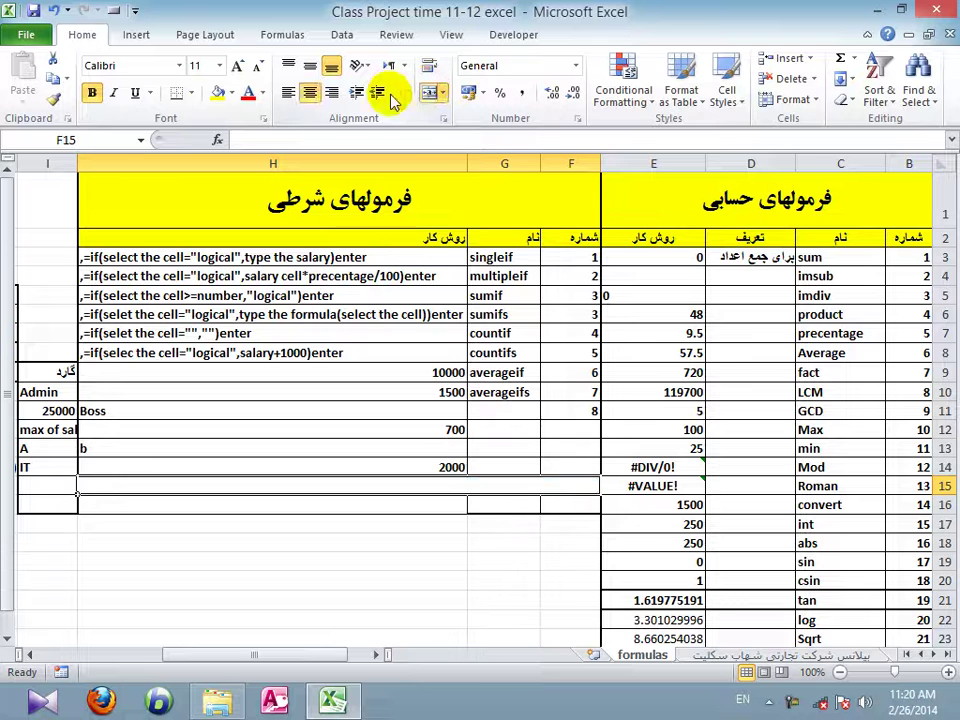
# - Fill the merged cell F15 spanning columns F to H with yellow and increase the height of row 15
pyautogui.click(217, 92)
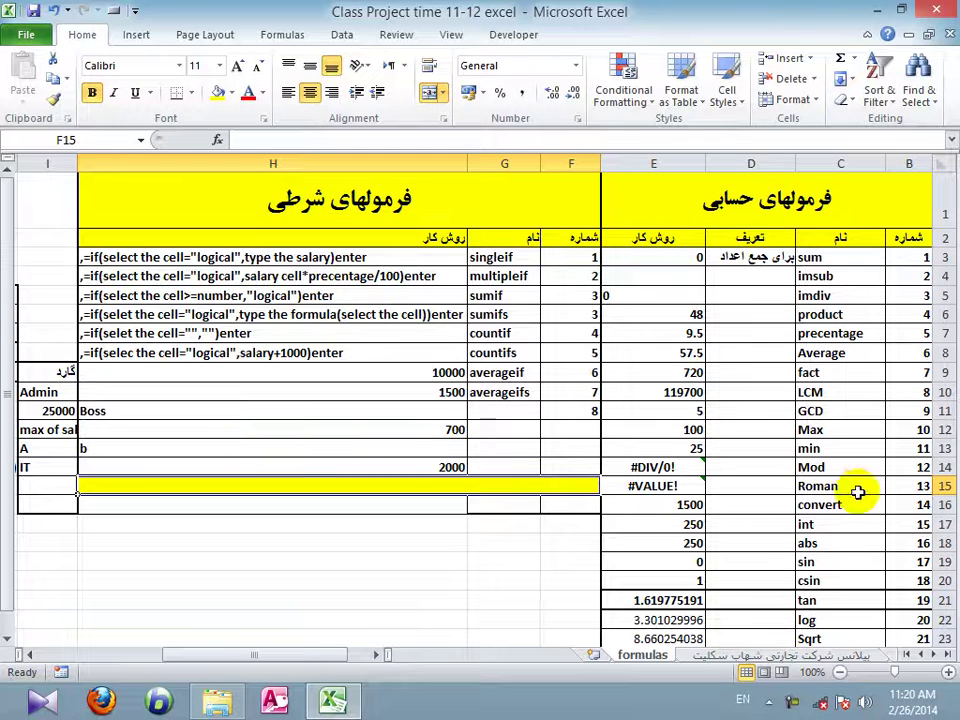
pyautogui.moveTo(932, 494); pyautogui.dragTo(815, 505)
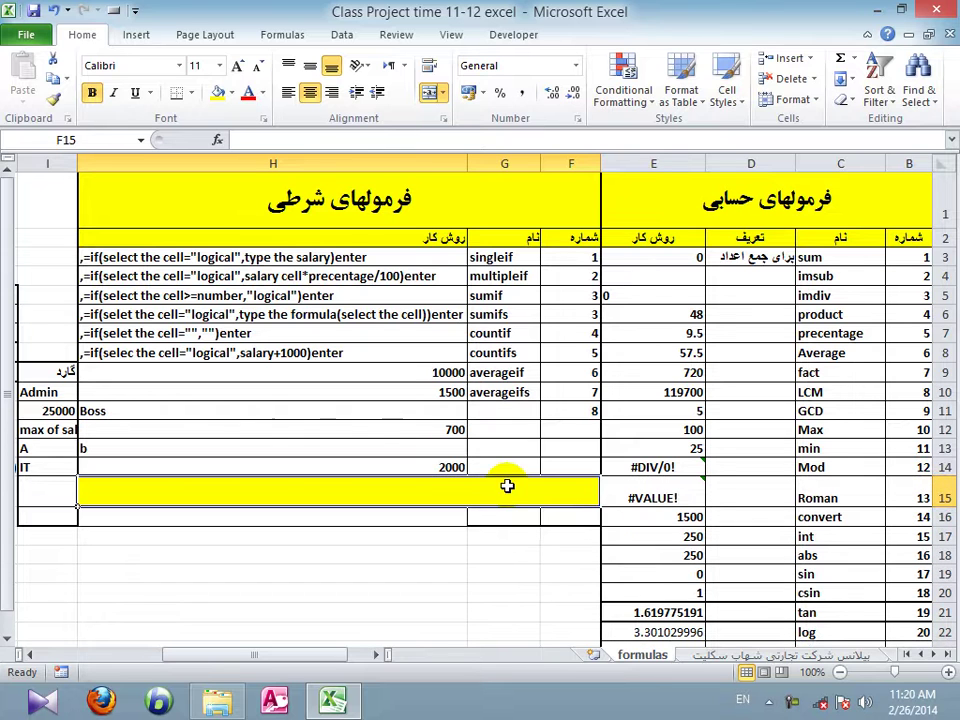
# - Enter the Persian heading "فرمولهای دیتابس" in the merged yellow cell F15
pyautogui.write('tv')
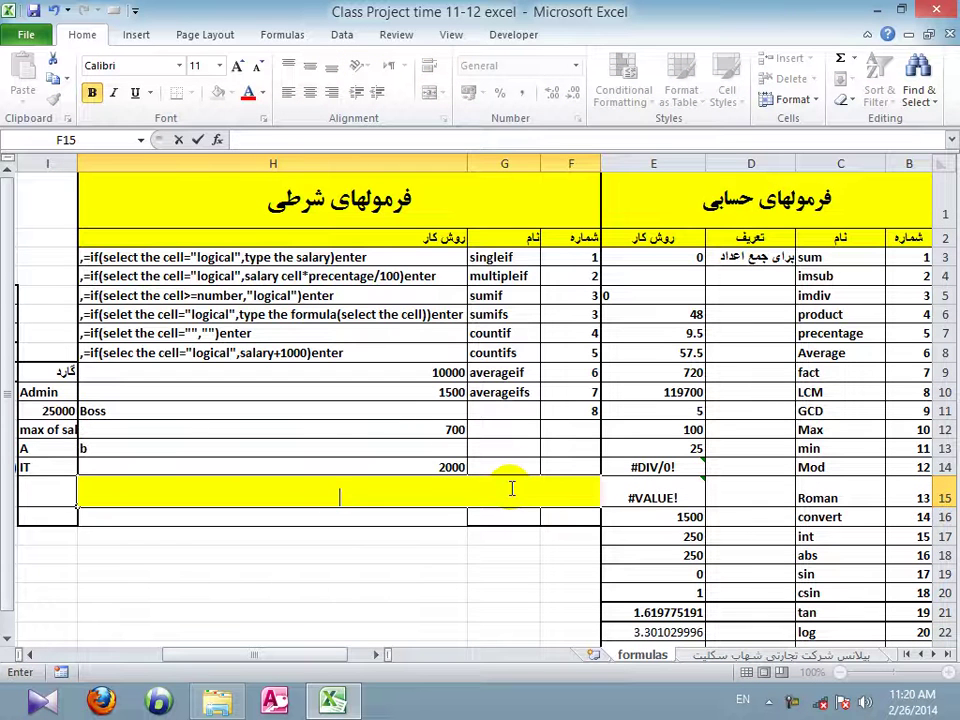
pyautogui.hotkey('alt', 'shift')
pyautogui.write('فرمو')
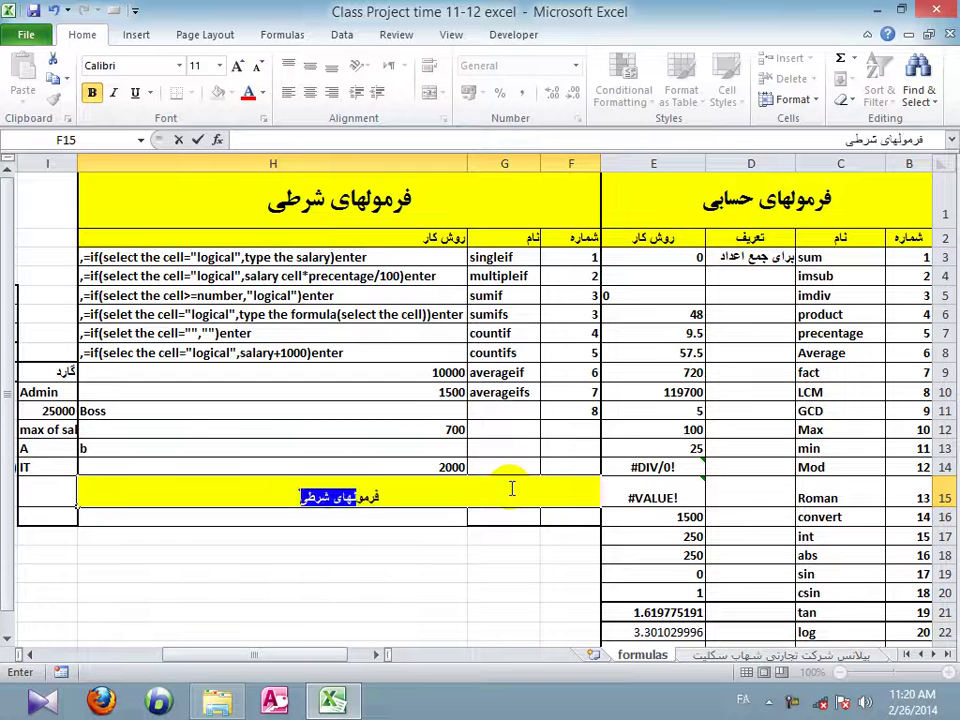
pyautogui.write('لهای')
pyautogui.press('BackSpace')
pyautogui.press('BackSpace')
pyautogui.write('ی ')
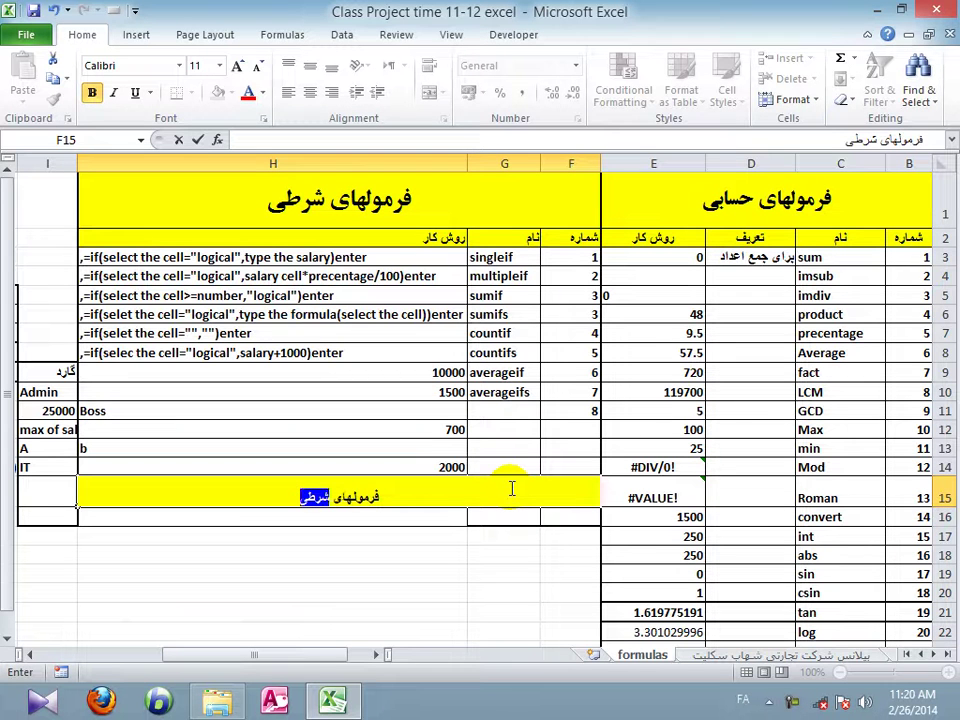
pyautogui.write('دیتا')
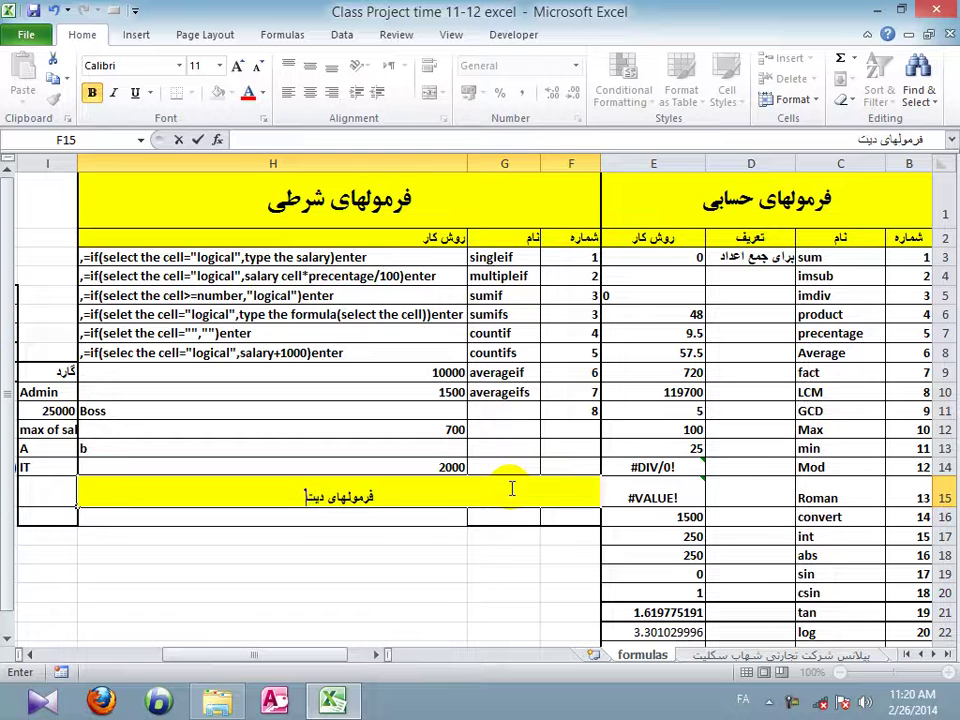
pyautogui.write('بس')
pyautogui.click(396, 550)
# - Enlarge the row 15 heading to font size 16 and align it to the middle vertically
pyautogui.click(339, 467)
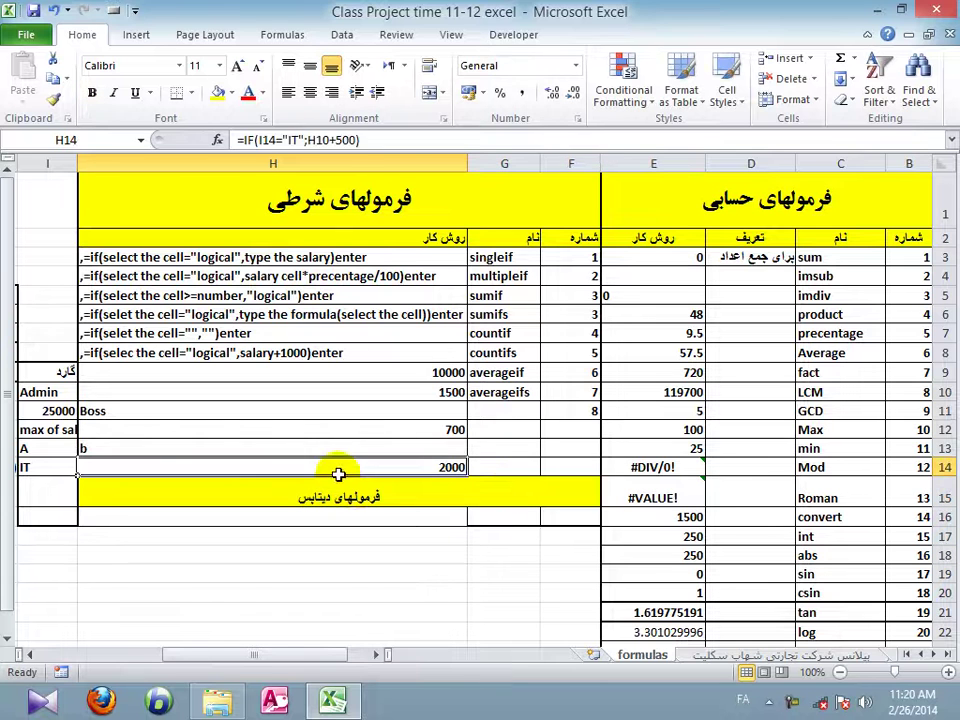
pyautogui.click(340, 493)
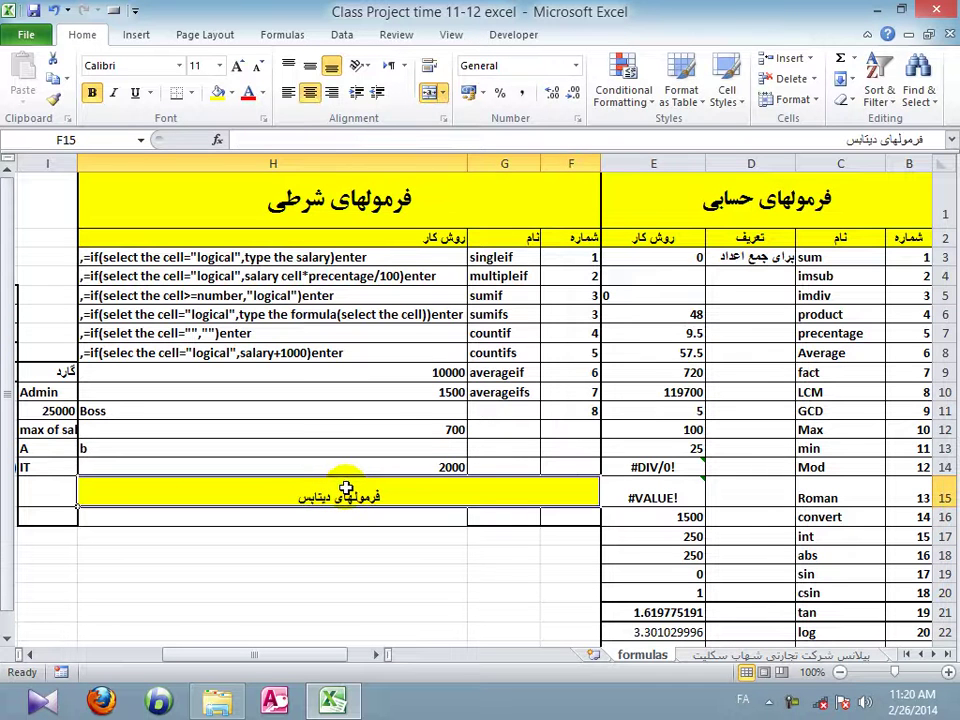
pyautogui.click(237, 67)
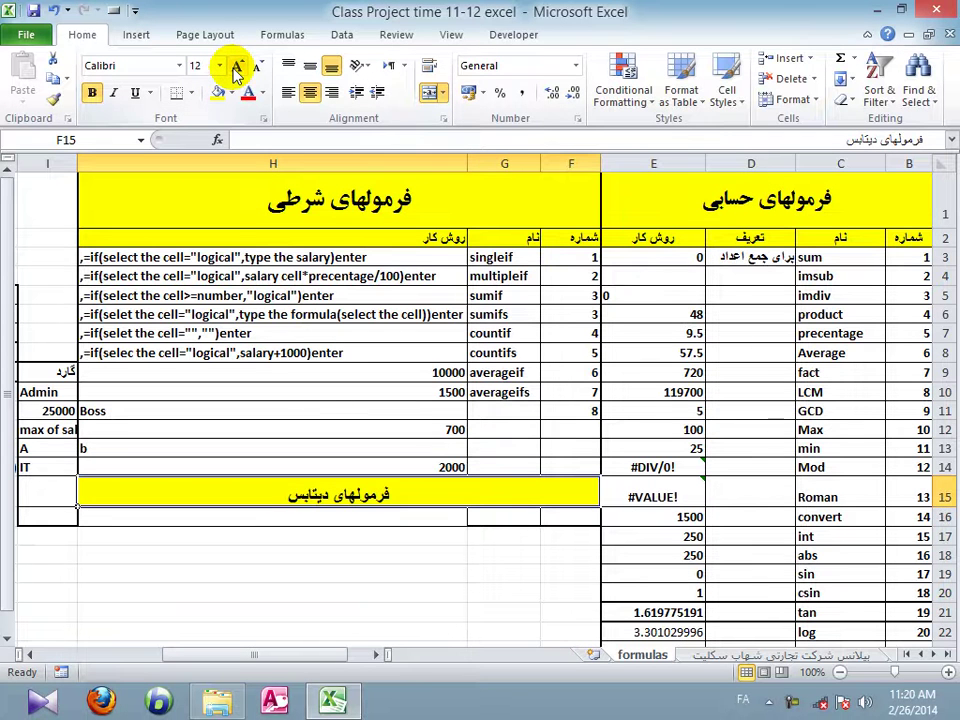
pyautogui.click(237, 67)
pyautogui.click(310, 65)
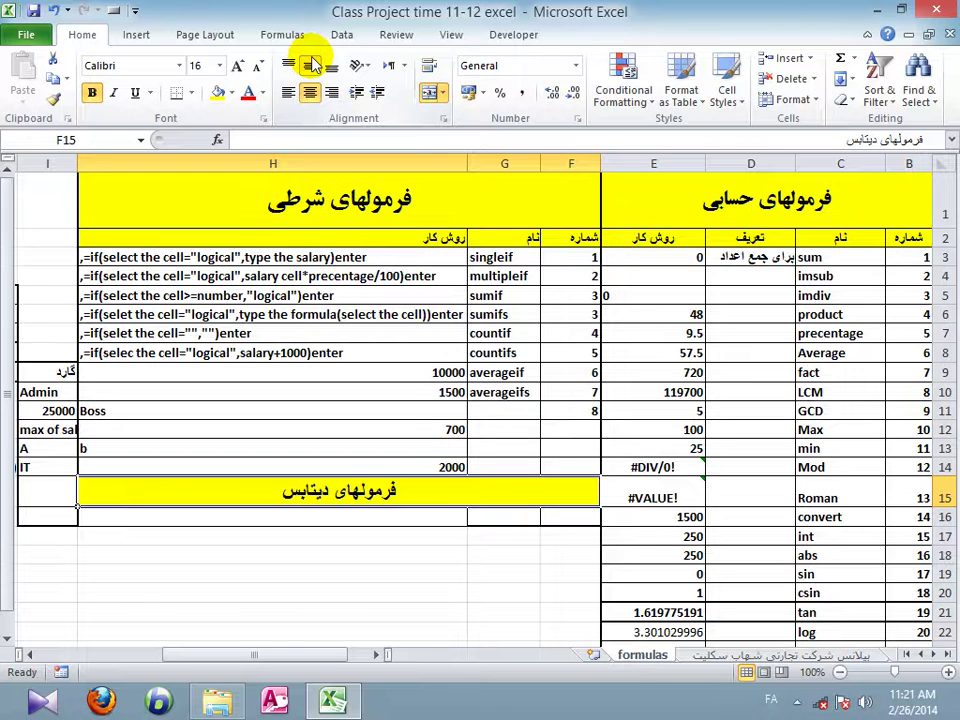
# - Extend the bordered cells F16:H16 down to row 21 and number F16:F21 from 1 to 6
pyautogui.moveTo(253, 514); pyautogui.dragTo(590, 527)
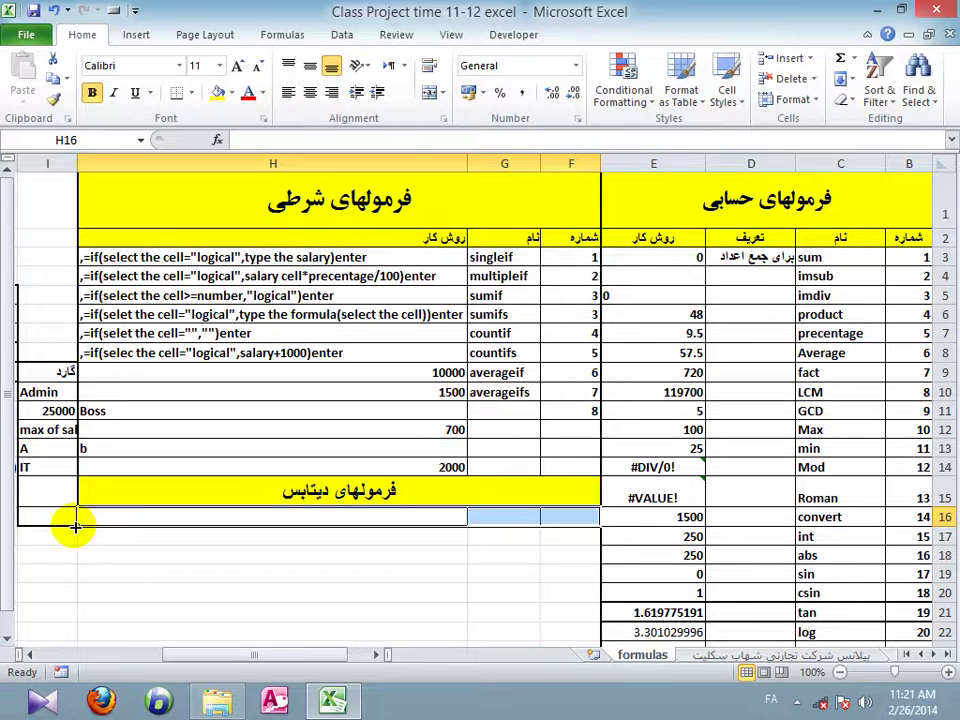
pyautogui.moveTo(75, 525); pyautogui.dragTo(65, 572)
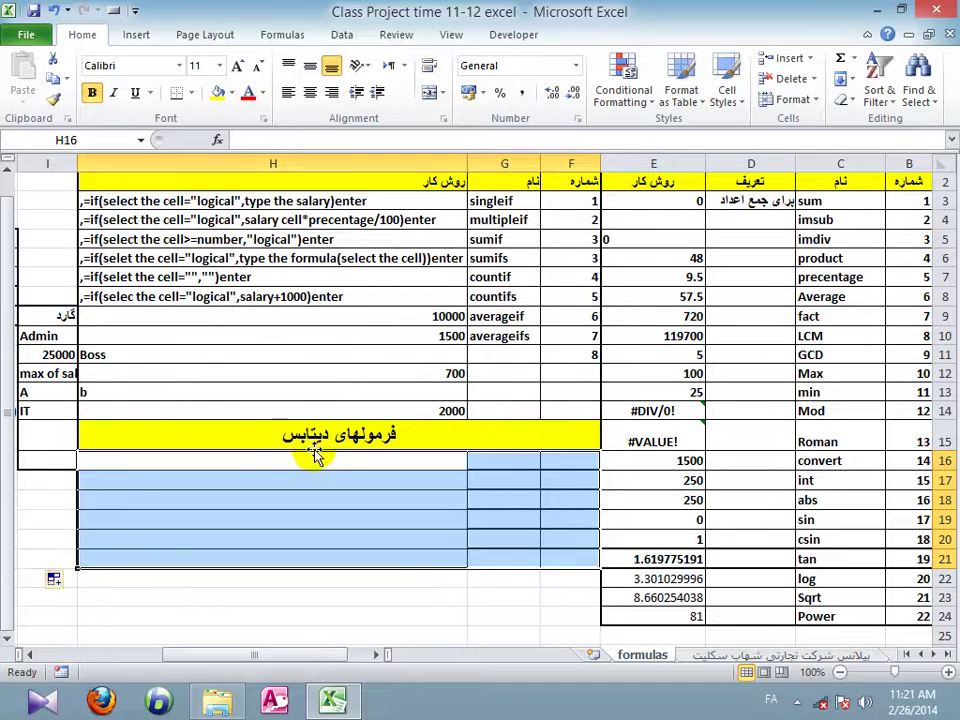
pyautogui.click(563, 457)
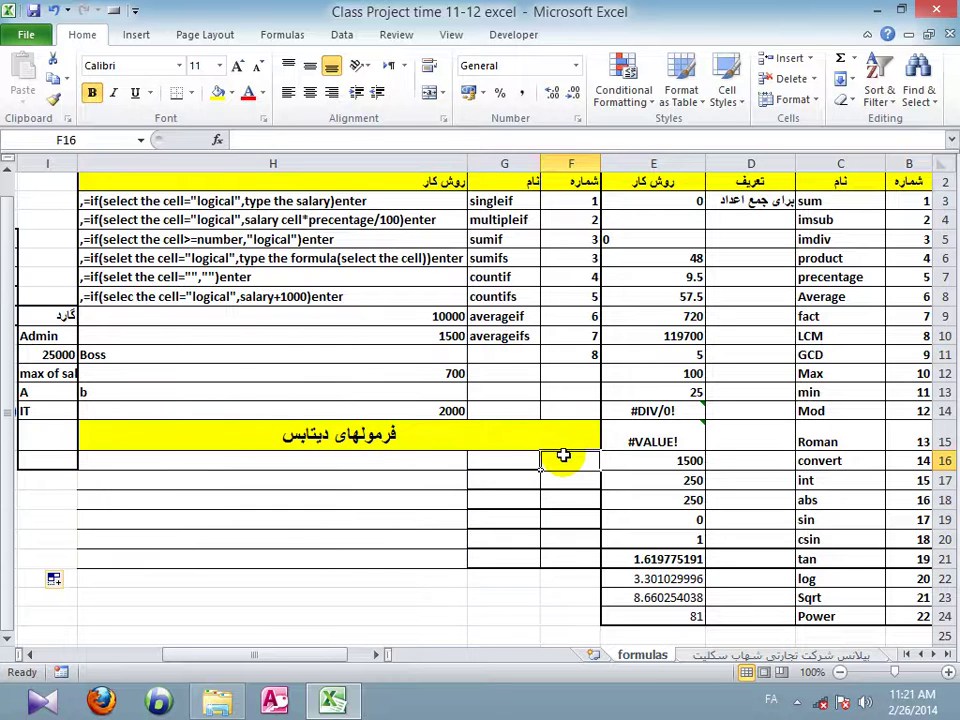
pyautogui.write('1')
pyautogui.press('Return')
pyautogui.write('2')
pyautogui.press('Return')
pyautogui.write('3 4')
pyautogui.press('Return')
pyautogui.write('5')
pyautogui.press('Return')
pyautogui.write('6')
# - List the database function names Dsum, Dcount, Dmax, Dmin and Daverage in cells G16 to G20
pyautogui.click(511, 458)
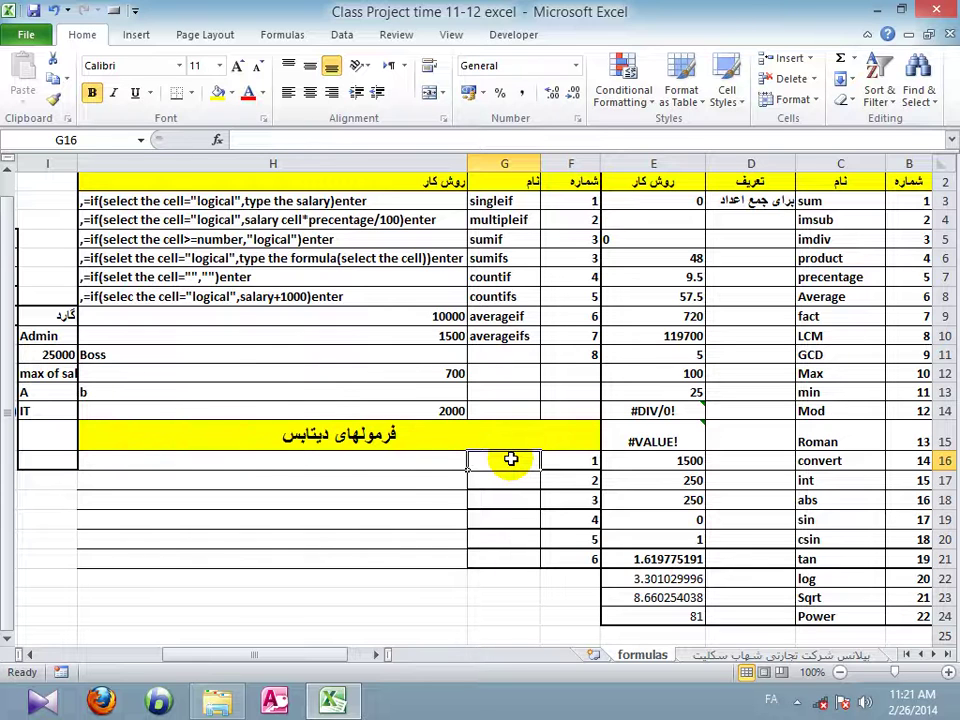
pyautogui.write('ه')
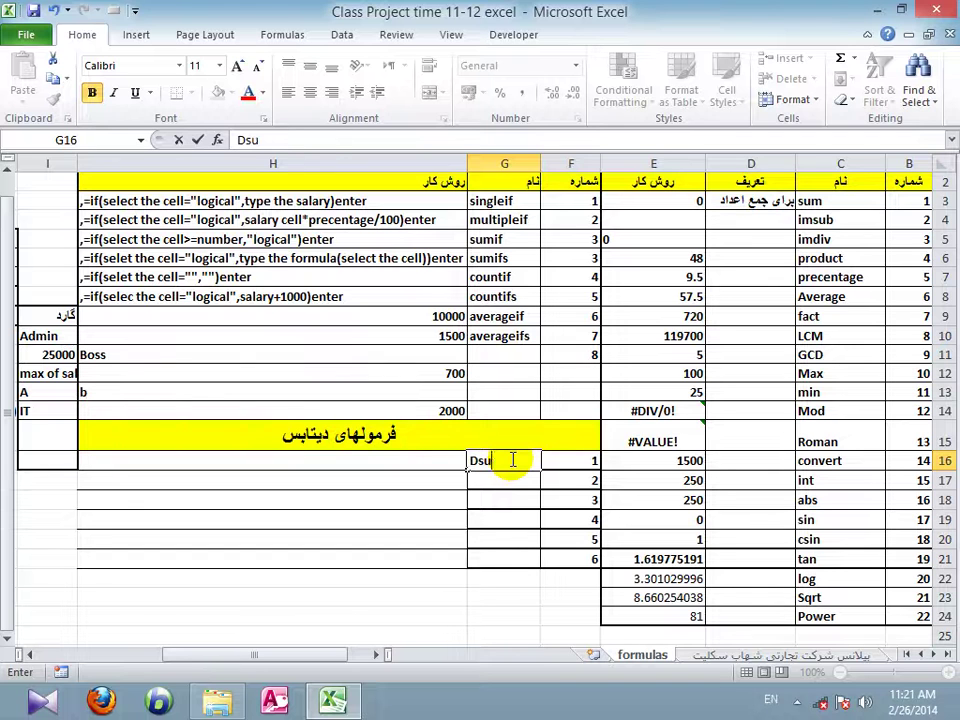
pyautogui.write('Dsum')
pyautogui.press('Return')
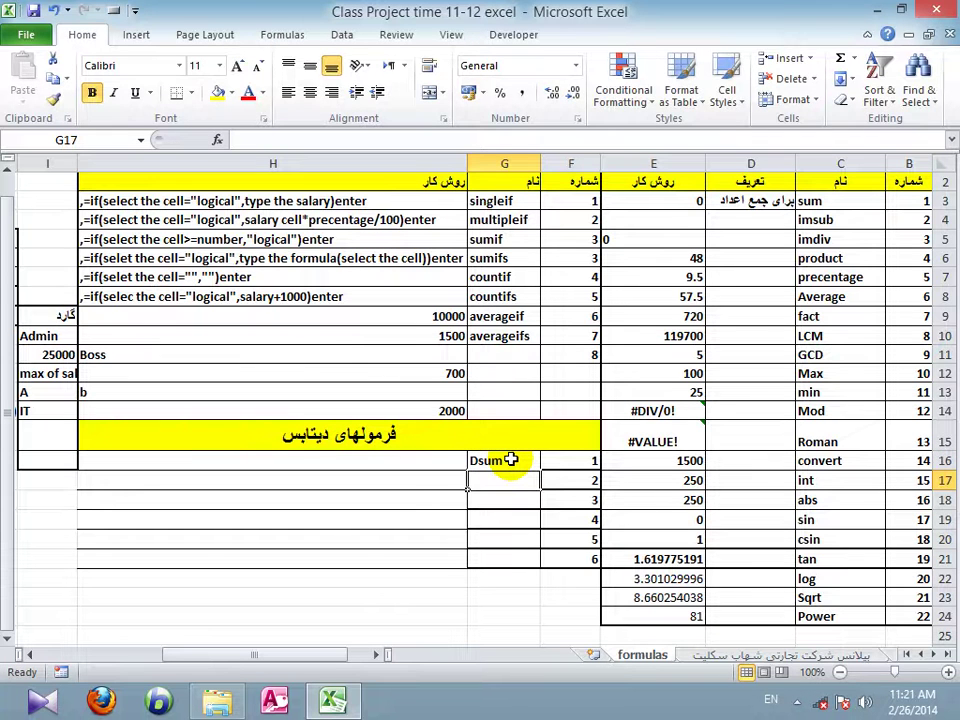
pyautogui.write('Dcount')
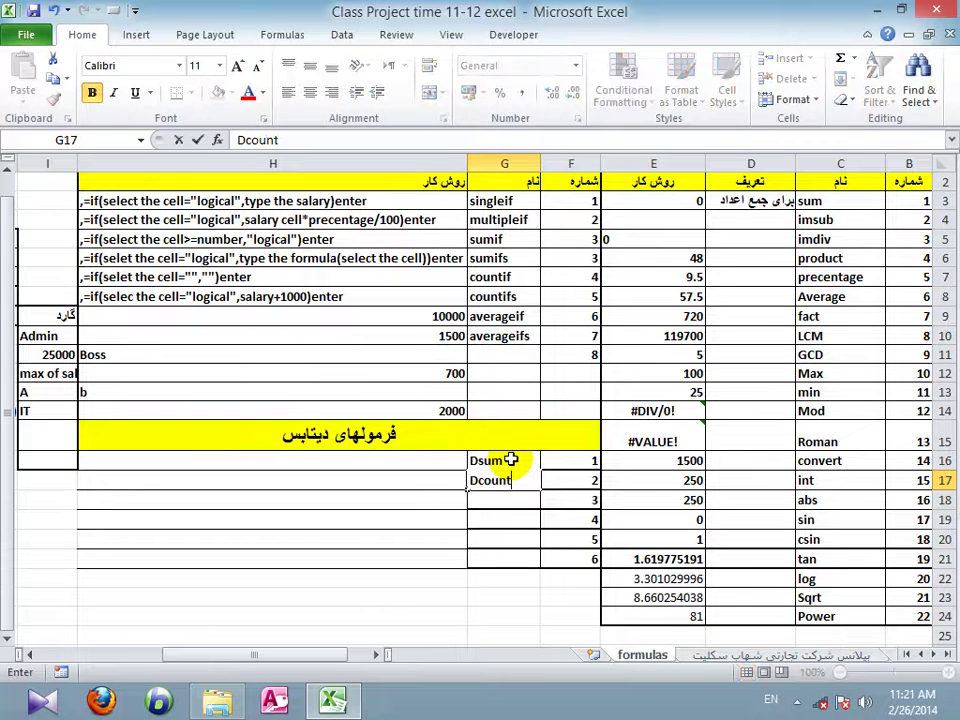
pyautogui.press('Return')
pyautogui.write('Dmax')
pyautogui.press('Return')
pyautogui.write('Dm')
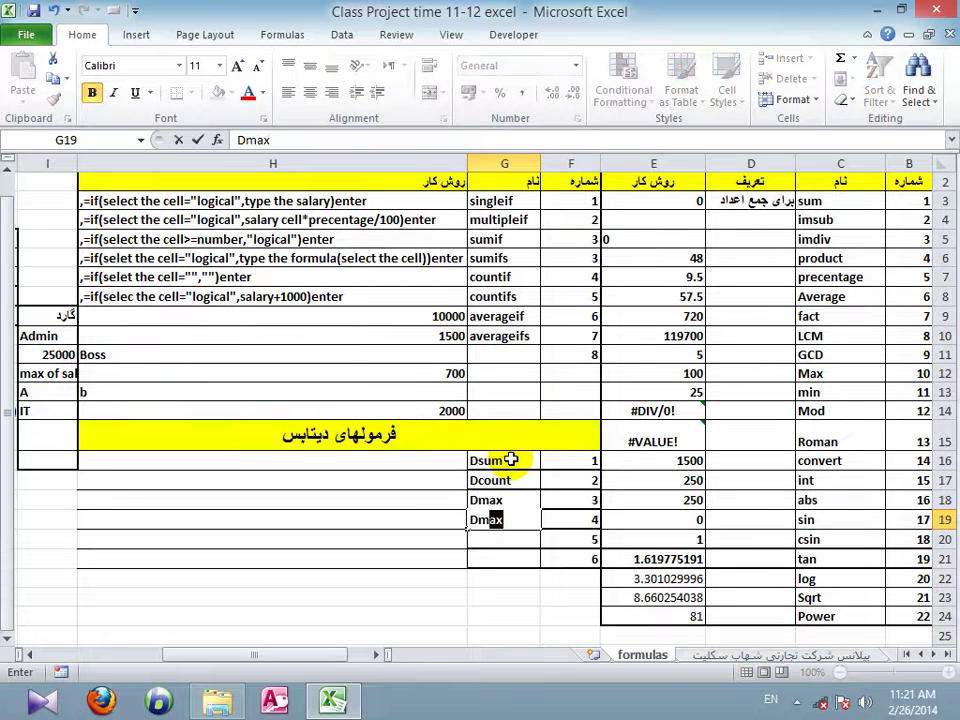
pyautogui.write('in')
pyautogui.press('Return')
pyautogui.write('Daverage')
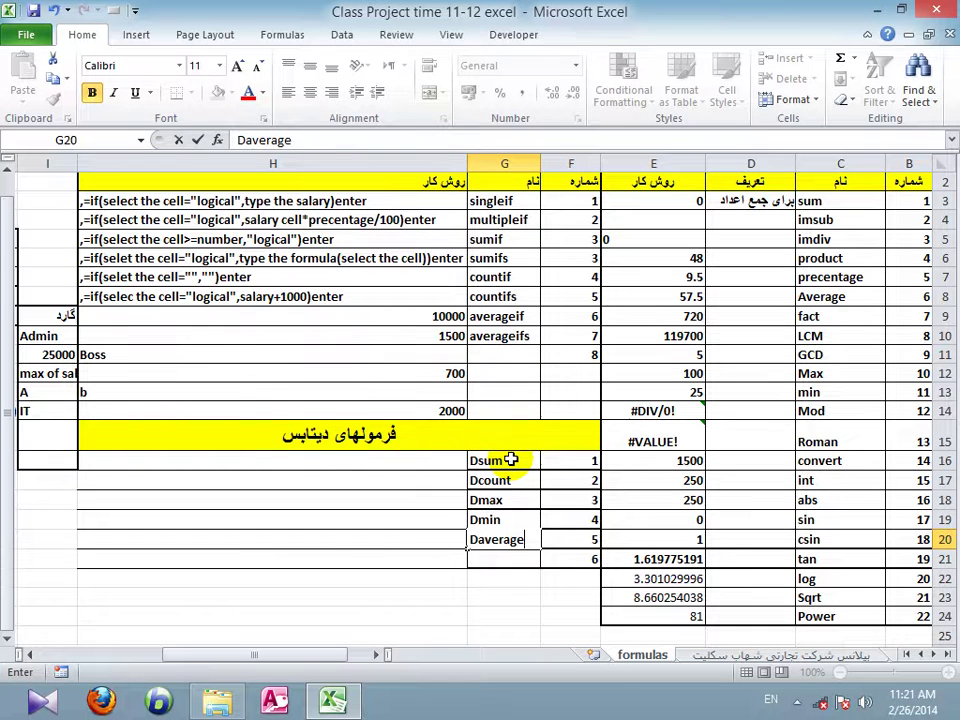
pyautogui.click(492, 500)
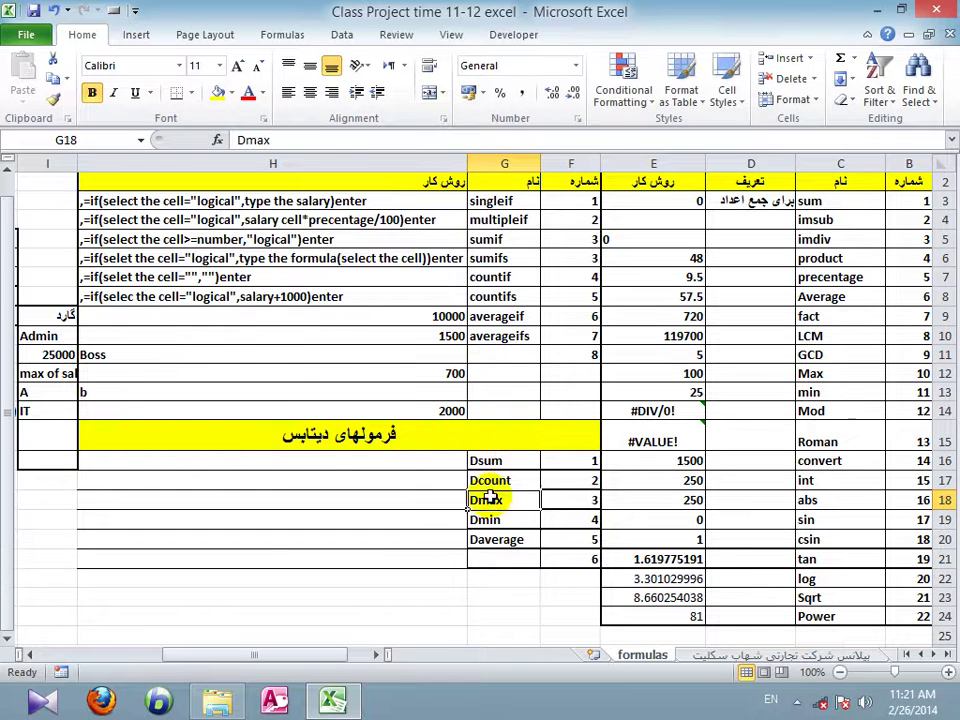
pyautogui.click(386, 535)
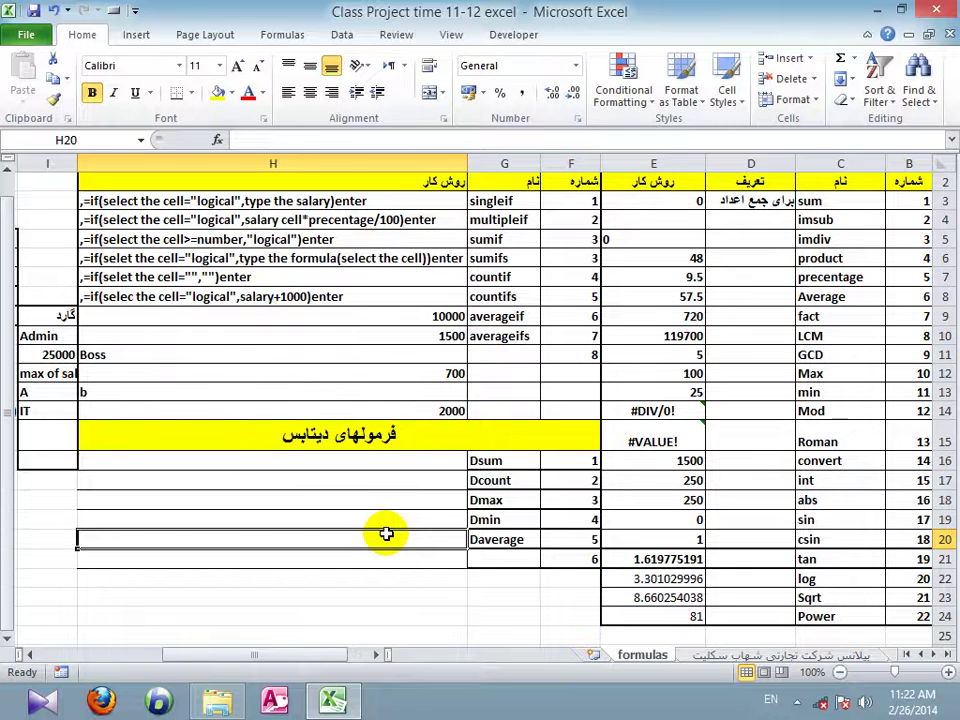
# - Insert a new worksheet and copy the employee table A1:L23 from the UNAMA Project sheet
pyautogui.click(594, 657)
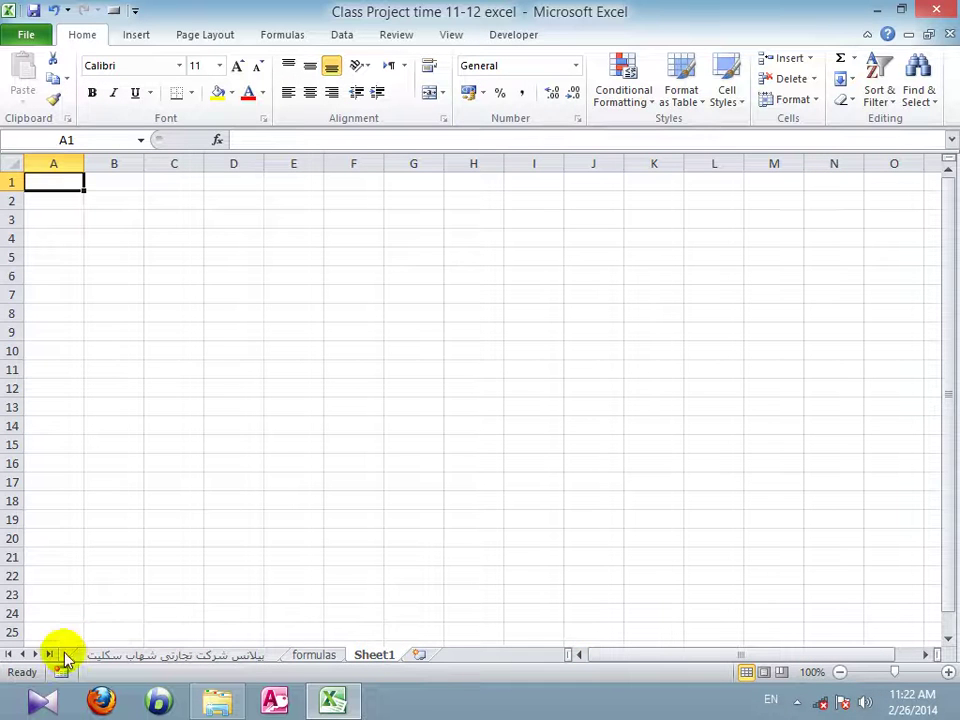
pyautogui.click(22, 655)
pyautogui.click(22, 655)
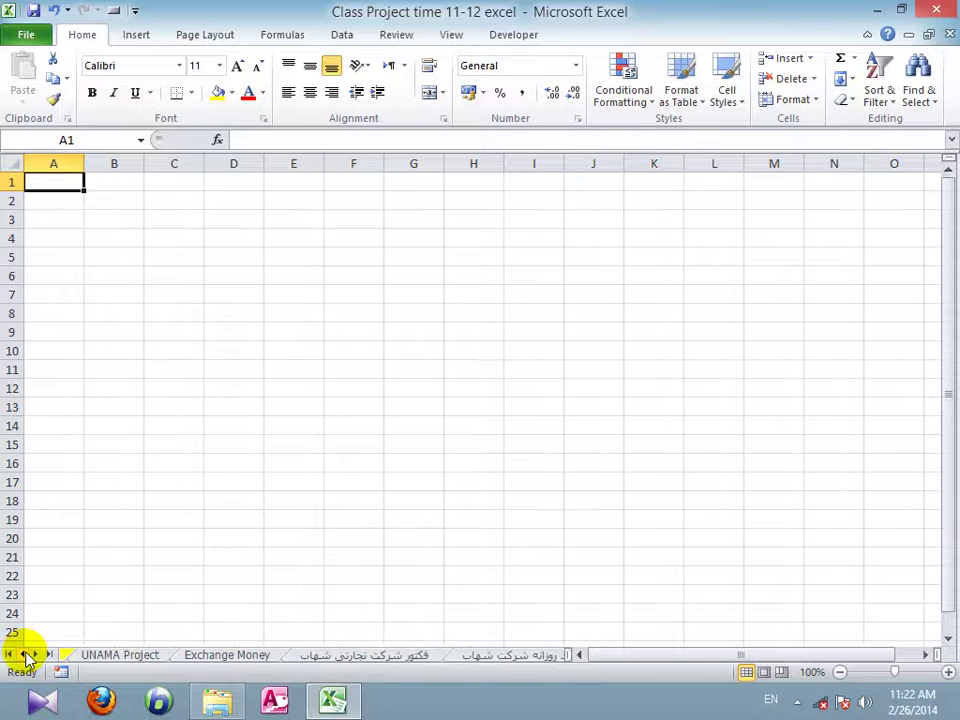
pyautogui.click(22, 655)
pyautogui.click(208, 656)
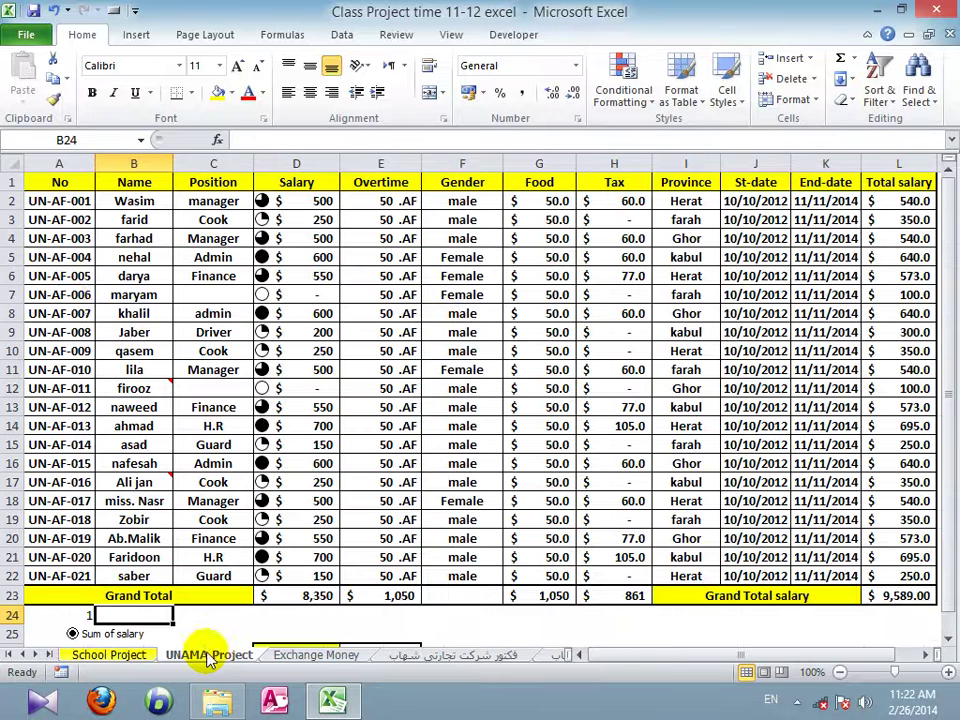
pyautogui.moveTo(43, 182); pyautogui.dragTo(900, 596)
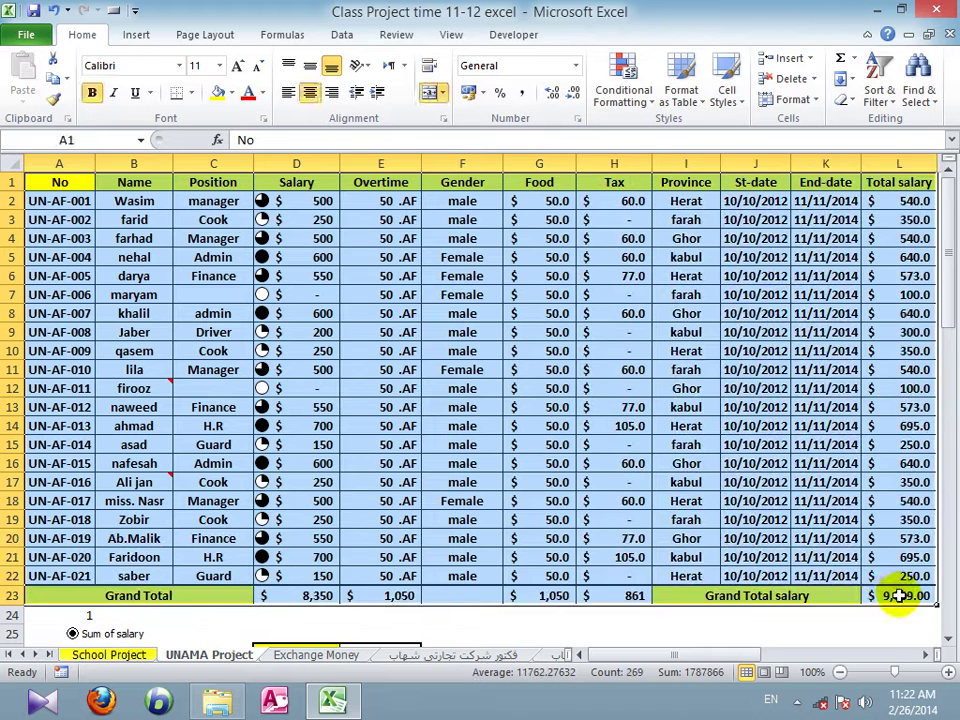
pyautogui.hotkey('ctrl', 'c')
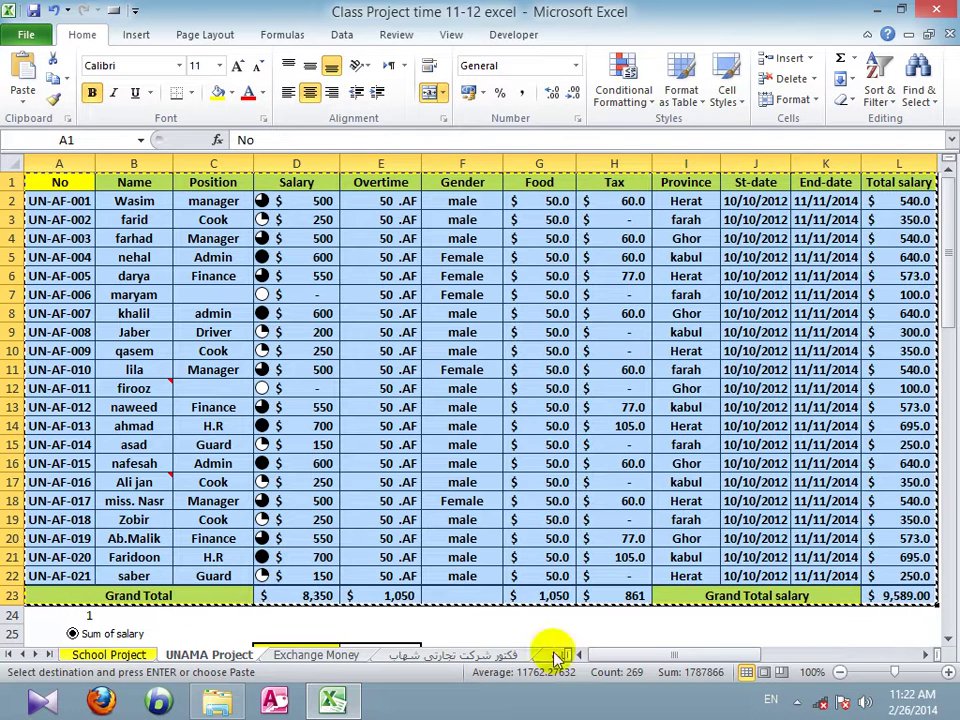
# - Paste the copied employee table into Sheet1 starting at cell A1
pyautogui.click(48, 654)
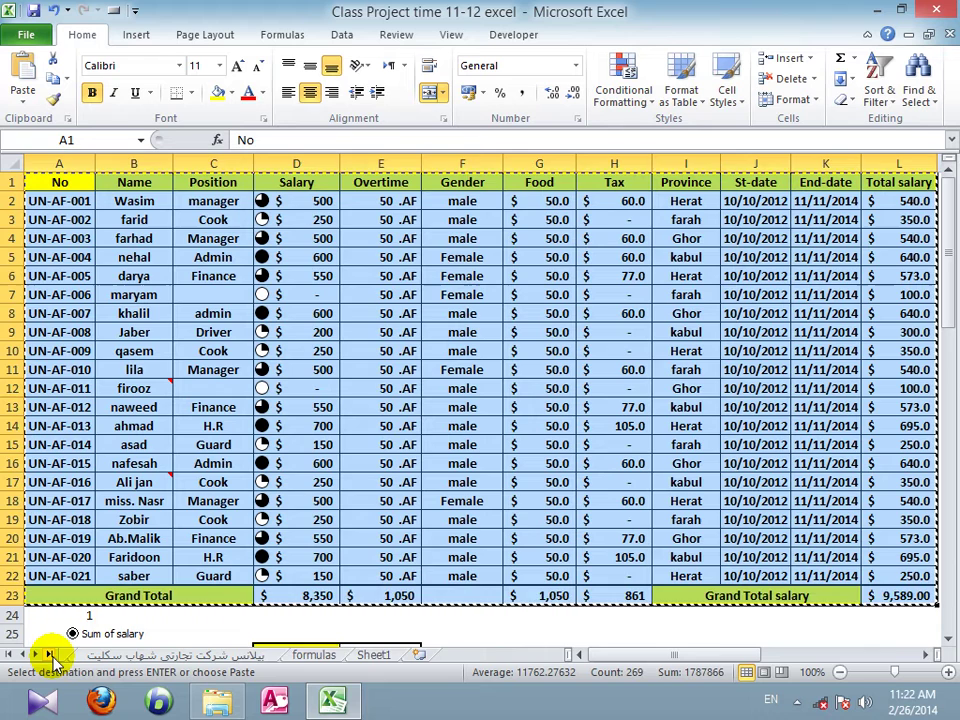
pyautogui.click(368, 658)
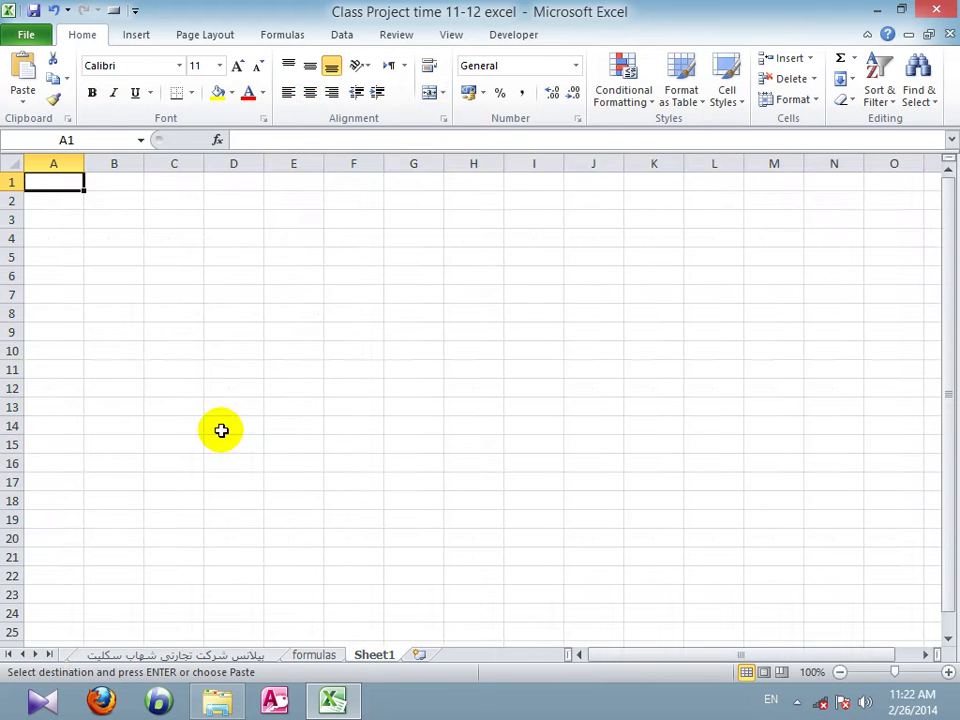
pyautogui.hotkey('ctrl', 'v')
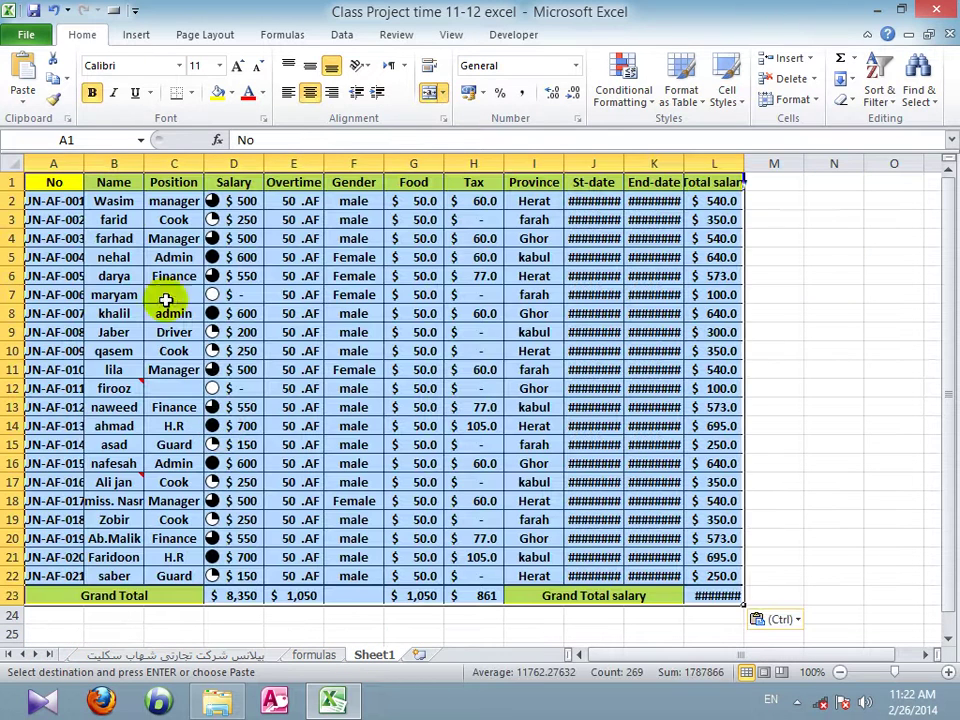
# - Widen columns A through L of the pasted table so that all headers, dates and totals fit
pyautogui.moveTo(82, 162); pyautogui.dragTo(97, 162)
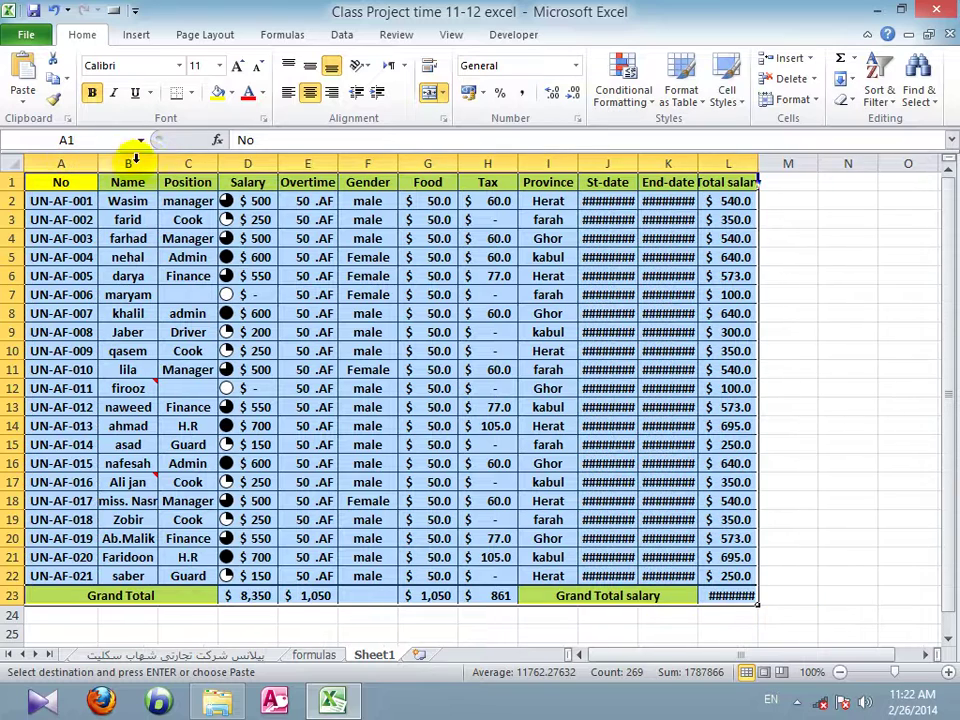
pyautogui.moveTo(157, 162); pyautogui.dragTo(177, 162)
pyautogui.click(243, 163)
pyautogui.moveTo(237, 162); pyautogui.dragTo(250, 162)
pyautogui.moveTo(314, 162); pyautogui.dragTo(329, 162)
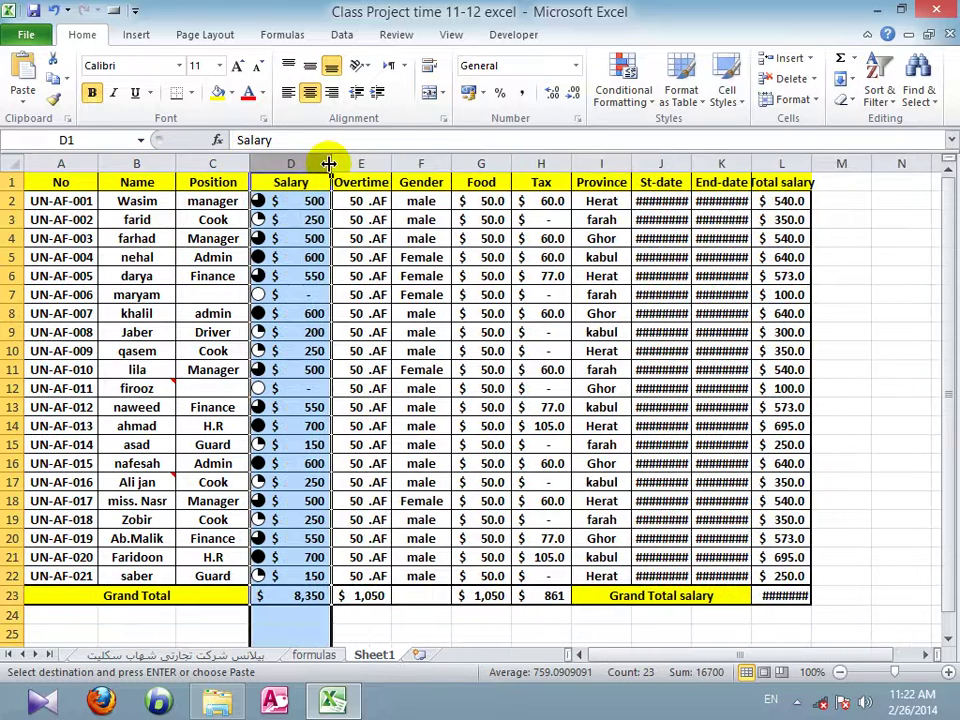
pyautogui.moveTo(389, 162); pyautogui.dragTo(413, 162)
pyautogui.moveTo(472, 163); pyautogui.dragTo(491, 163)
pyautogui.moveTo(551, 163); pyautogui.dragTo(560, 163)
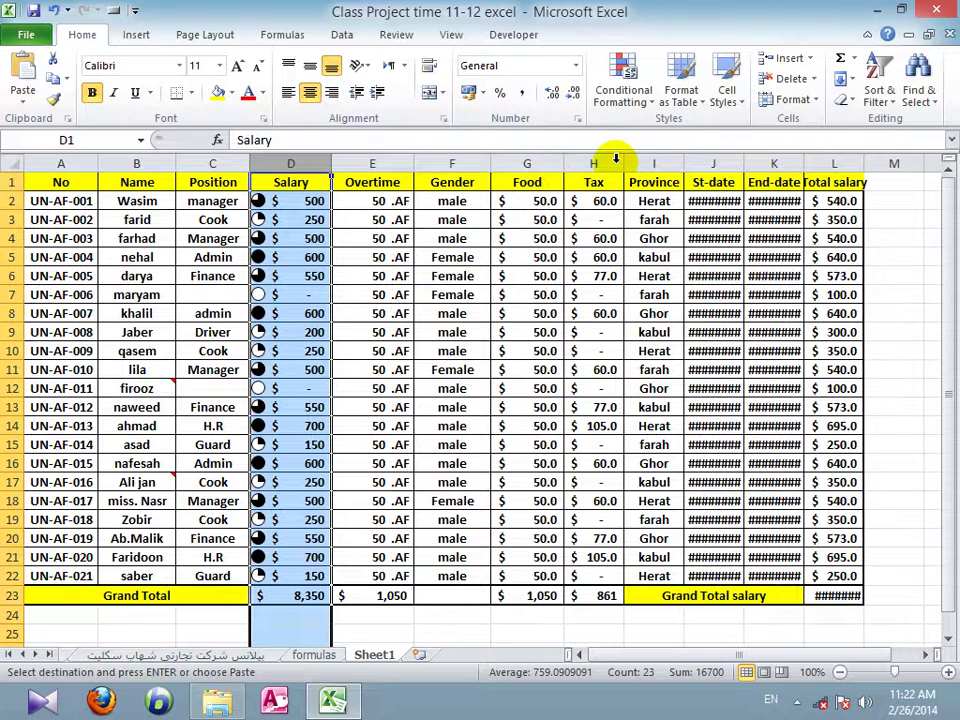
pyautogui.moveTo(621, 163); pyautogui.dragTo(633, 160)
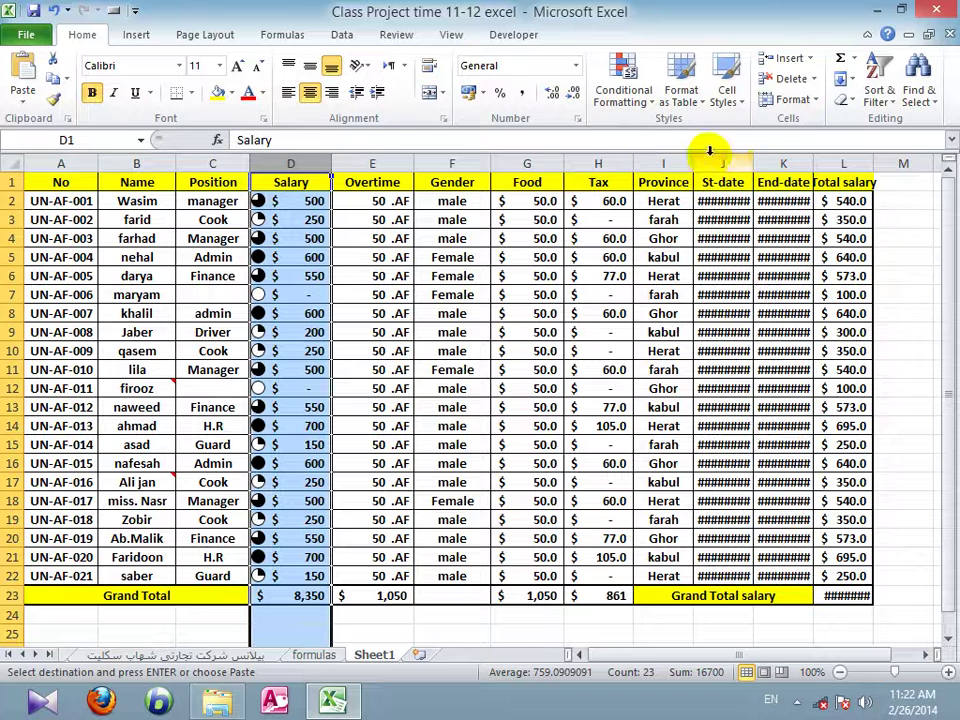
pyautogui.moveTo(754, 163); pyautogui.dragTo(849, 162)
pyautogui.moveTo(694, 161); pyautogui.dragTo(708, 161)
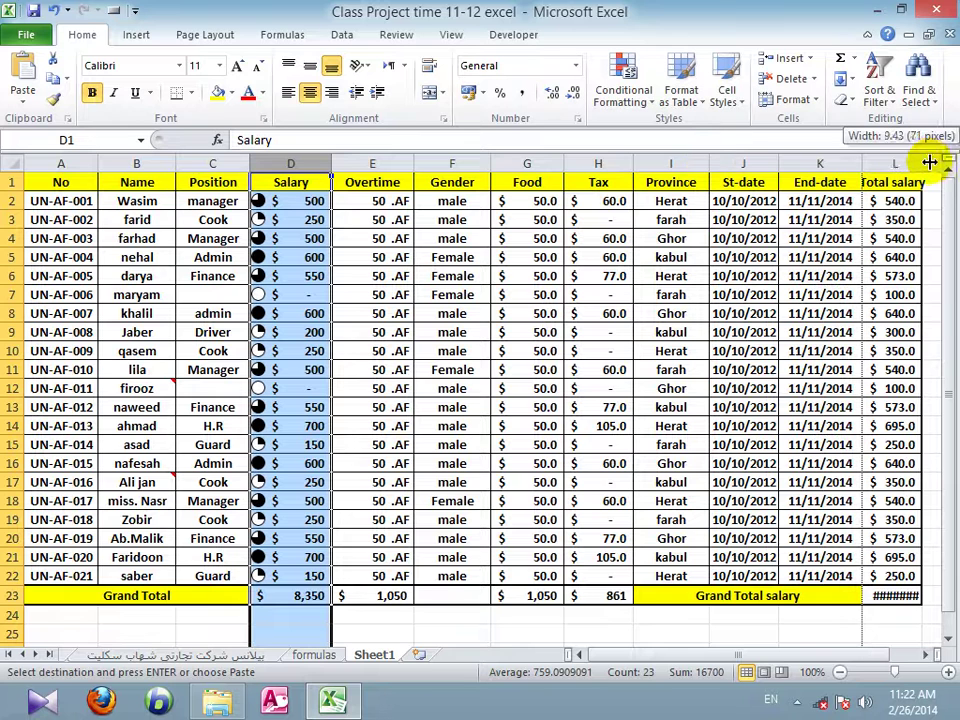
pyautogui.moveTo(924, 161); pyautogui.dragTo(938, 161)
pyautogui.click(670, 388)
# - Clear the salary values from D2:D22, leaving the Grand Total row intact
pyautogui.moveTo(287, 200); pyautogui.dragTo(277, 576)
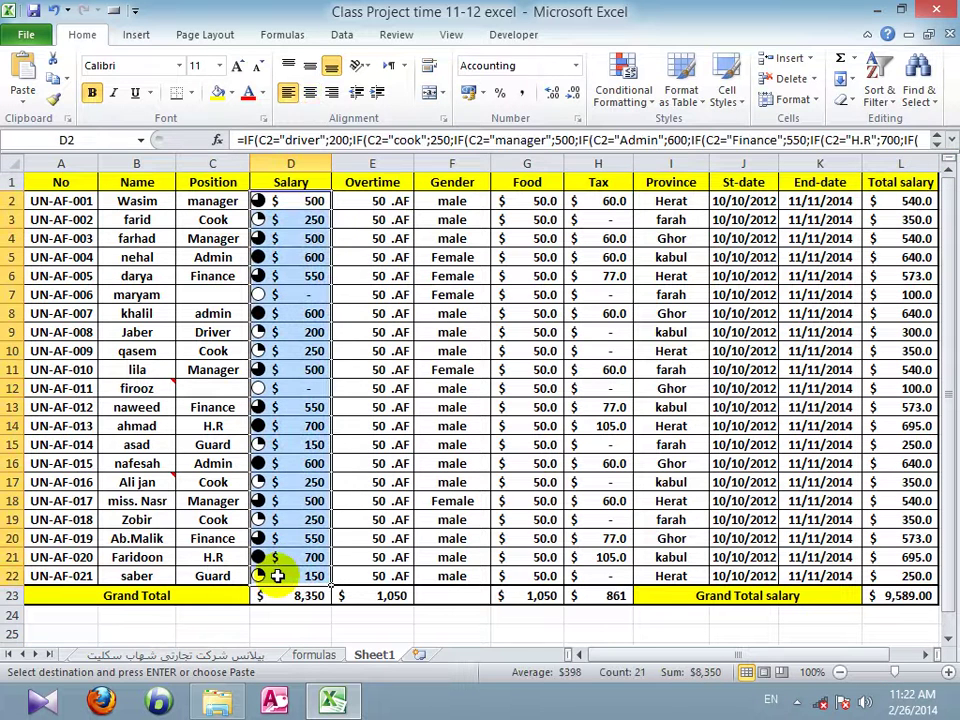
pyautogui.press('Delete')
pyautogui.moveTo(611, 206); pyautogui.dragTo(604, 518)
# - Enter salaries of 750, 650, 400, 250, 350, 450 and 600 in cells D2 through D8
pyautogui.click(274, 202)
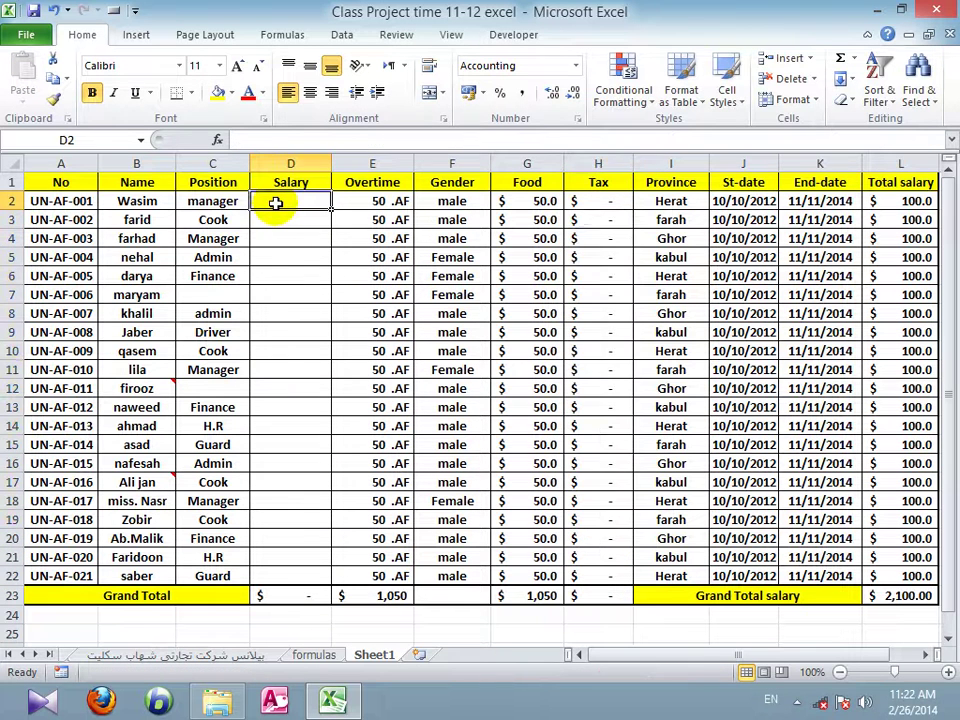
pyautogui.write('750')
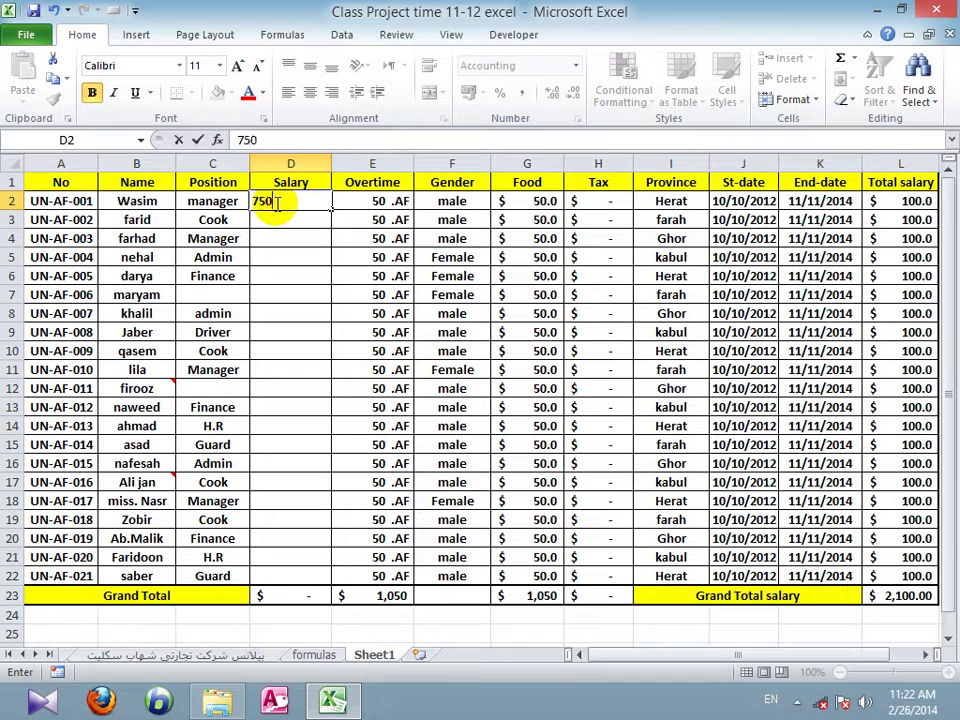
pyautogui.write(' 650')
pyautogui.press('Return')
pyautogui.write('400')
pyautogui.press('Return')
pyautogui.write('25')
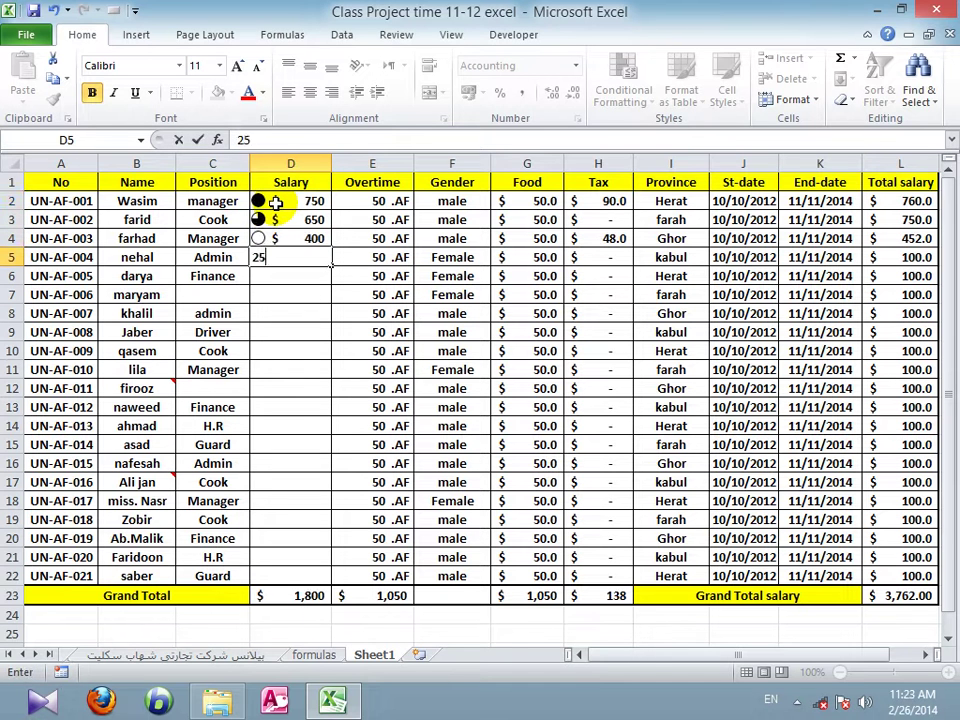
pyautogui.write('0')
pyautogui.press('Return')
pyautogui.write('350')
pyautogui.press('Return')
pyautogui.write('450 6')
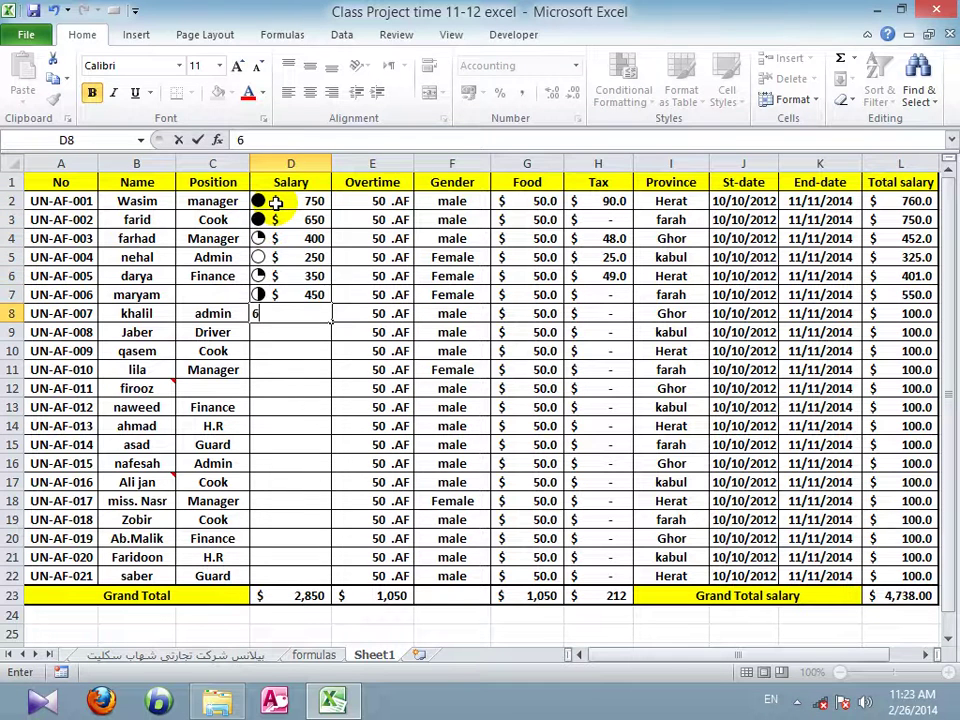
pyautogui.write('00')
pyautogui.press('Return')
# - Enter salaries of 420, 350, 550, 250, 400, 700 and 600 in cells D9 through D15
pyautogui.write('420')
pyautogui.press('Return')
pyautogui.write('350')
pyautogui.press('Return')
pyautogui.write('550')
pyautogui.press('Return')
pyautogui.write('250')
pyautogui.press('Return')
pyautogui.write('400')
pyautogui.press('Return')
pyautogui.write('700')
pyautogui.press('Return')
pyautogui.write('600')
pyautogui.press('Return')
# - Enter salaries of 250, 350, 450, 250, 660, 450 and 250 in cells D16 through D22
pyautogui.write('250')
pyautogui.press('Return')
pyautogui.write('350')
pyautogui.press('Return')
pyautogui.write('450')
pyautogui.press('Return')
pyautogui.write('250')
pyautogui.press('Return')
pyautogui.write('660')
pyautogui.press('Return')
pyautogui.write('450')
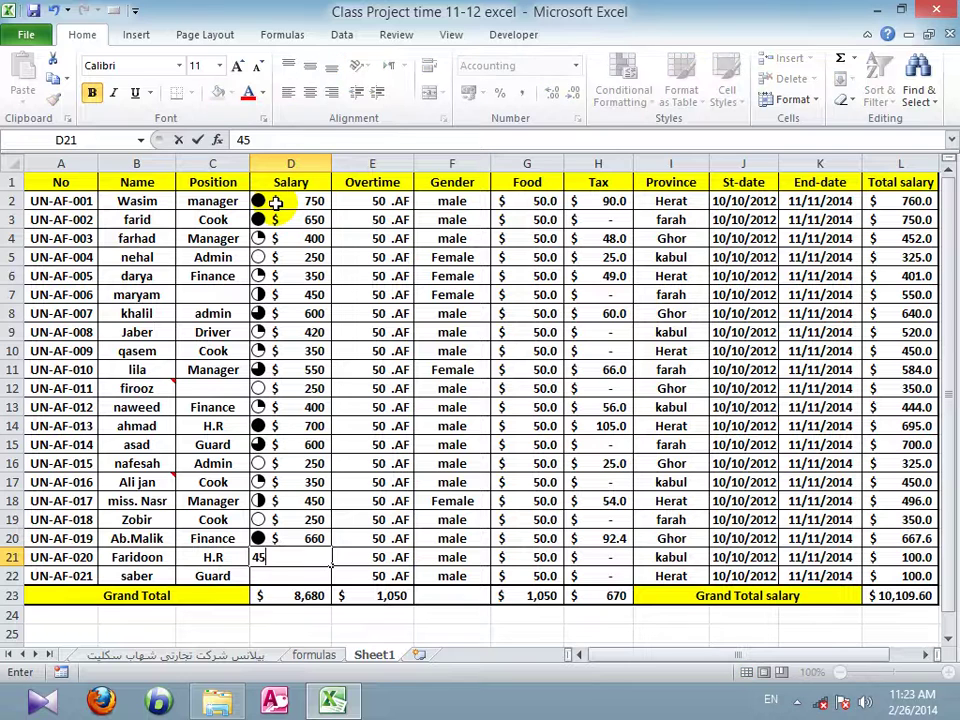
pyautogui.press('Return')
pyautogui.write('250')
pyautogui.press('Return')
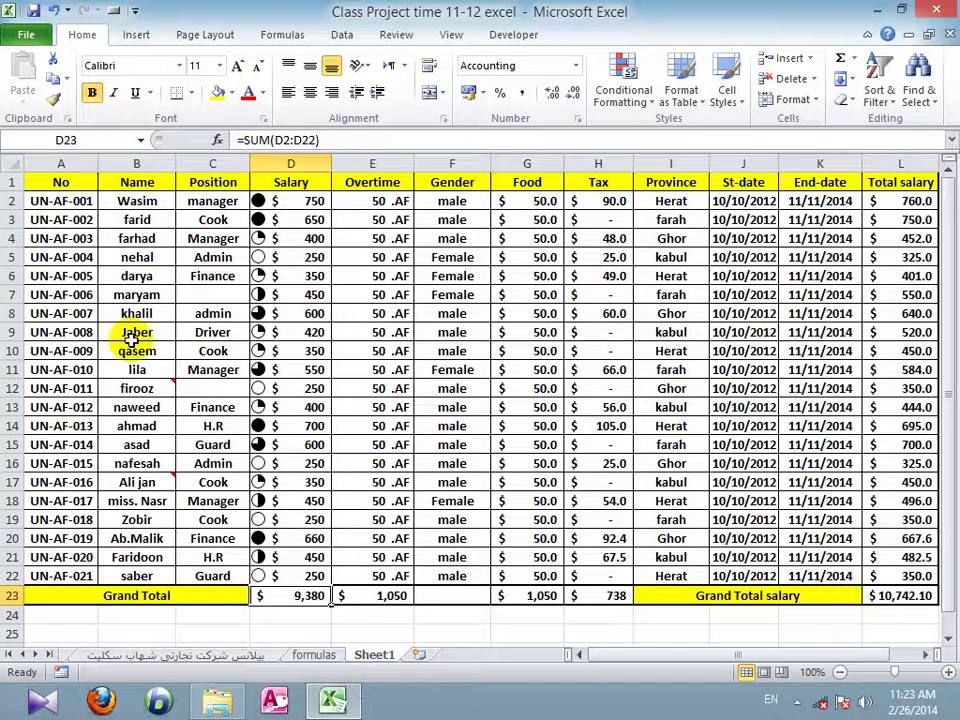
# - Insert a sheet row above the table headers and make it about twice as tall
pyautogui.click(54, 182)
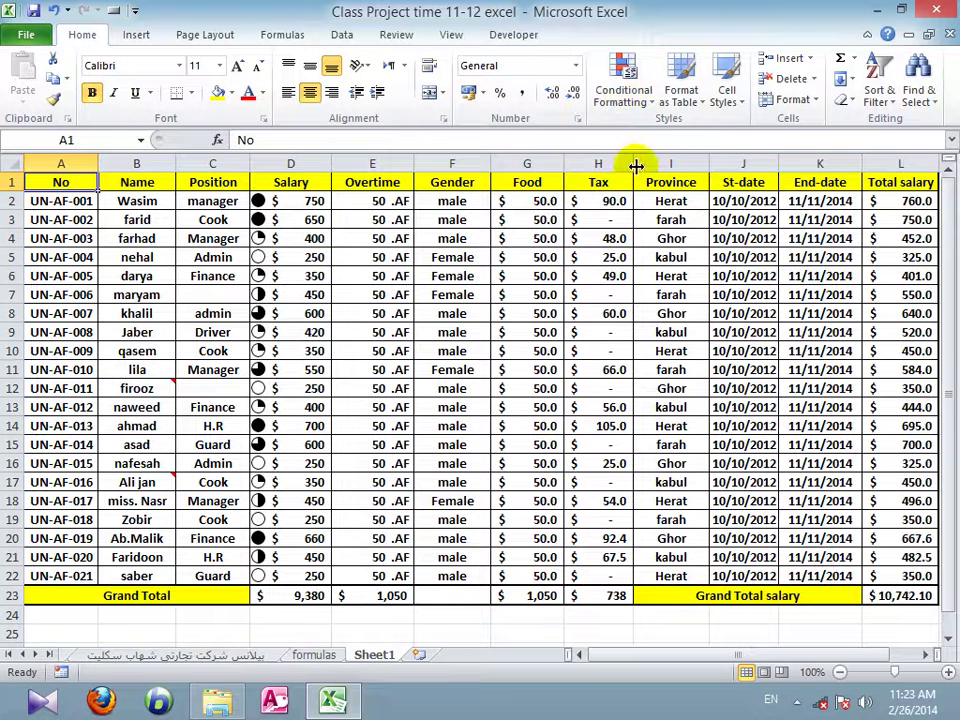
pyautogui.click(810, 58)
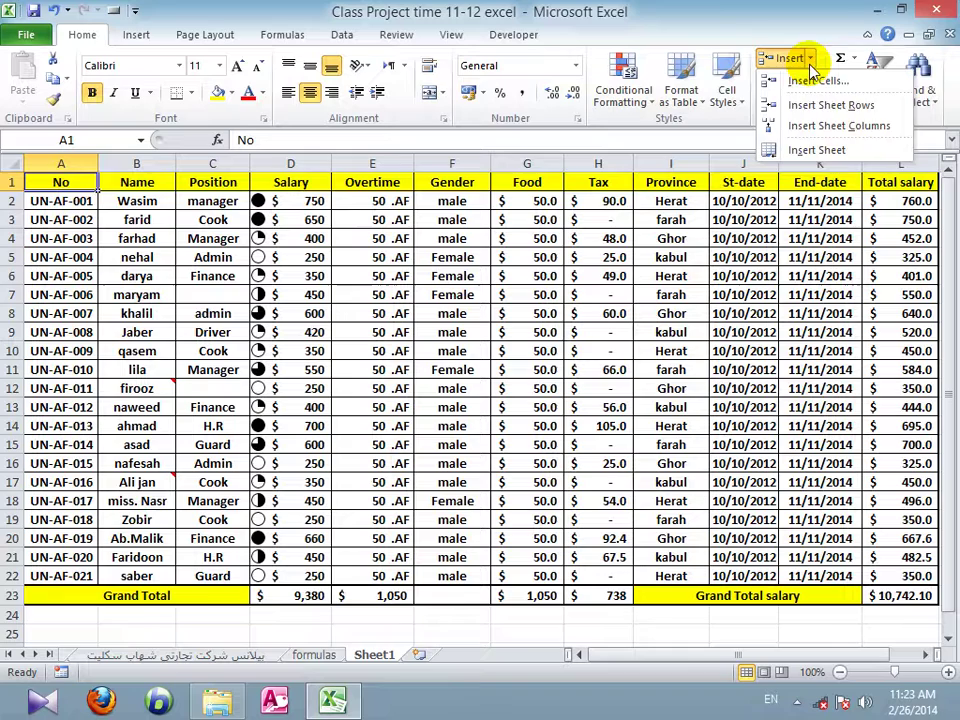
pyautogui.click(777, 104)
pyautogui.moveTo(11, 190); pyautogui.dragTo(885, 95)
# - Apply all borders and a thick box border to A1:L1
pyautogui.click(191, 92)
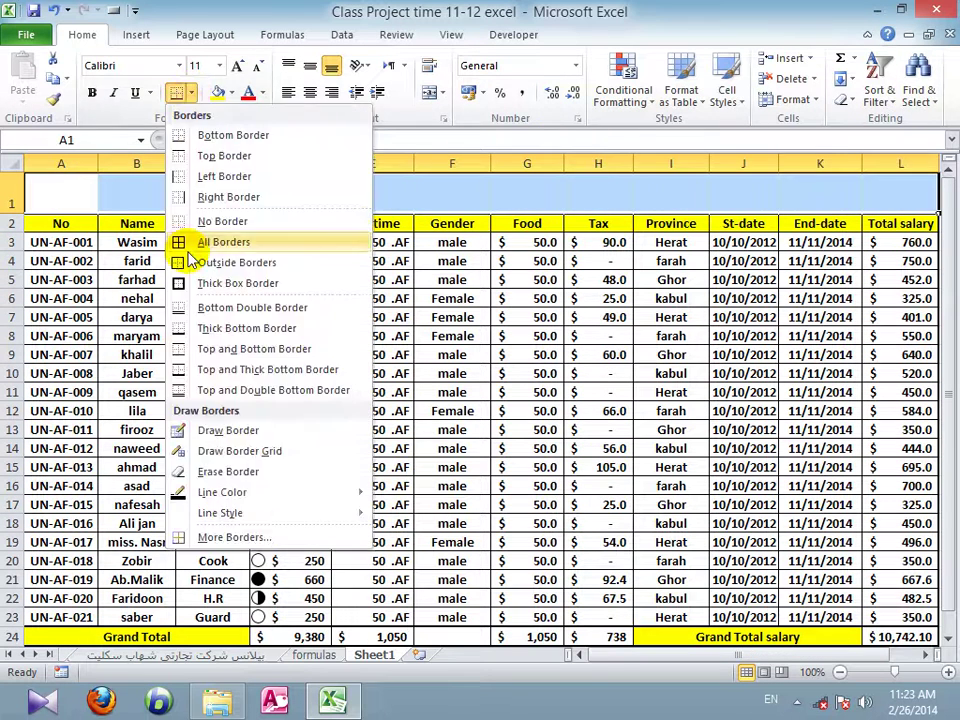
pyautogui.click(200, 242)
pyautogui.click(191, 92)
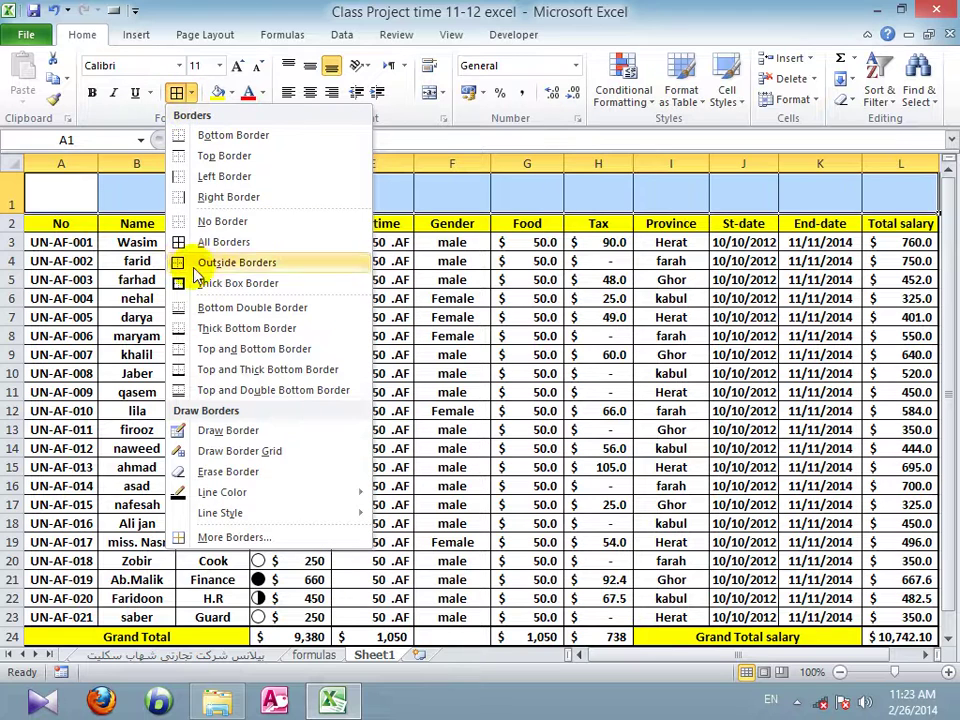
pyautogui.click(158, 281)
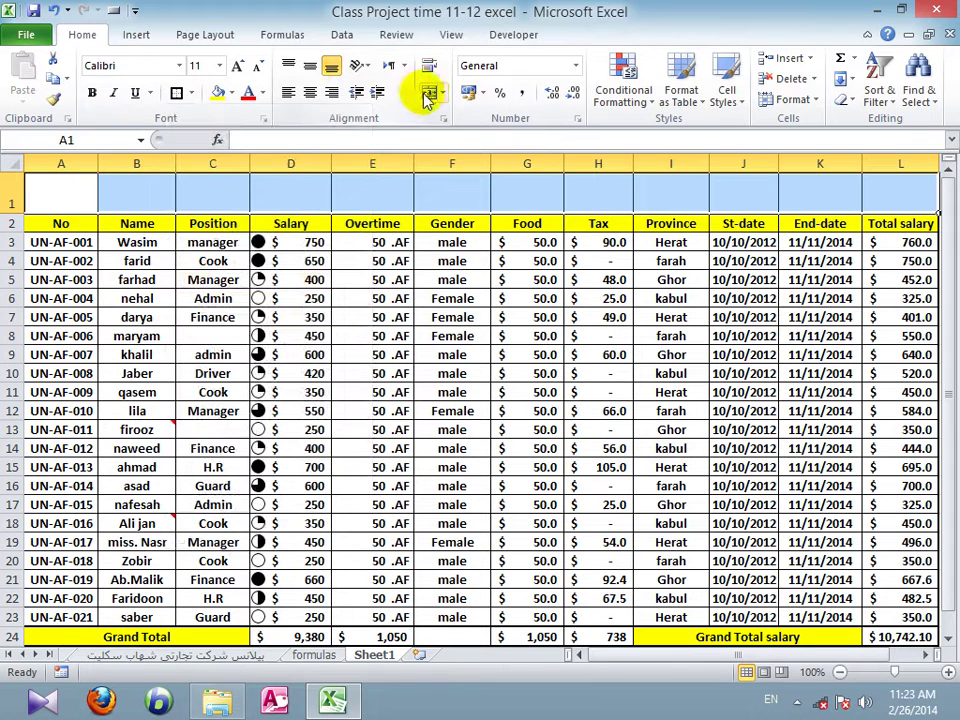
# - Merge and center A1:L1 and fill the merged cell with light gray
pyautogui.click(429, 94)
pyautogui.click(231, 93)
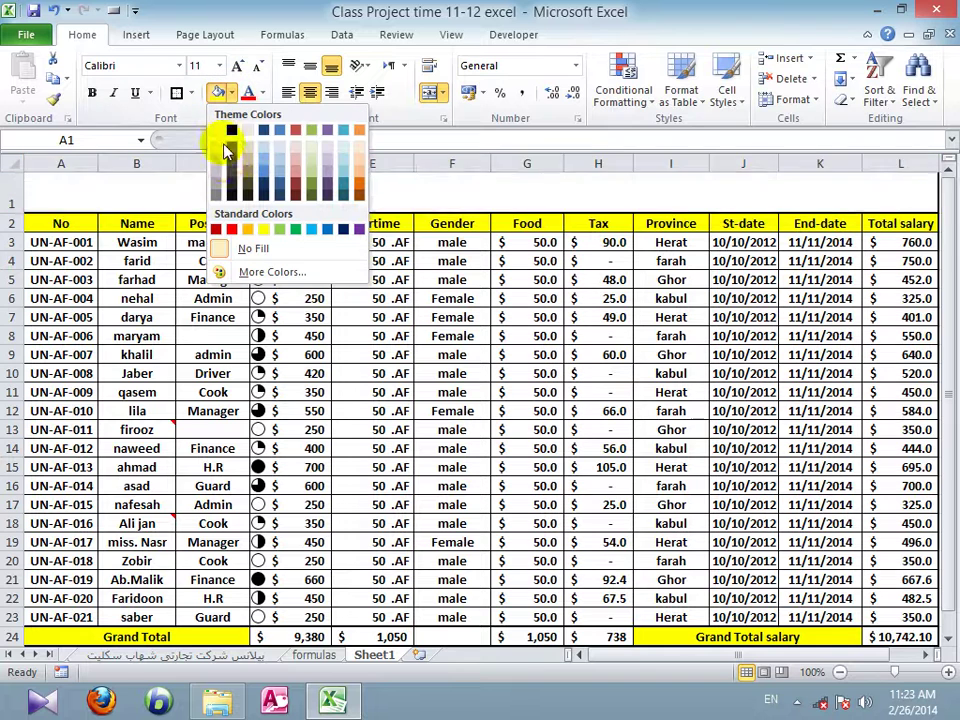
pyautogui.click(221, 163)
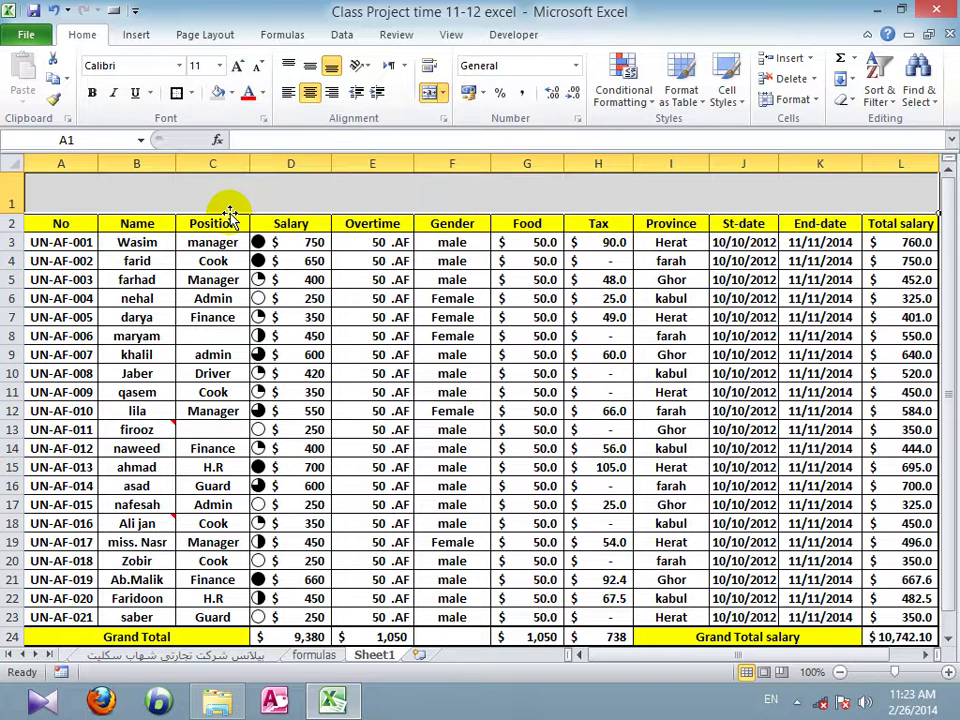
# - Enter the title UNAMA Project in the merged cell above the table
pyautogui.write('NA')
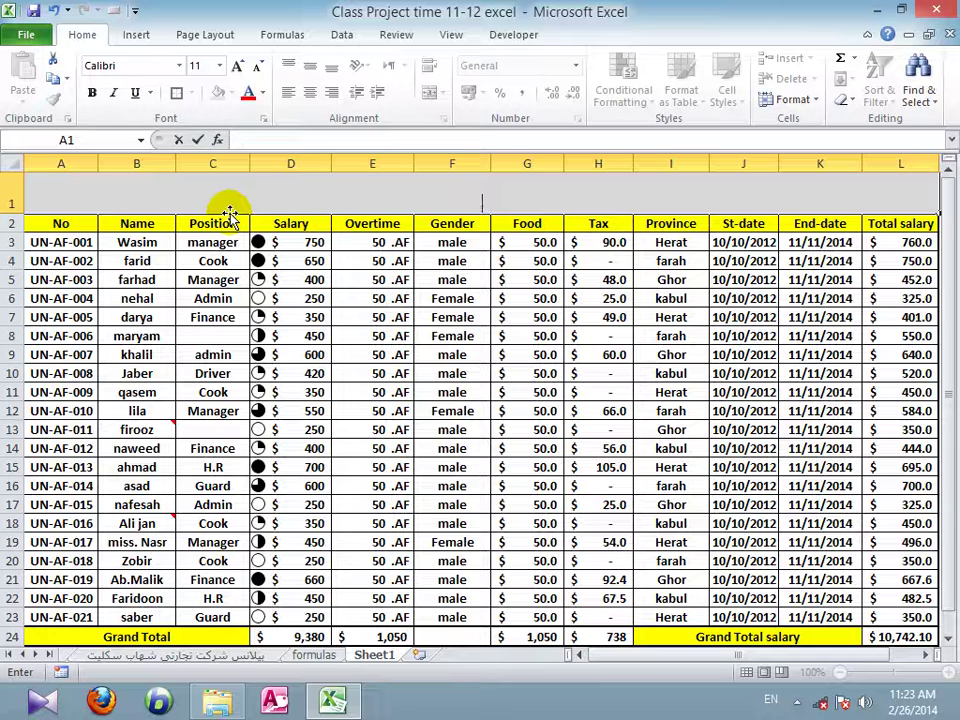
pyautogui.write('MA')
pyautogui.write('Projec')
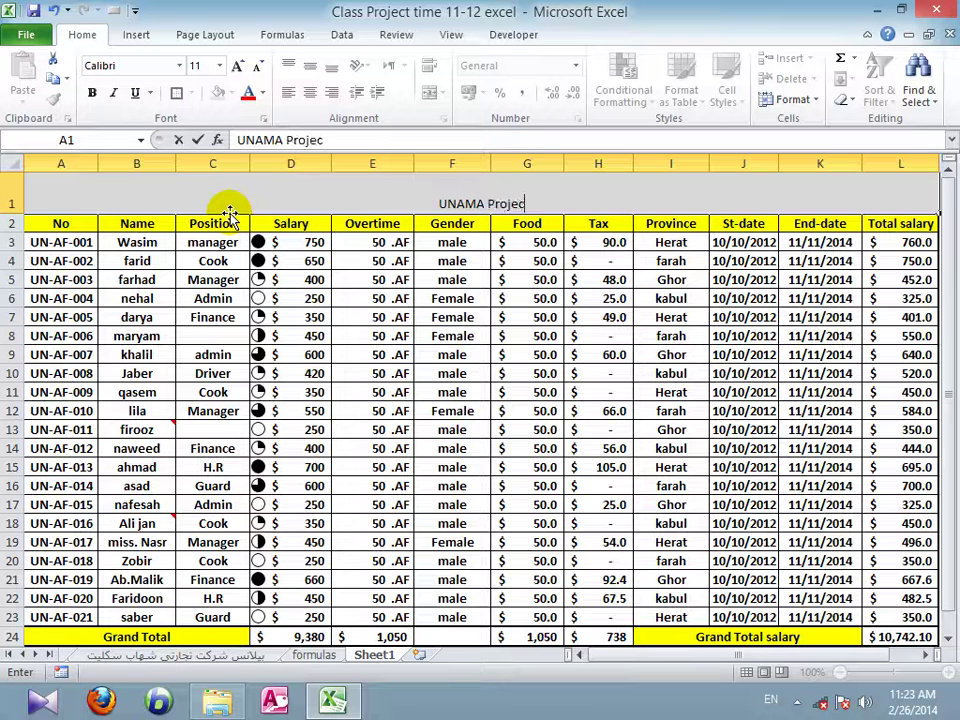
pyautogui.write('t')
pyautogui.click(265, 297)
# - Format the UNAMA Project title as bold, middle-aligned text and enlarge its font by eight size increments
pyautogui.click(328, 205)
pyautogui.click(91, 92)
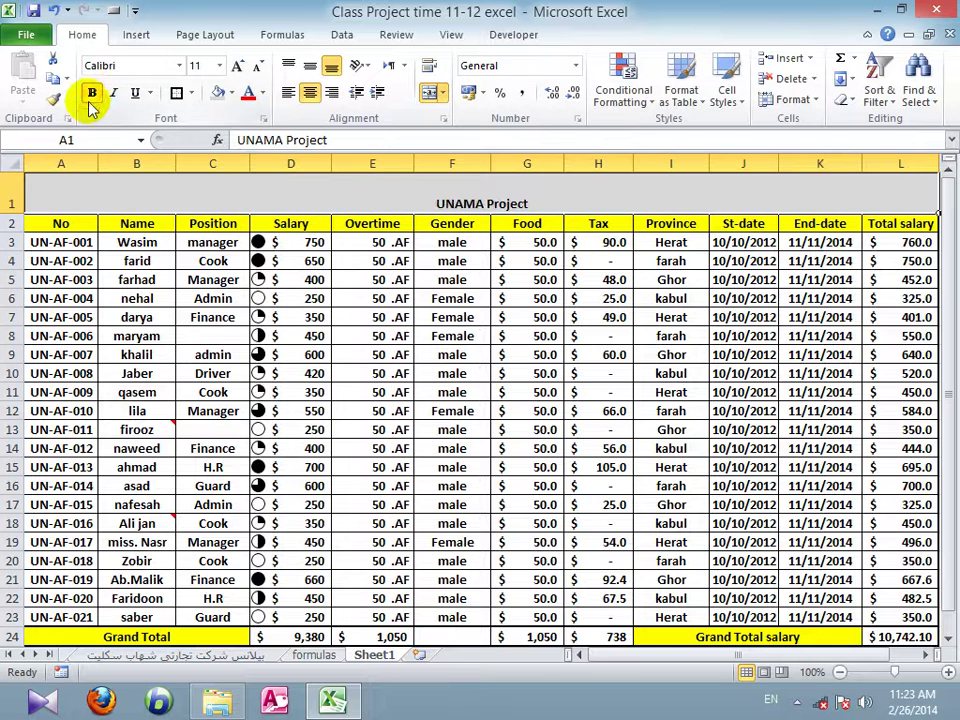
pyautogui.click(309, 66)
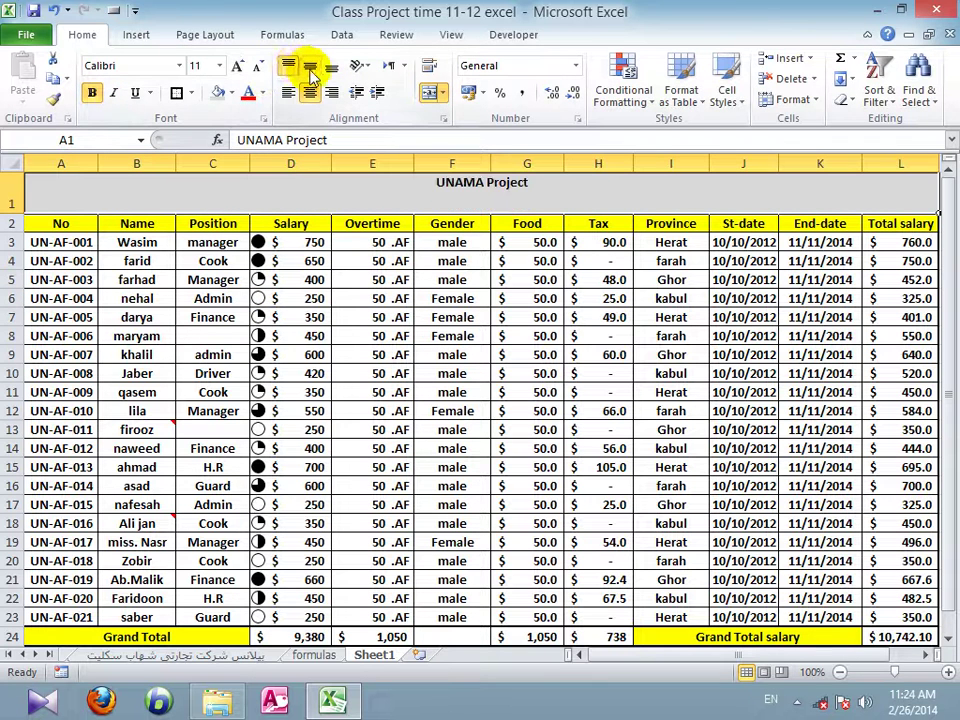
pyautogui.click(243, 65)
pyautogui.click(243, 65)
pyautogui.click(243, 65)
pyautogui.click(243, 65)
pyautogui.click(243, 65)
pyautogui.click(243, 65)
pyautogui.click(243, 65)
pyautogui.click(243, 65)
pyautogui.click(298, 277)
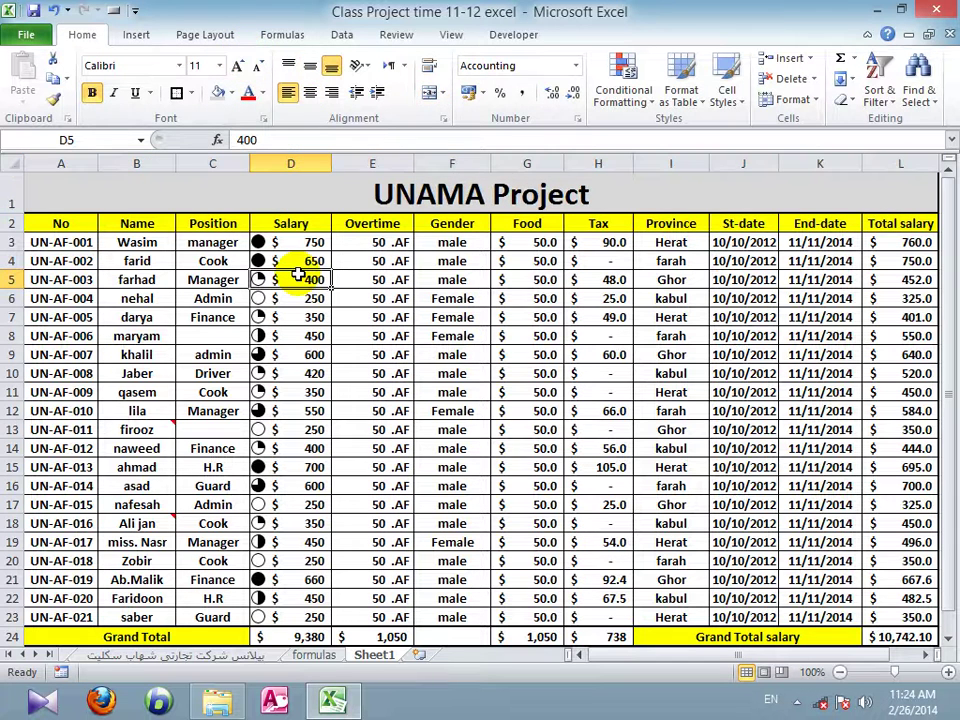
# - Rename the Sheet1 worksheet as Database
pyautogui.click(323, 334)
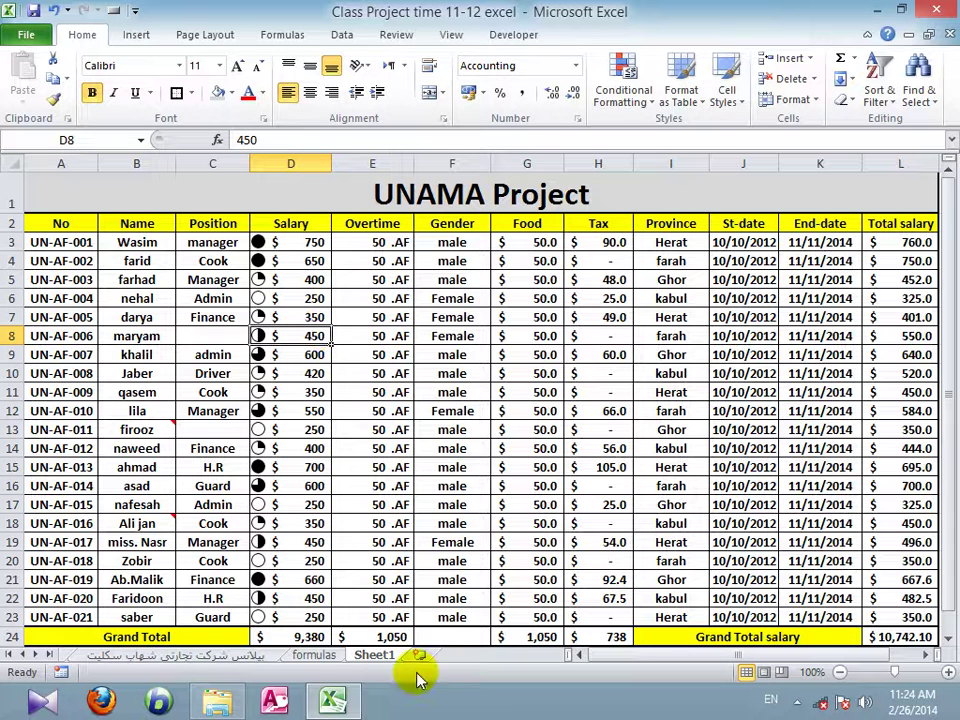
pyautogui.rightClick(373, 655)
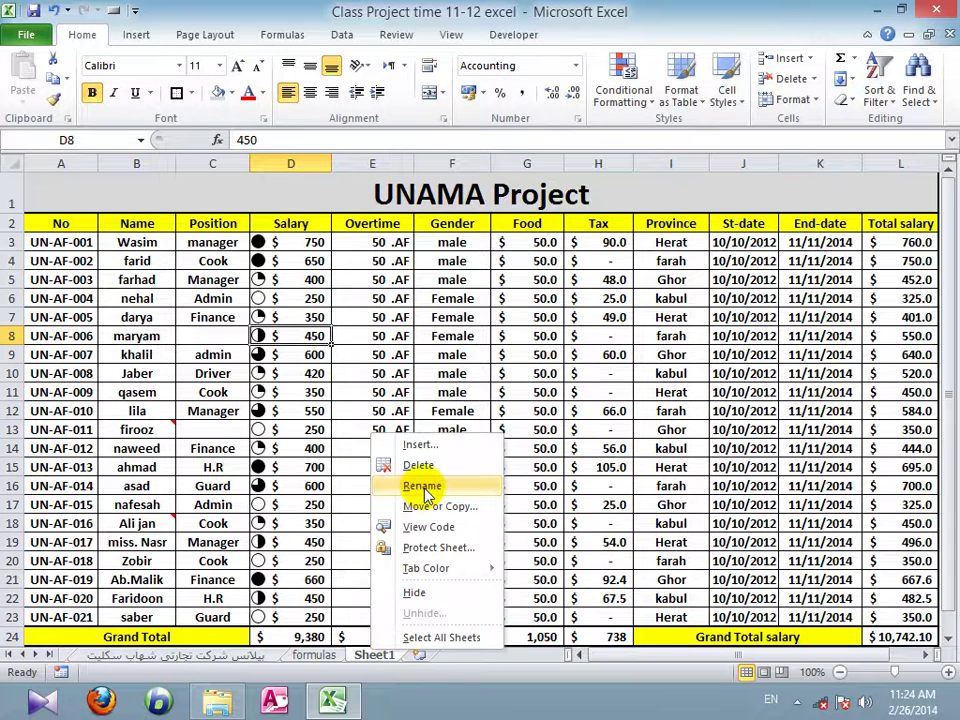
pyautogui.click(415, 485)
pyautogui.write('Da')
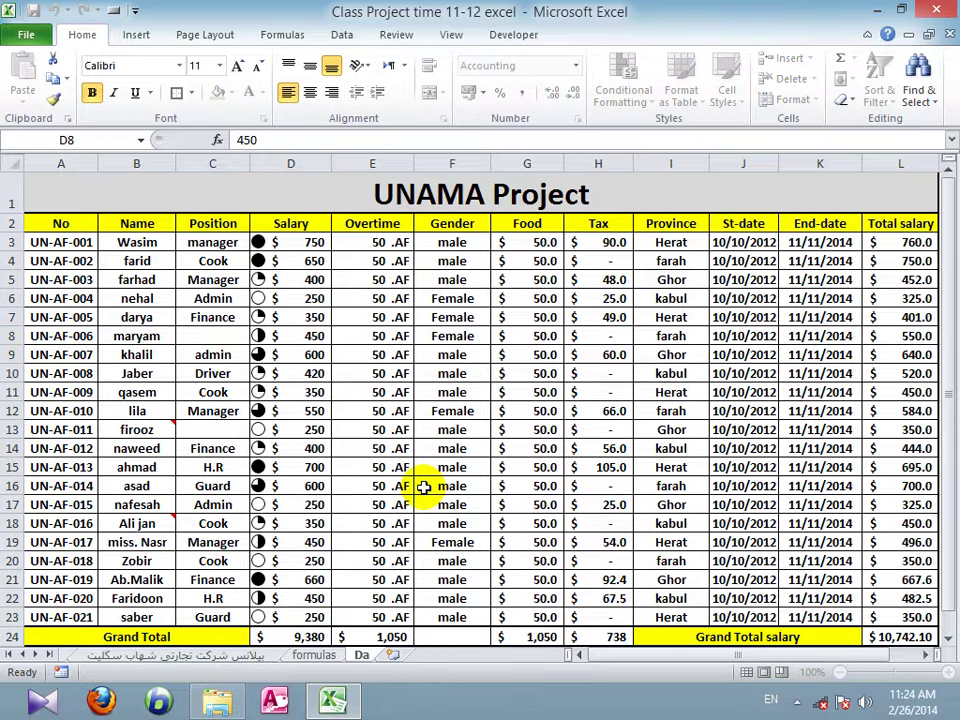
pyautogui.write('tabase')
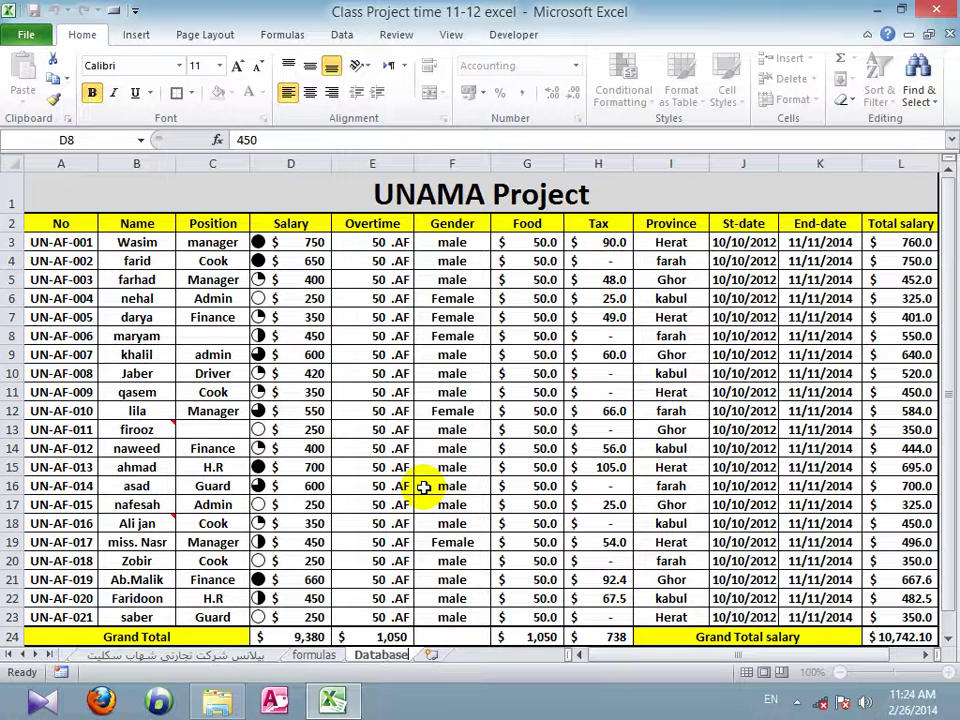
pyautogui.click(430, 520)
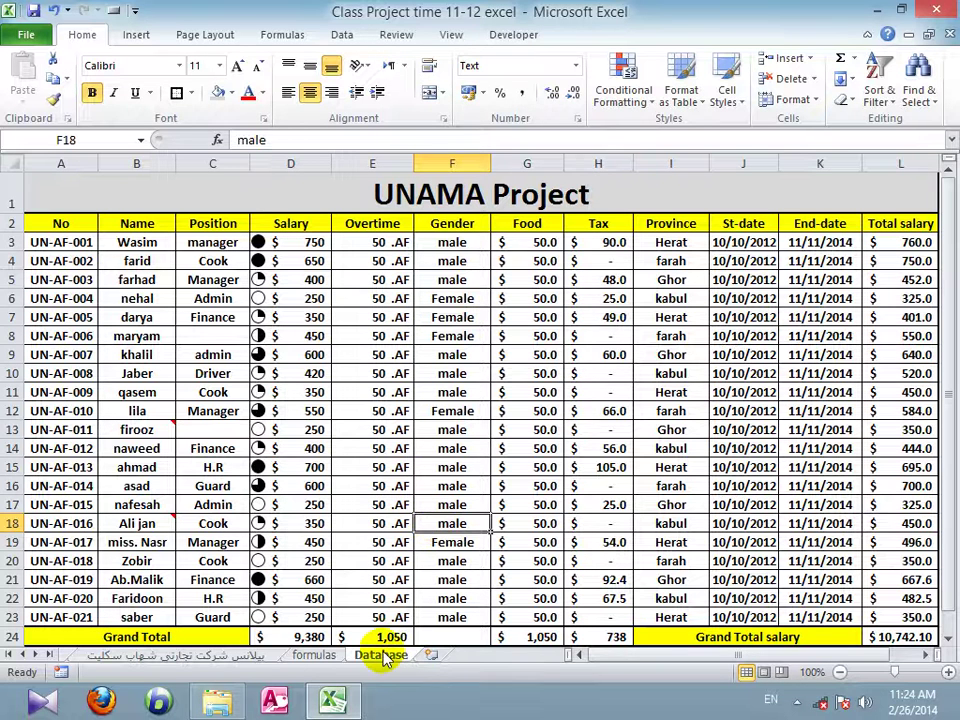
# - Insert another worksheet after Database and name it Information
pyautogui.click(349, 542)
pyautogui.click(192, 337)
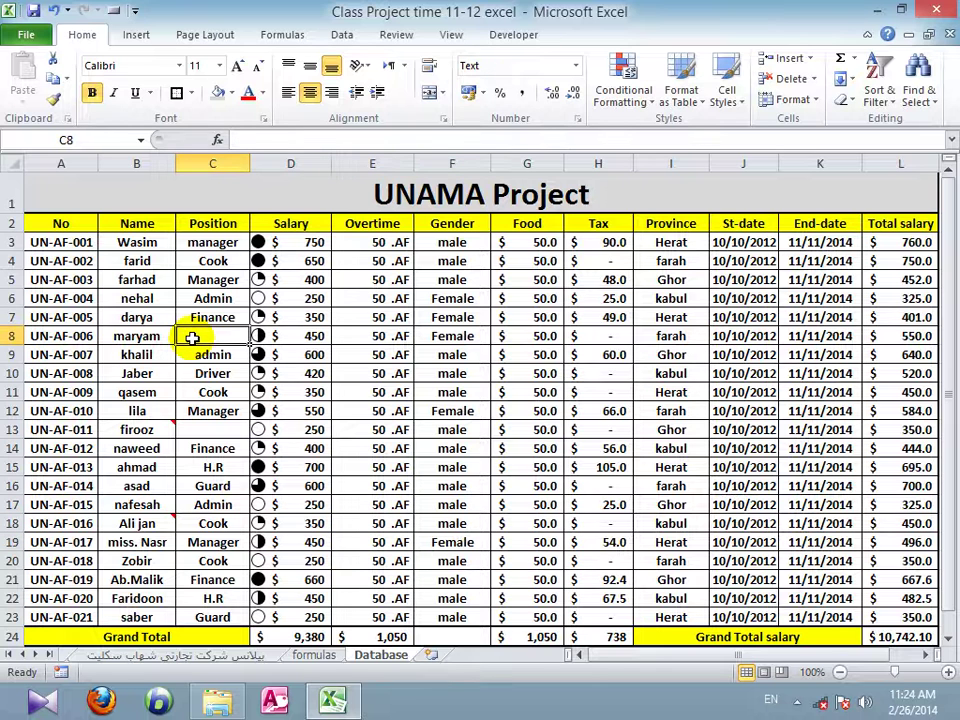
pyautogui.click(431, 654)
pyautogui.rightClick(431, 654)
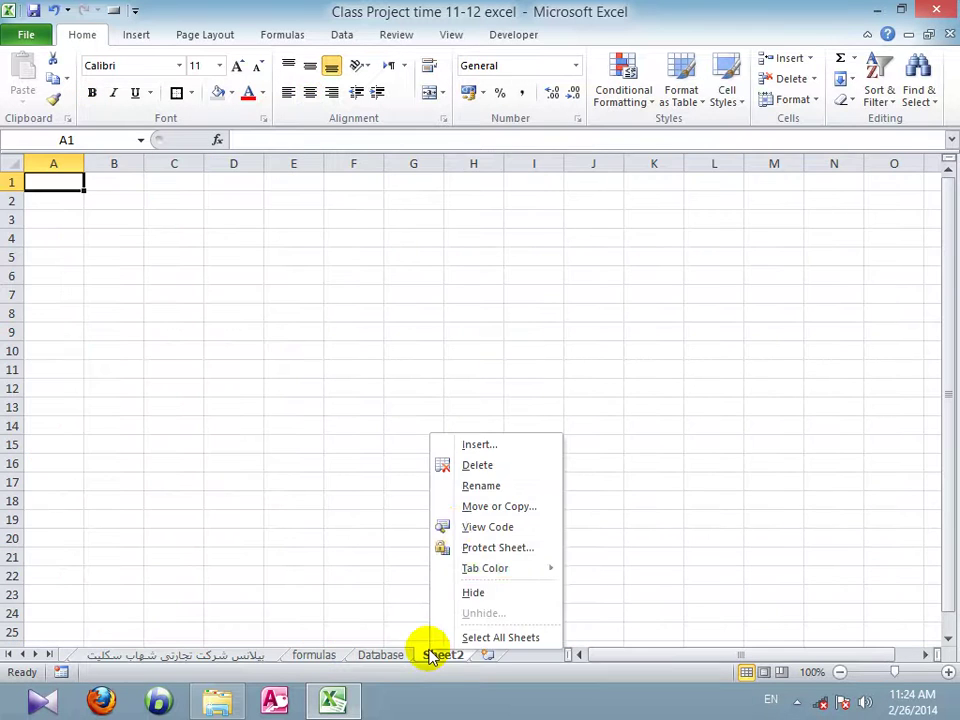
pyautogui.click(466, 484)
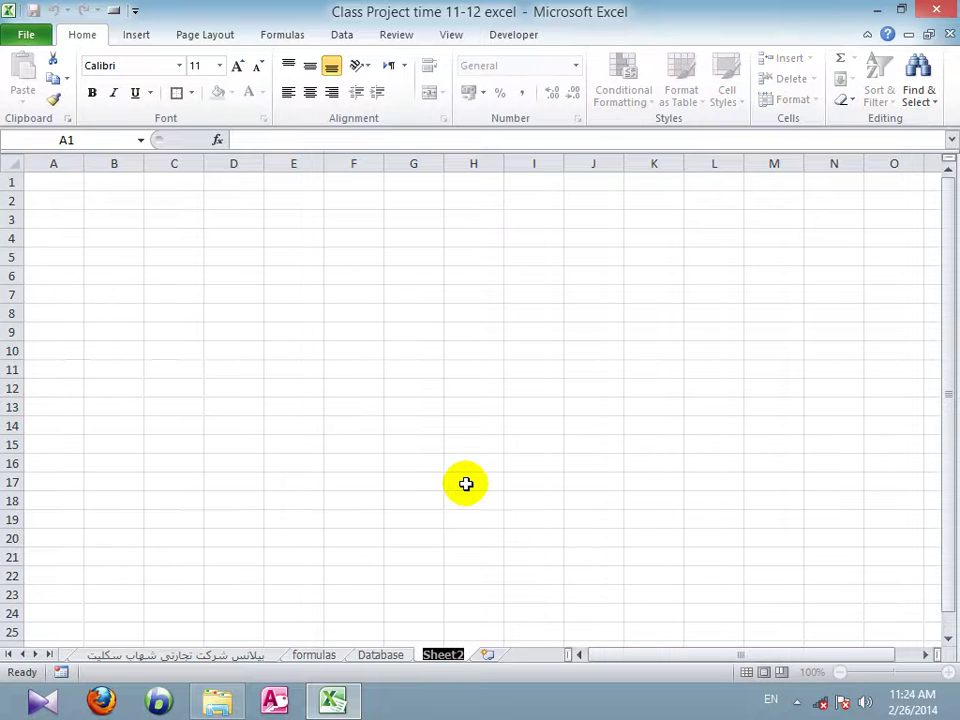
pyautogui.write('Information')
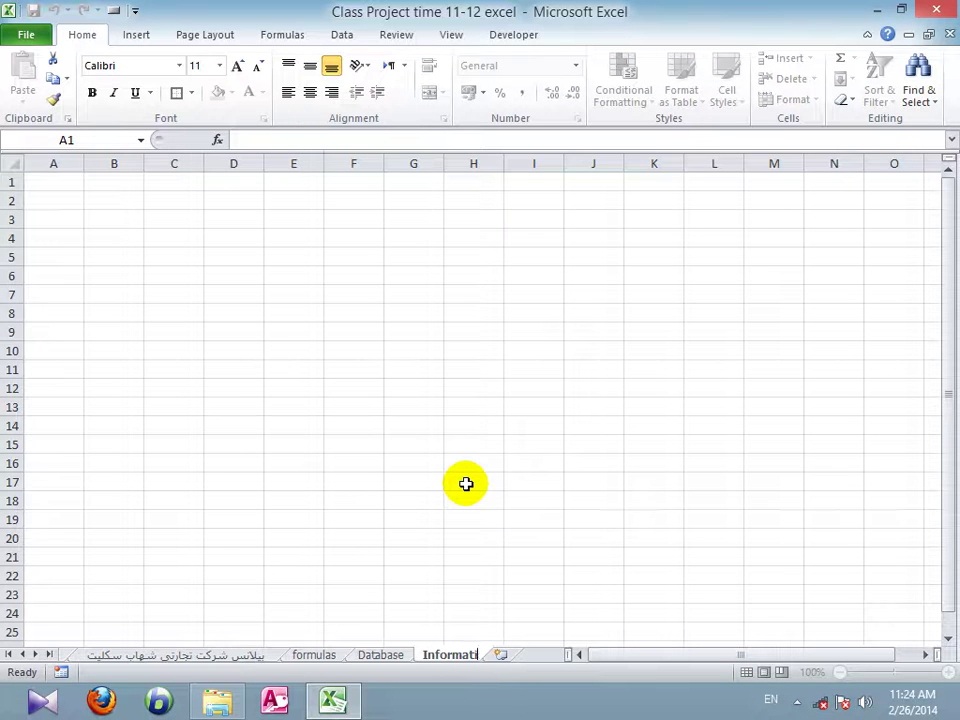
pyautogui.click(479, 538)
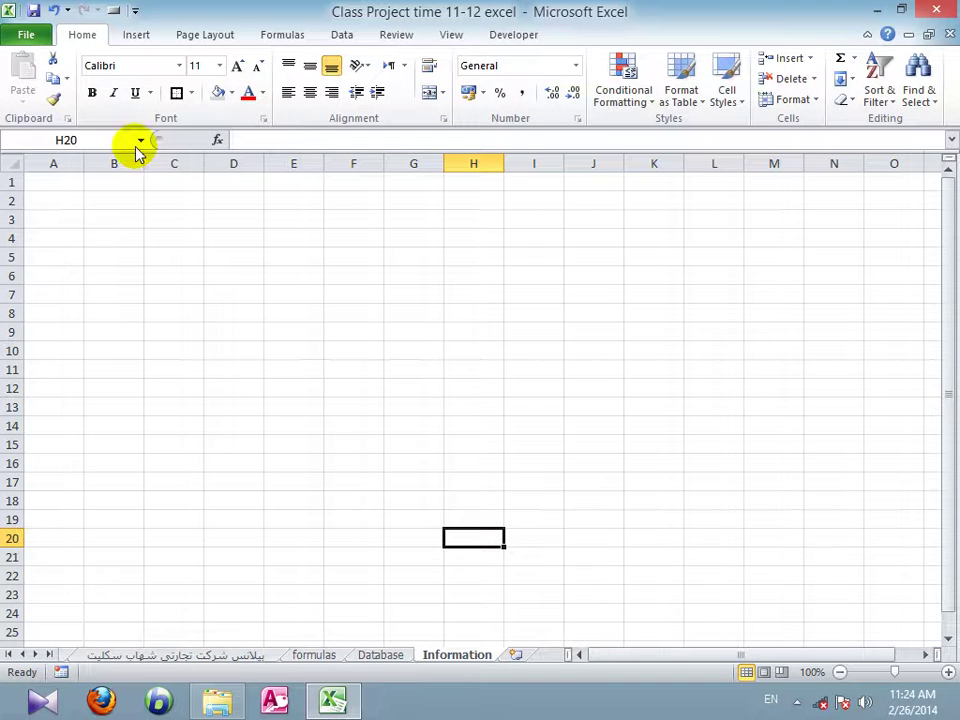
# - Hide the gridlines on the Information sheet
pyautogui.click(136, 36)
pyautogui.click(195, 34)
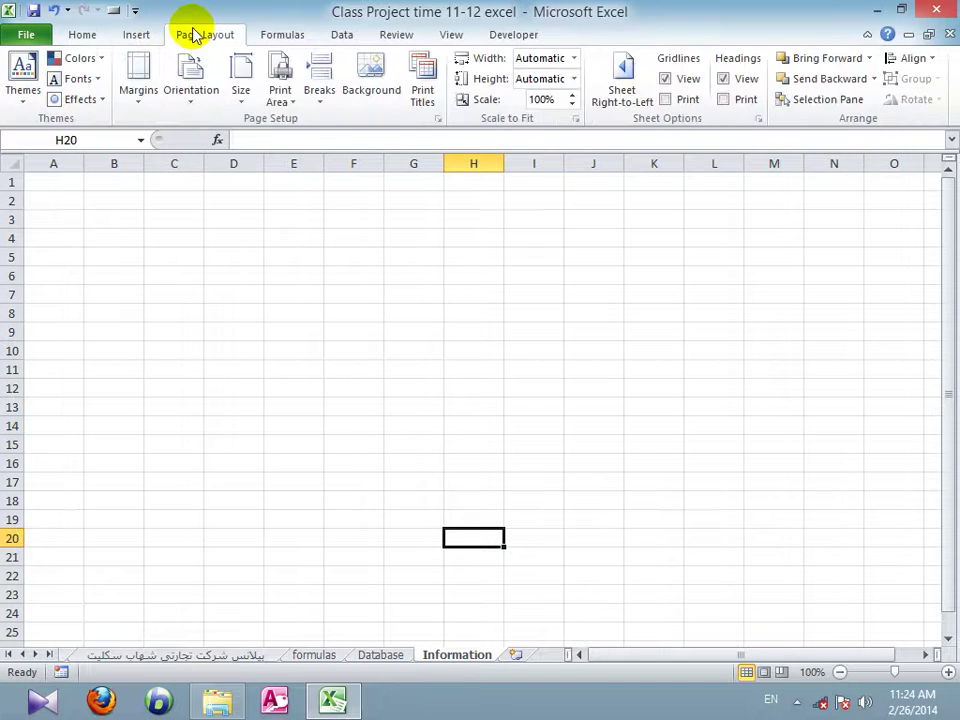
pyautogui.click(683, 82)
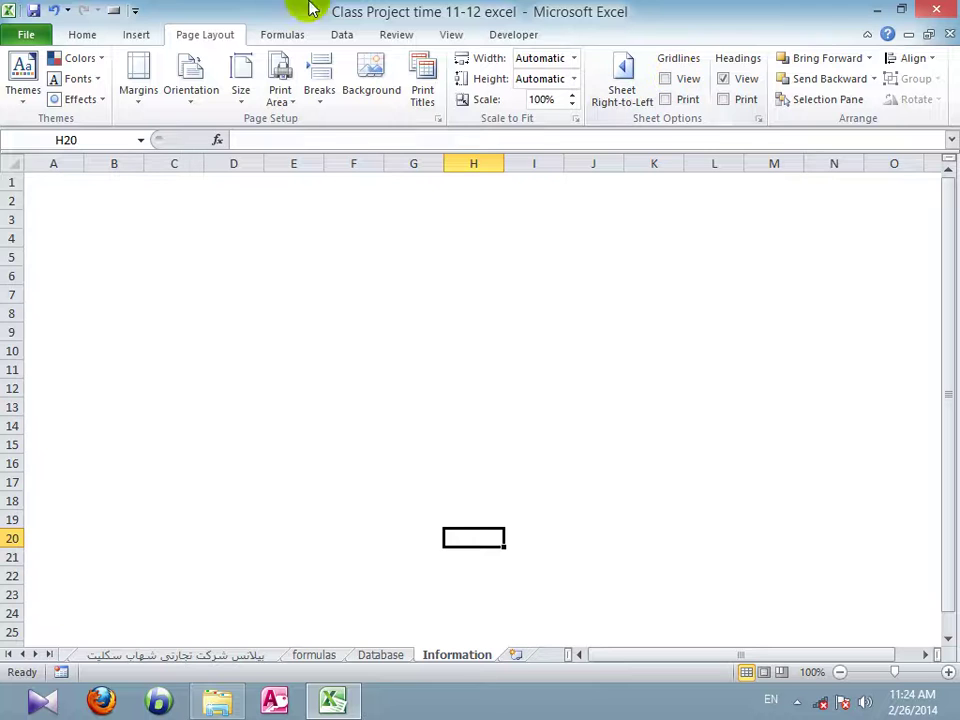
# - Fill all cells of the Information sheet with a medium gray theme color
pyautogui.click(5, 162)
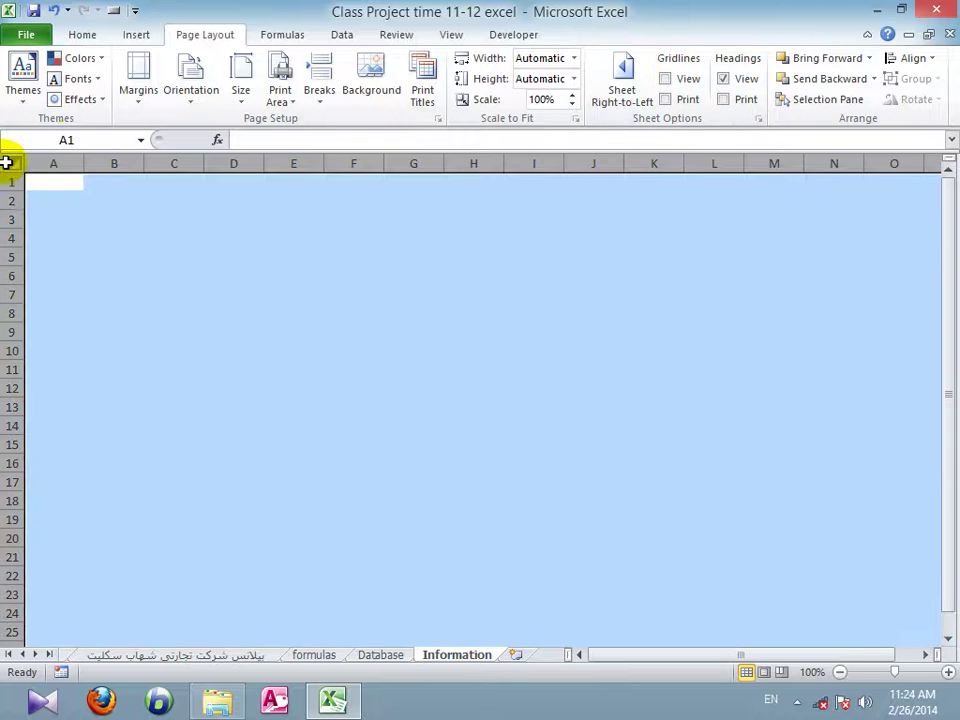
pyautogui.click(80, 34)
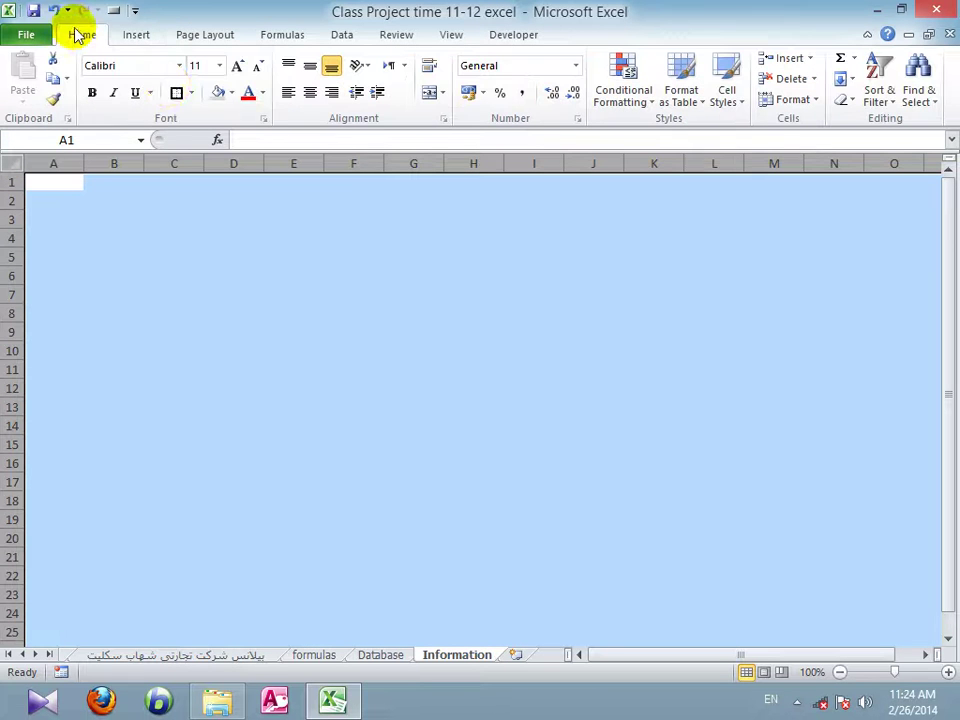
pyautogui.click(220, 95)
pyautogui.click(229, 92)
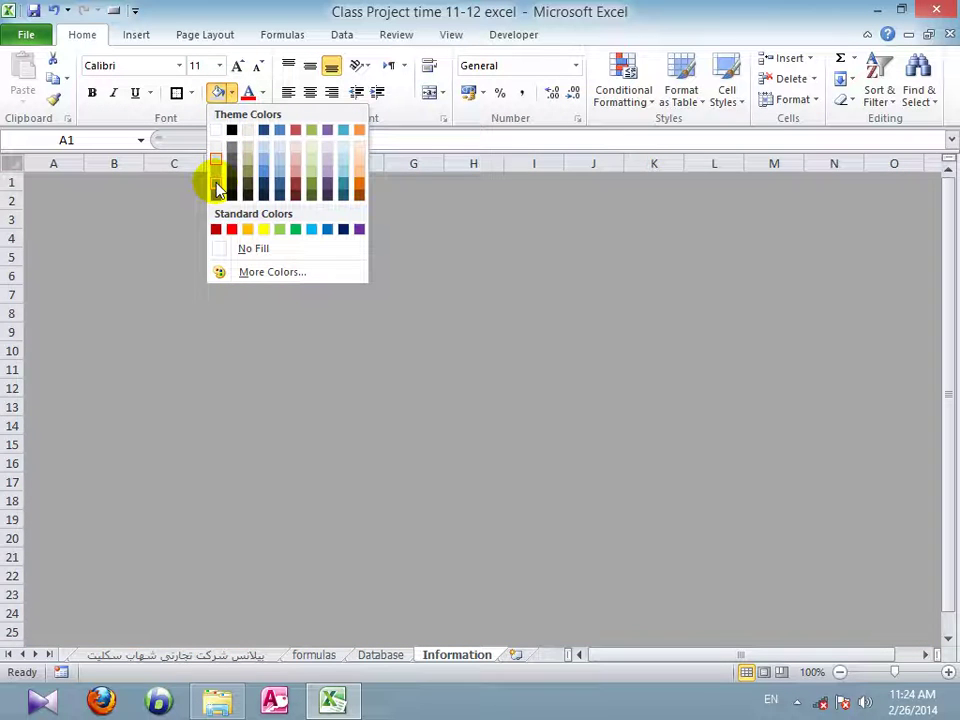
pyautogui.click(216, 192)
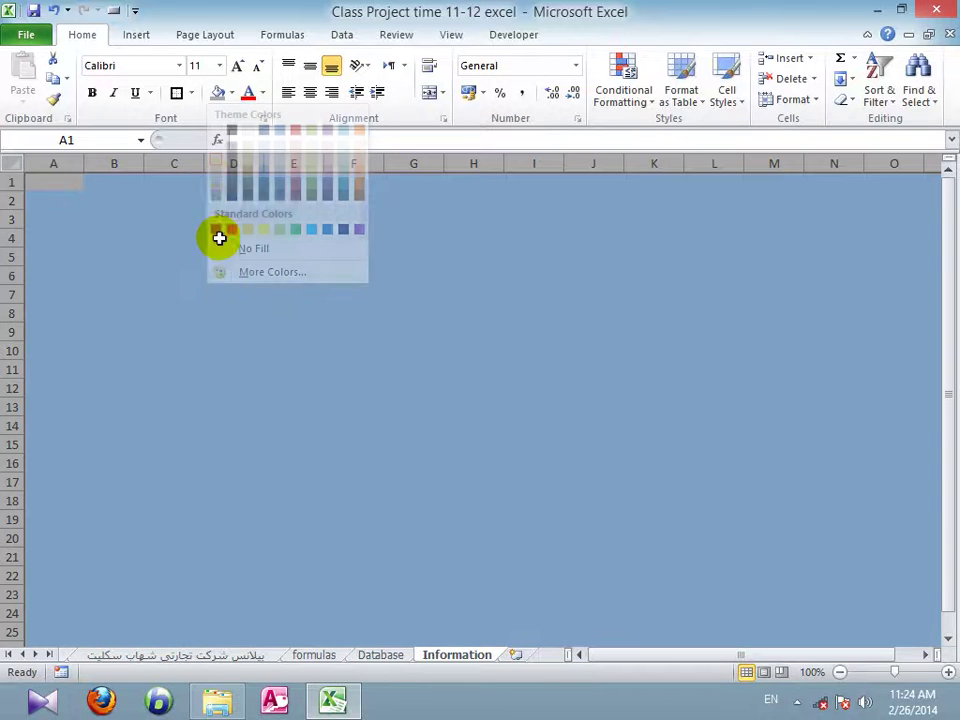
pyautogui.rightClick(226, 315)
pyautogui.click(195, 310)
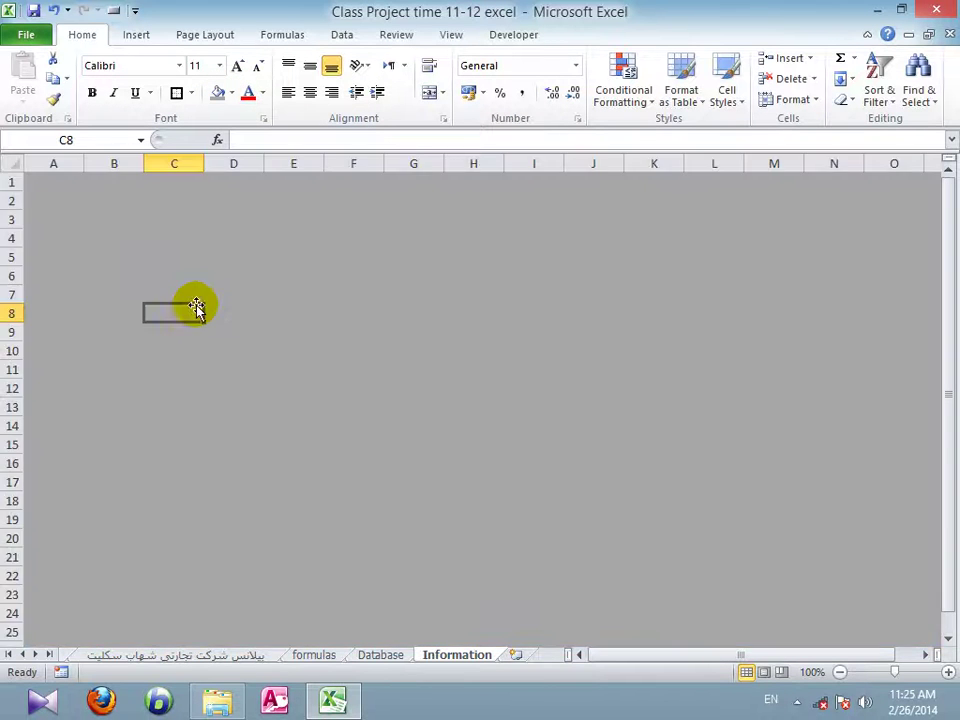
pyautogui.moveTo(302, 708)
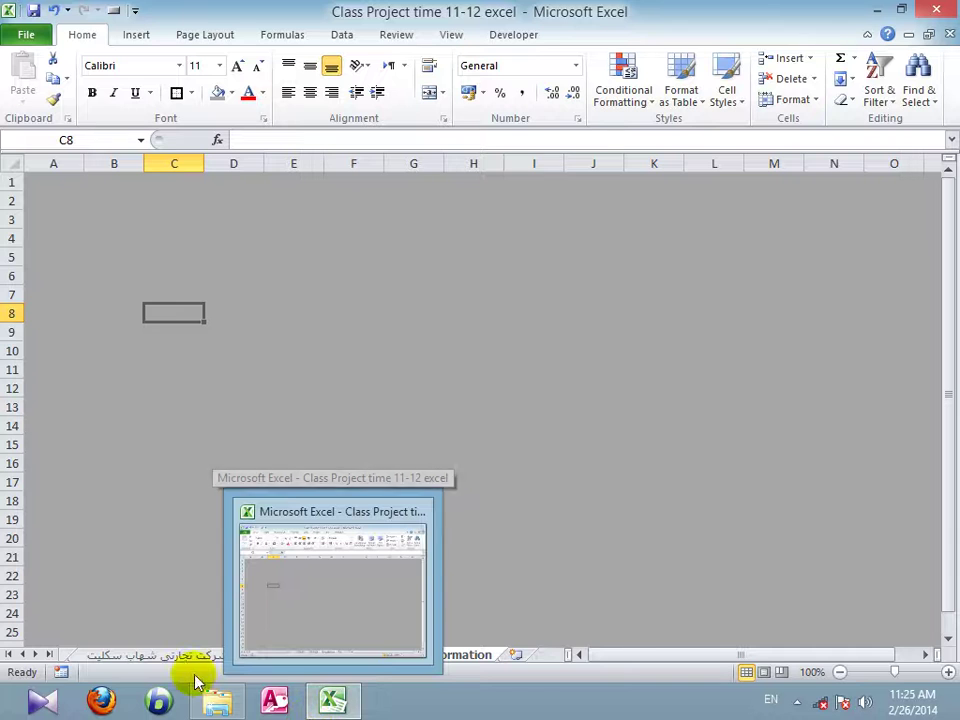
# - Apply all borders to the range B5:E6 on the Information sheet
pyautogui.moveTo(103, 253); pyautogui.dragTo(289, 285)
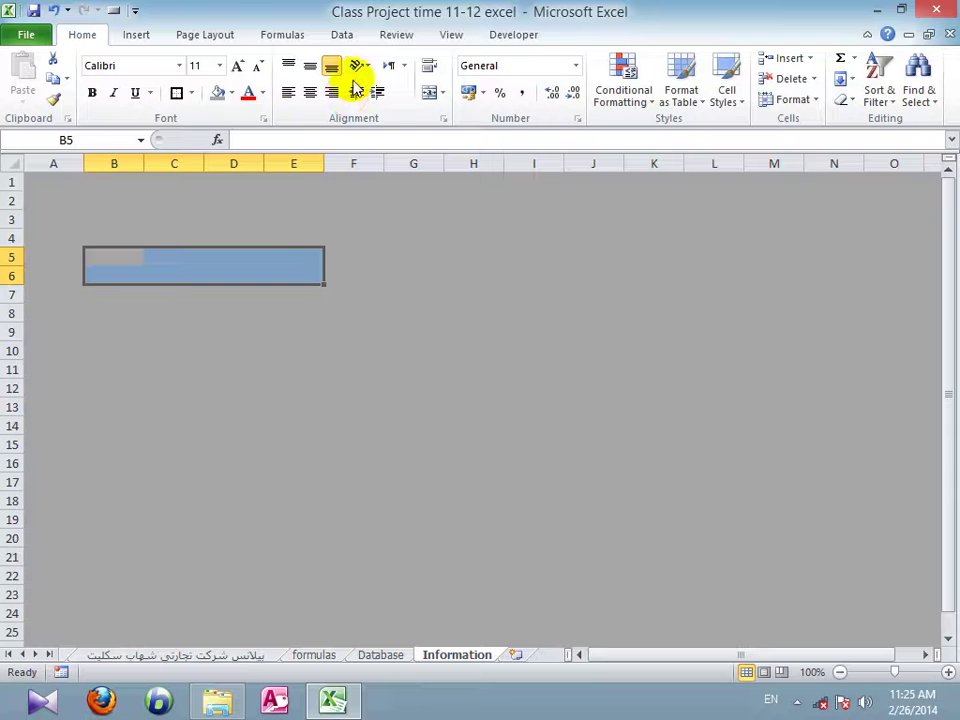
pyautogui.click(189, 93)
pyautogui.click(195, 243)
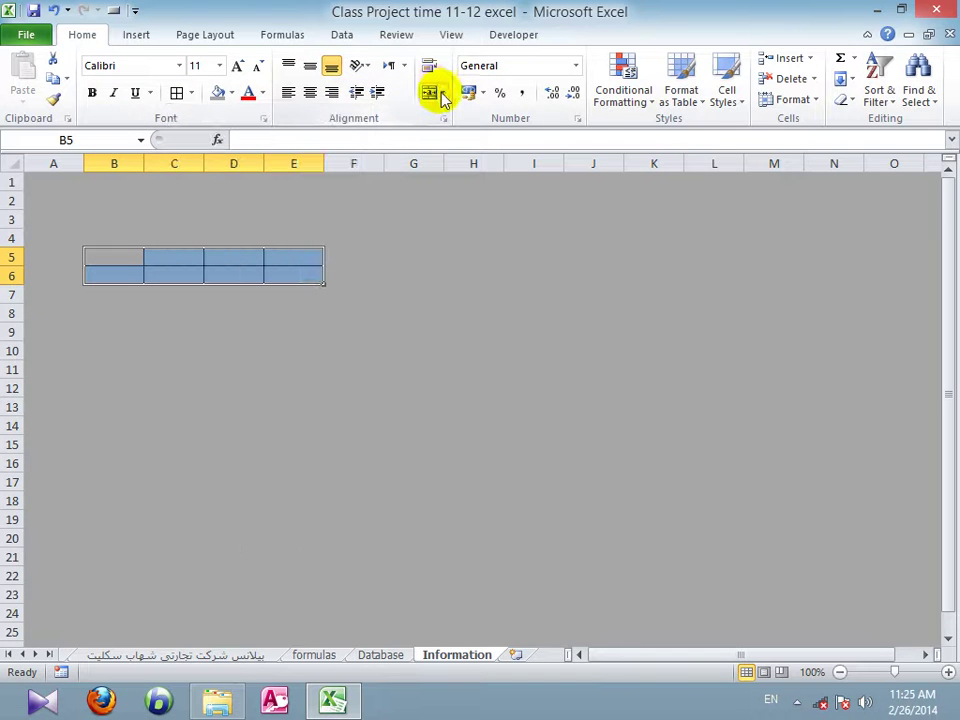
# - Merge the cells C5:E6 across so each row has one wide value cell
pyautogui.click(206, 268)
pyautogui.moveTo(180, 257); pyautogui.dragTo(282, 273)
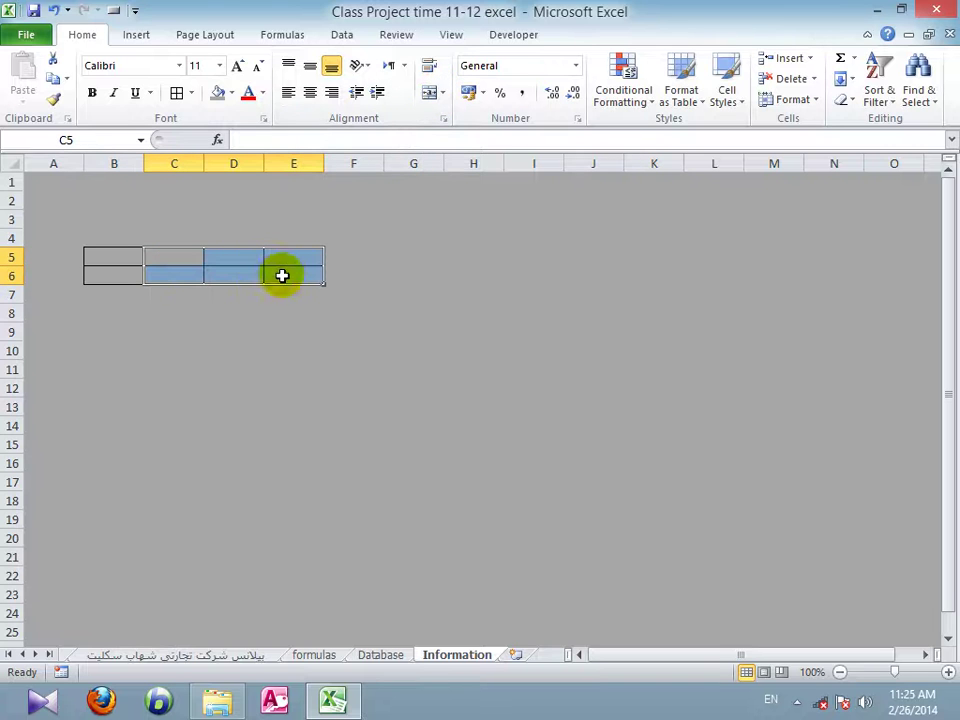
pyautogui.click(442, 93)
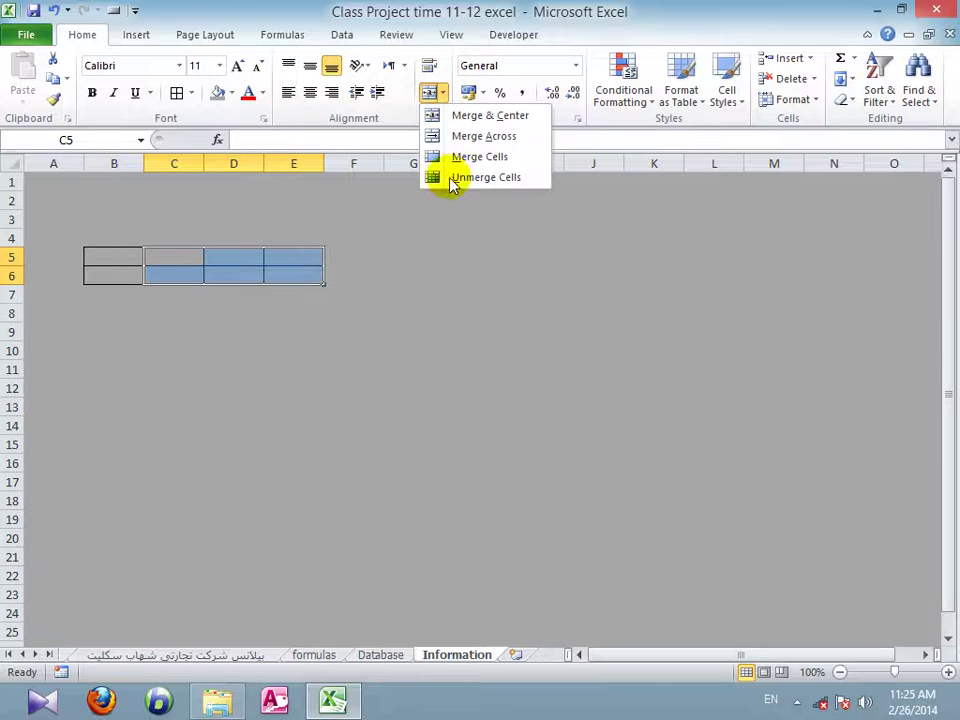
pyautogui.click(467, 136)
pyautogui.click(272, 396)
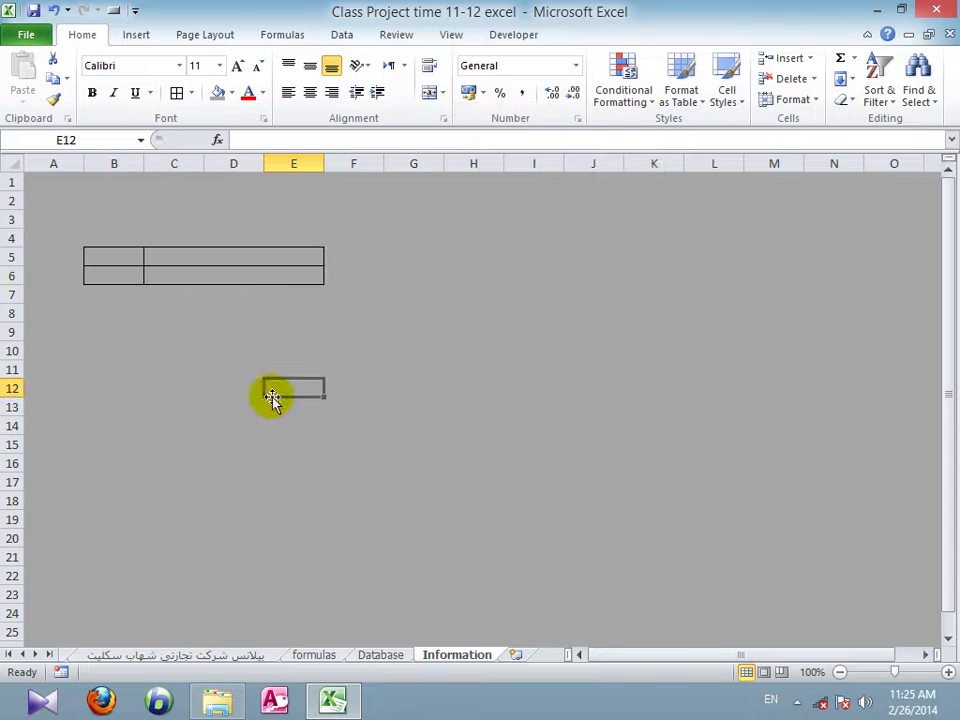
# - Remove the fill from the merged cells C5:E6 and fill the label cells B5:B6 with yellow
pyautogui.moveTo(210, 255); pyautogui.dragTo(165, 285)
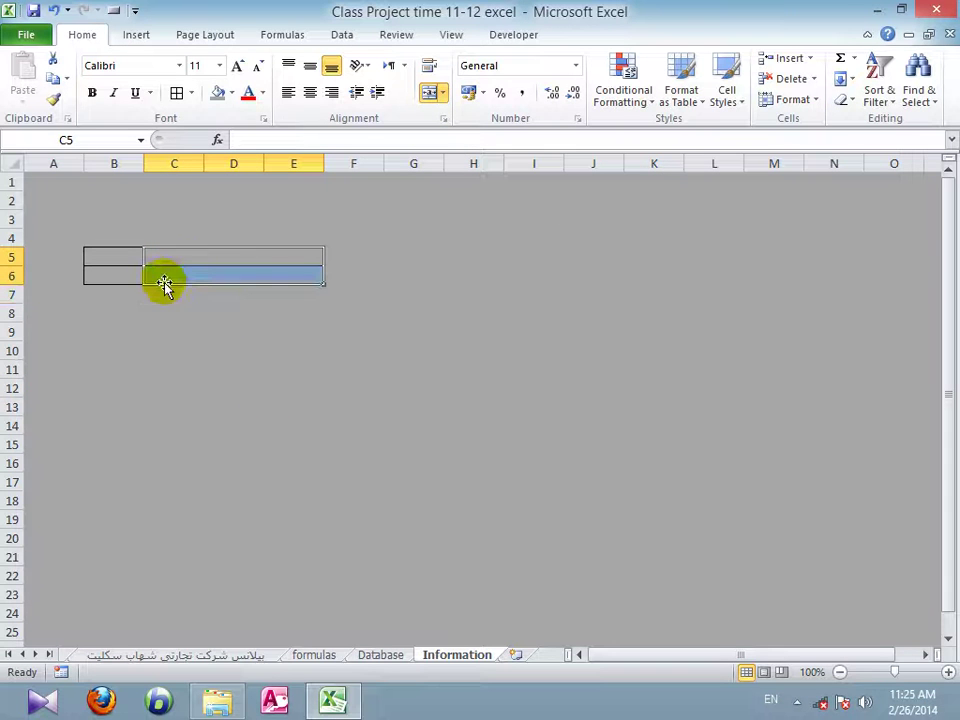
pyautogui.click(231, 92)
pyautogui.click(244, 249)
pyautogui.moveTo(101, 256); pyautogui.dragTo(103, 272)
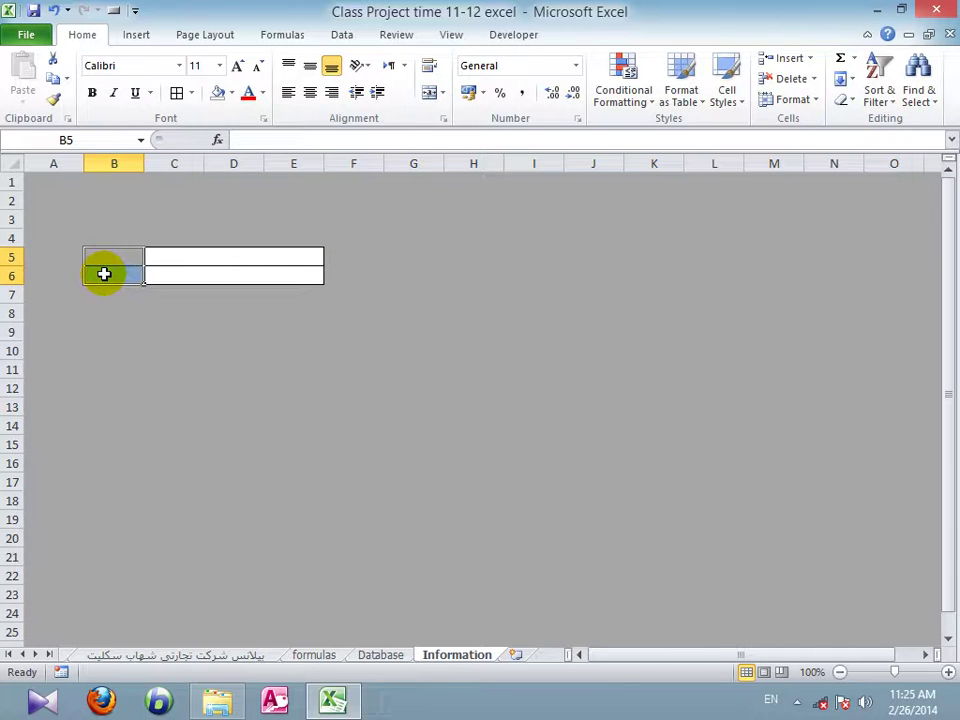
pyautogui.click(231, 92)
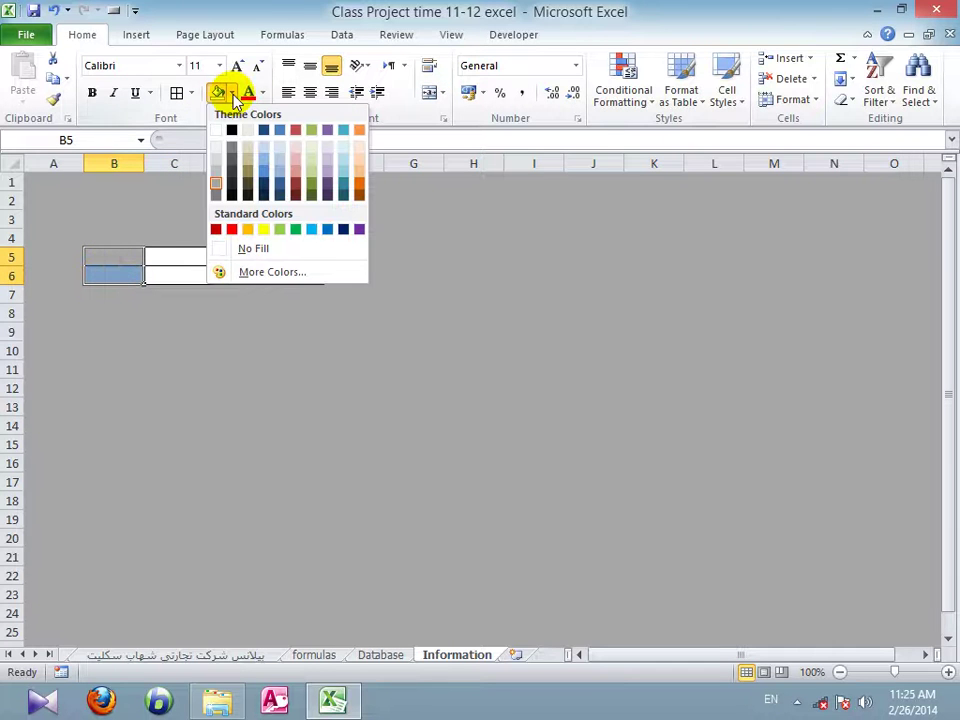
pyautogui.click(264, 229)
# - Widen columns B and E of the small bordered table
pyautogui.moveTo(151, 167); pyautogui.dragTo(186, 175)
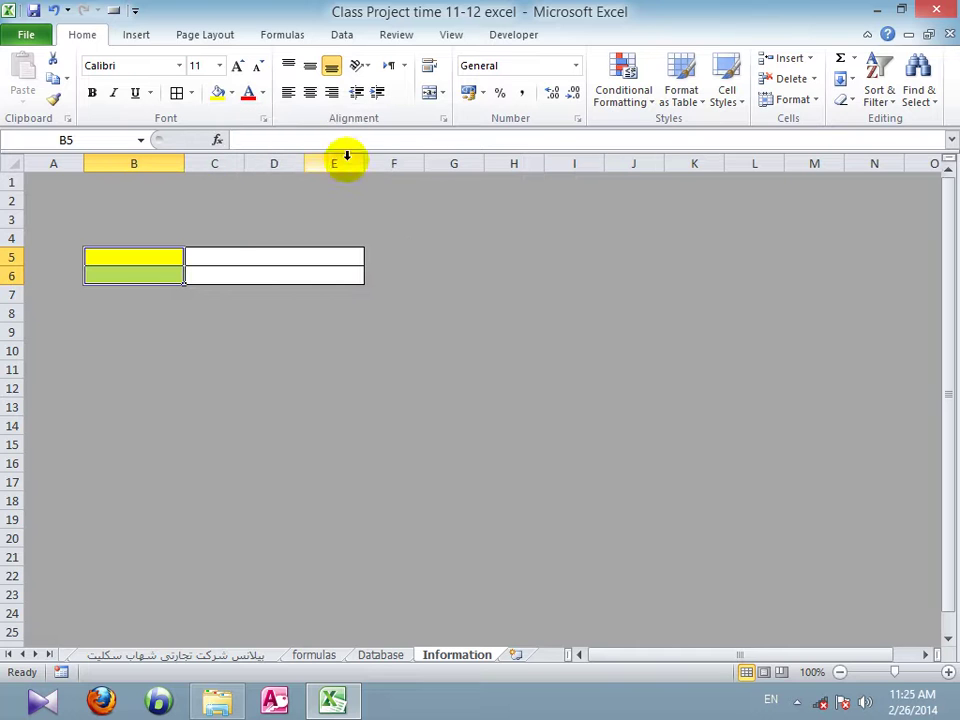
pyautogui.moveTo(368, 168); pyautogui.dragTo(424, 166)
pyautogui.click(295, 354)
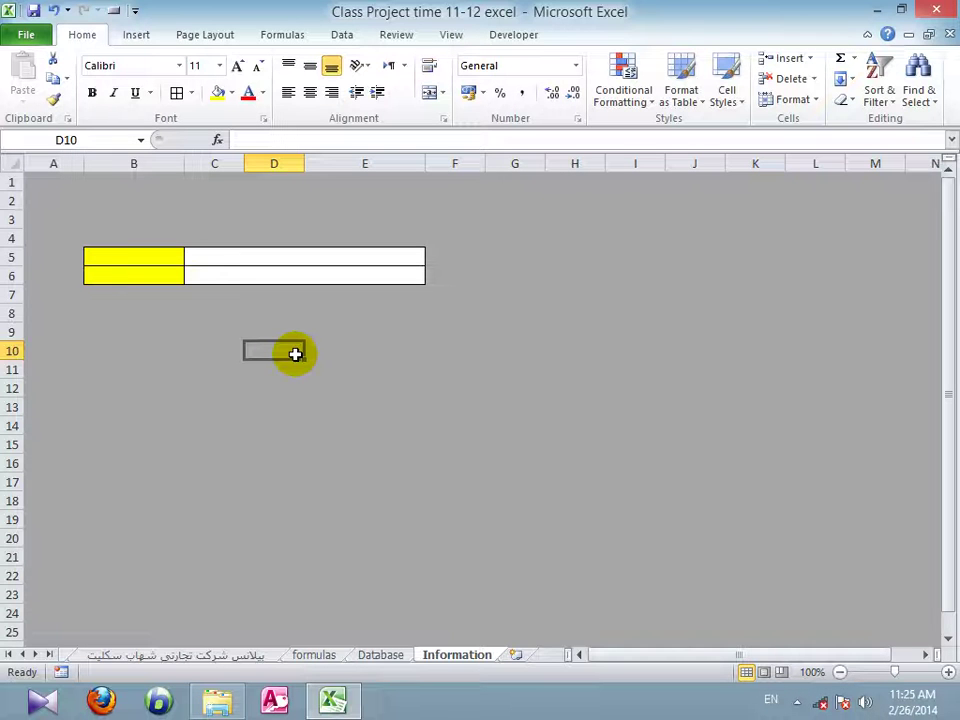
# - Apply all borders to B10:E14 and merge the cells C10:E14 across
pyautogui.moveTo(101, 351); pyautogui.dragTo(330, 437)
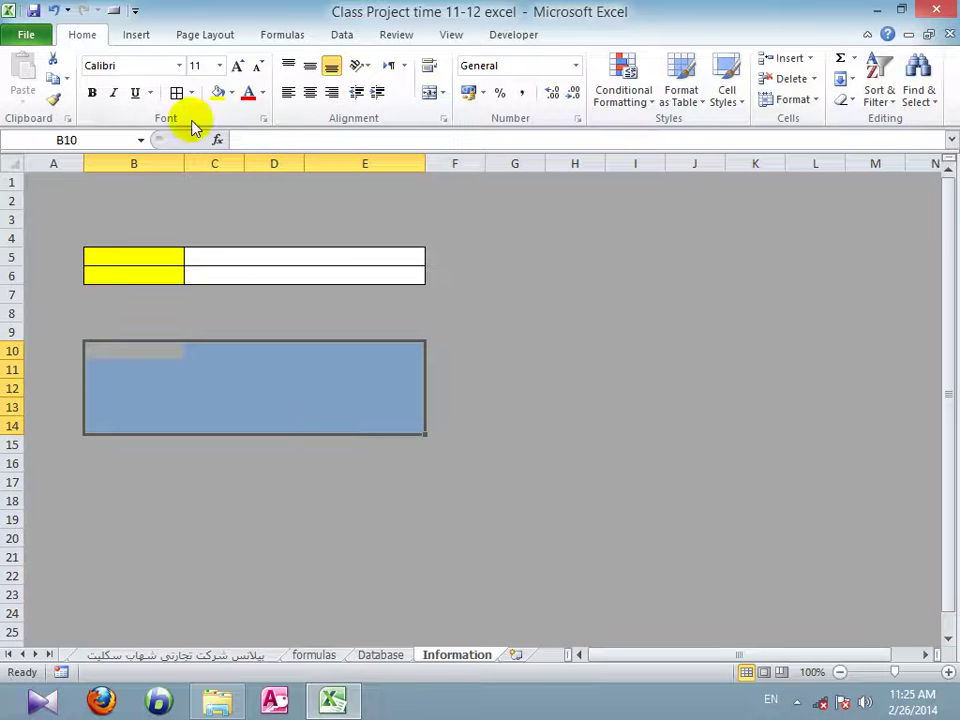
pyautogui.click(176, 92)
pyautogui.click(248, 387)
pyautogui.moveTo(223, 354); pyautogui.dragTo(377, 431)
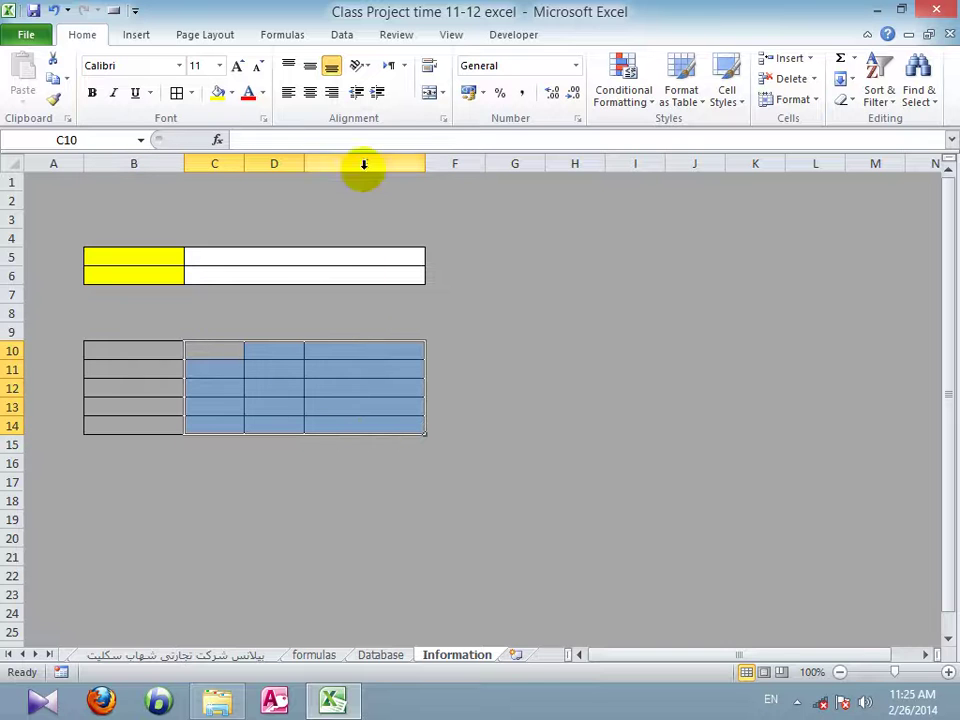
pyautogui.click(442, 93)
pyautogui.click(460, 135)
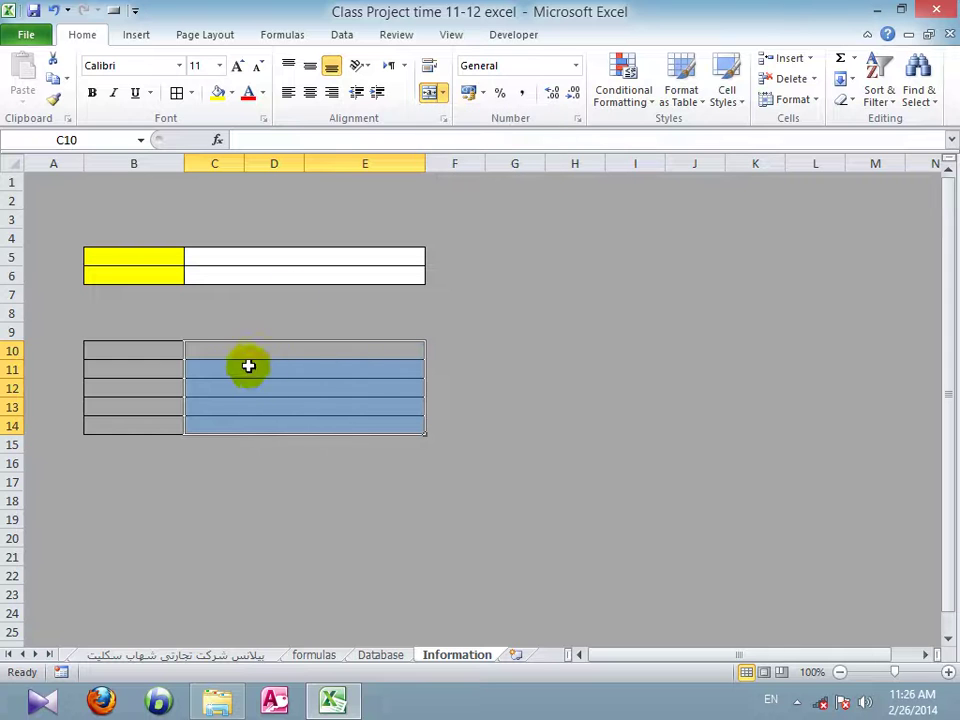
# - Remove the fill from the whole lower table B10:E14
pyautogui.moveTo(236, 349); pyautogui.dragTo(137, 424)
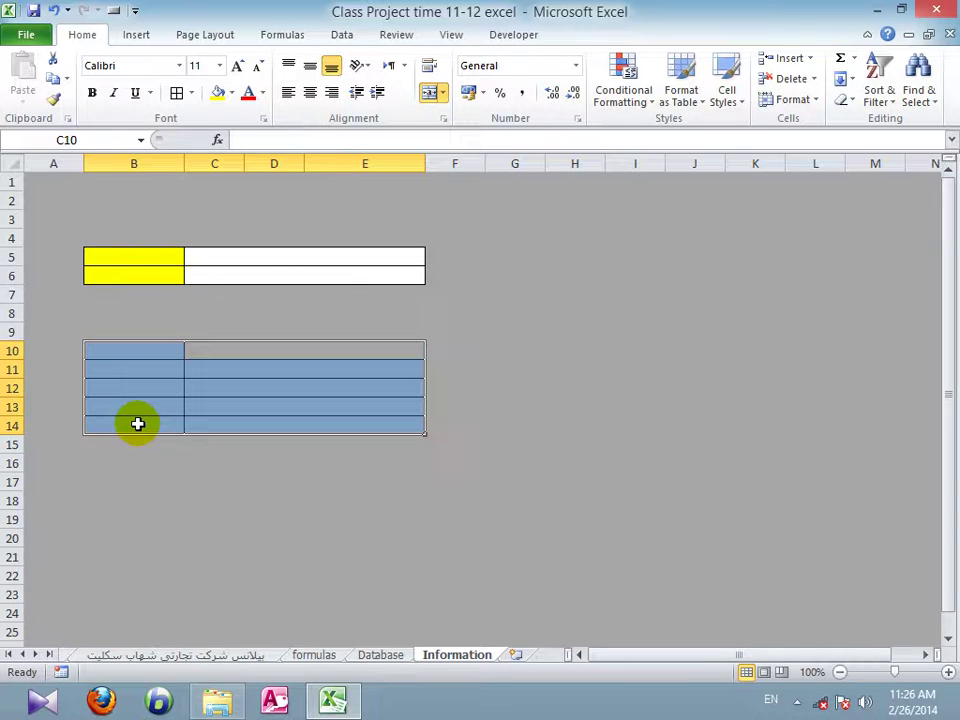
pyautogui.click(230, 93)
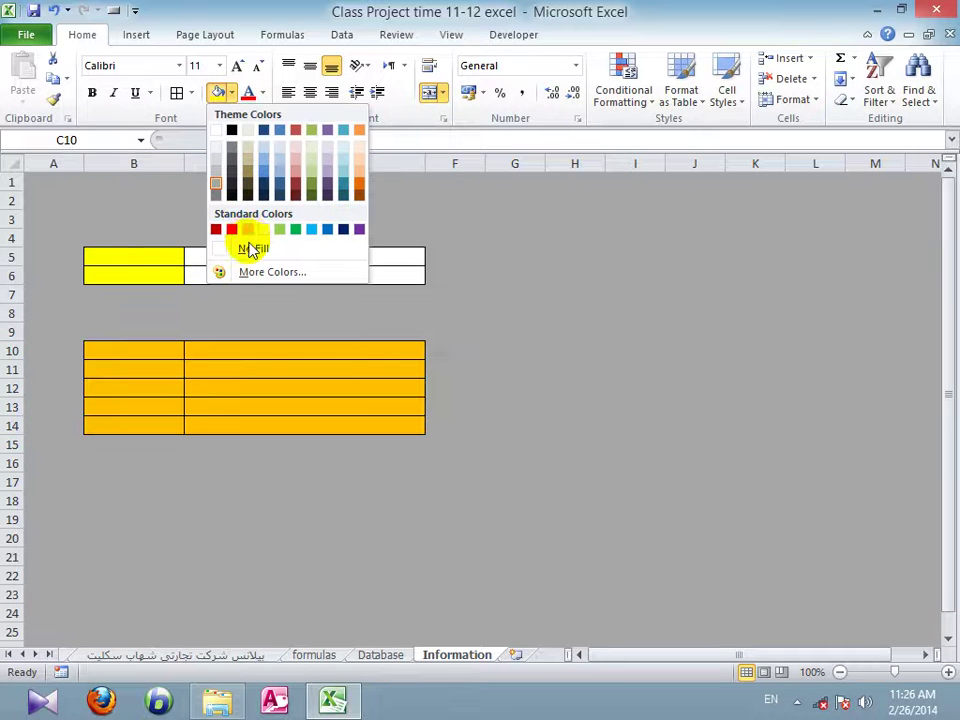
pyautogui.rightClick(250, 248)
pyautogui.moveTo(168, 355); pyautogui.dragTo(279, 424)
pyautogui.click(231, 93)
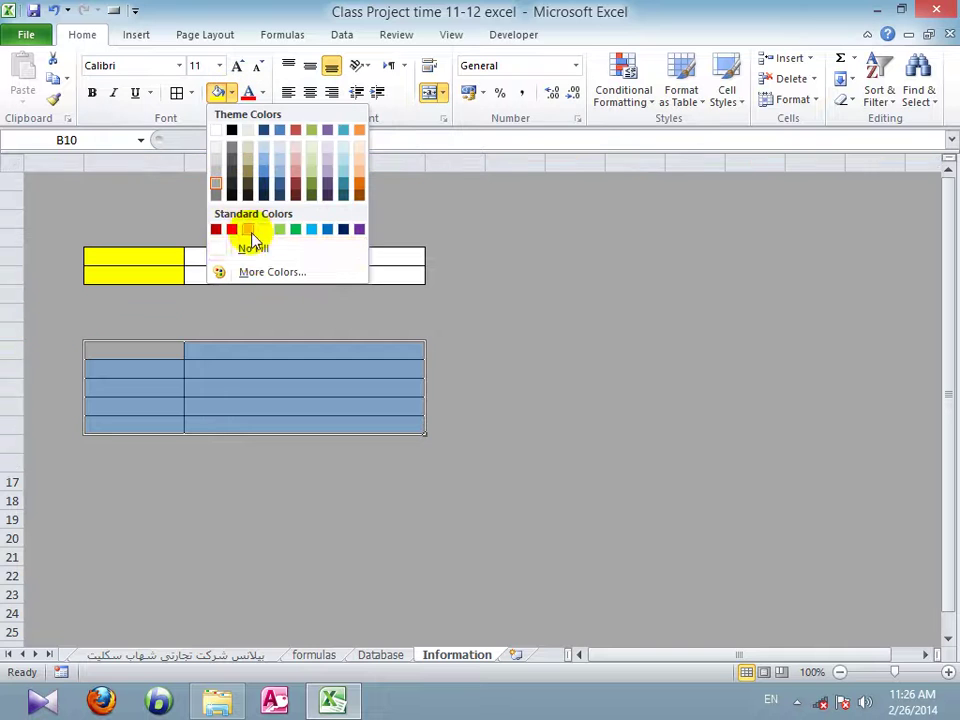
pyautogui.click(252, 249)
# - Fill the label cells B10:B14 of the lower table with yellow
pyautogui.moveTo(151, 353); pyautogui.dragTo(156, 431)
pyautogui.click(231, 93)
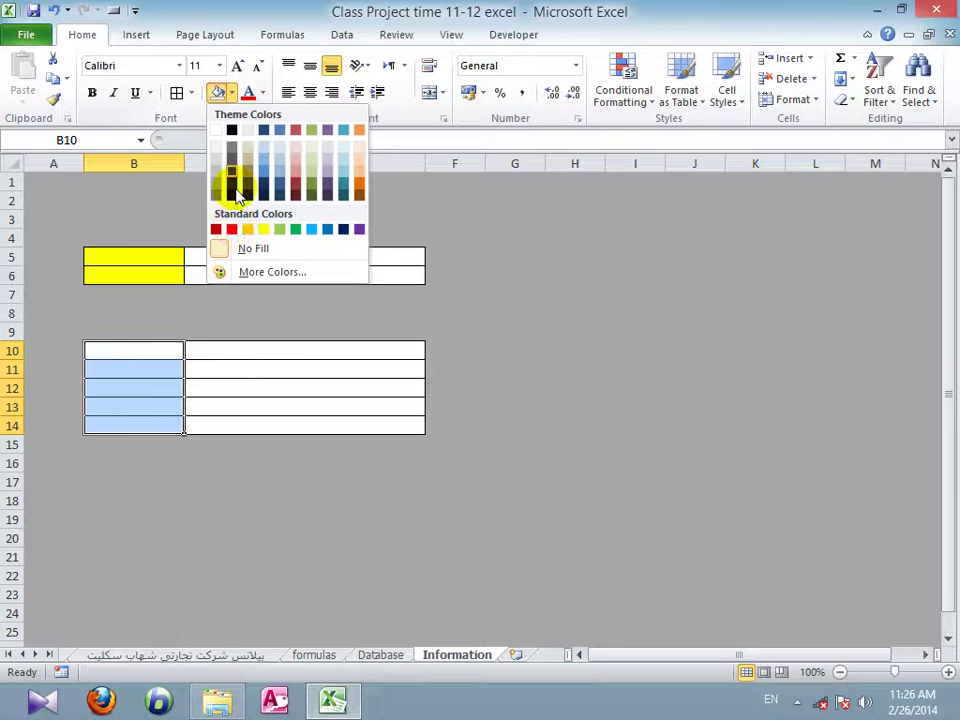
pyautogui.click(259, 228)
# - Widen label column B further and narrow column E to about the width of column D
pyautogui.moveTo(186, 165); pyautogui.dragTo(242, 176)
pyautogui.rightClick(296, 465)
pyautogui.press('Escape')
pyautogui.moveTo(480, 170); pyautogui.dragTo(421, 171)
pyautogui.click(149, 403)
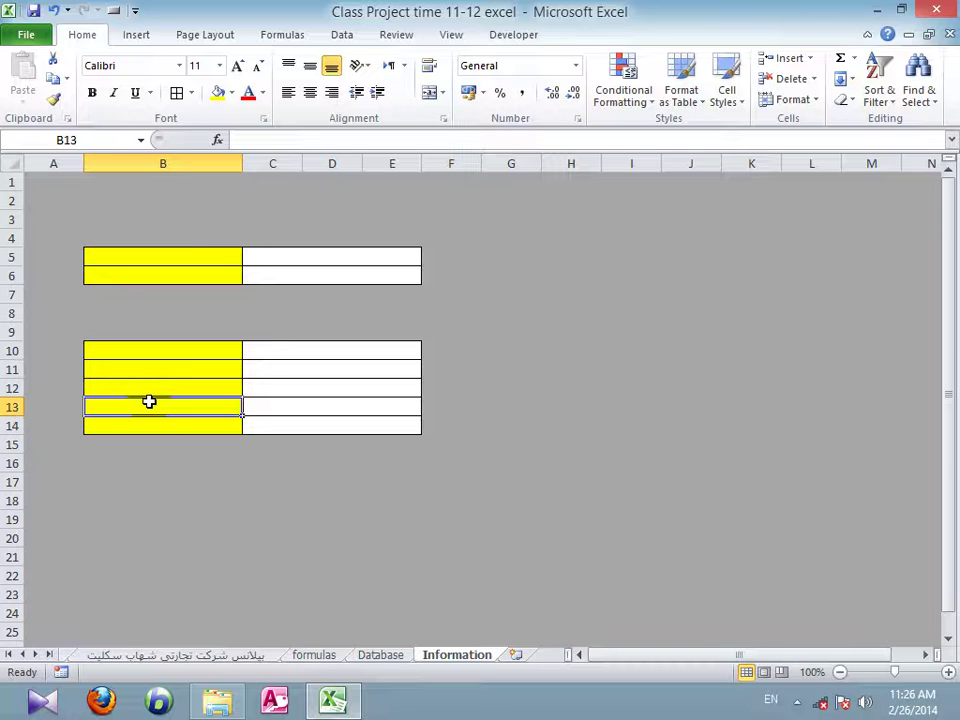
pyautogui.click(172, 255)
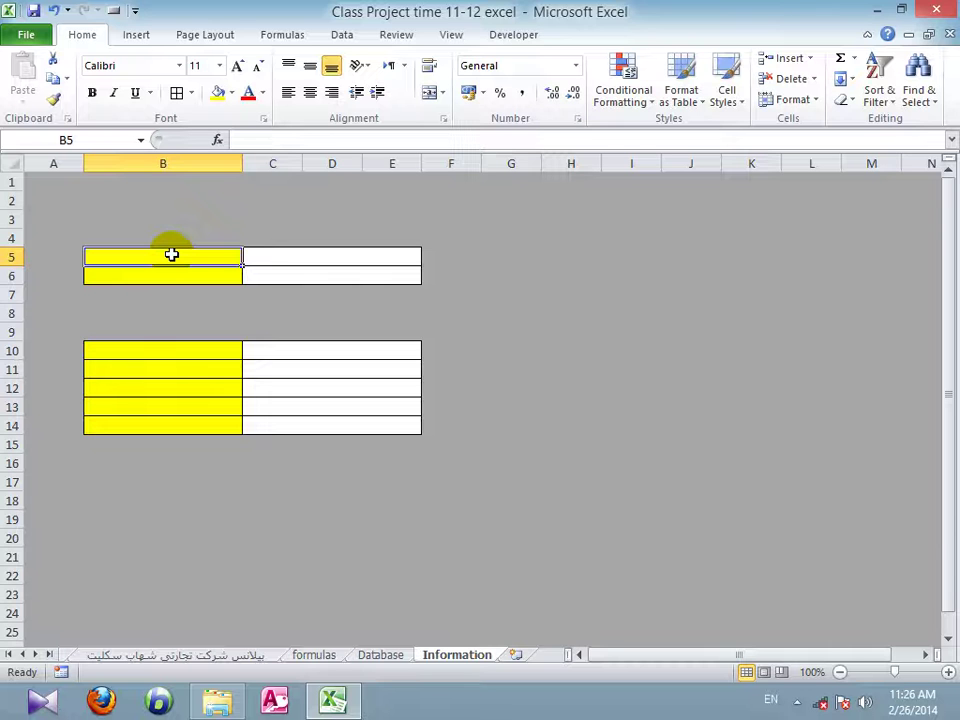
pyautogui.write('t')
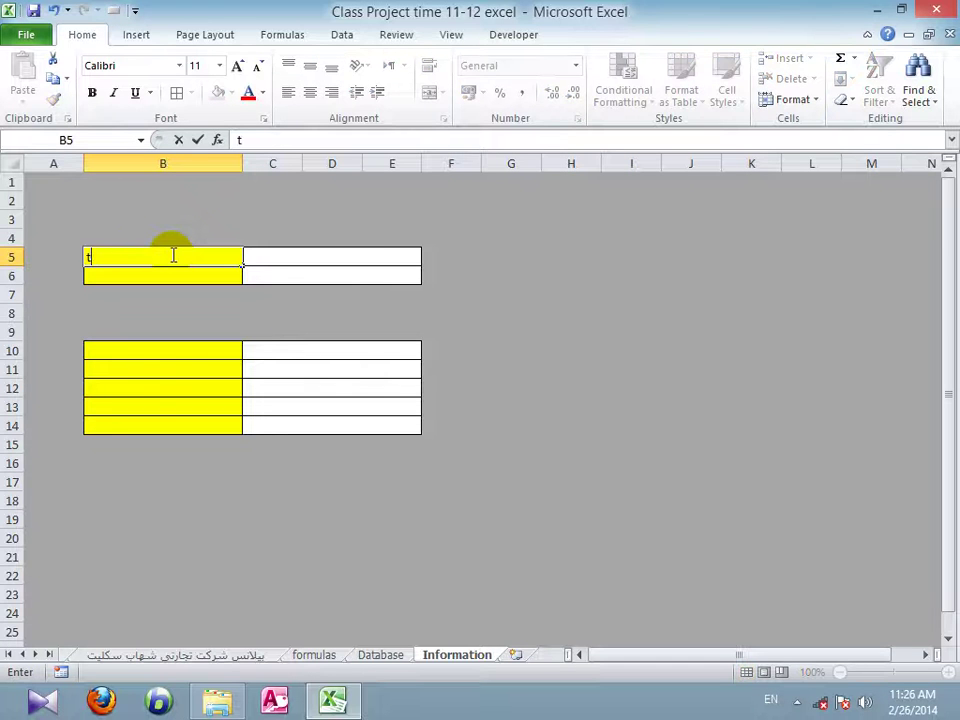
pyautogui.write('ype the')
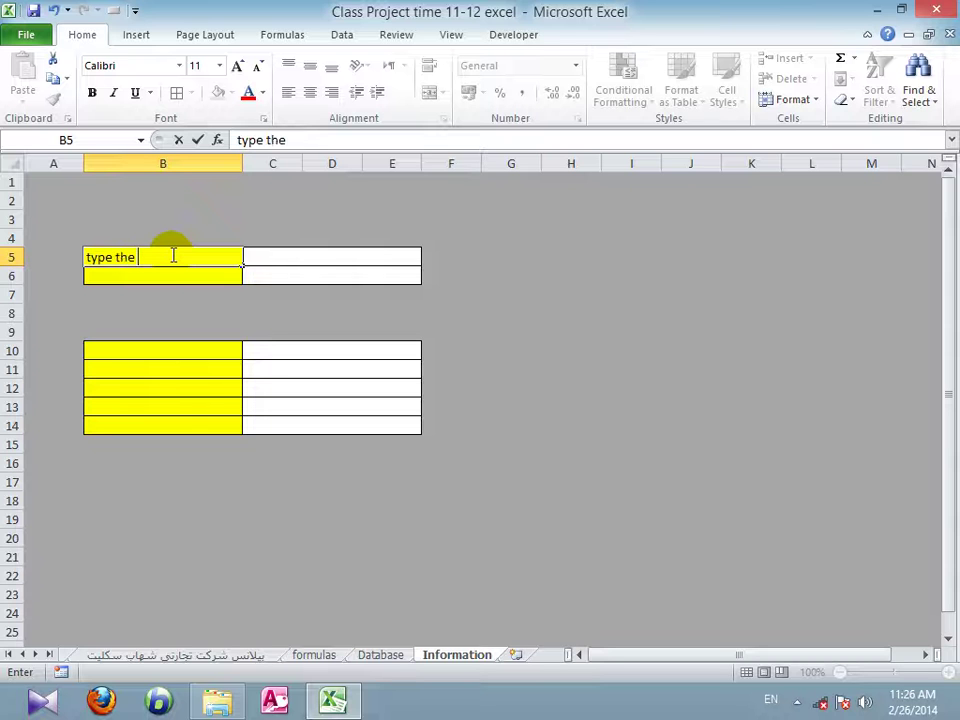
pyautogui.press('BackSpace')
pyautogui.press('BackSpace')
pyautogui.press('BackSpace')
pyautogui.press('BackSpace')
pyautogui.press('BackSpace')
pyautogui.press('BackSpace')
pyautogui.press('BackSpace')
pyautogui.press('BackSpace')
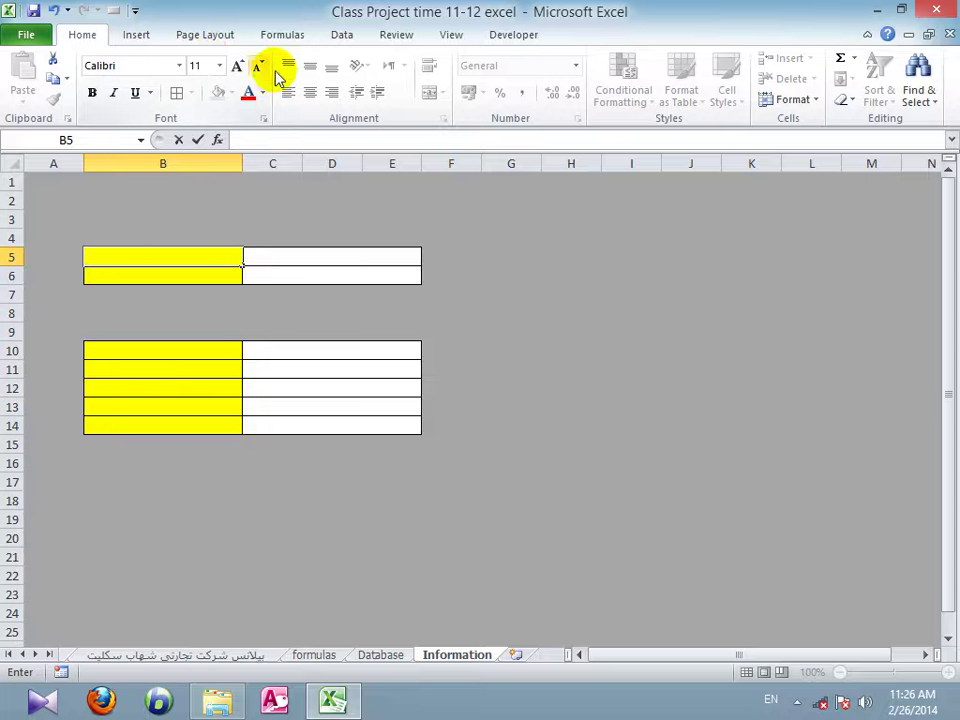
# - Switch the Information sheet to a right-to-left layout
pyautogui.click(204, 34)
pyautogui.click(506, 270)
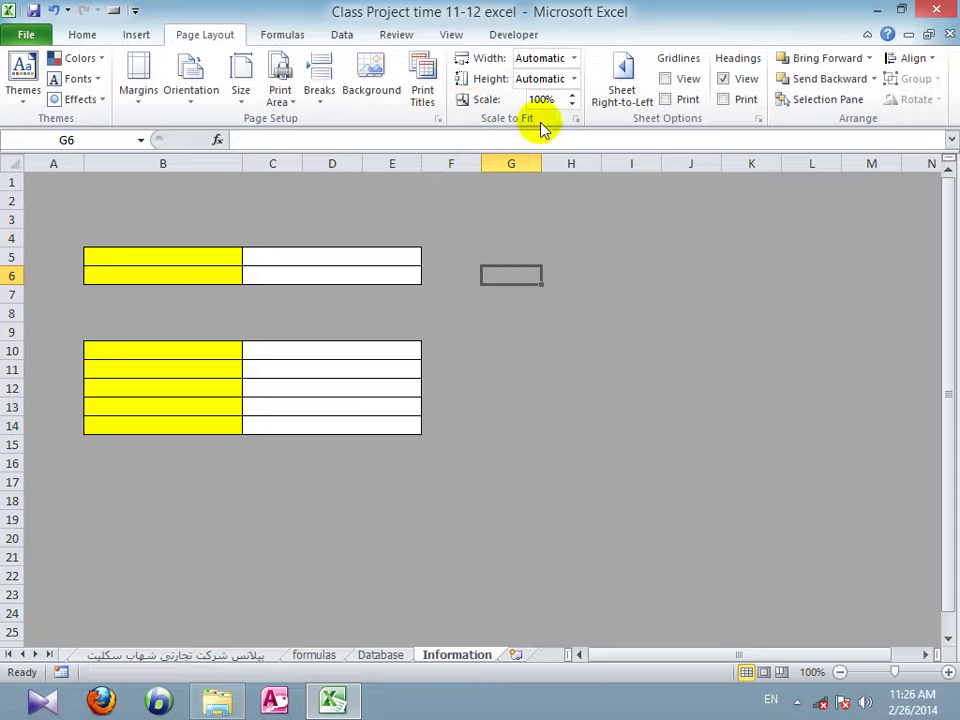
pyautogui.click(620, 88)
pyautogui.click(519, 532)
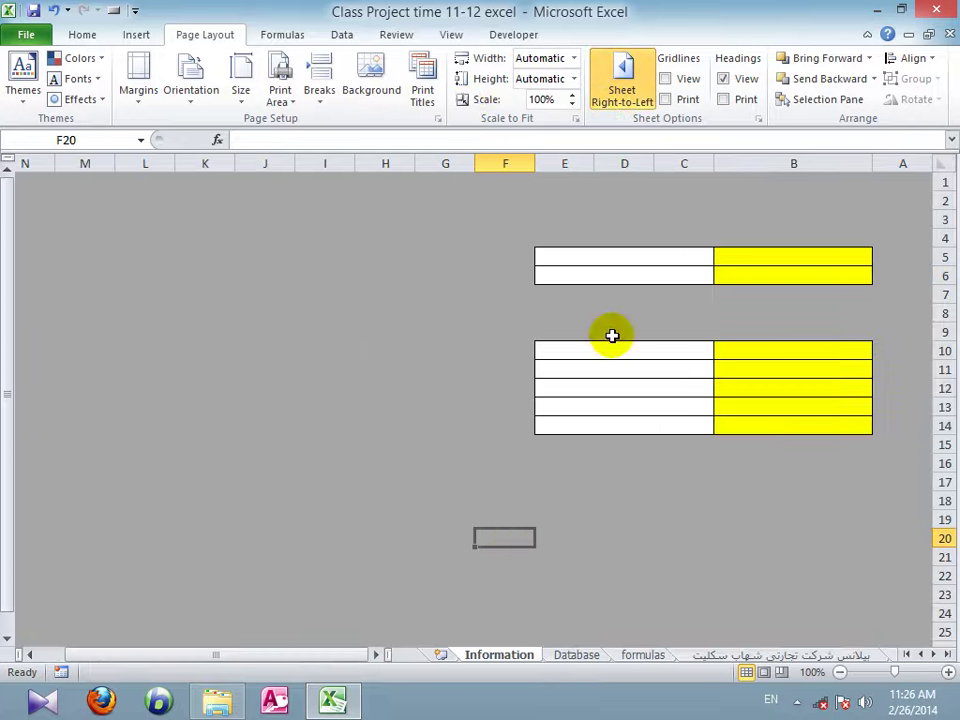
# - Enter the Persian label "نام کالم" in cell B5
pyautogui.click(765, 259)
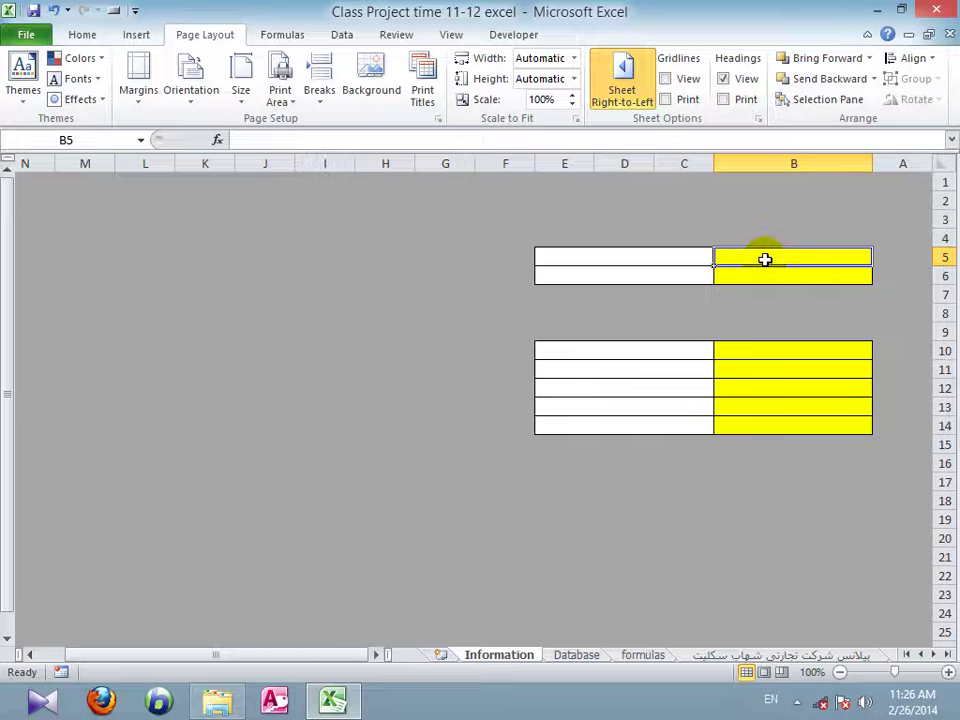
pyautogui.write('k')
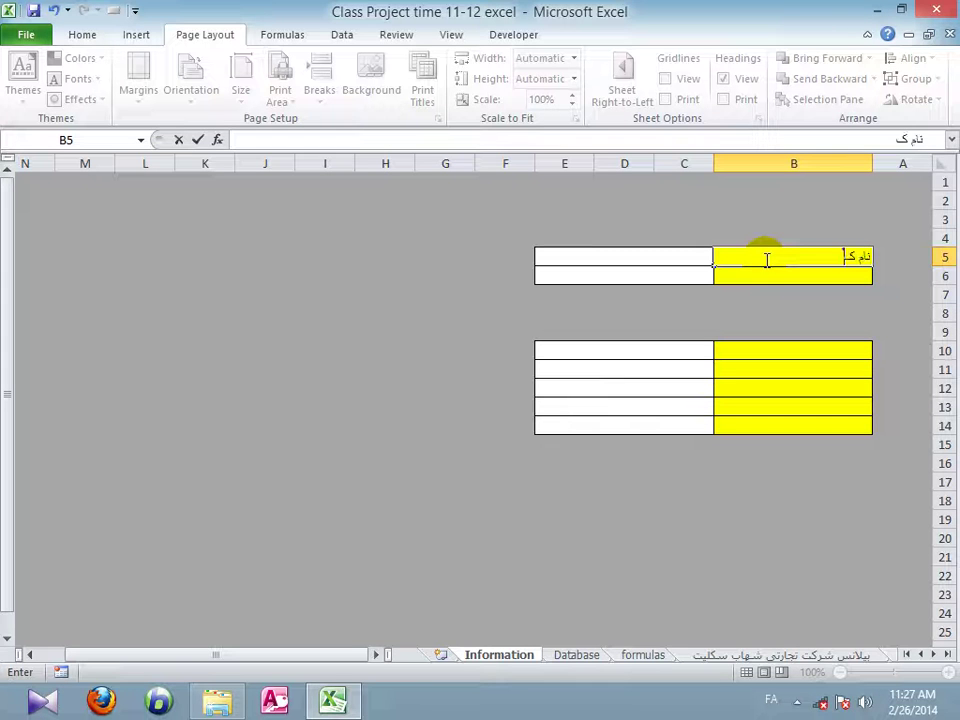
pyautogui.click(740, 274)
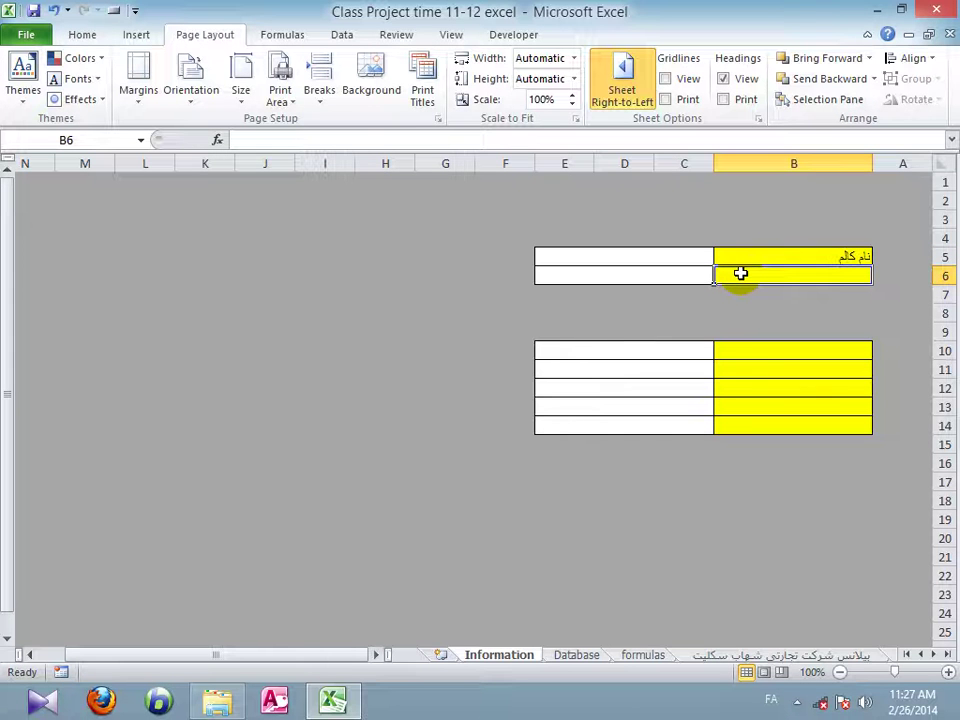
pyautogui.write('ابجاد')
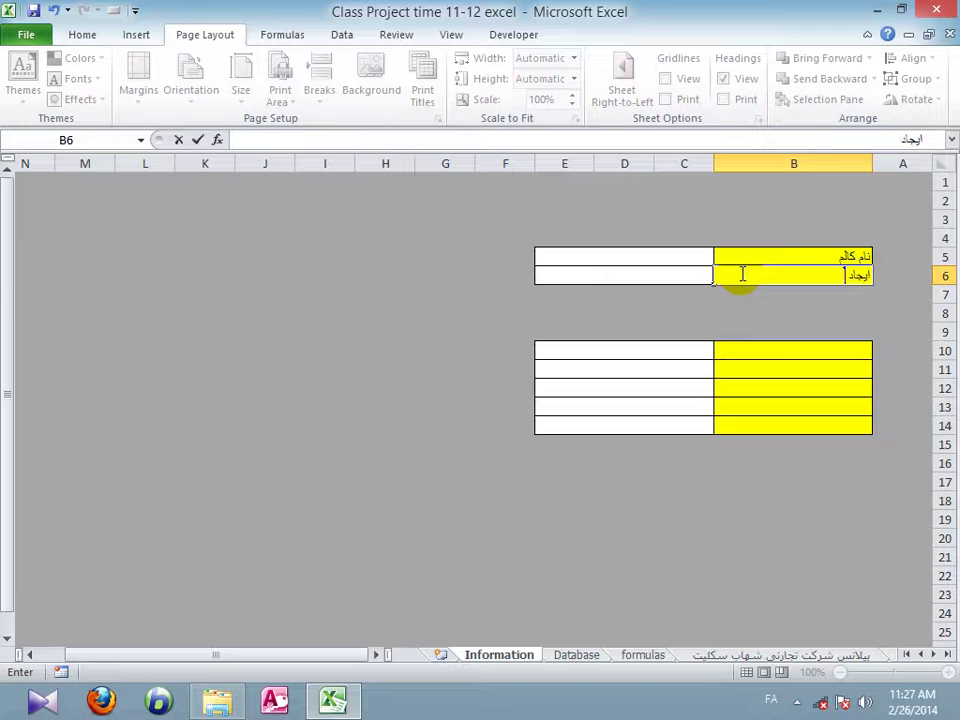
pyautogui.write(' شرط')
pyautogui.press('BackSpace')
pyautogui.press('BackSpace')
pyautogui.press('BackSpace')
pyautogui.press('BackSpace')
pyautogui.press('BackSpace')
pyautogui.press('BackSpace')
pyautogui.press('BackSpace')
pyautogui.press('BackSpace')
pyautogui.press('BackSpace')
# - Enter the Persian label "وارد نمودن وظیفه" in cell B6
pyautogui.write('و')
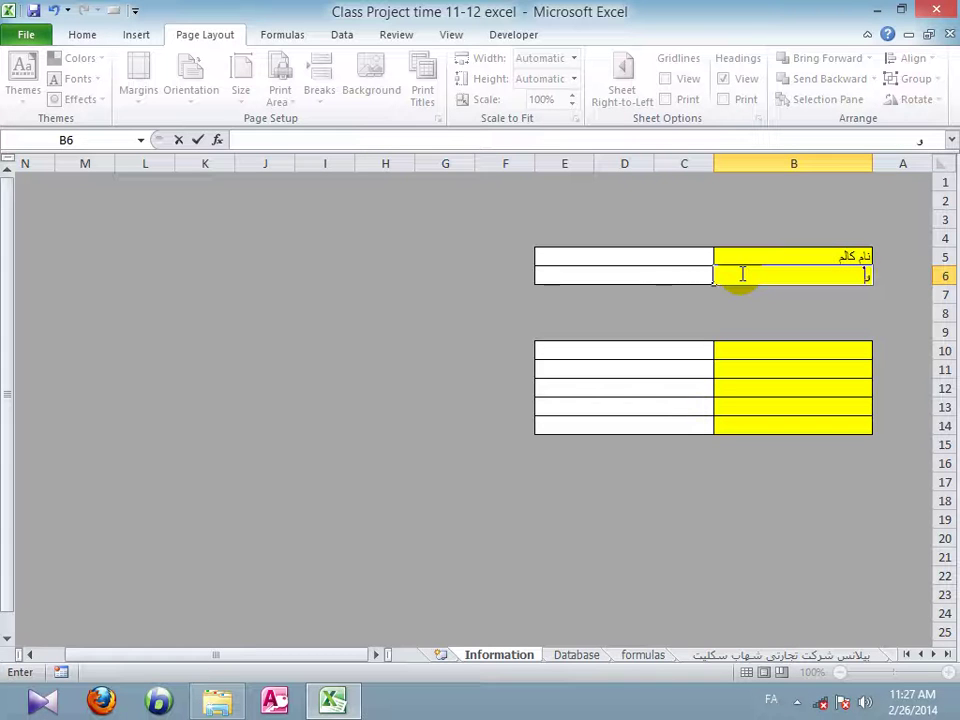
pyautogui.write('ارد نمودن')
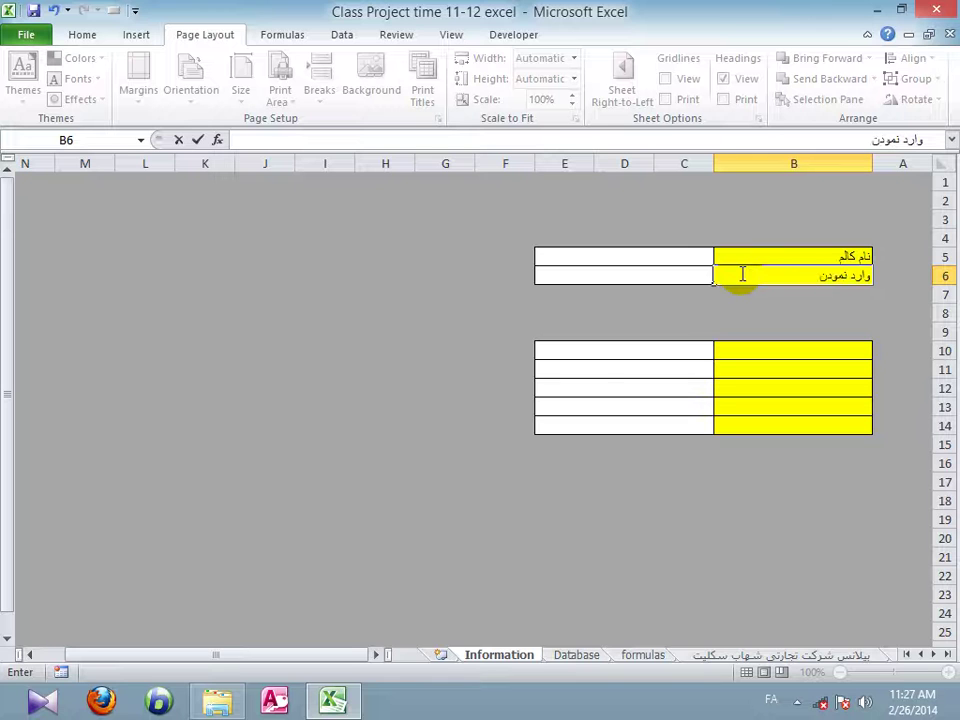
pyautogui.write(' وظیفه')
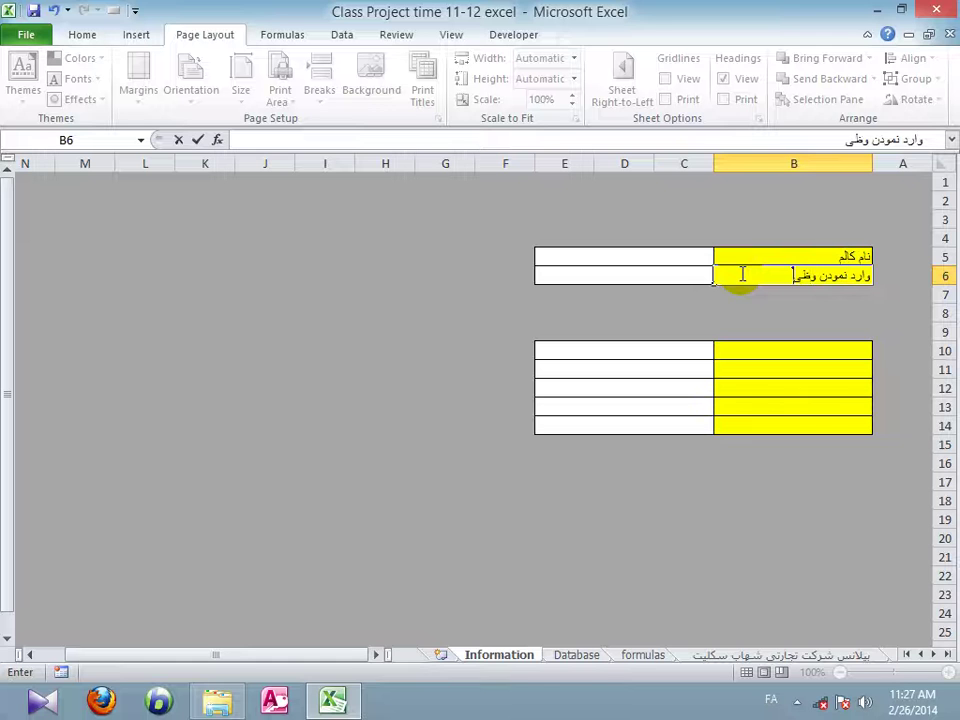
pyautogui.click(746, 334)
# - Enter the Persian labels "جمع معاشات" in cell B10 and "دریافت بزرگترین معاش" in cell B11
pyautogui.click(763, 358)
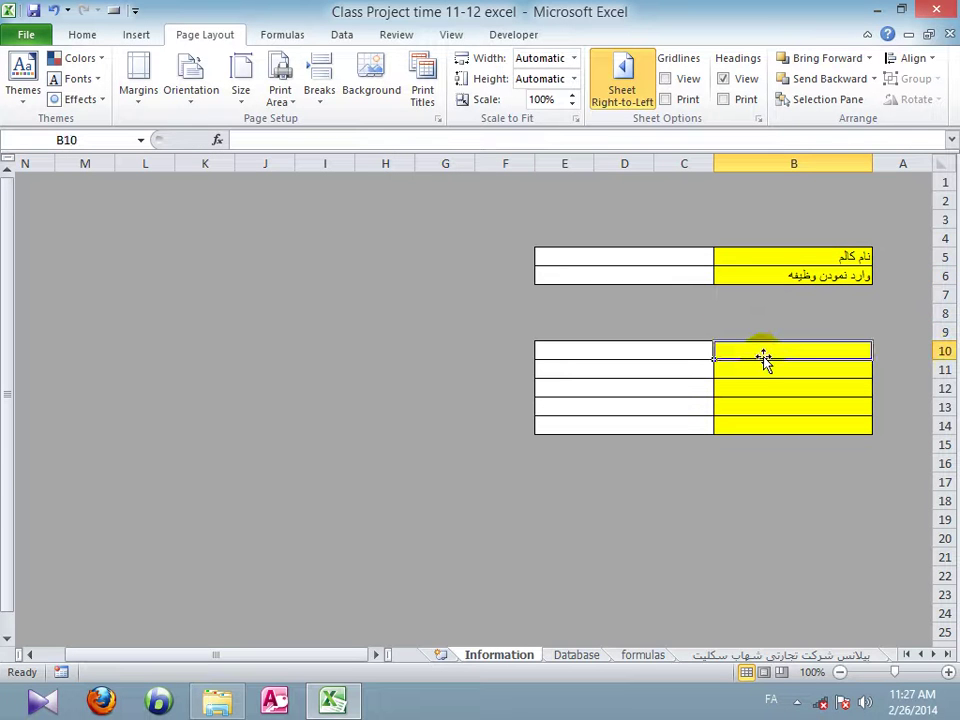
pyautogui.write('جم')
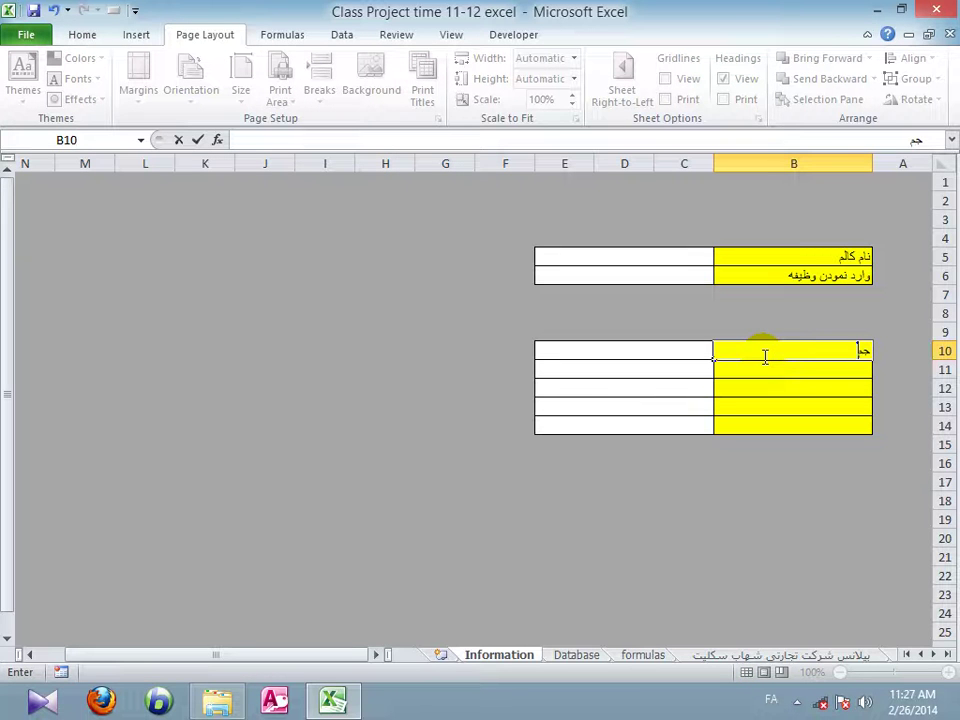
pyautogui.write('ع معاشا')
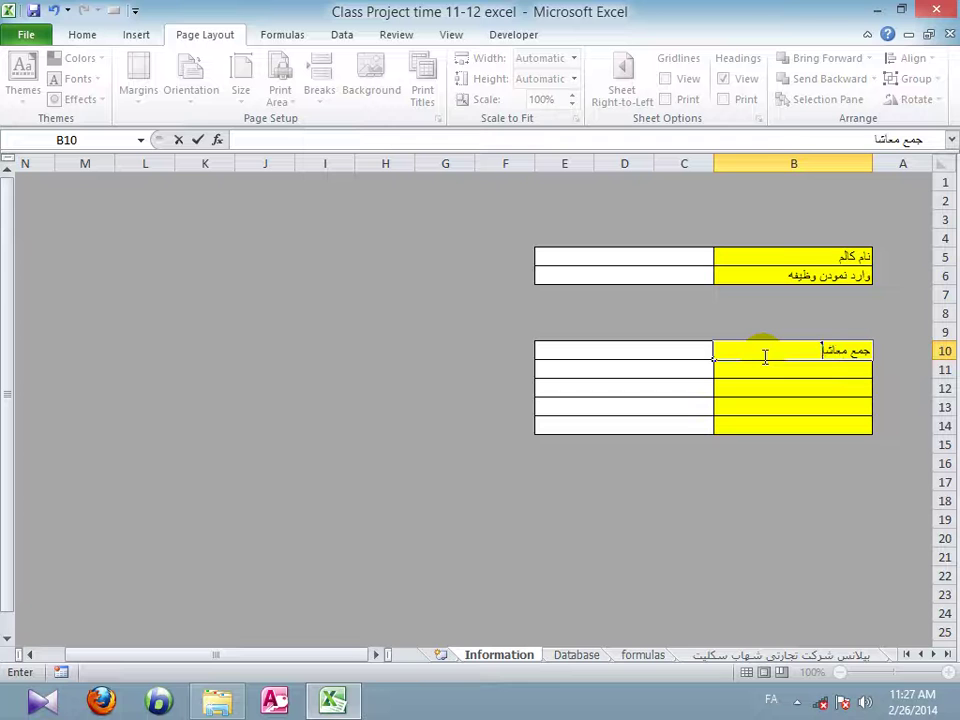
pyautogui.write('ت')
pyautogui.press('Return')
pyautogui.write('دریافت بزر')
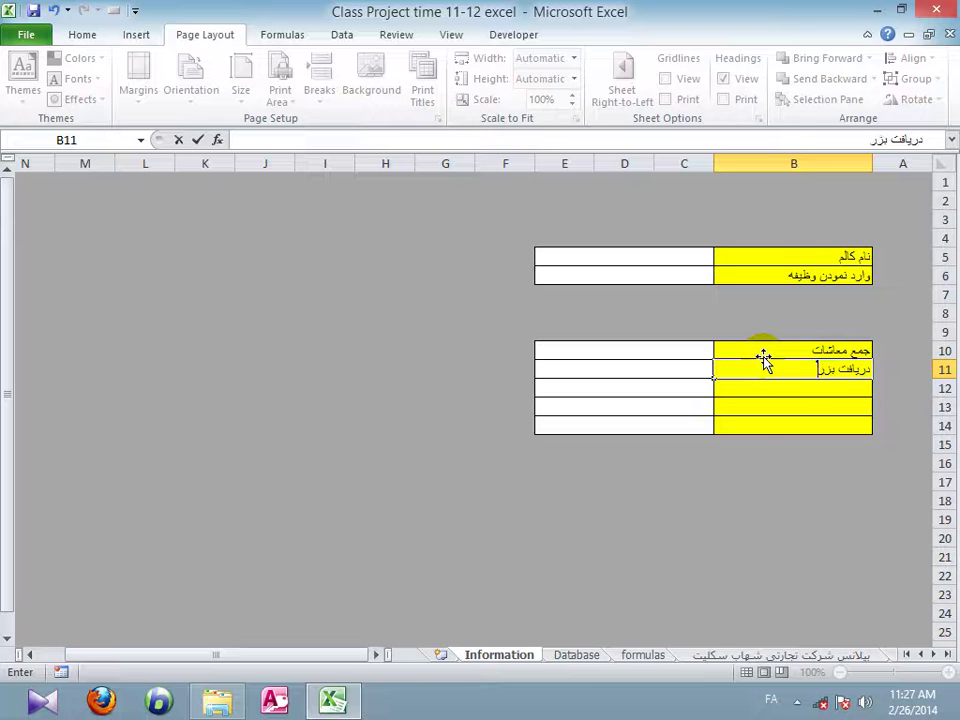
pyautogui.write('گترین معاش')
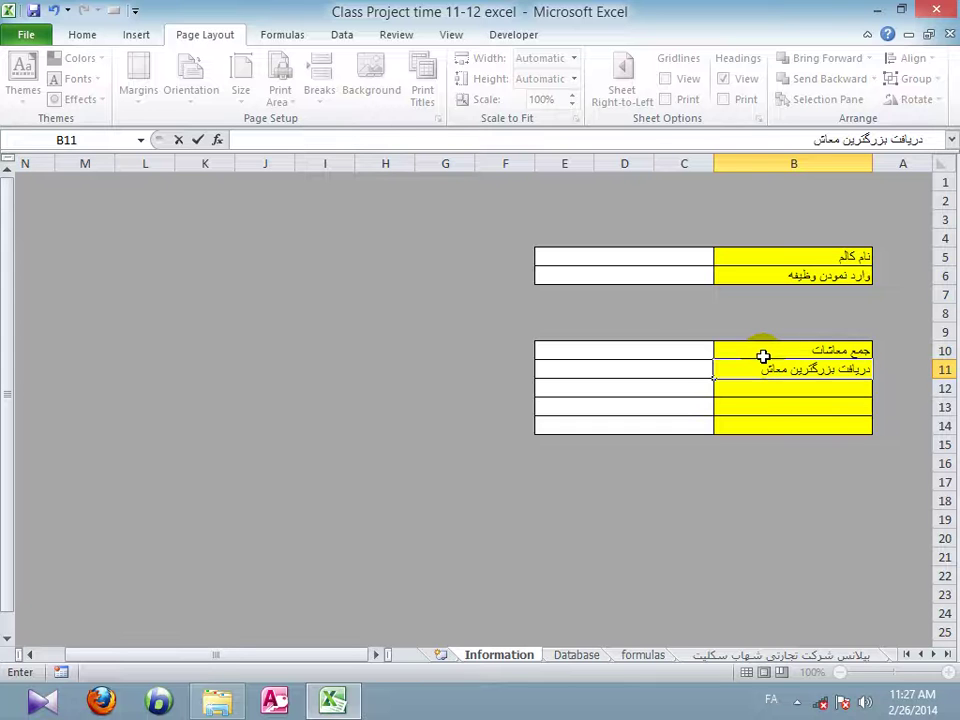
pyautogui.press('Return')
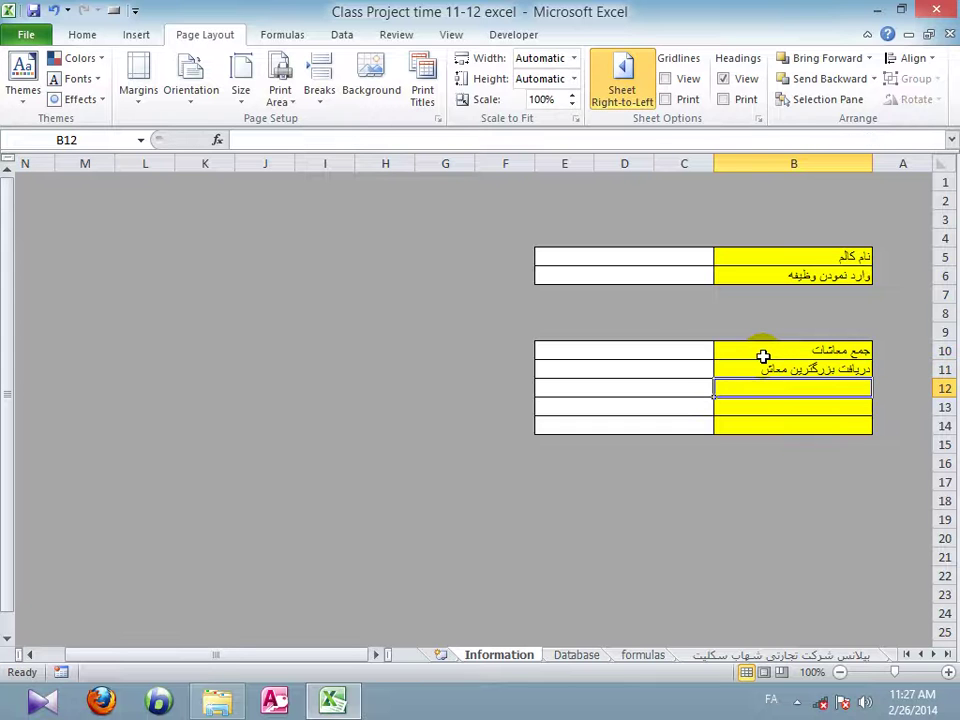
# - Enter the Persian label "دریافت پائین ترین معاش" in cell B12
pyautogui.write('دریافت')
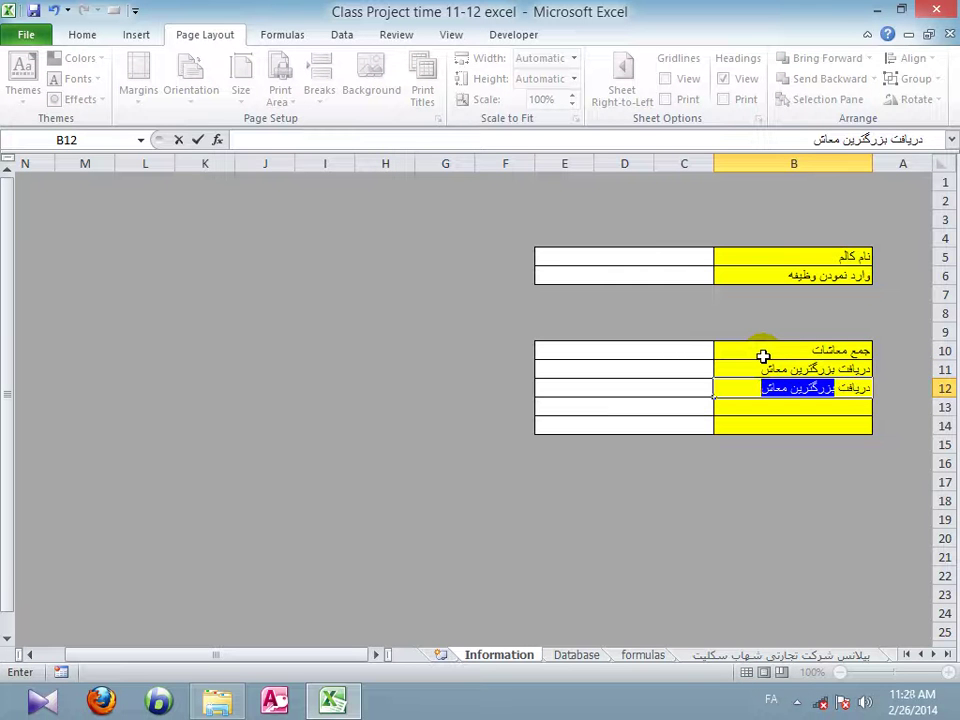
pyautogui.write(' پا')
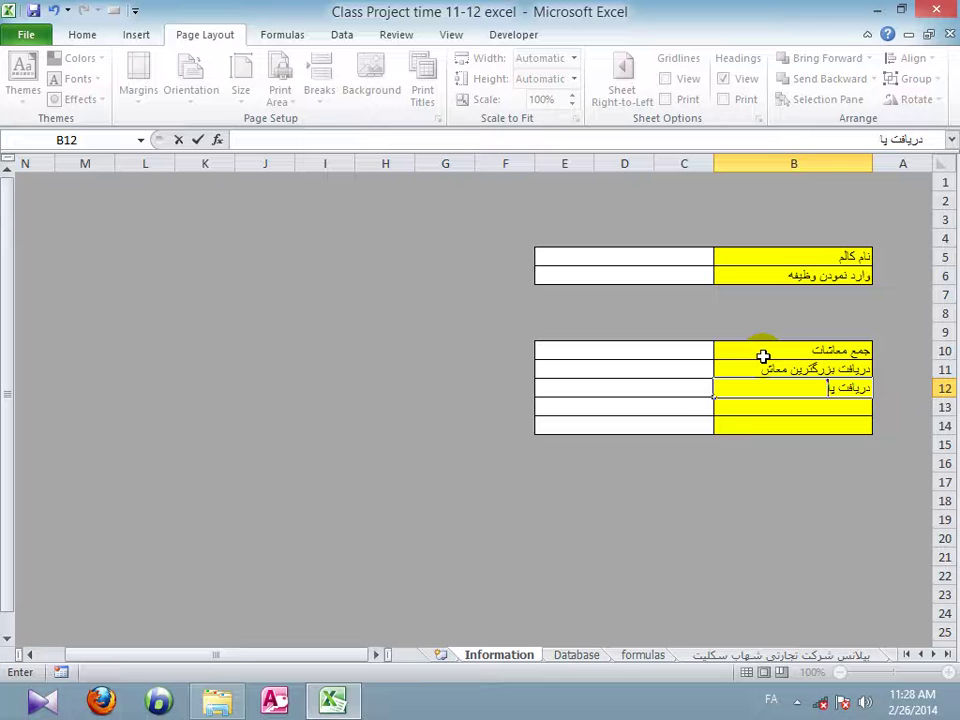
pyautogui.write('ئین ترین')
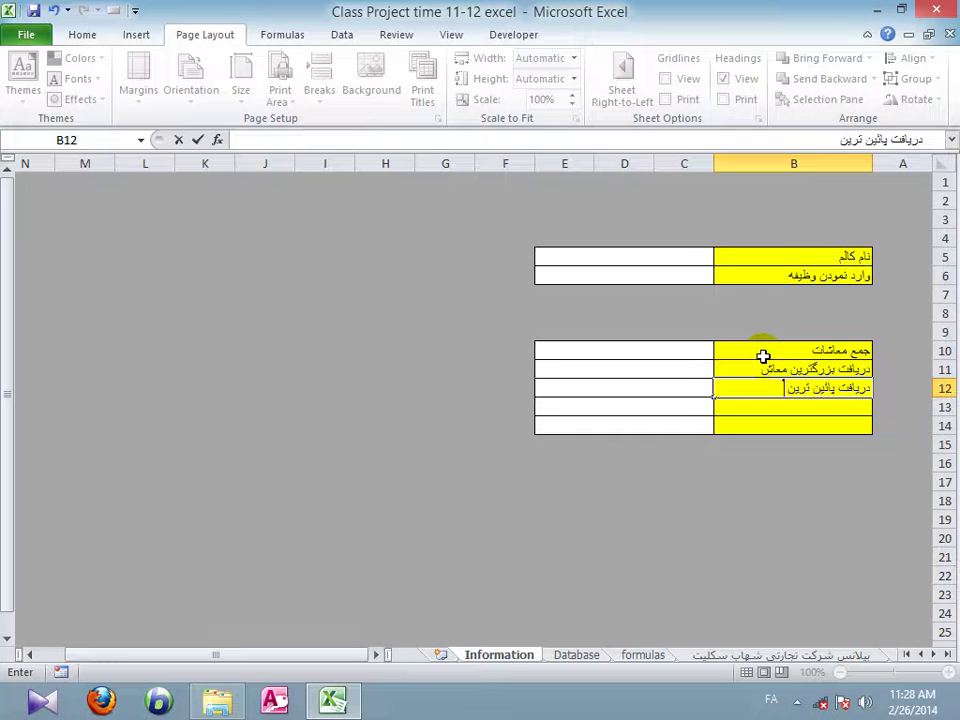
pyautogui.write(' معاش')
pyautogui.press('Return')
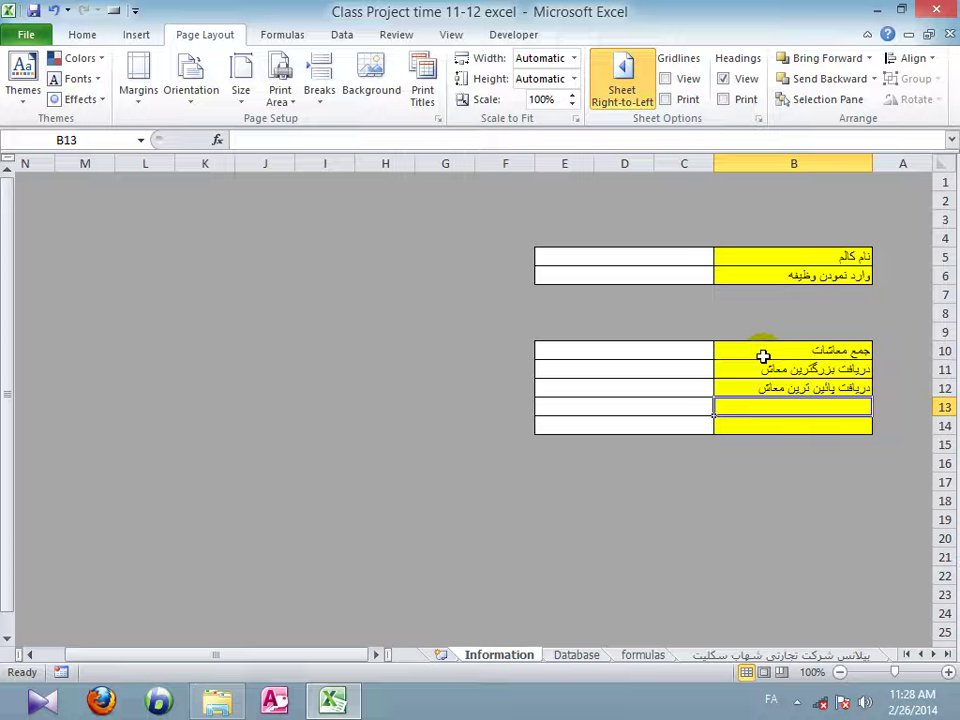
# - Enter the Persian label "تعداد کار مندان" in cell B13
pyautogui.write('جمع')
pyautogui.press('BackSpace')
pyautogui.press('BackSpace')
pyautogui.press('BackSpace')
pyautogui.write('د')
pyautogui.press('BackSpace')
pyautogui.write('ته=عدد')
pyautogui.press('BackSpace')
pyautogui.press('BackSpace')
pyautogui.press('BackSpace')
pyautogui.press('BackSpace')
pyautogui.press('BackSpace')
pyautogui.press('BackSpace')
pyautogui.write('تعداد کارمن')
pyautogui.press('BackSpace')
pyautogui.press('BackSpace')
pyautogui.write('م')
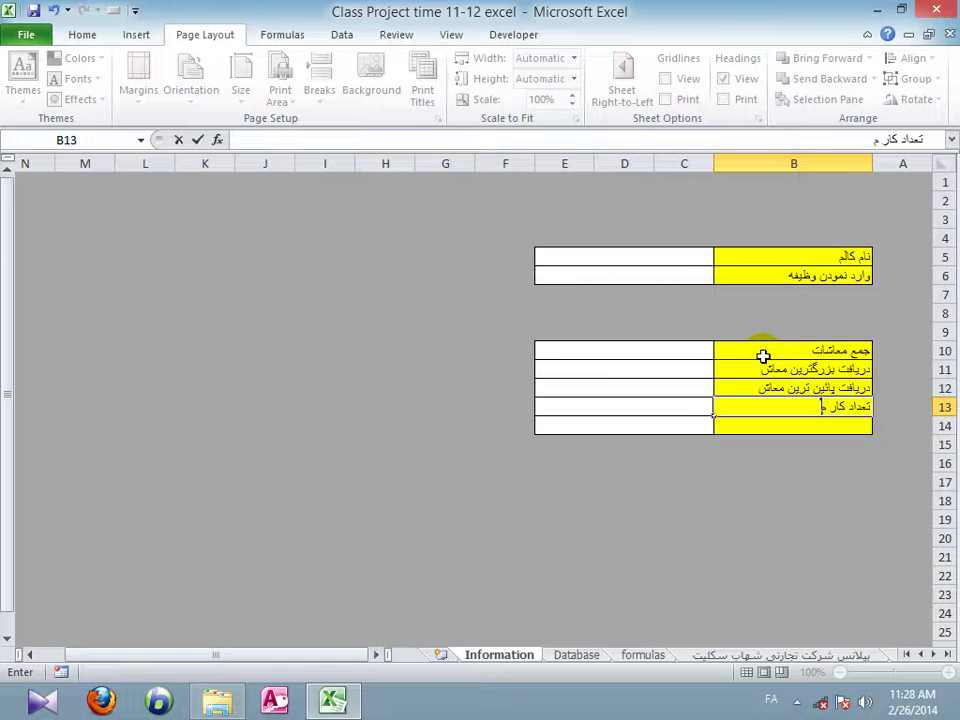
pyautogui.write('ندان')
# - Enter the Persian label "اوسط معاشات" in cell B14
pyautogui.click(786, 429)
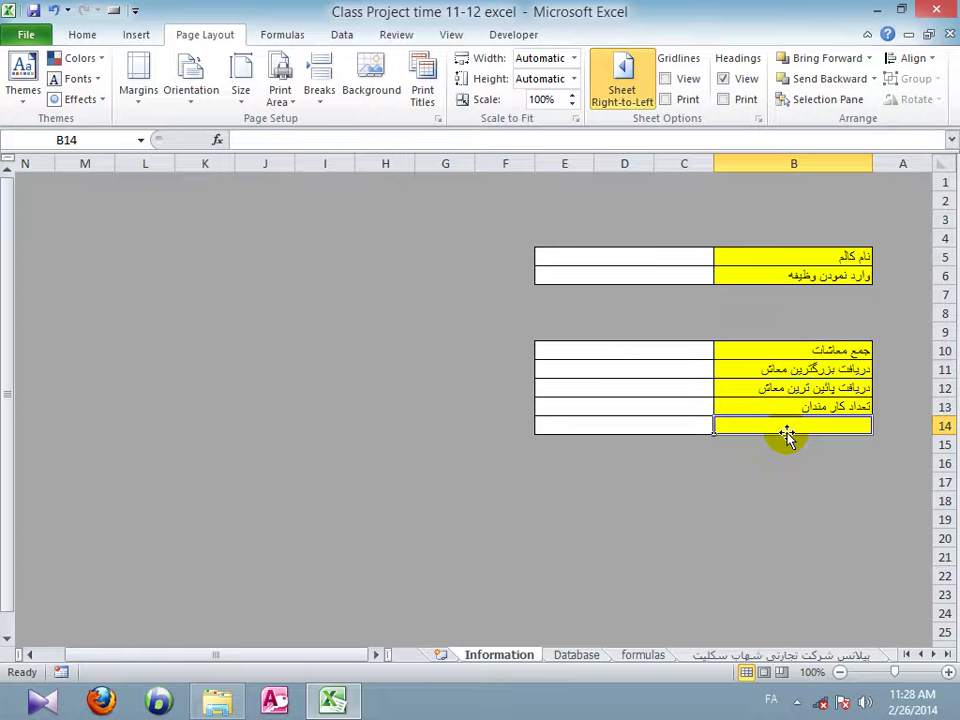
pyautogui.write('اوظ')
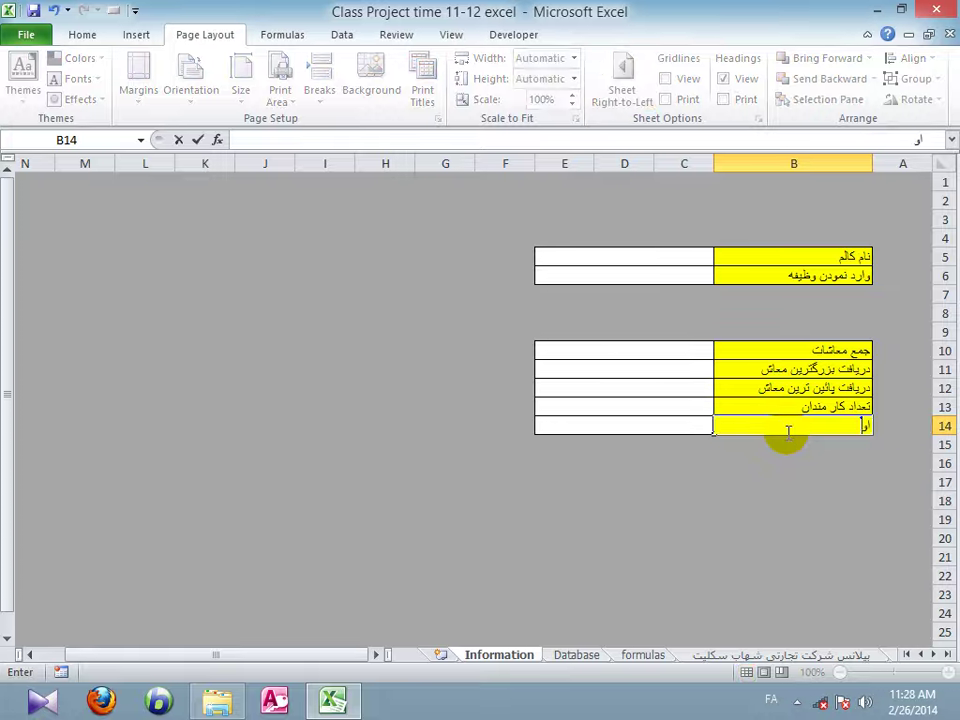
pyautogui.press('BackSpace')
pyautogui.press('BackSpace')
pyautogui.write('وط')
pyautogui.press('BackSpace')
pyautogui.write('سط معاشات')
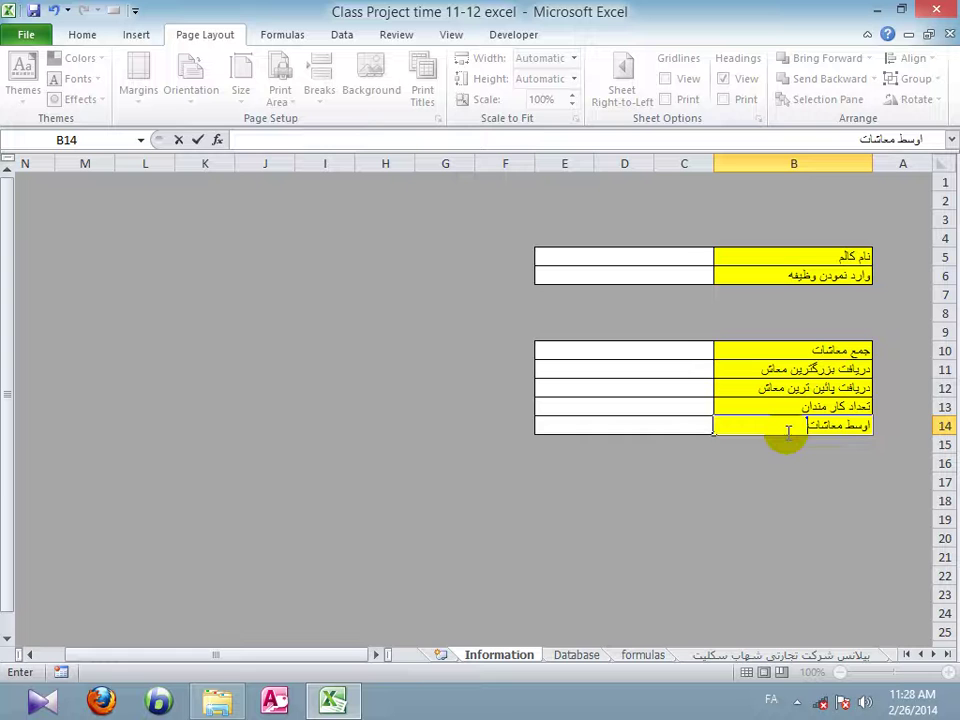
pyautogui.click(793, 500)
# - Make the cells of both tables in B5:E14 bold and set their font to B Zar
pyautogui.moveTo(795, 257); pyautogui.dragTo(792, 428)
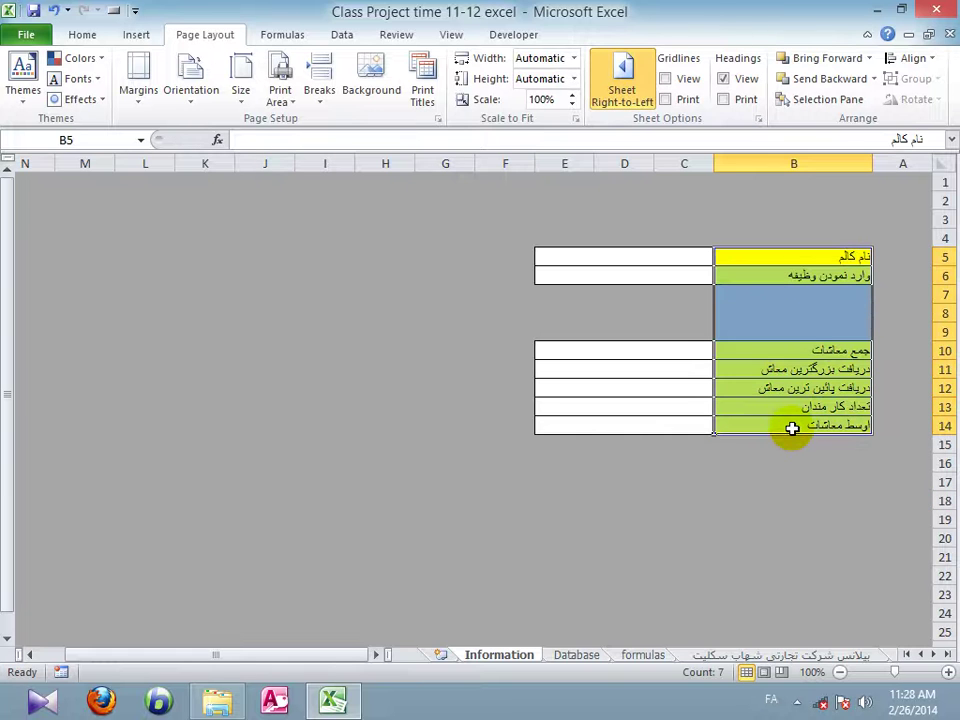
pyautogui.hotkey('ctrl', 'b')
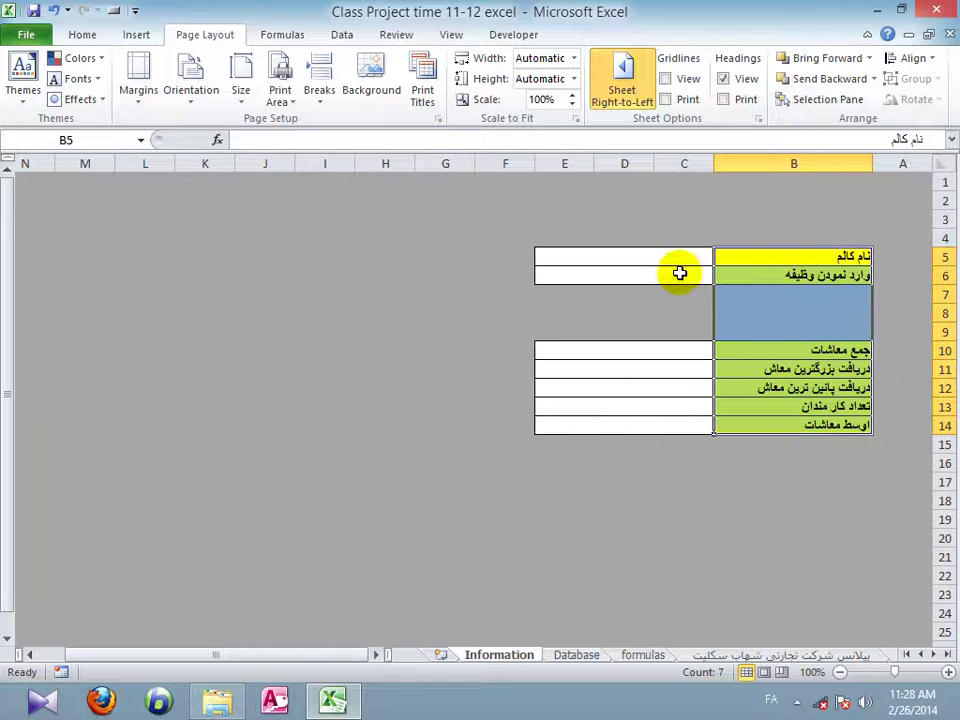
pyautogui.click(80, 34)
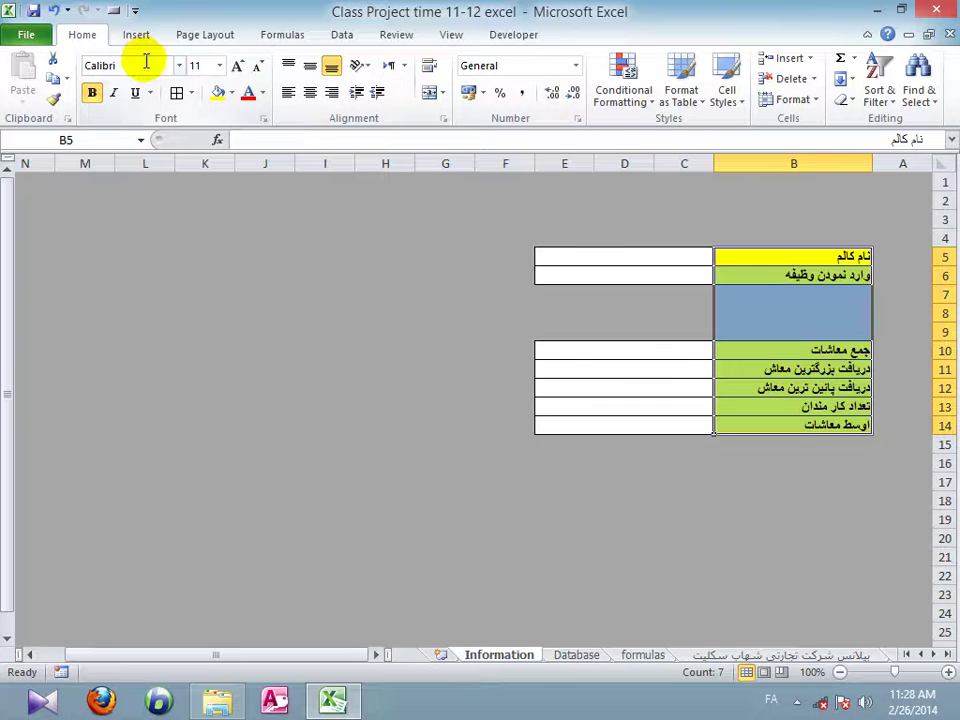
pyautogui.moveTo(598, 258); pyautogui.dragTo(753, 424)
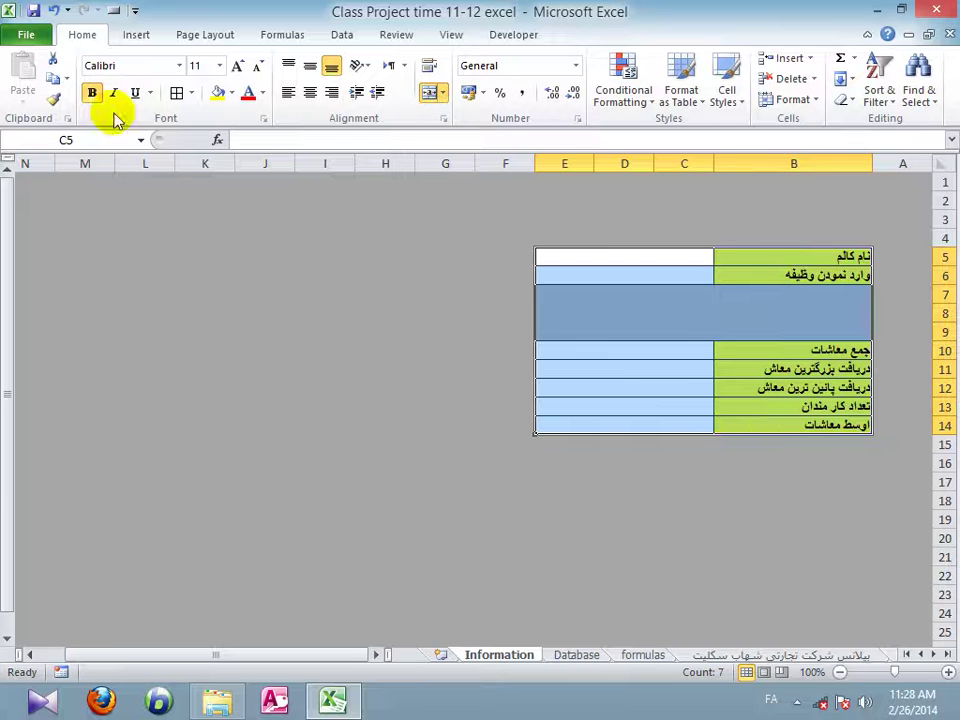
pyautogui.click(92, 92)
pyautogui.click(103, 62)
pyautogui.hotkey('alt', 'shift')
pyautogui.write('B Zar')
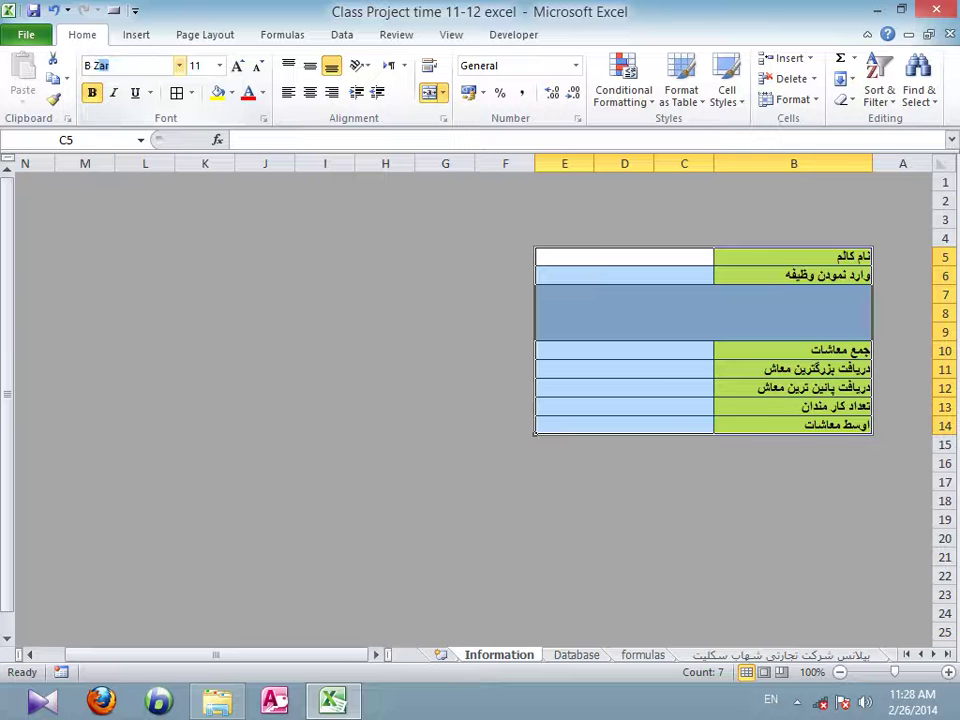
pyautogui.press('Return')
pyautogui.click(476, 357)
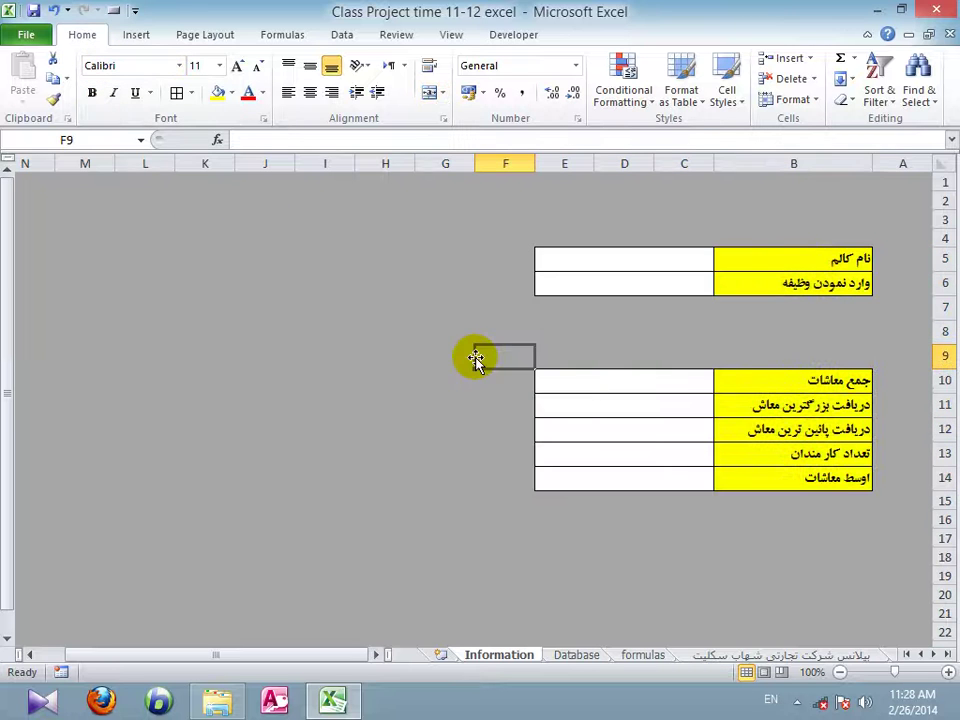
# - Align the labels in B5:B14 vertically to the middle of their cells
pyautogui.click(459, 459)
pyautogui.moveTo(793, 265); pyautogui.dragTo(767, 476)
pyautogui.click(310, 65)
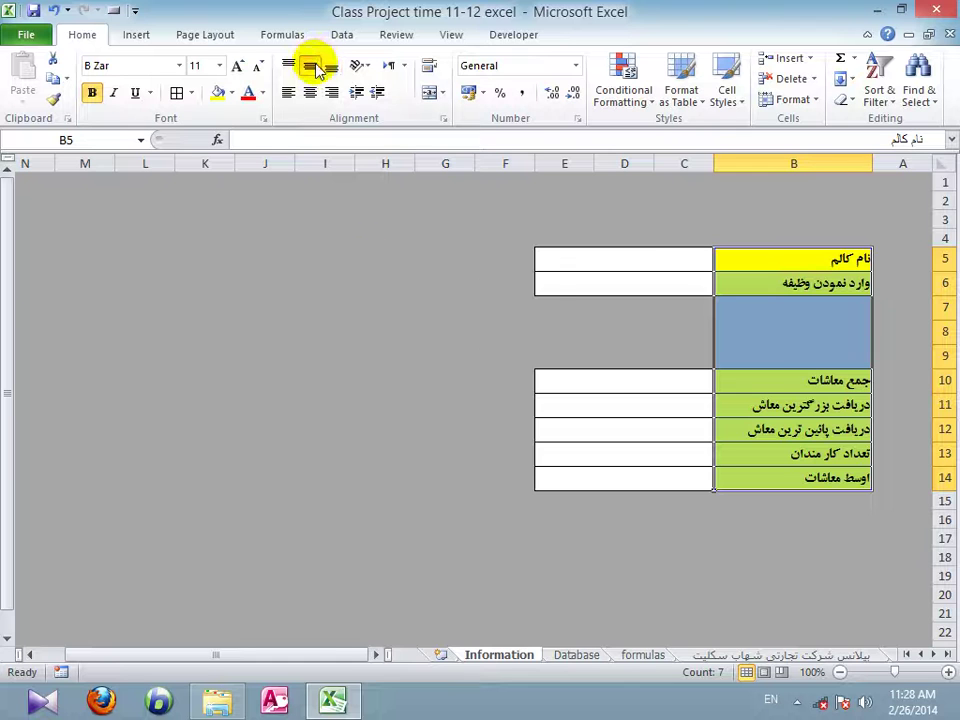
pyautogui.click(611, 423)
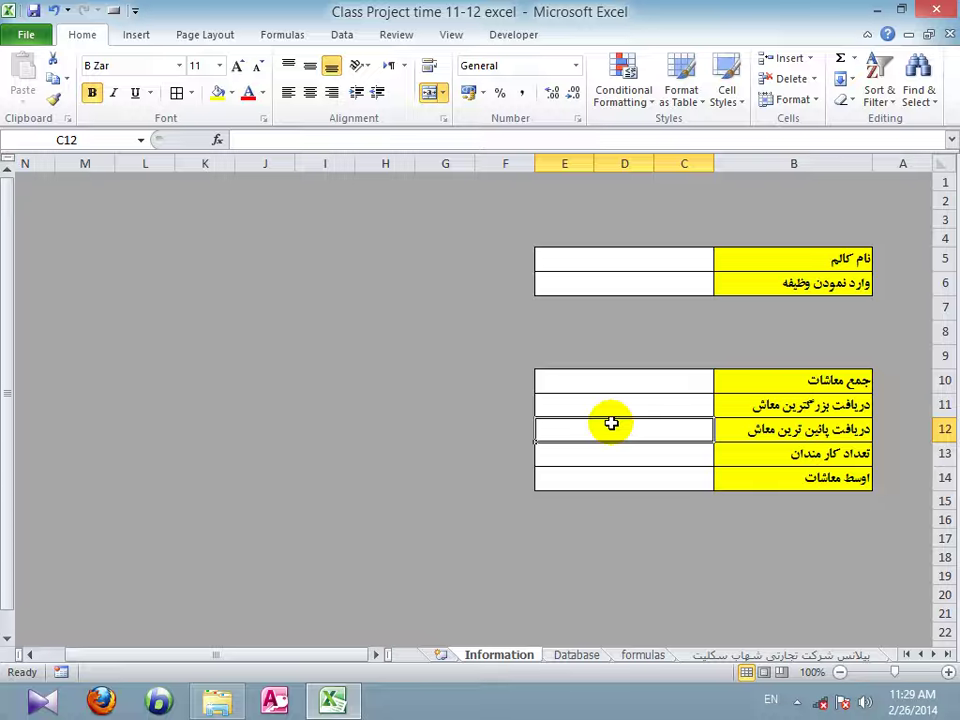
pyautogui.write('=')
pyautogui.press('BackSpace')
# - Enter a DSUM formula in C10 with Database!A2:L23 as database, the Total salary header Database!L2 as field, and Information!C5:E6 as criteria
pyautogui.click(664, 388)
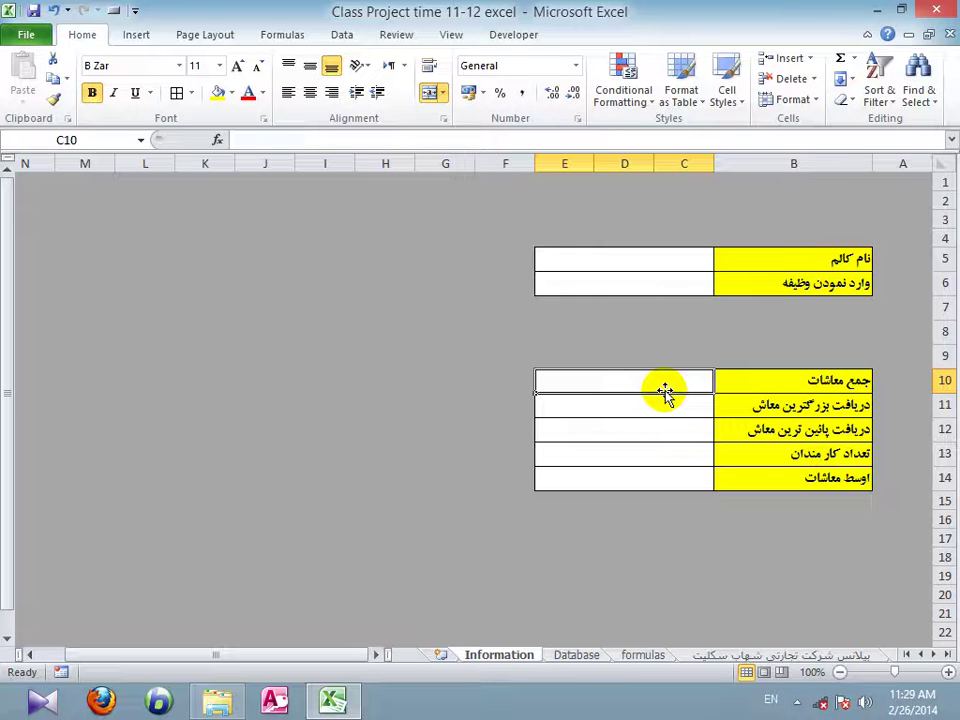
pyautogui.write('=')
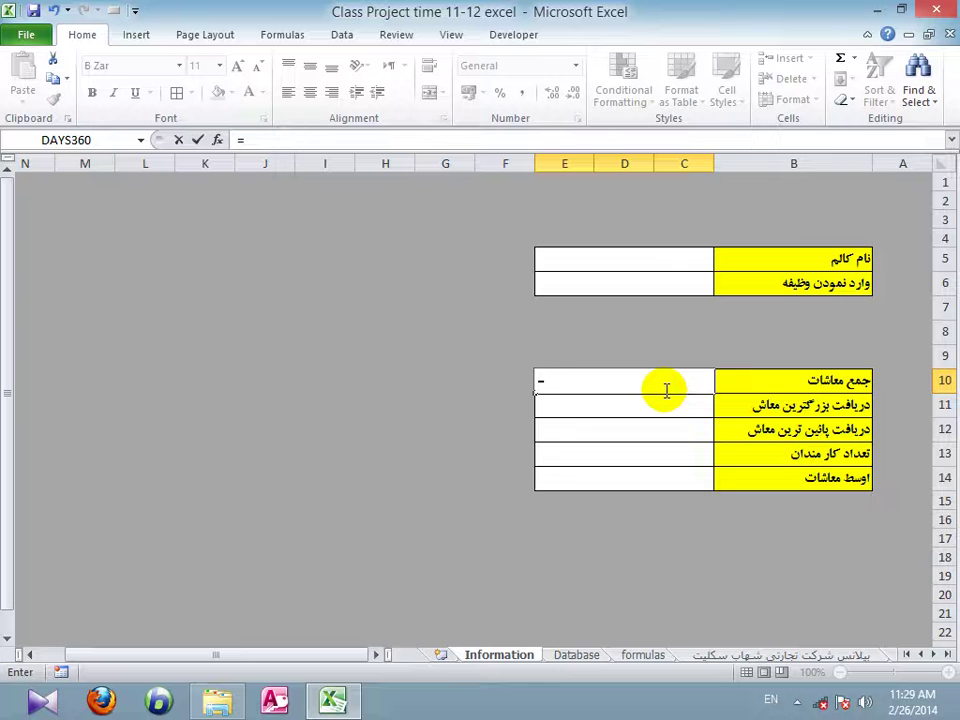
pyautogui.write('dsum')
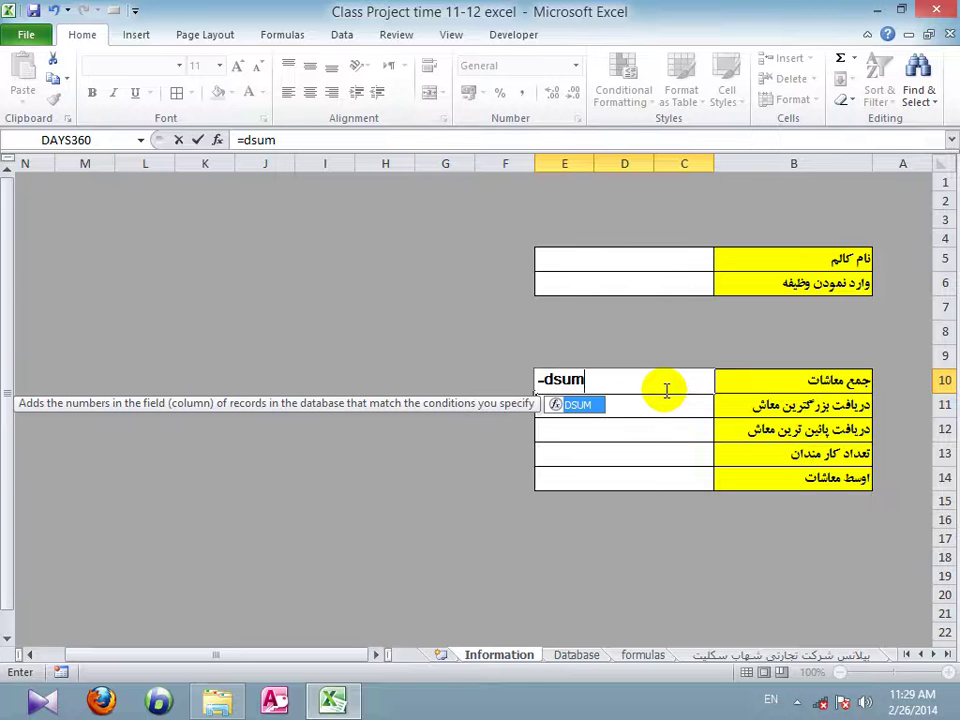
pyautogui.write('(')
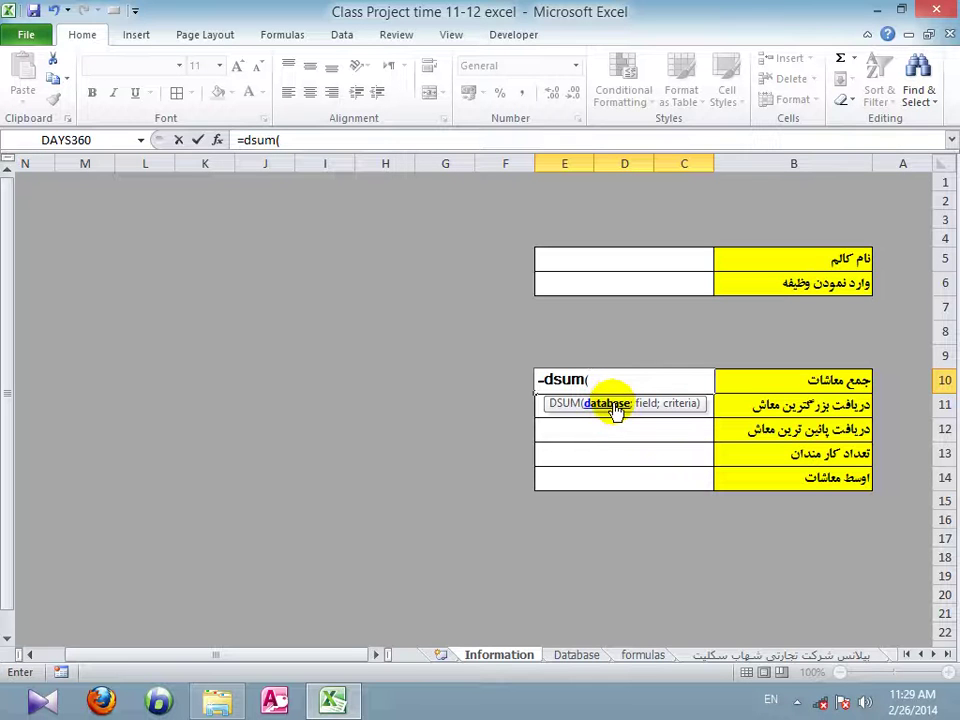
pyautogui.click(575, 655)
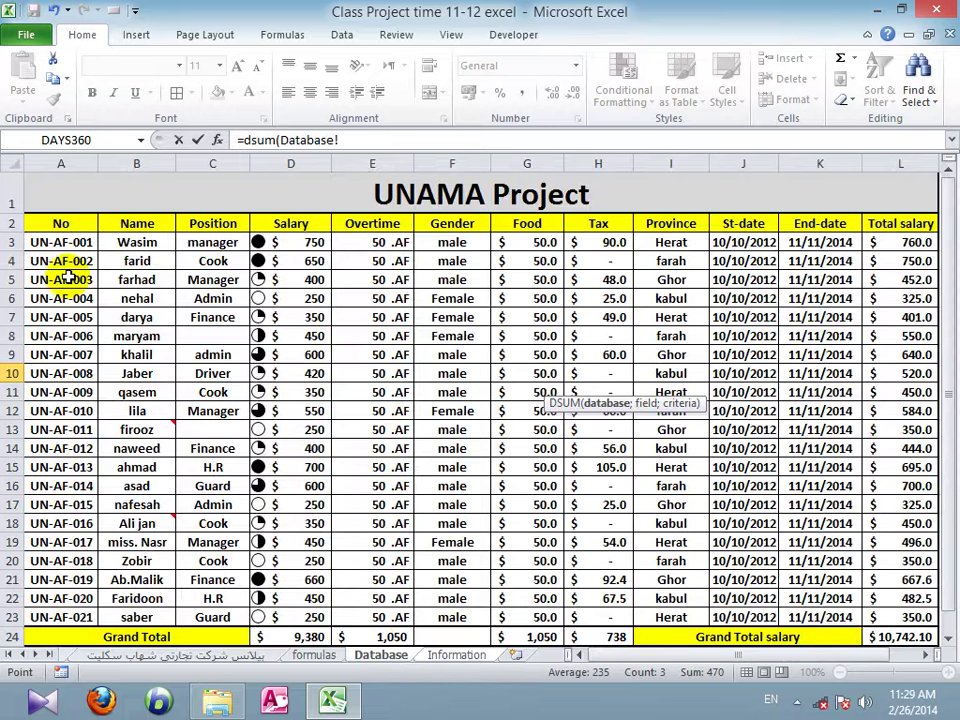
pyautogui.moveTo(56, 222); pyautogui.dragTo(895, 619)
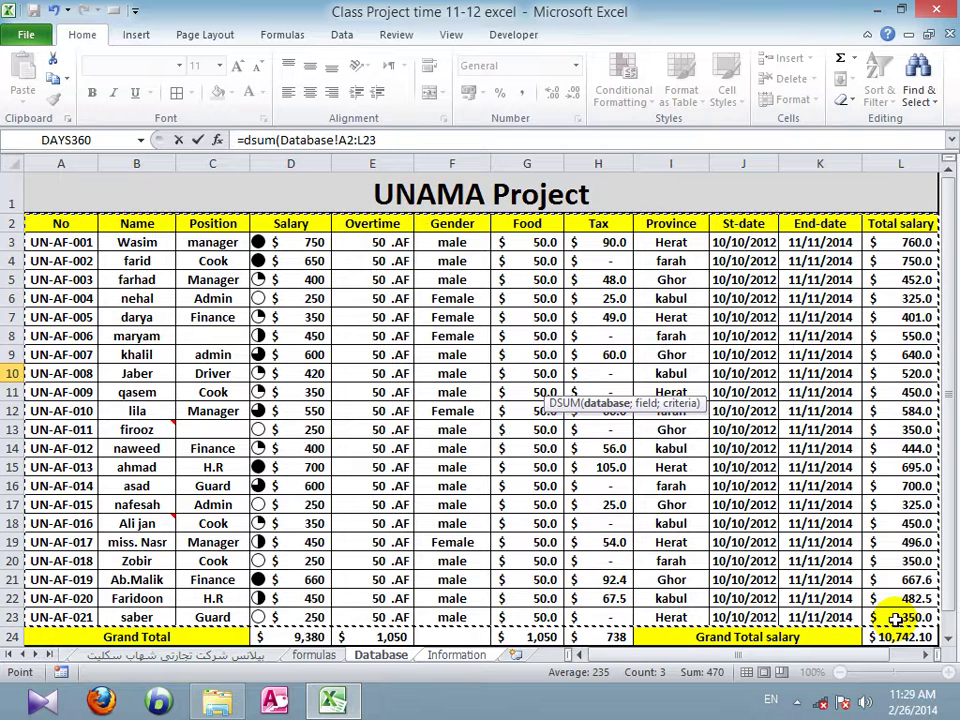
pyautogui.write(';')
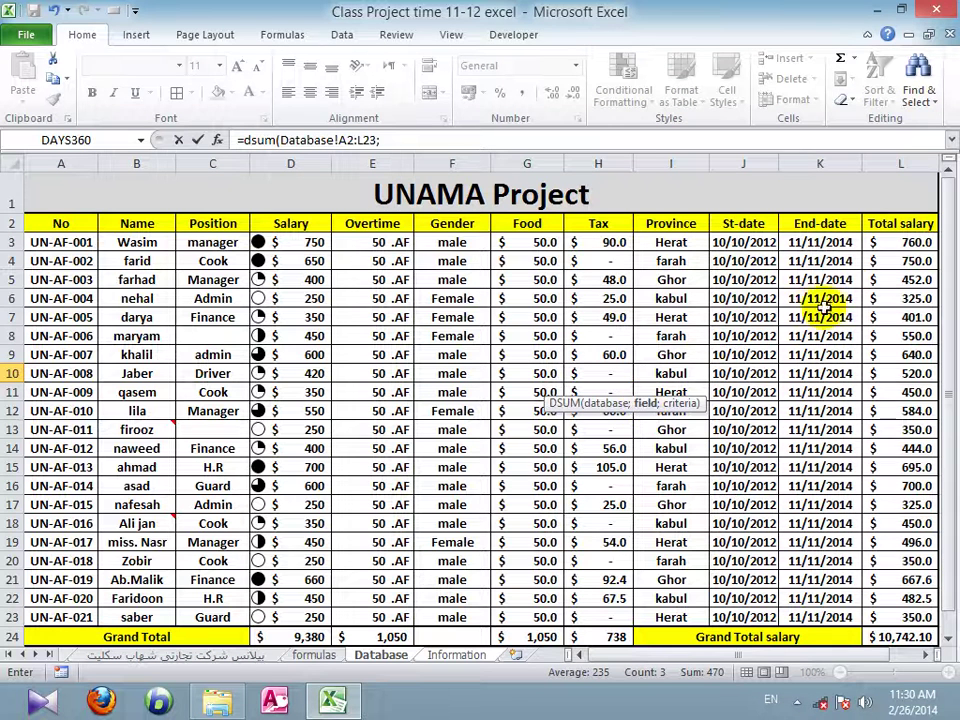
pyautogui.click(897, 226)
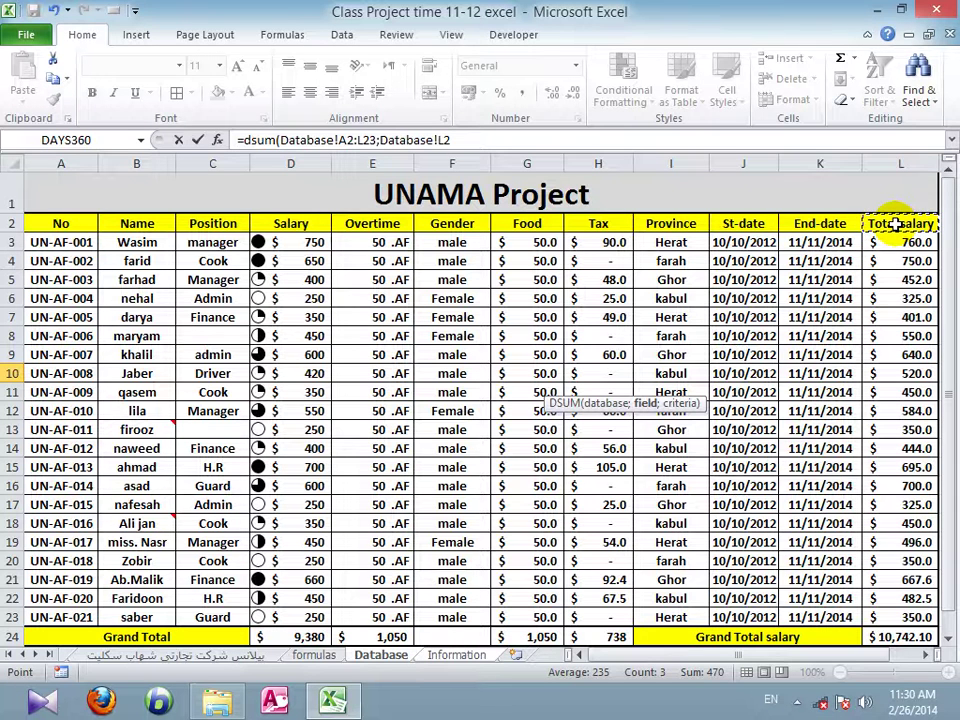
pyautogui.write(';')
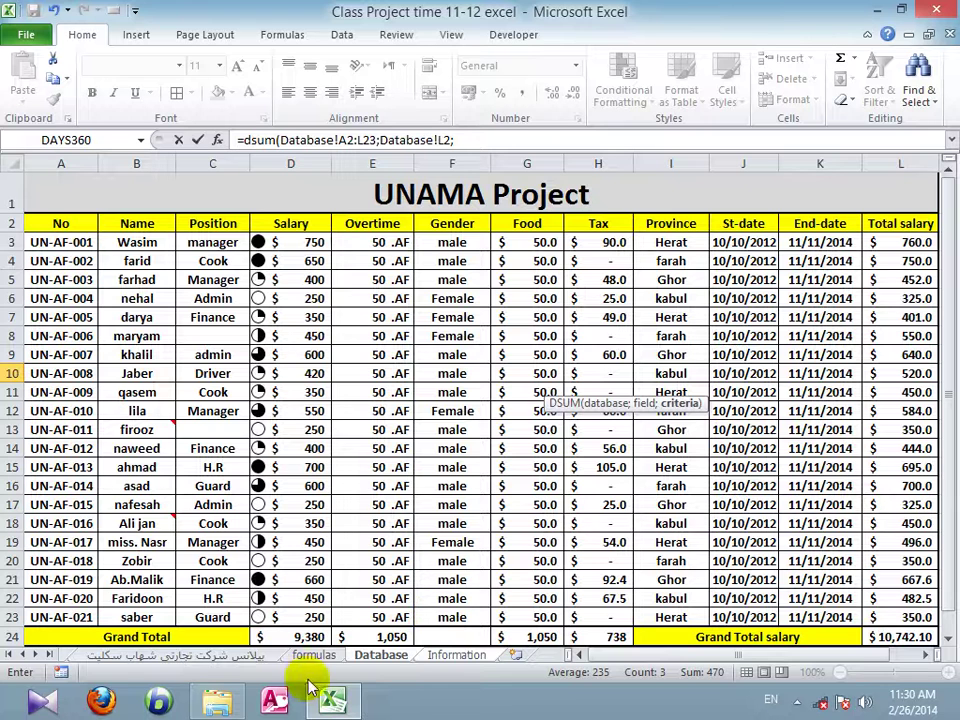
pyautogui.click(461, 657)
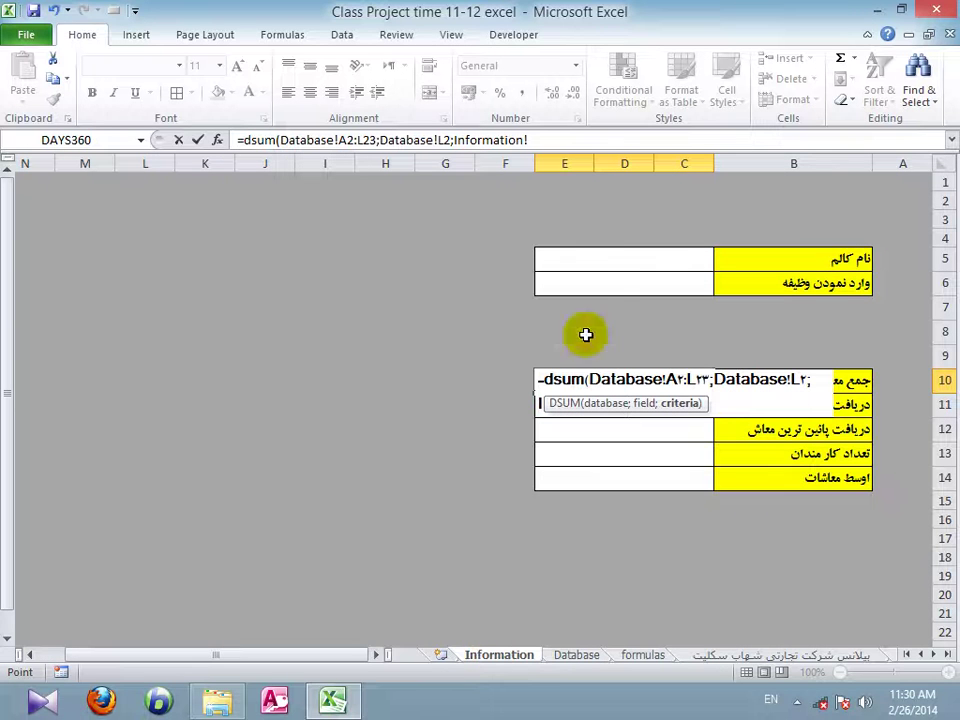
pyautogui.moveTo(602, 262); pyautogui.dragTo(602, 293)
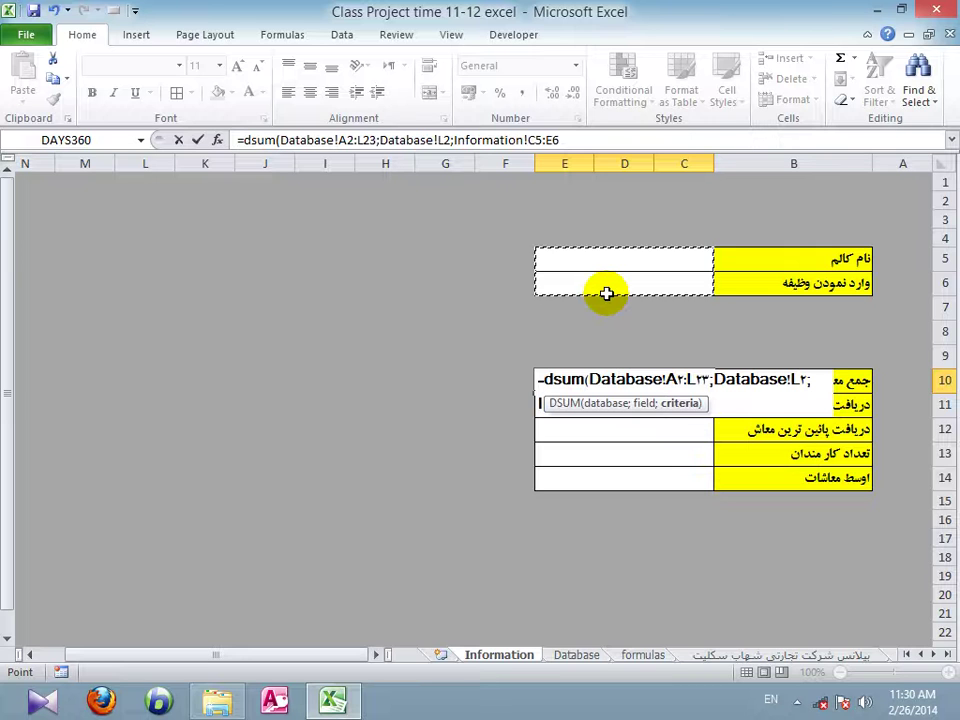
pyautogui.press('Return')
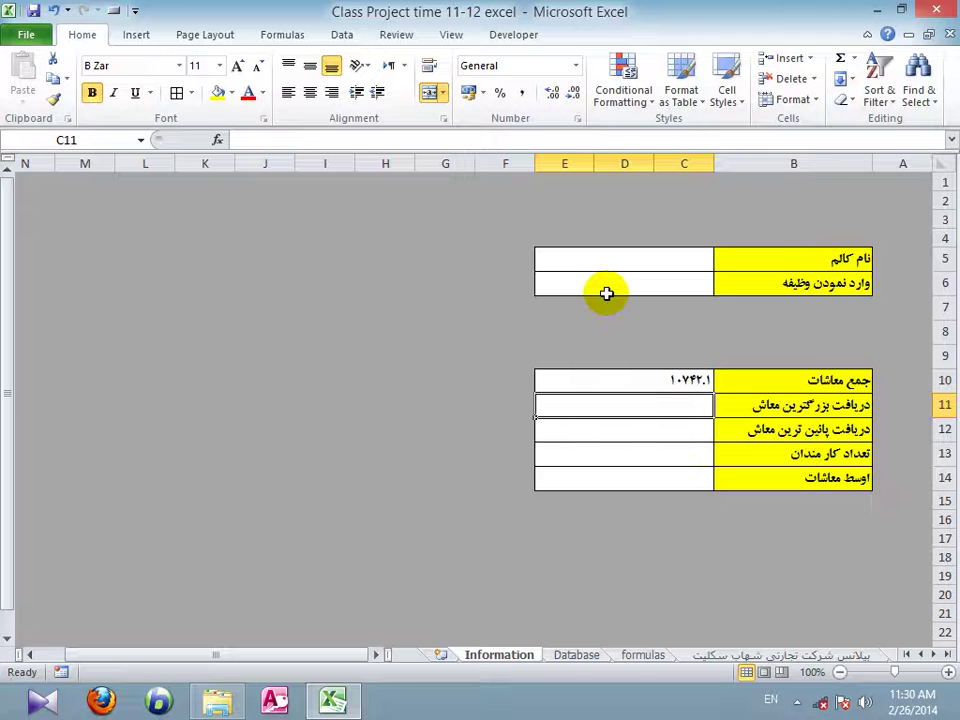
pyautogui.click(677, 382)
pyautogui.click(663, 405)
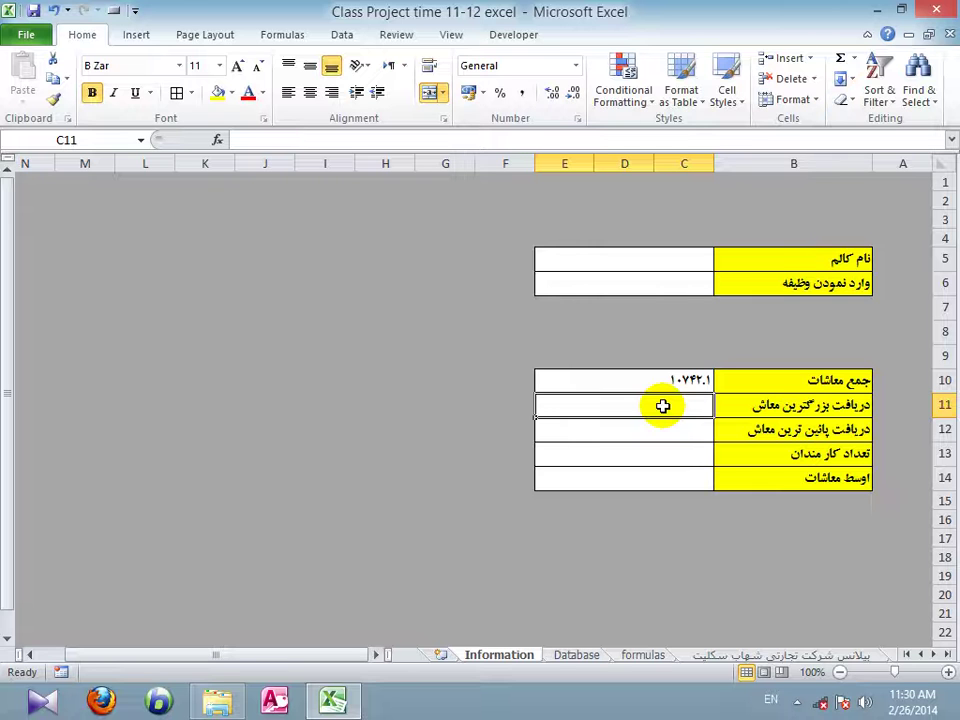
# - Enter a DMAX formula in C11 with Database!A2:L23 as database, the Total salary header Database!L2 as field, and Information!C5:E6 as criteria
pyautogui.write('=')
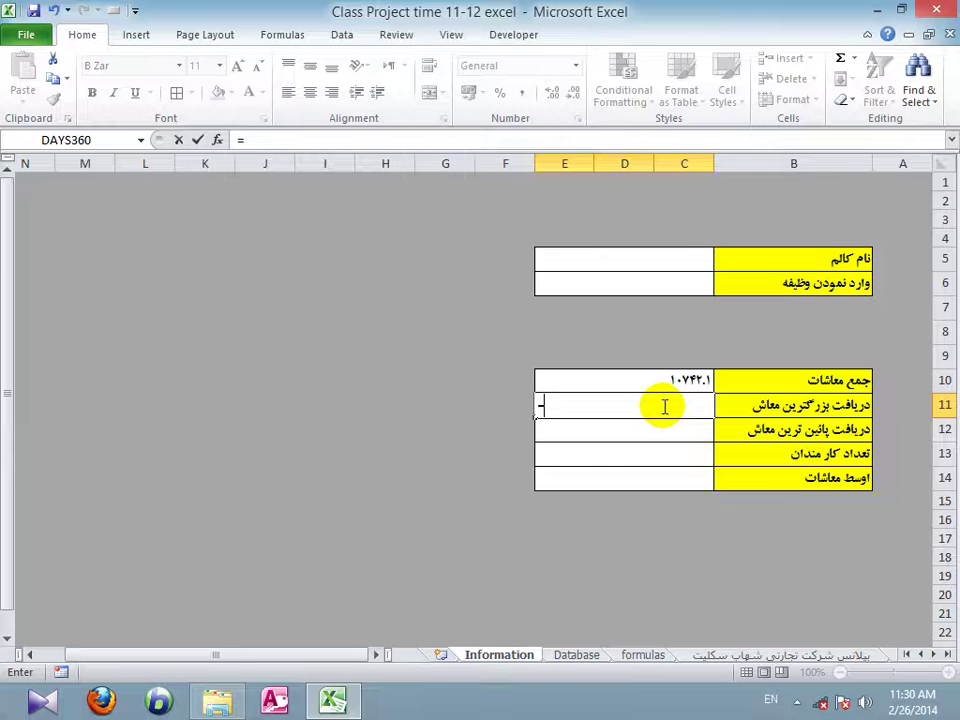
pyautogui.write('d')
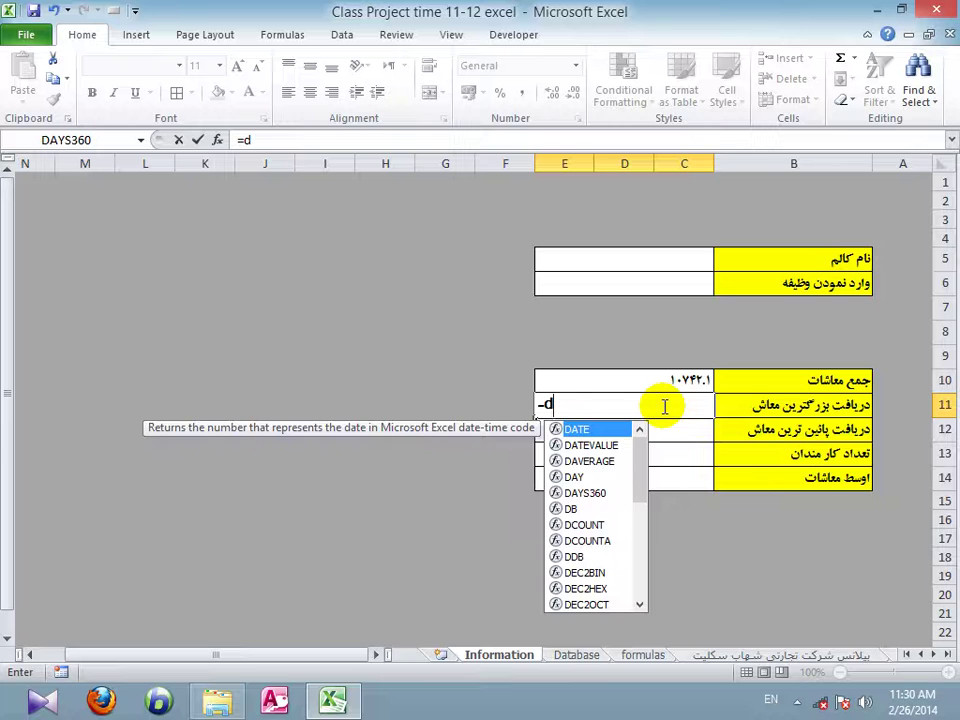
pyautogui.write('max(')
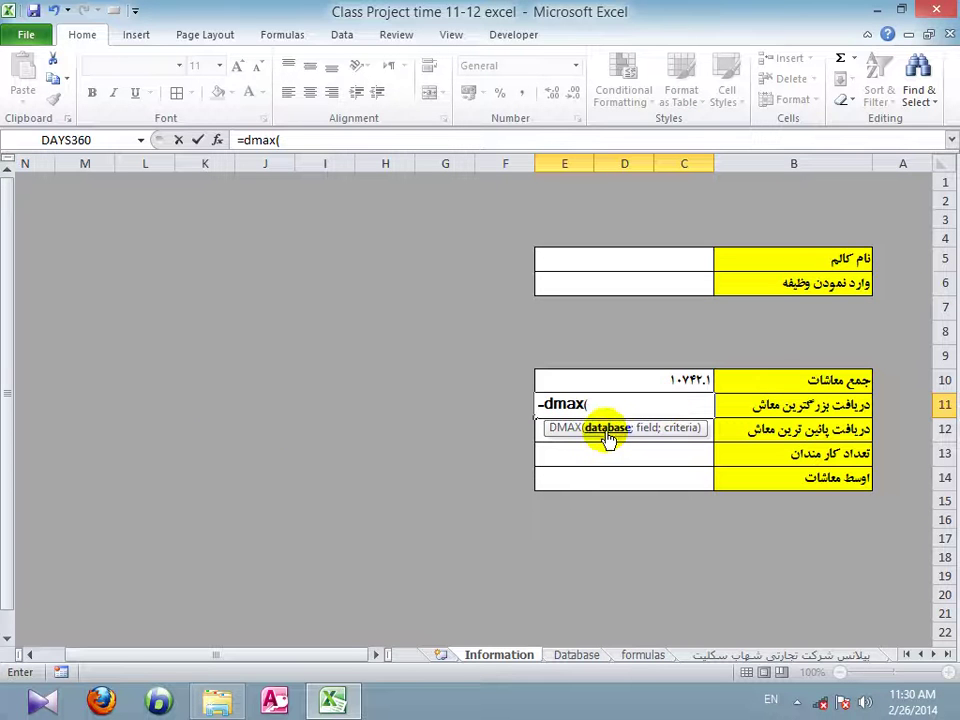
pyautogui.click(576, 655)
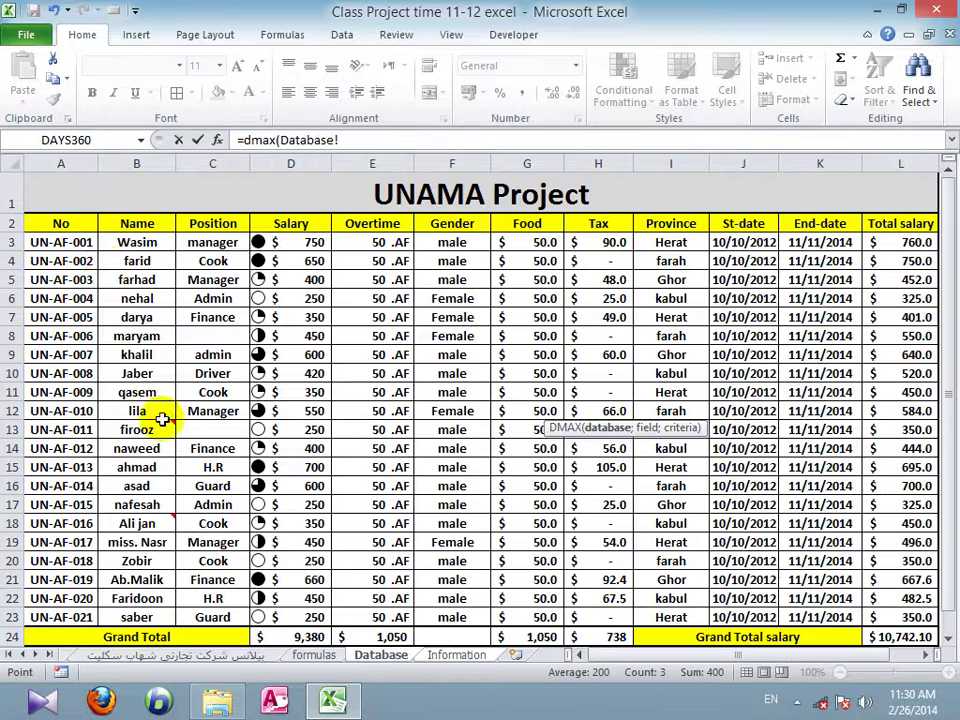
pyautogui.click(62, 226)
pyautogui.moveTo(62, 226); pyautogui.dragTo(874, 616)
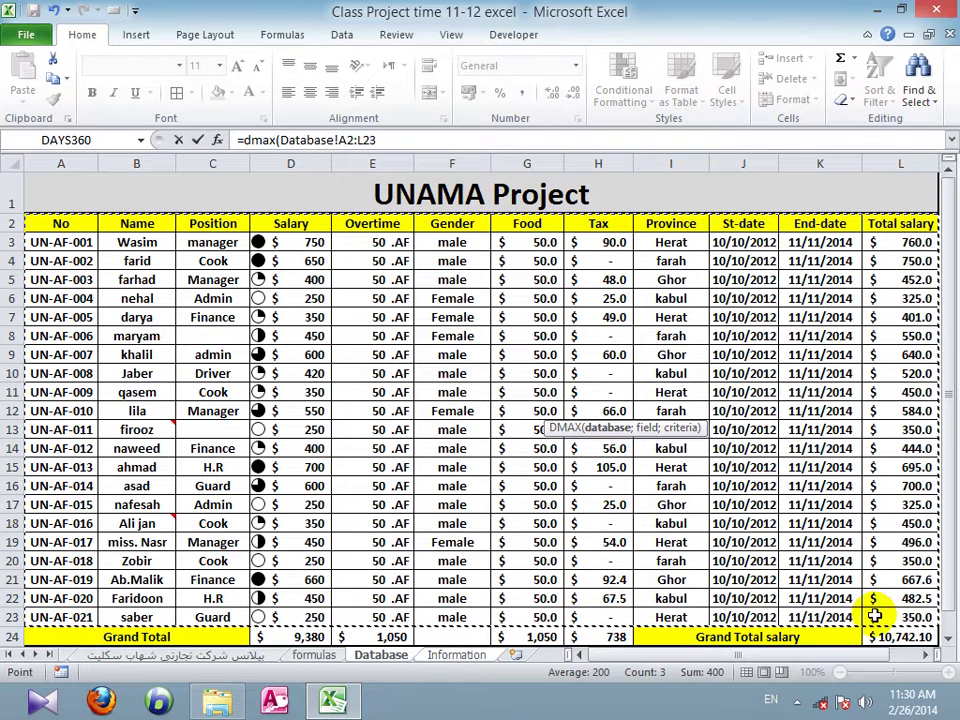
pyautogui.write(';')
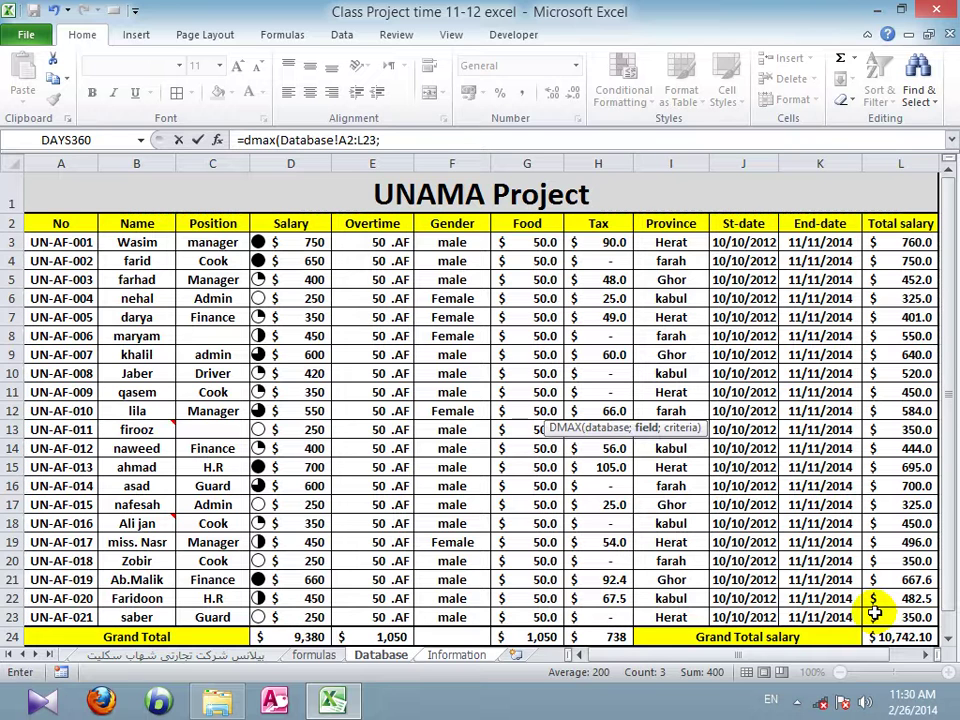
pyautogui.click(891, 229)
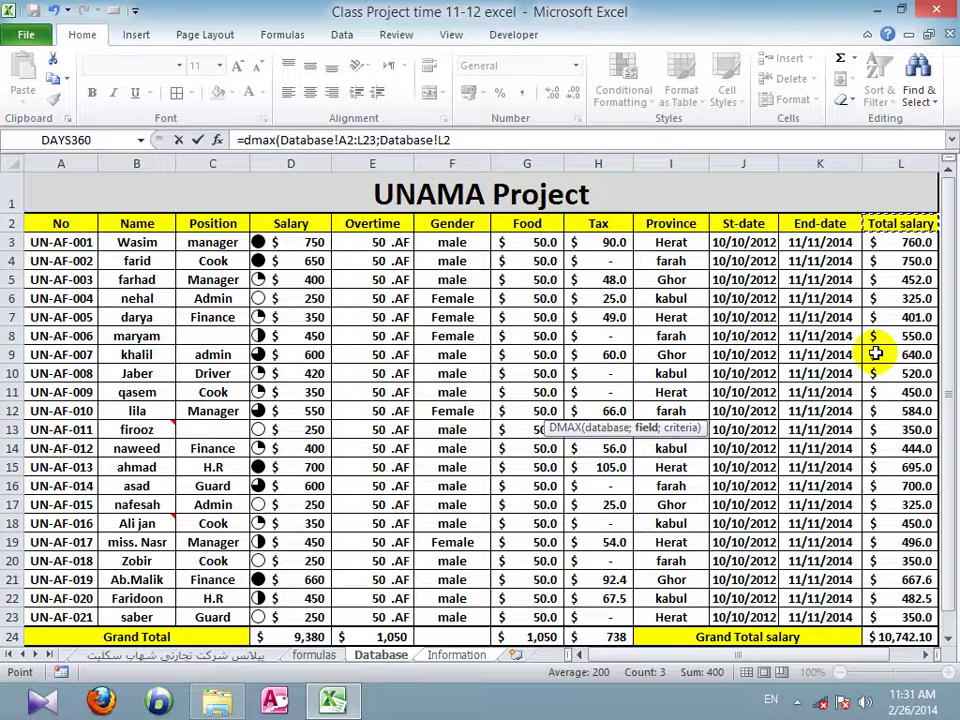
pyautogui.write(';')
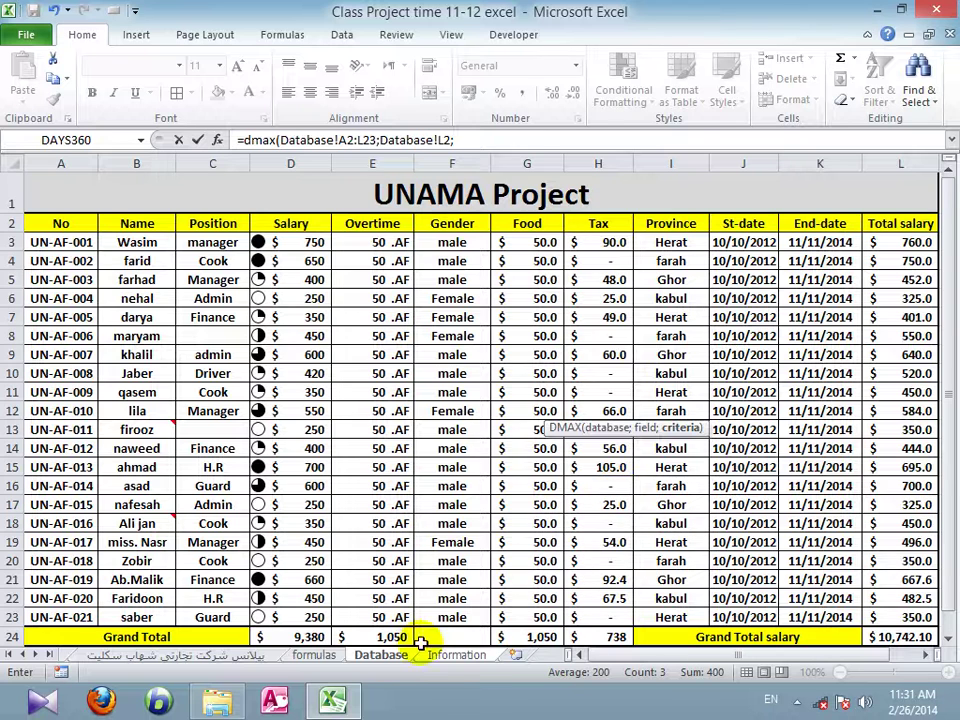
pyautogui.click(456, 655)
pyautogui.moveTo(665, 261); pyautogui.dragTo(665, 289)
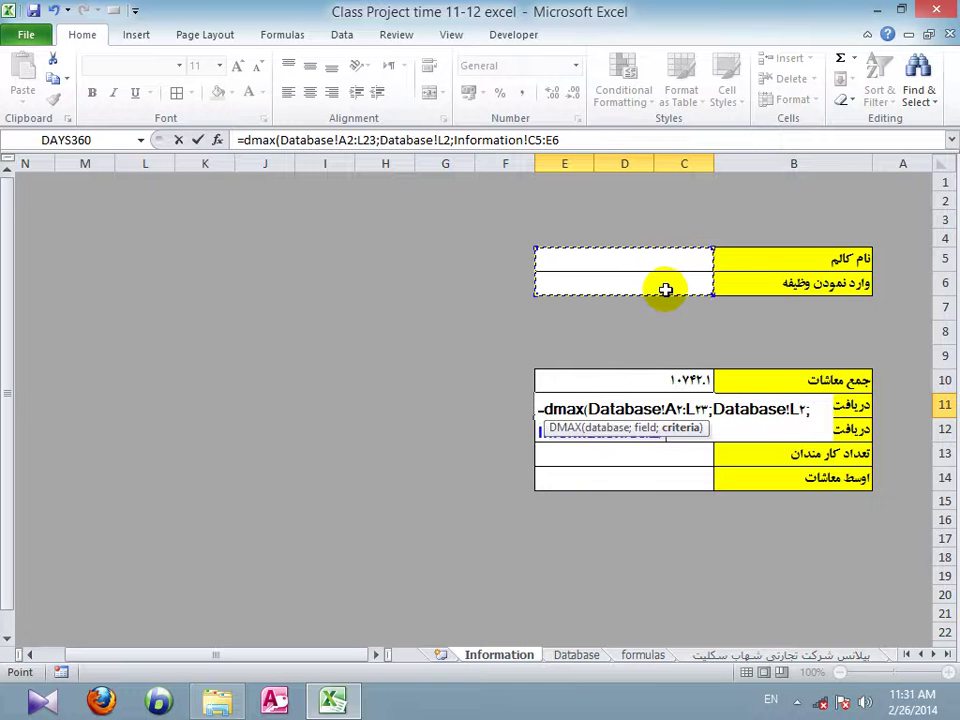
pyautogui.press('Return')
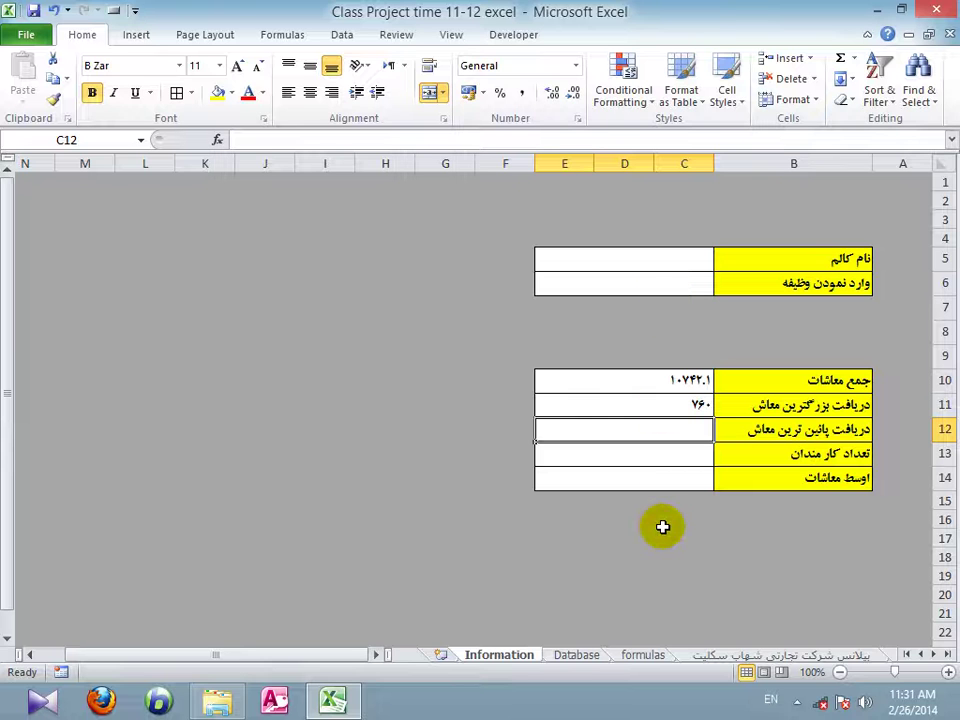
# - Enter a DMIN formula in C12 with Database!A2:L23 as database, the Total salary header Database!L2 as field, and Information!C5:E6 as criteria
pyautogui.write('=dmin')
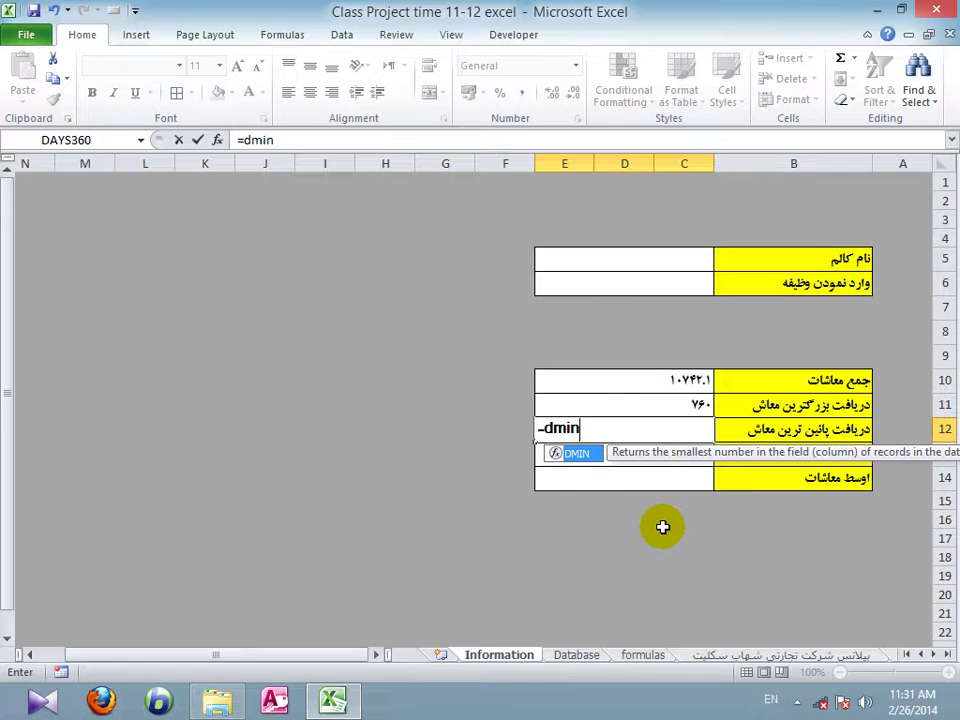
pyautogui.write('(')
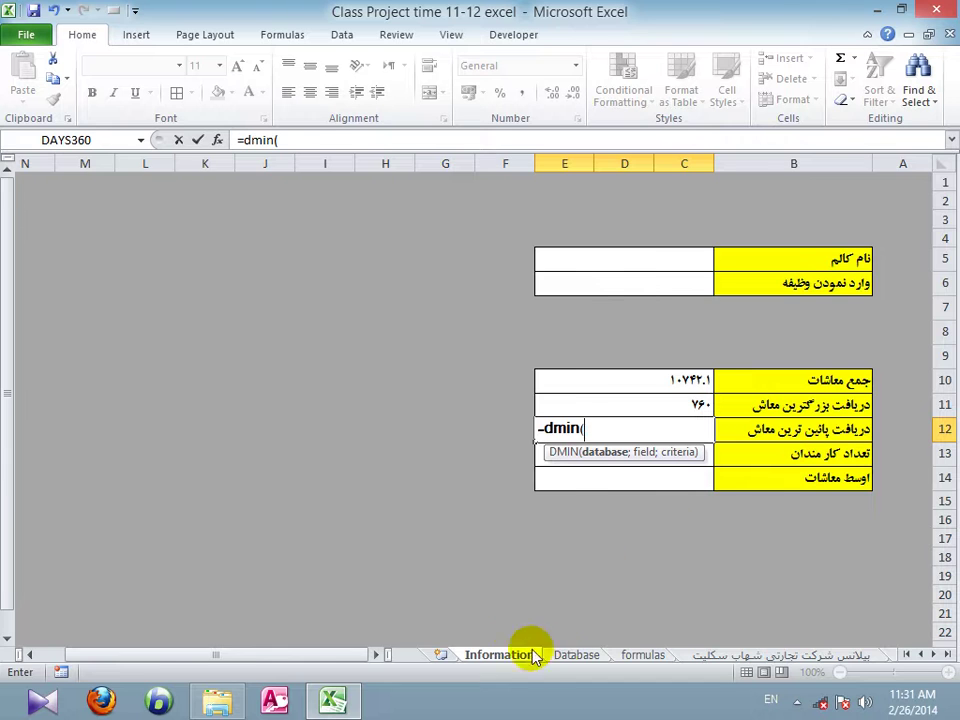
pyautogui.click(576, 654)
pyautogui.moveTo(55, 228); pyautogui.dragTo(823, 620)
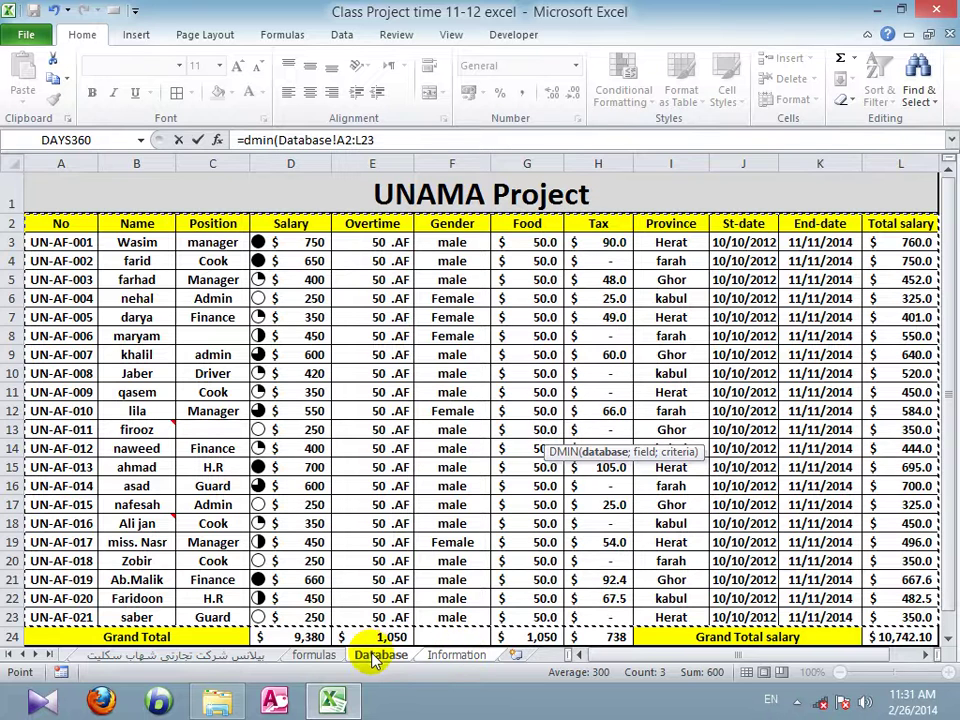
pyautogui.write(';')
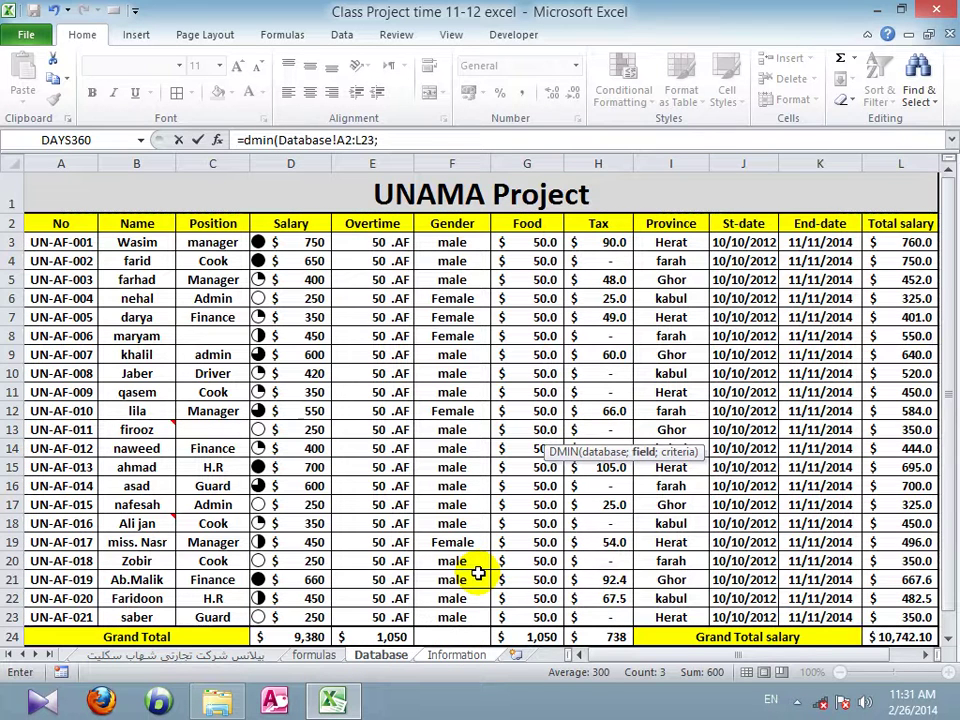
pyautogui.click(893, 226)
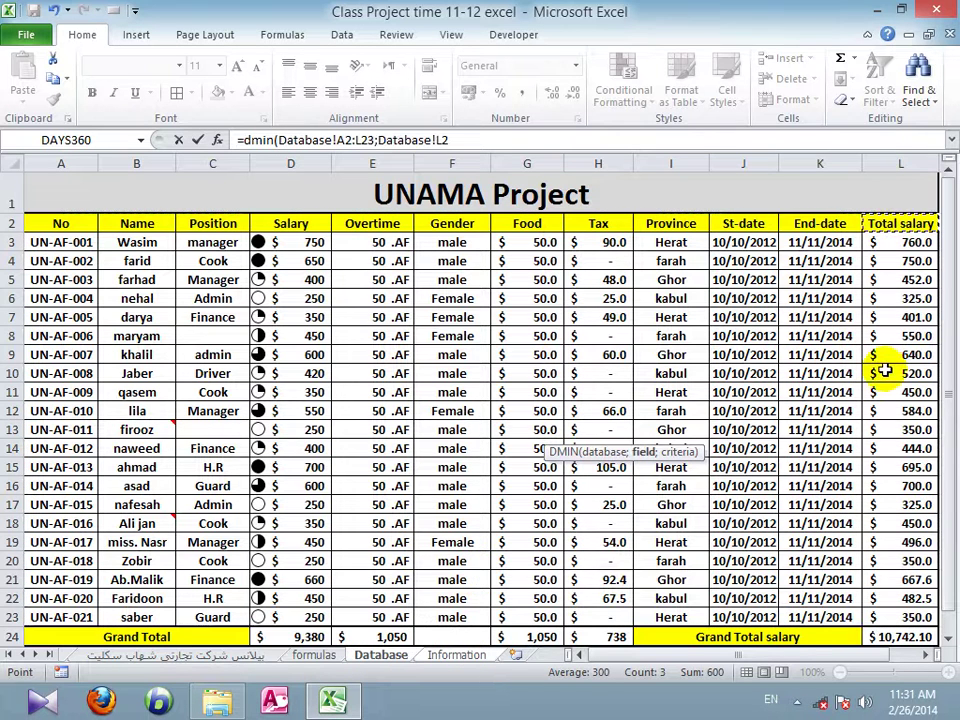
pyautogui.write(';')
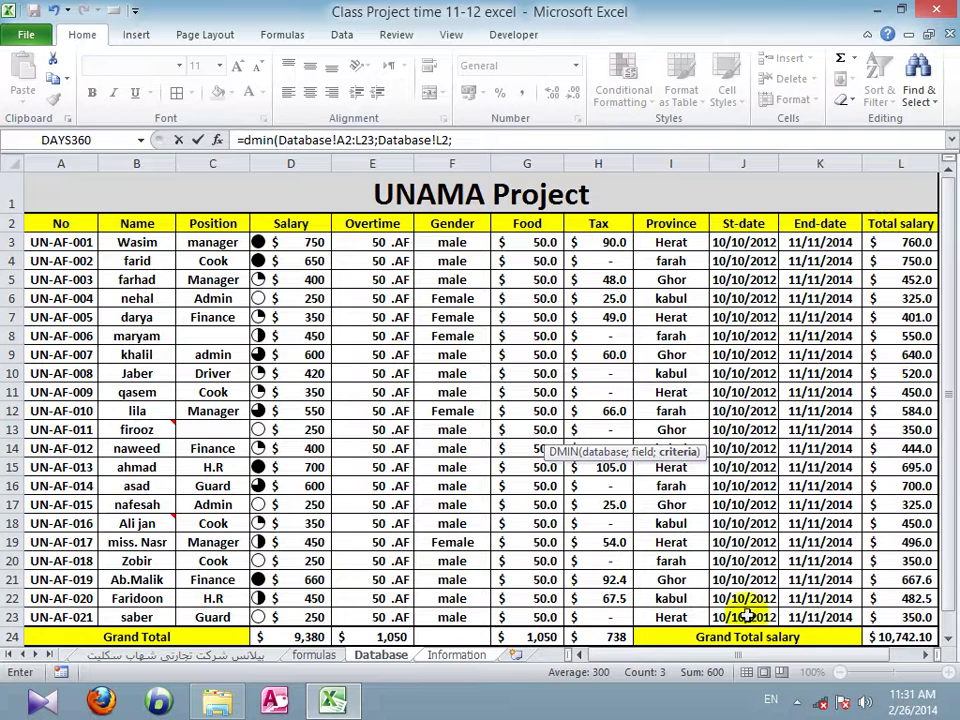
pyautogui.click(470, 656)
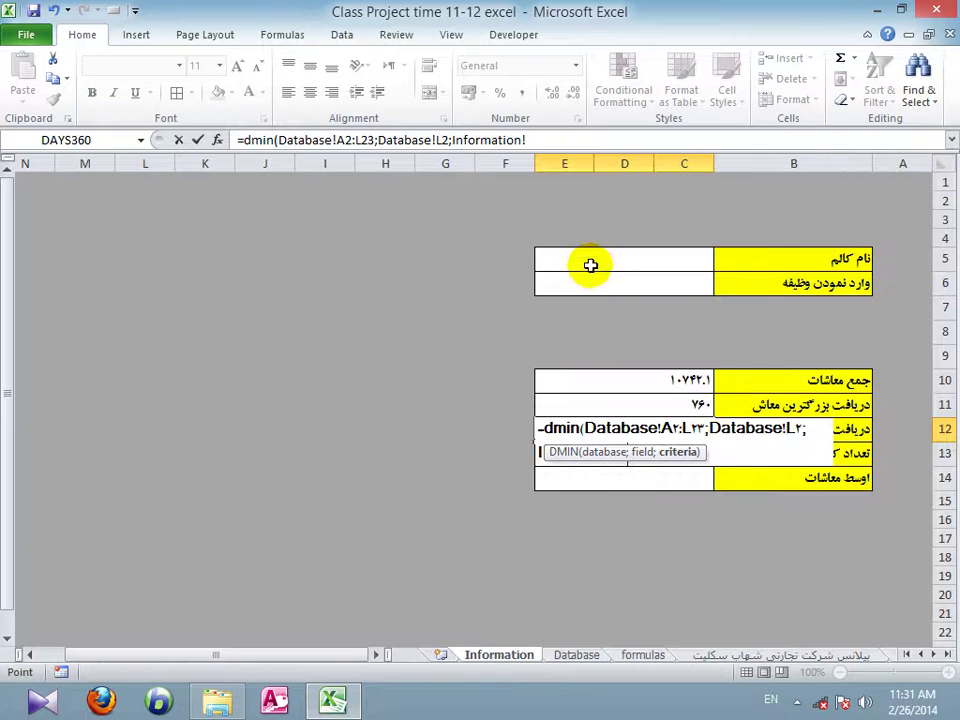
pyautogui.moveTo(684, 258); pyautogui.dragTo(590, 283)
pyautogui.write(')')
pyautogui.press('Return')
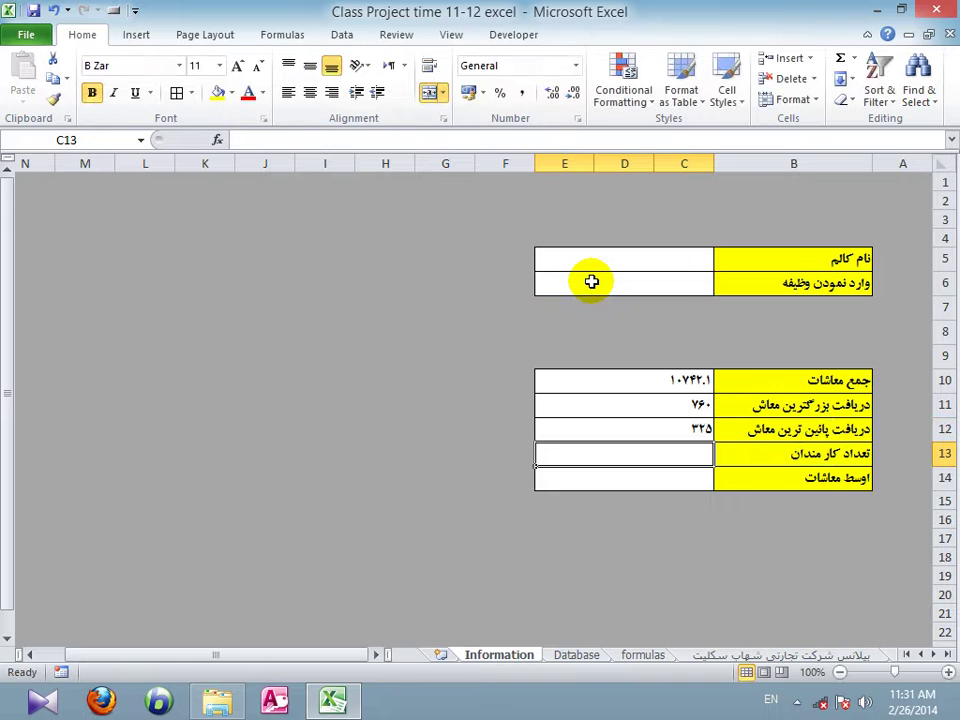
# - Enter a DCOUNT formula in C13 with Database!A2:L23 as database, the Total salary header Database!L2 as field, and Information!C5:E6 as criteria
pyautogui.write('=')
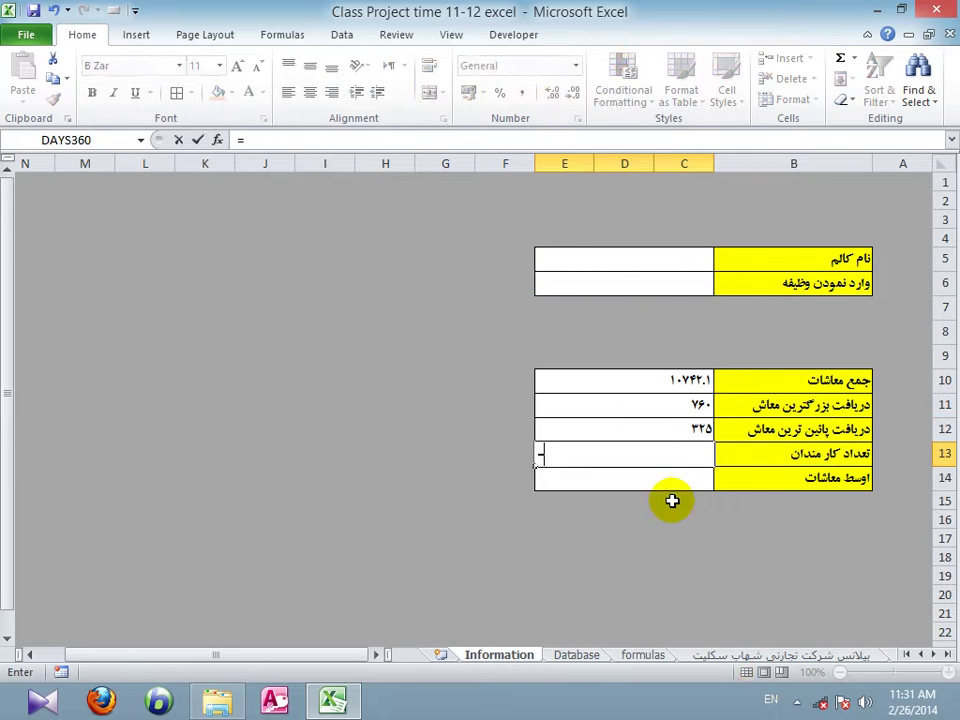
pyautogui.write('dcoun')
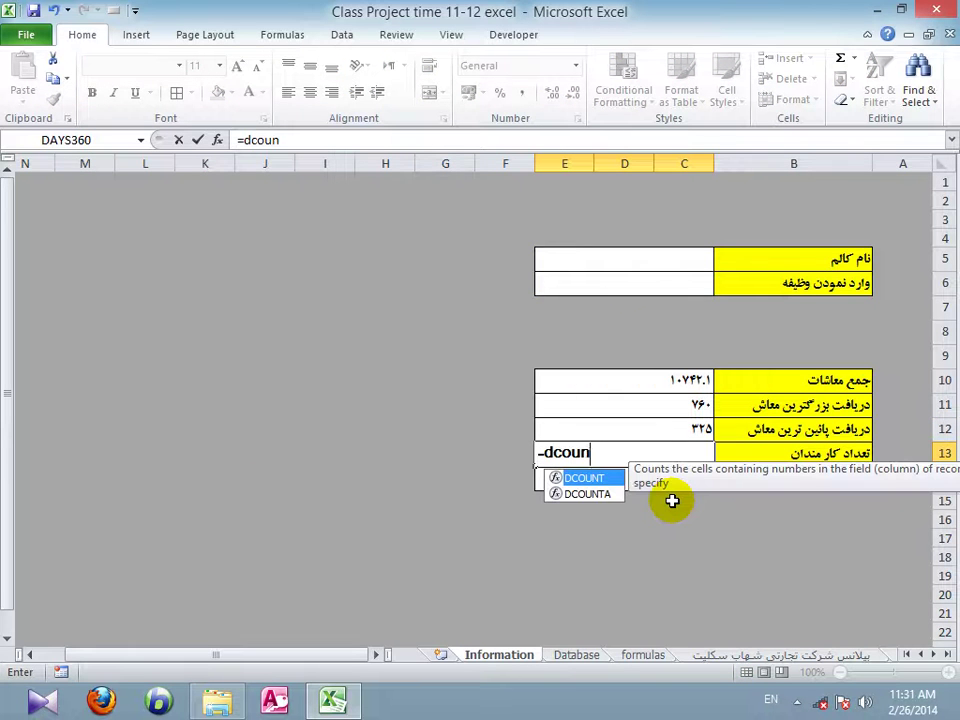
pyautogui.write('t(')
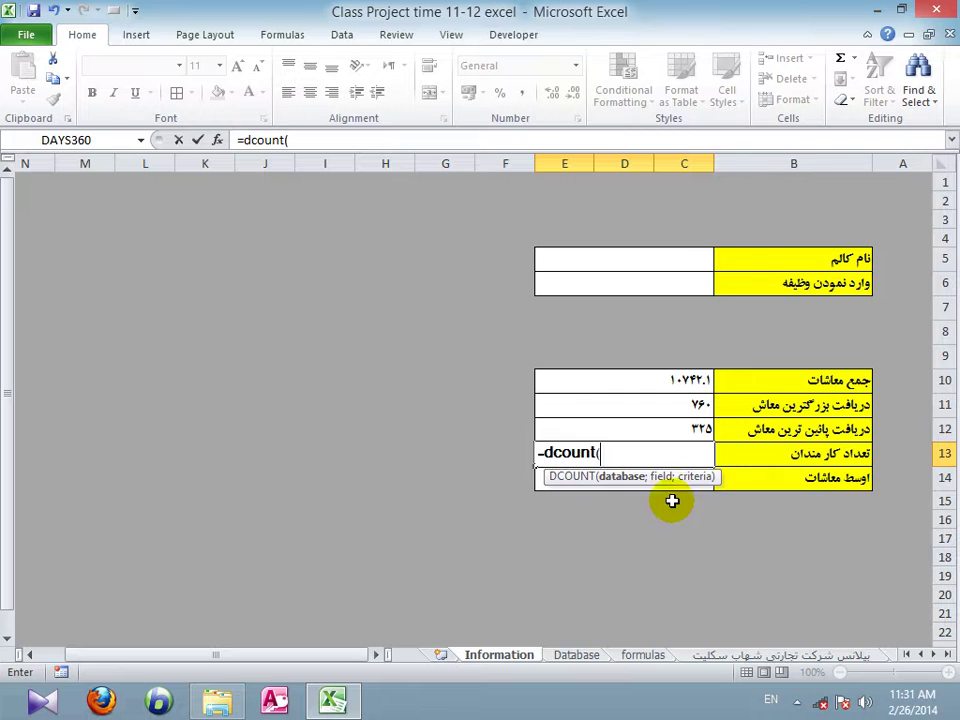
pyautogui.click(556, 658)
pyautogui.moveTo(66, 221); pyautogui.dragTo(891, 619)
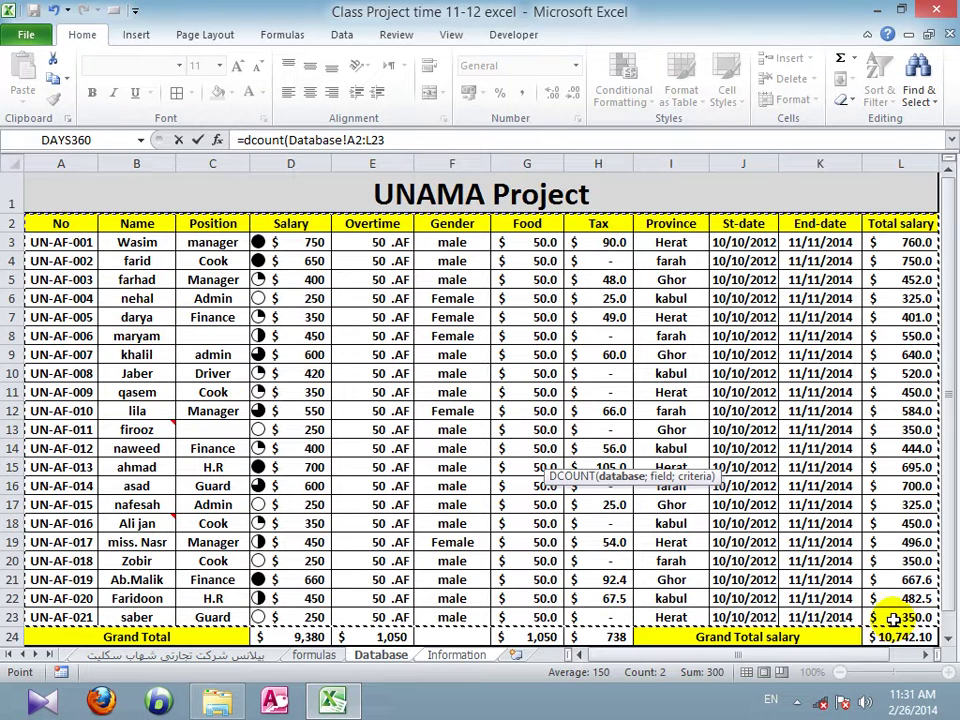
pyautogui.write(';')
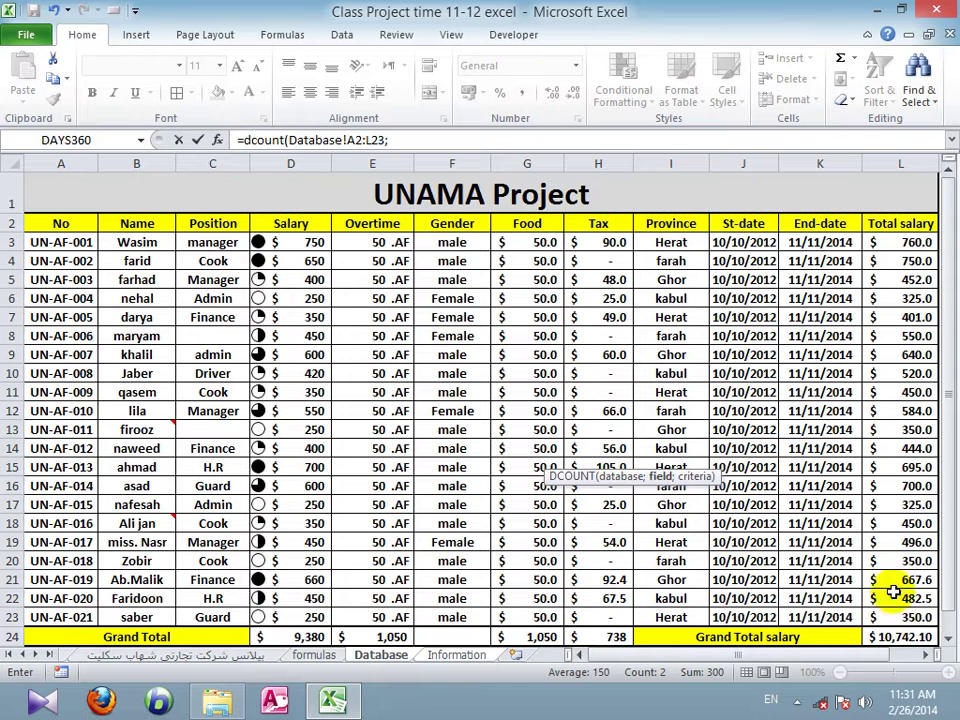
pyautogui.click(882, 223)
pyautogui.write(';')
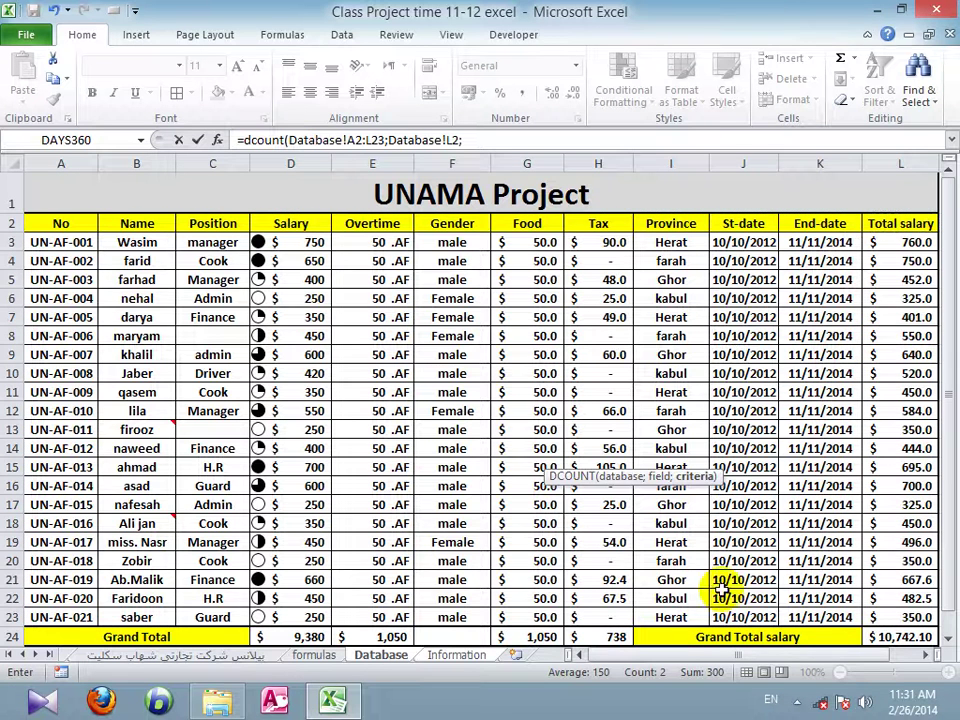
pyautogui.click(428, 658)
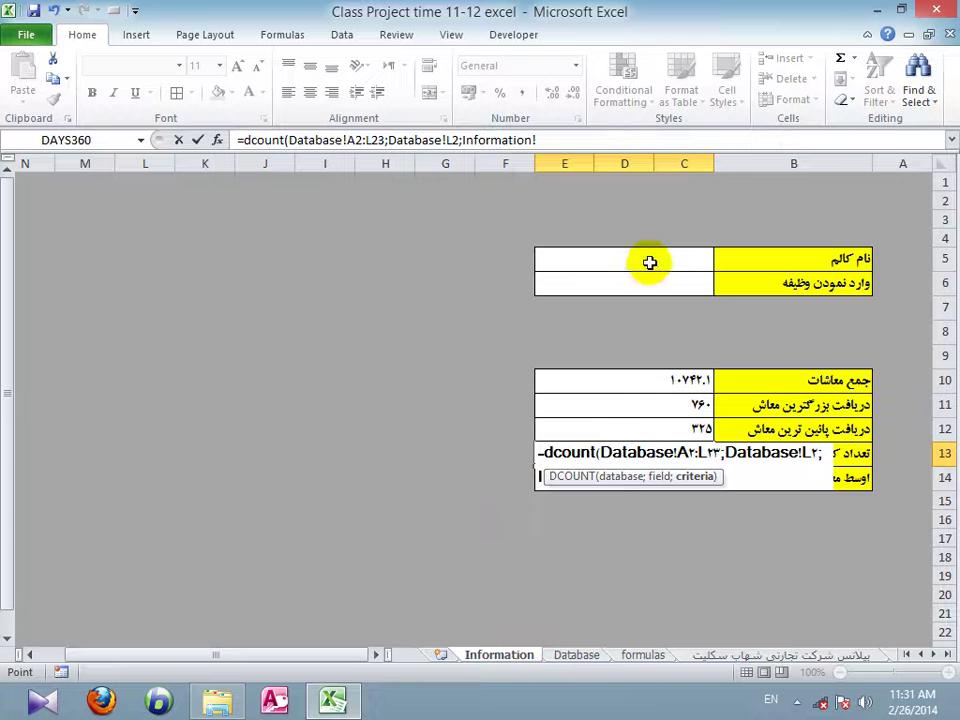
pyautogui.moveTo(649, 266); pyautogui.dragTo(649, 277)
pyautogui.press('Return')
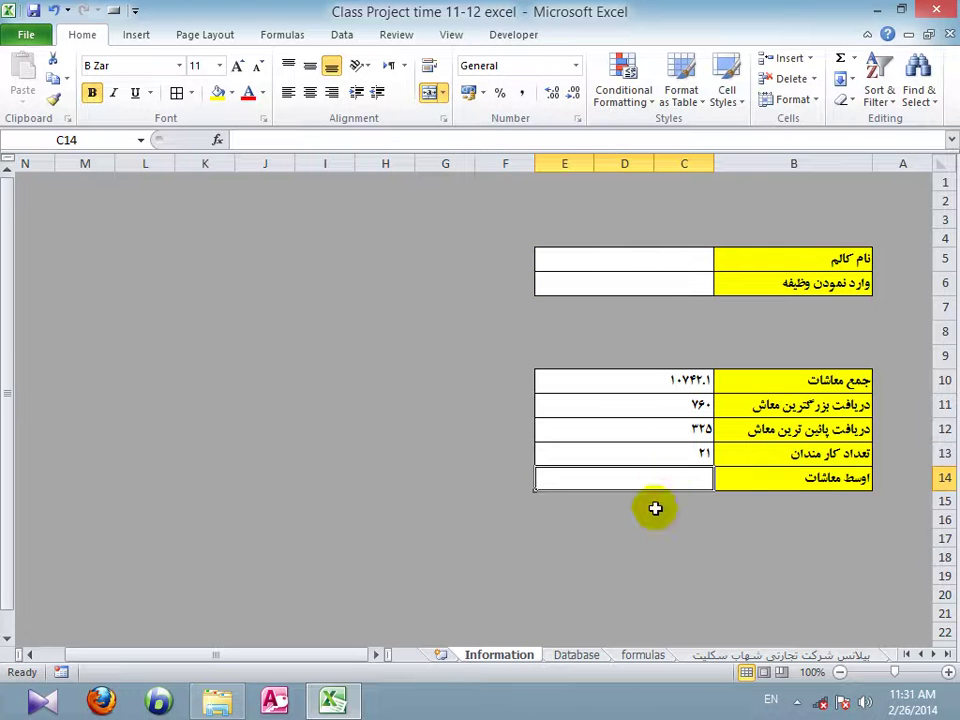
# - Enter a DAVERAGE formula in C14 with Database!A2:L23 as database, the Tax header Database!H2 as field, and Information!C5:E6 as criteria
pyautogui.write('=d')
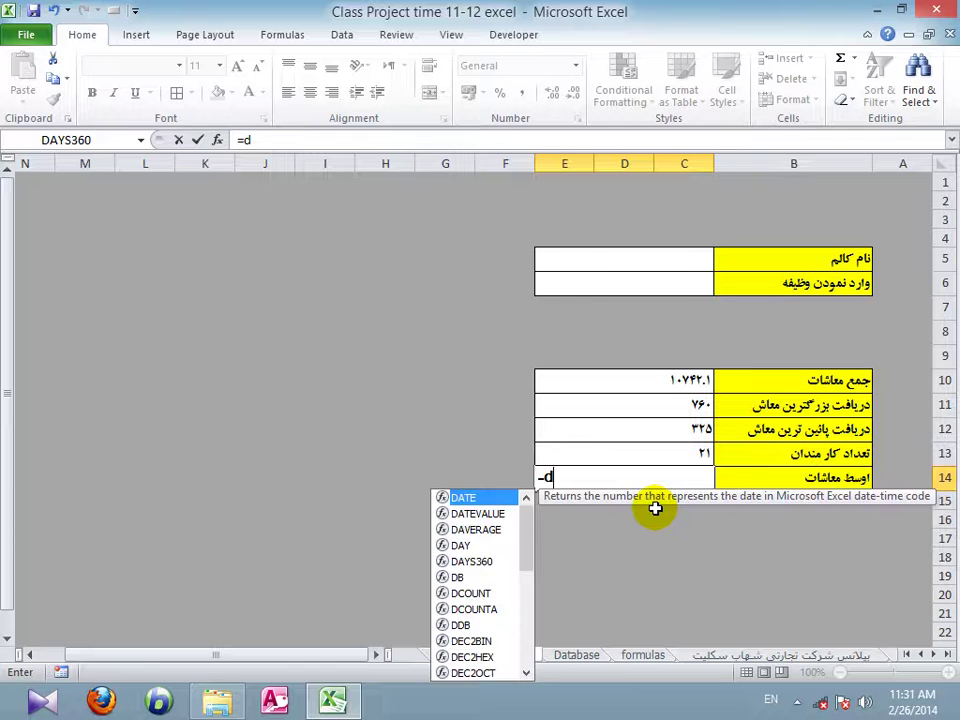
pyautogui.write('average')
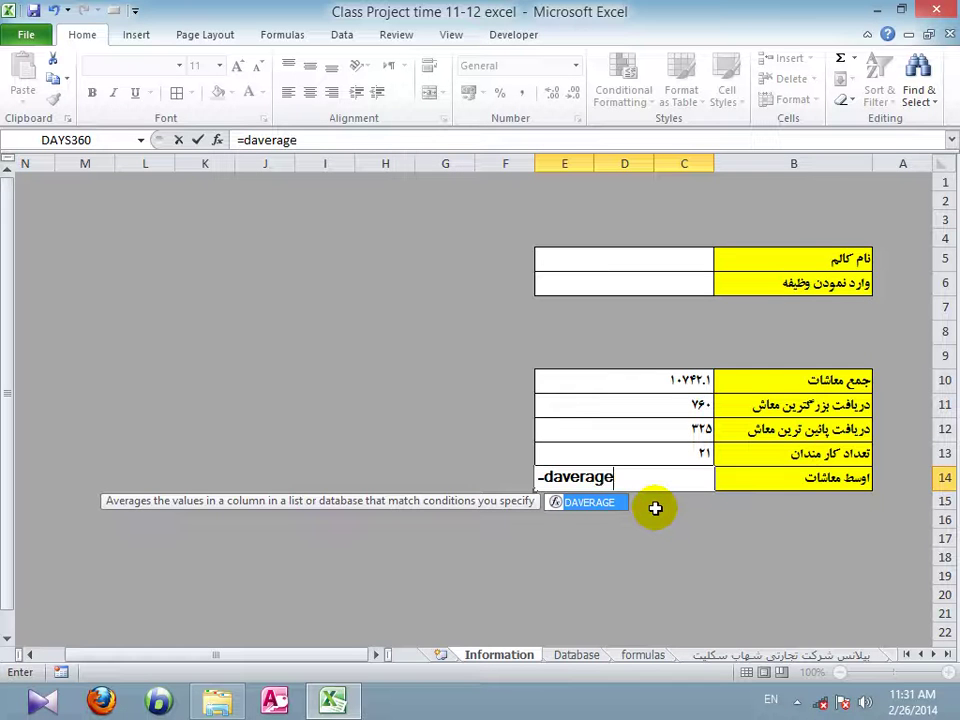
pyautogui.write('(')
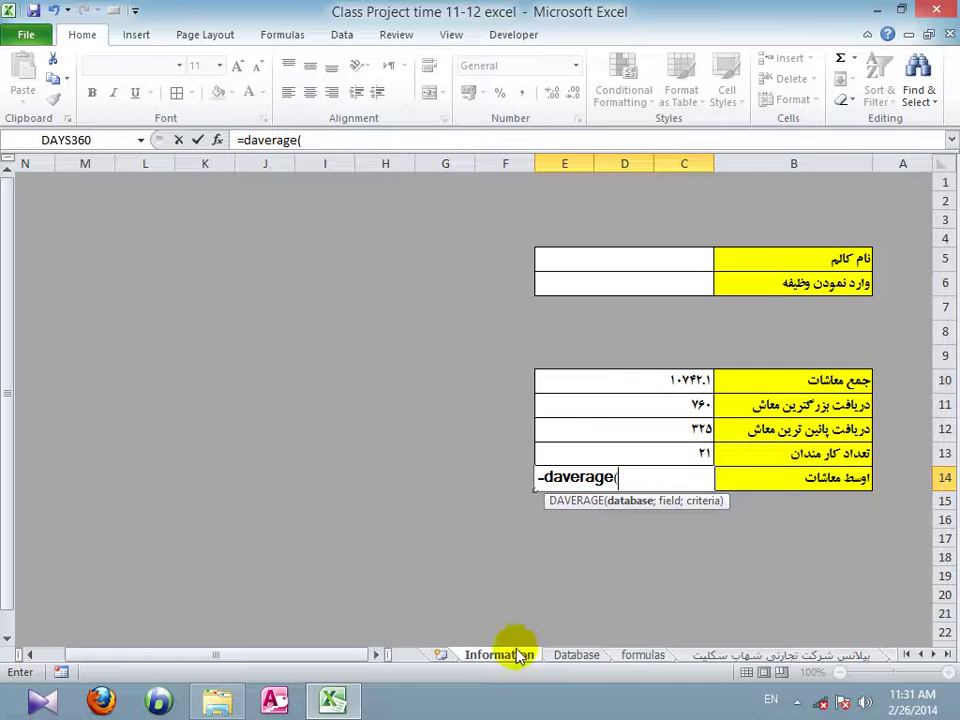
pyautogui.click(577, 655)
pyautogui.moveTo(36, 229); pyautogui.dragTo(900, 621)
pyautogui.write(';')
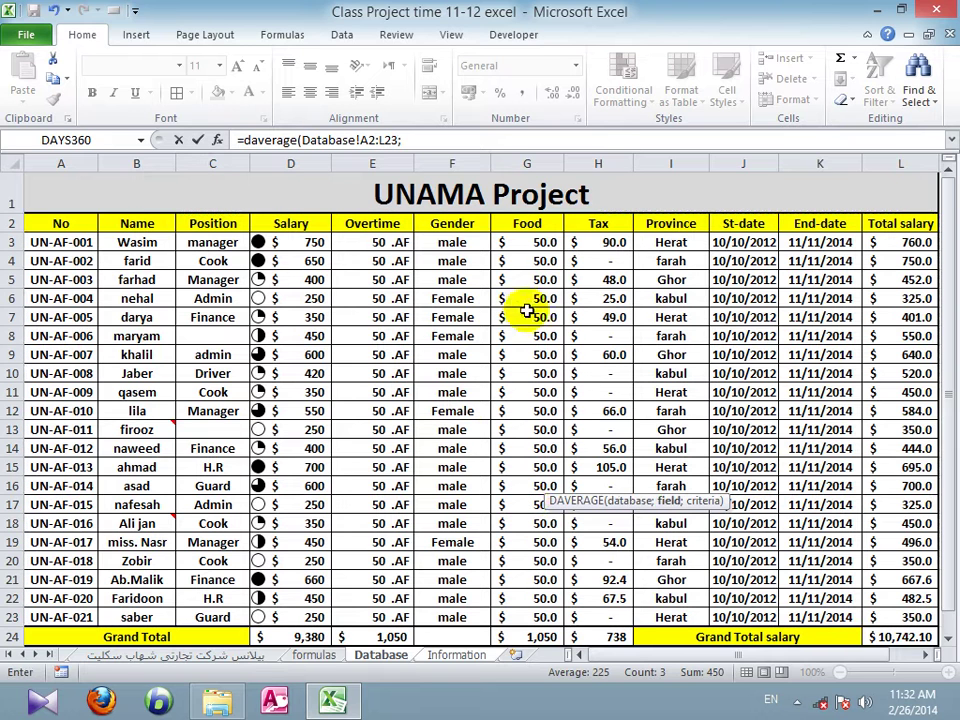
pyautogui.click(597, 223)
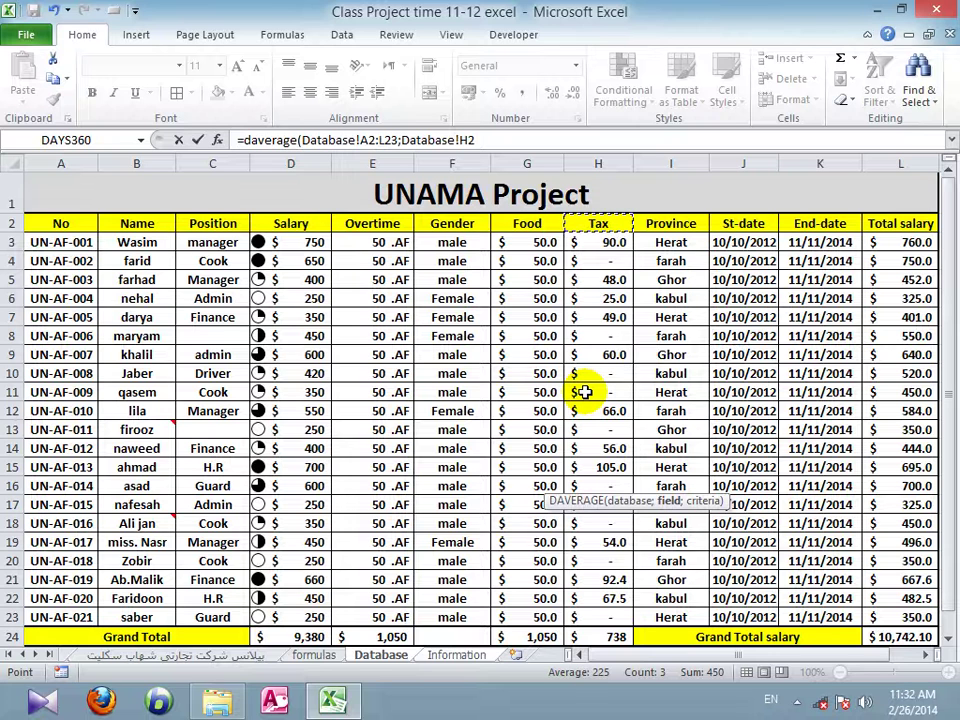
pyautogui.write(';')
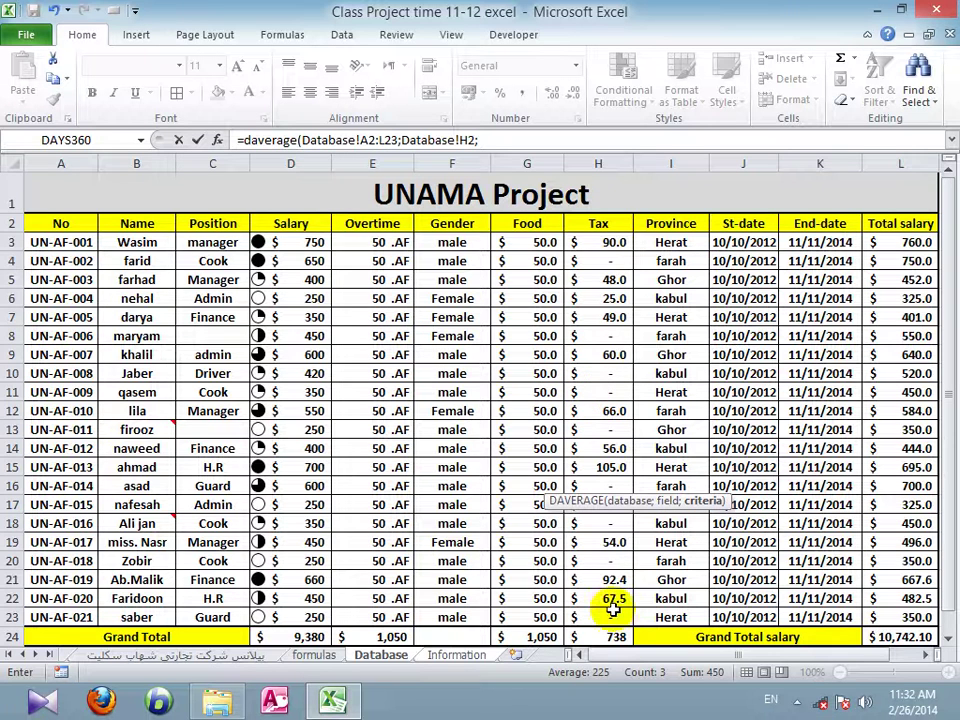
pyautogui.click(456, 654)
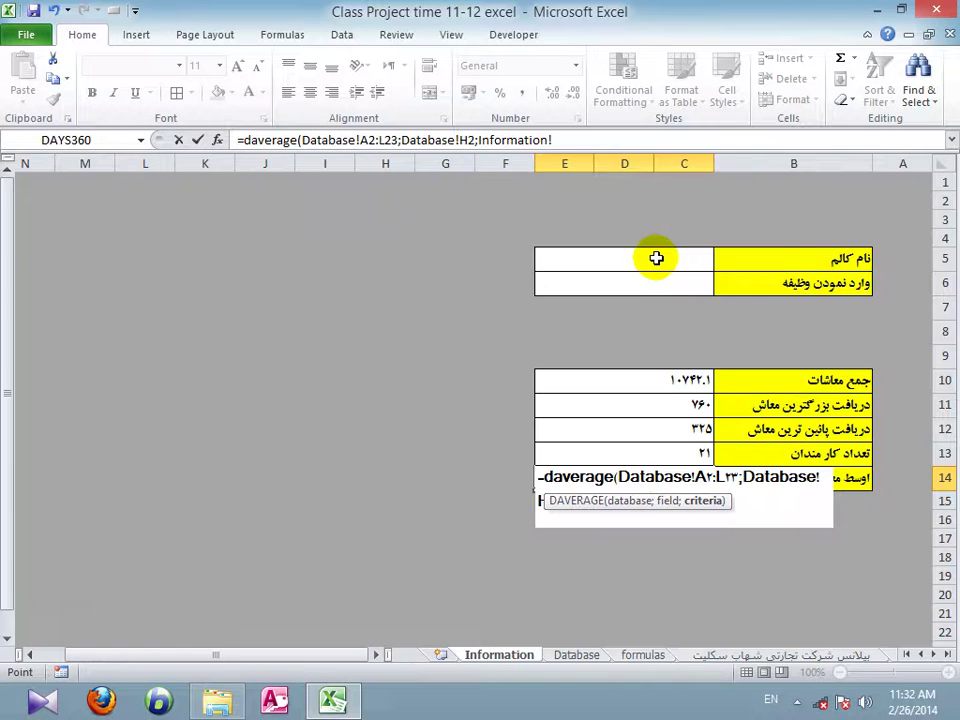
pyautogui.moveTo(656, 259); pyautogui.dragTo(658, 281)
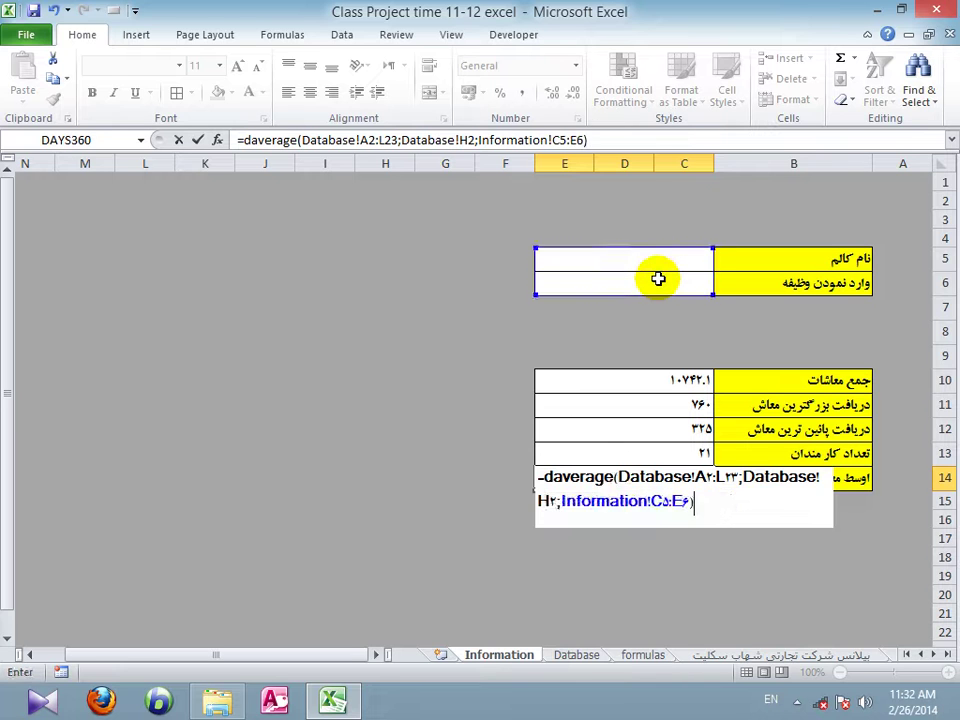
pyautogui.press('Return')
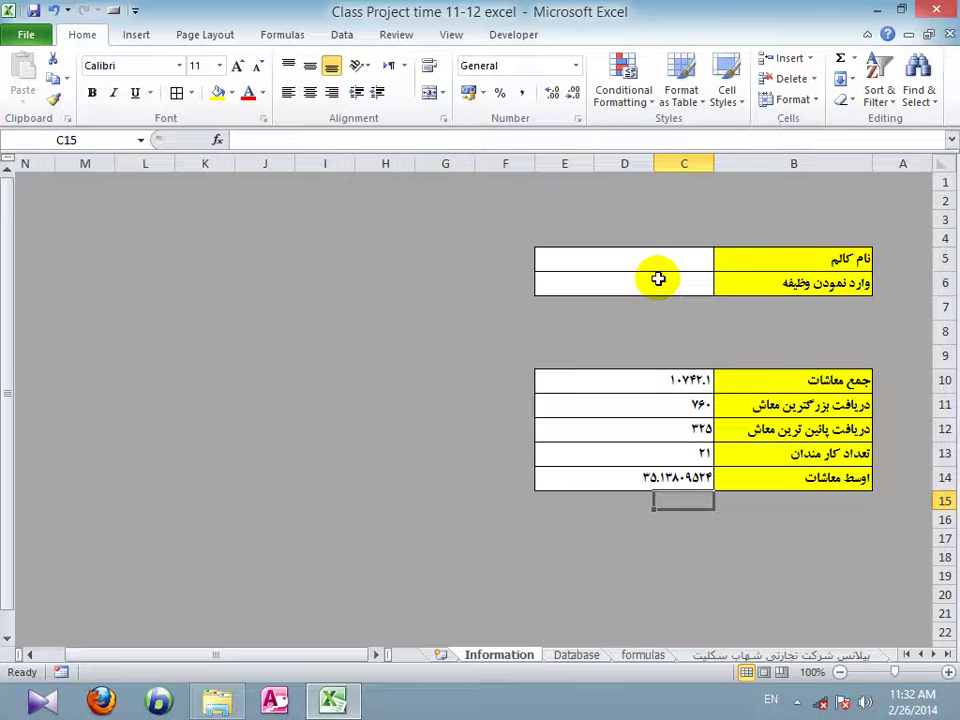
# - Set the salary in D13 of the Database sheet to 800 and check the result formulas in C10:C14 of the Information sheet
pyautogui.click(684, 381)
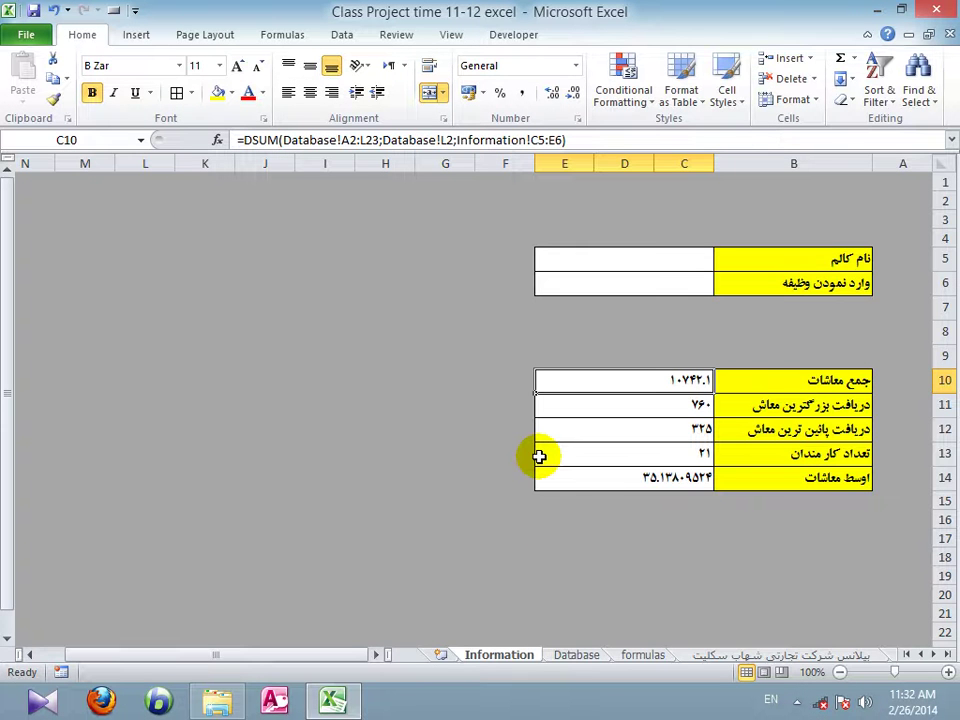
pyautogui.click(574, 656)
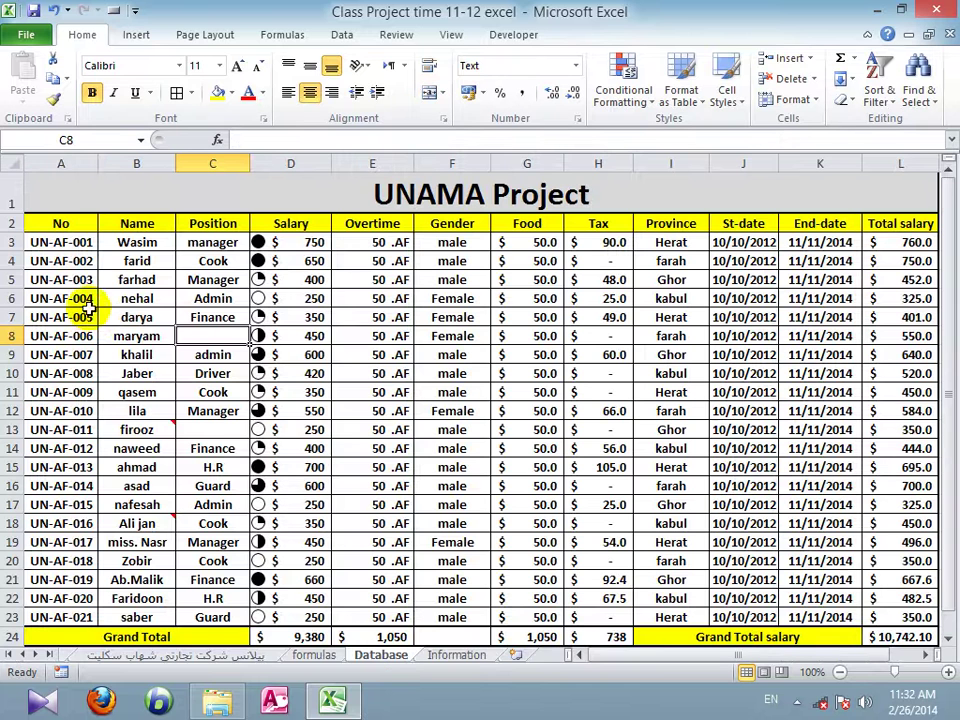
pyautogui.click(313, 430)
pyautogui.write('800')
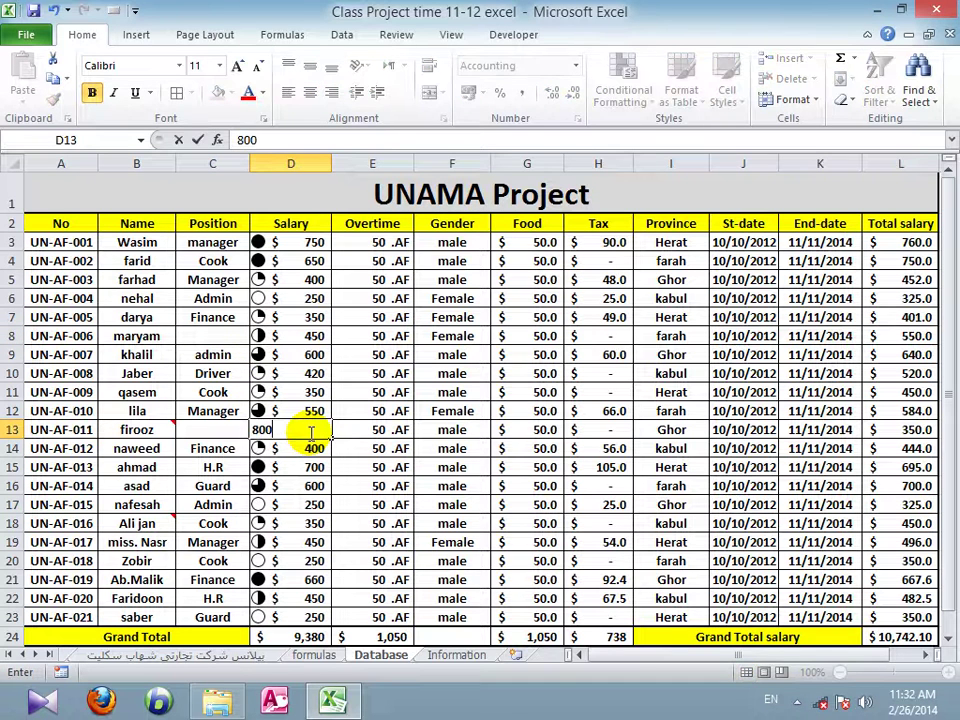
pyautogui.press('Return')
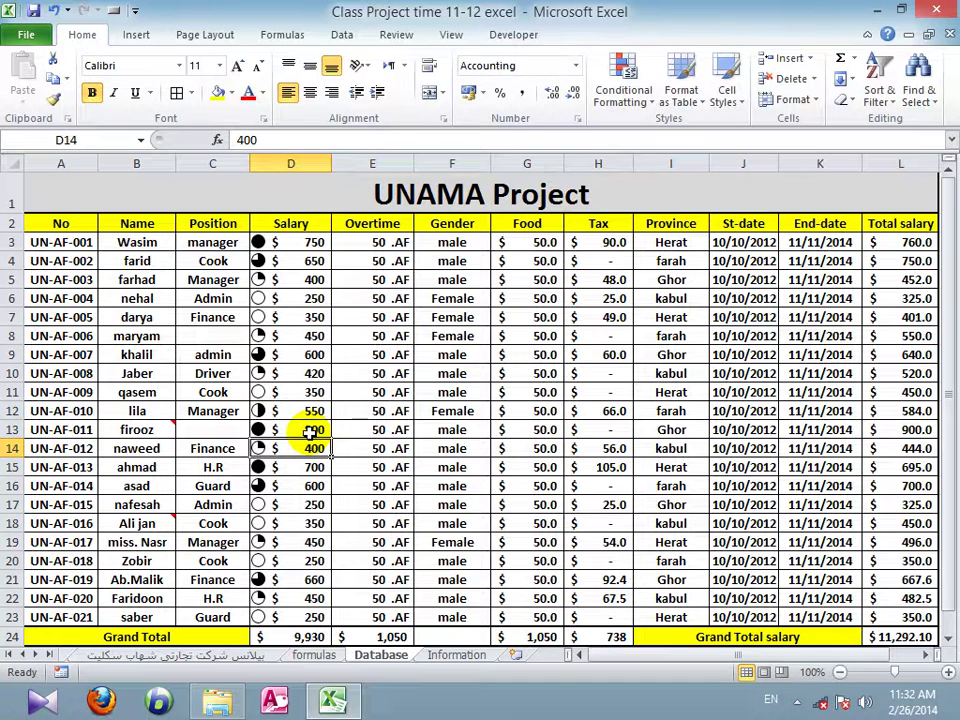
pyautogui.click(440, 657)
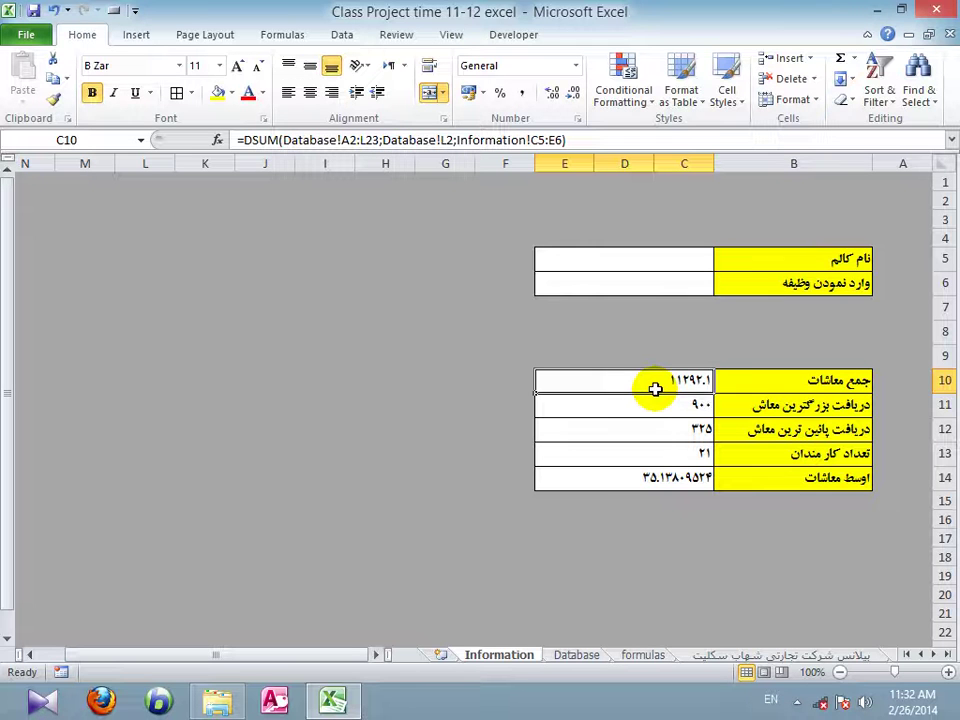
pyautogui.click(679, 404)
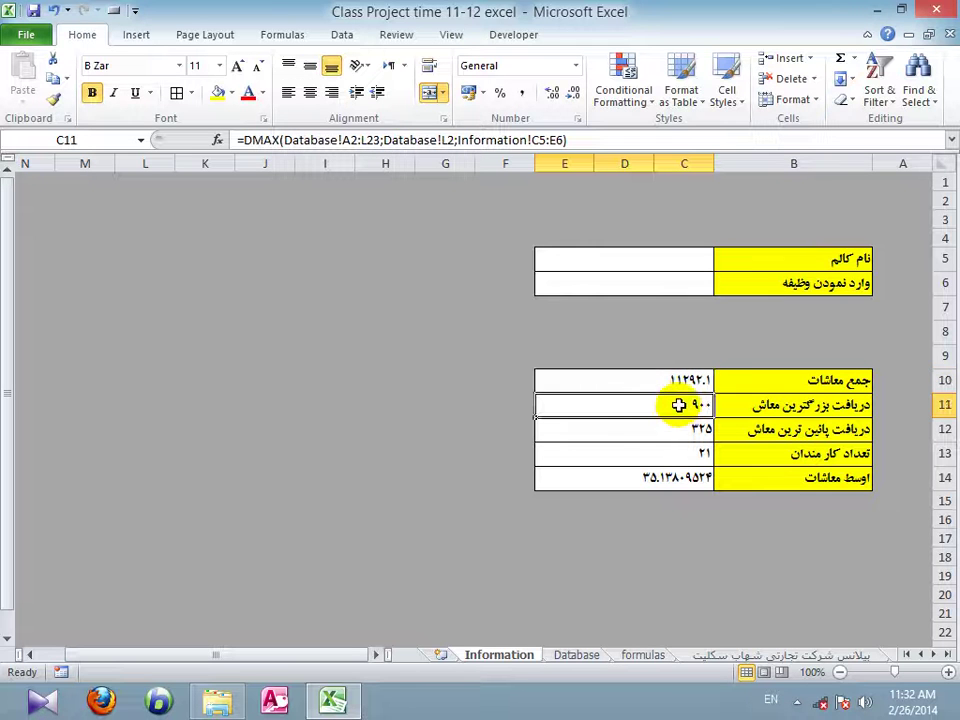
pyautogui.click(639, 429)
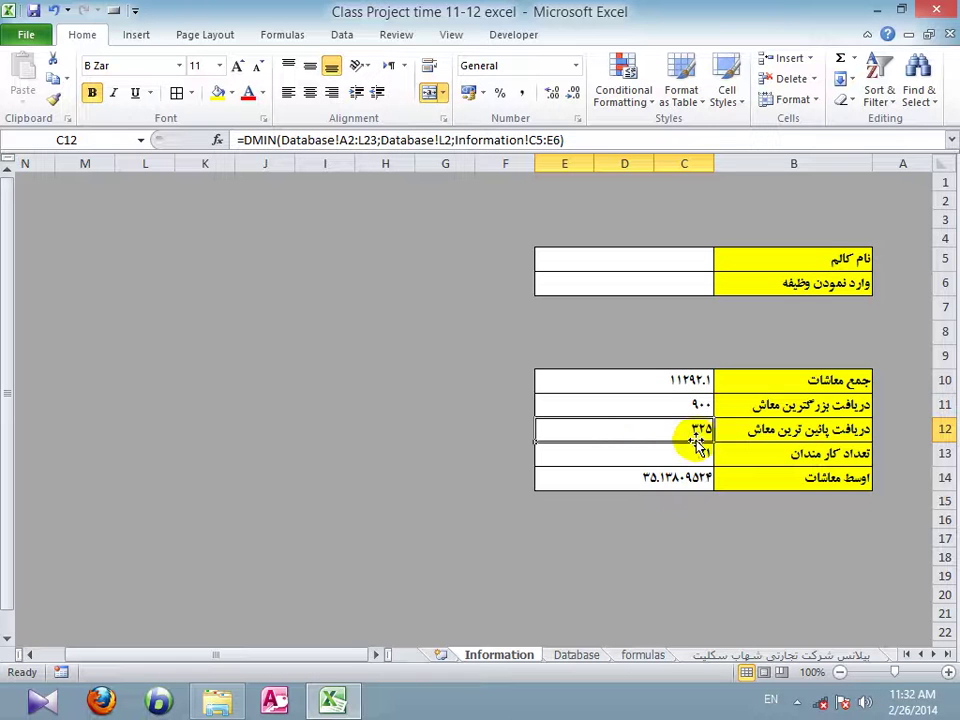
pyautogui.click(648, 456)
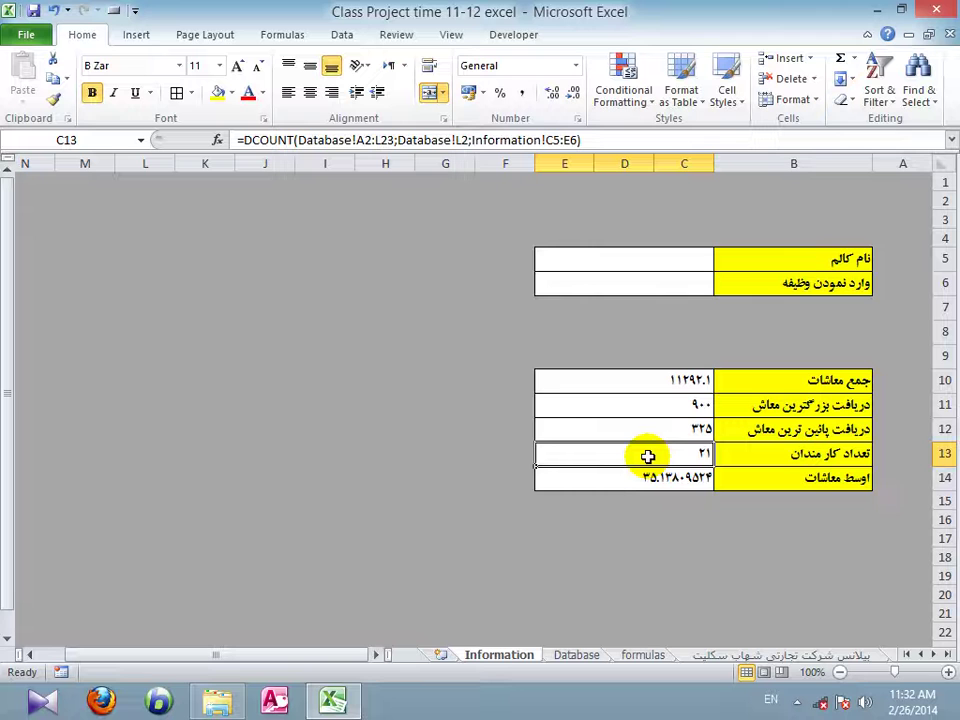
pyautogui.click(585, 489)
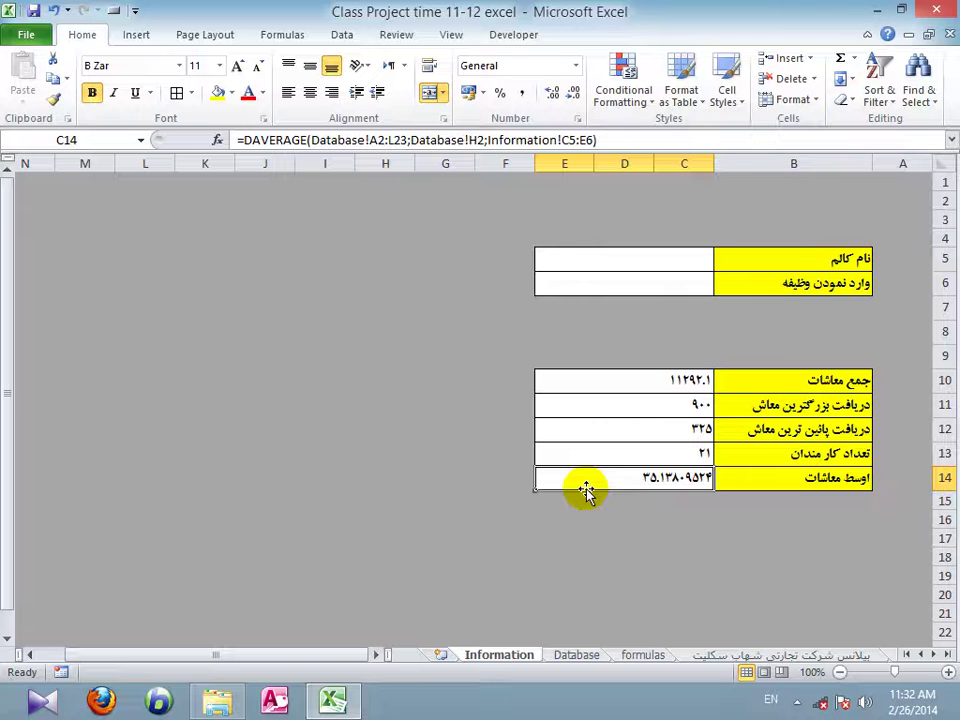
pyautogui.moveTo(617, 264); pyautogui.dragTo(618, 300)
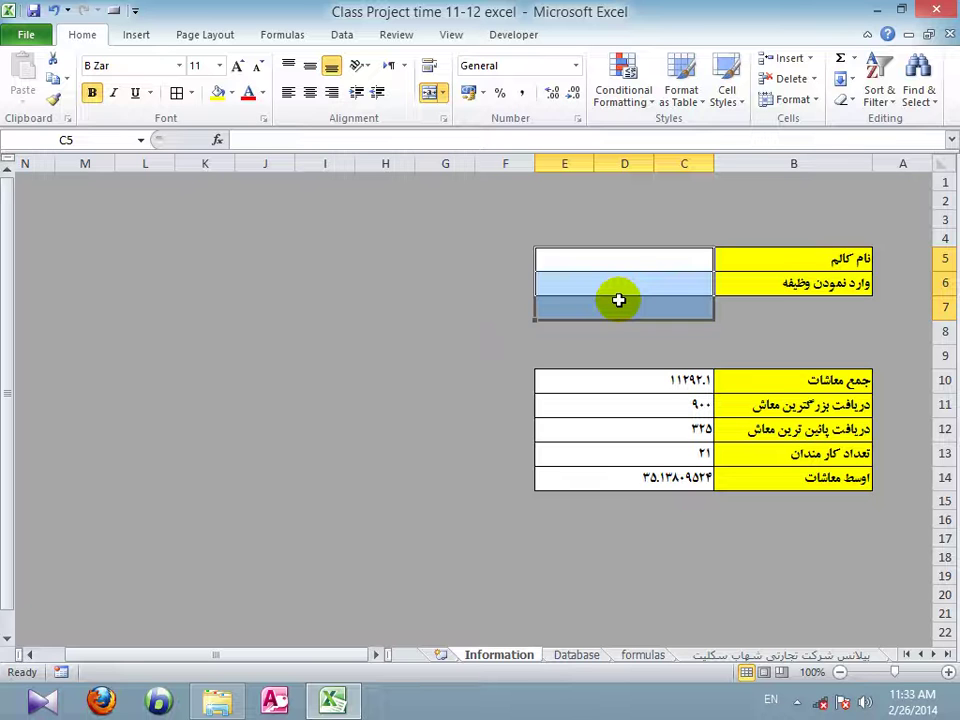
pyautogui.click(628, 263)
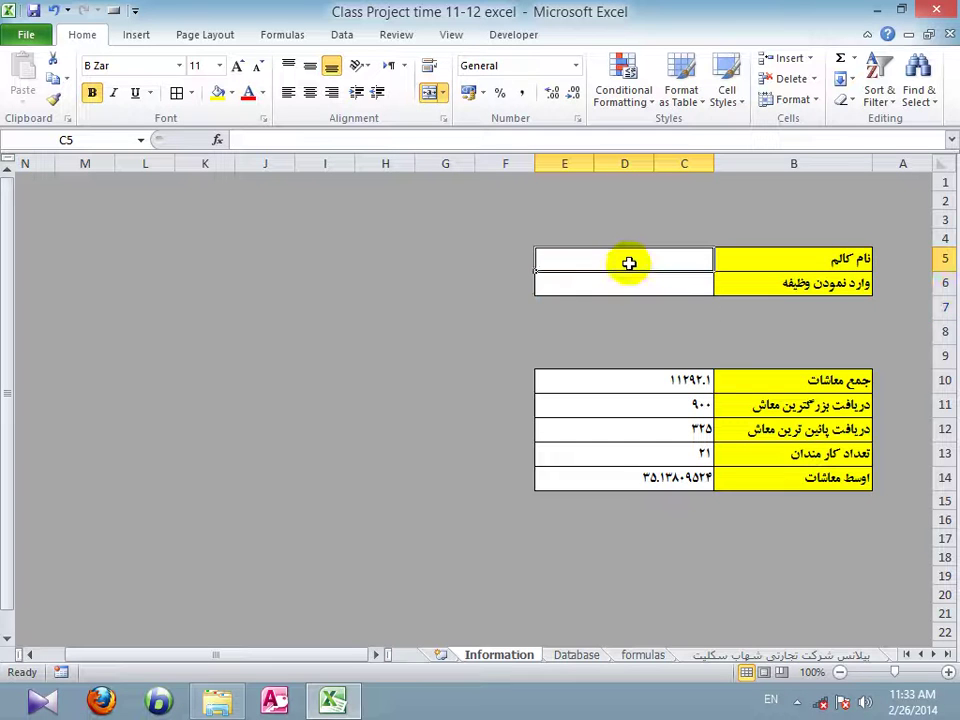
pyautogui.press('alt')
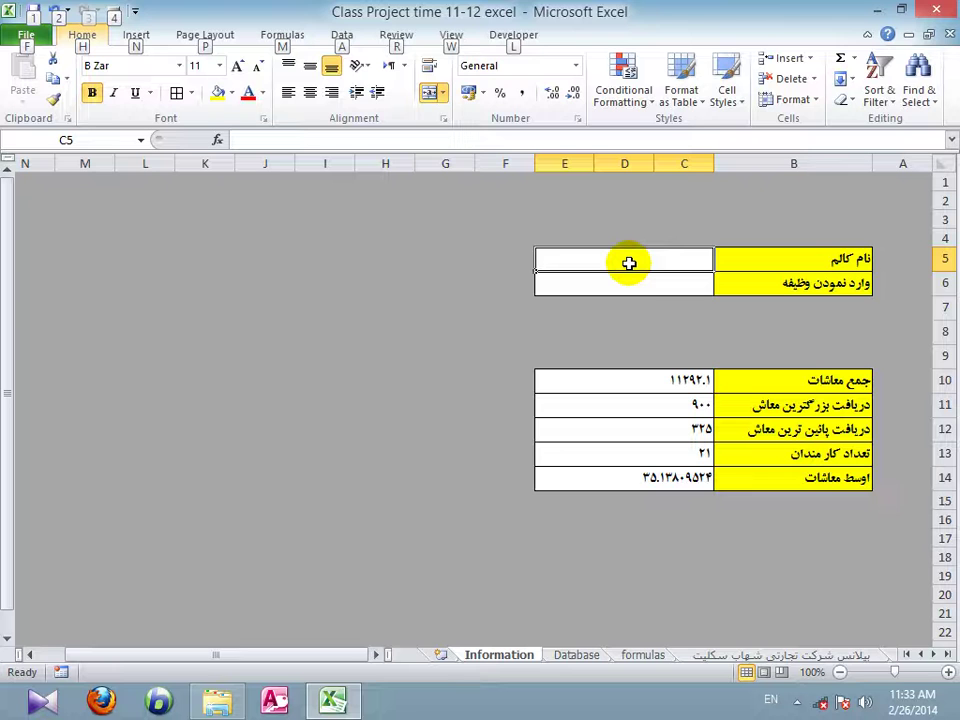
pyautogui.press('p')
pyautogui.press('o')
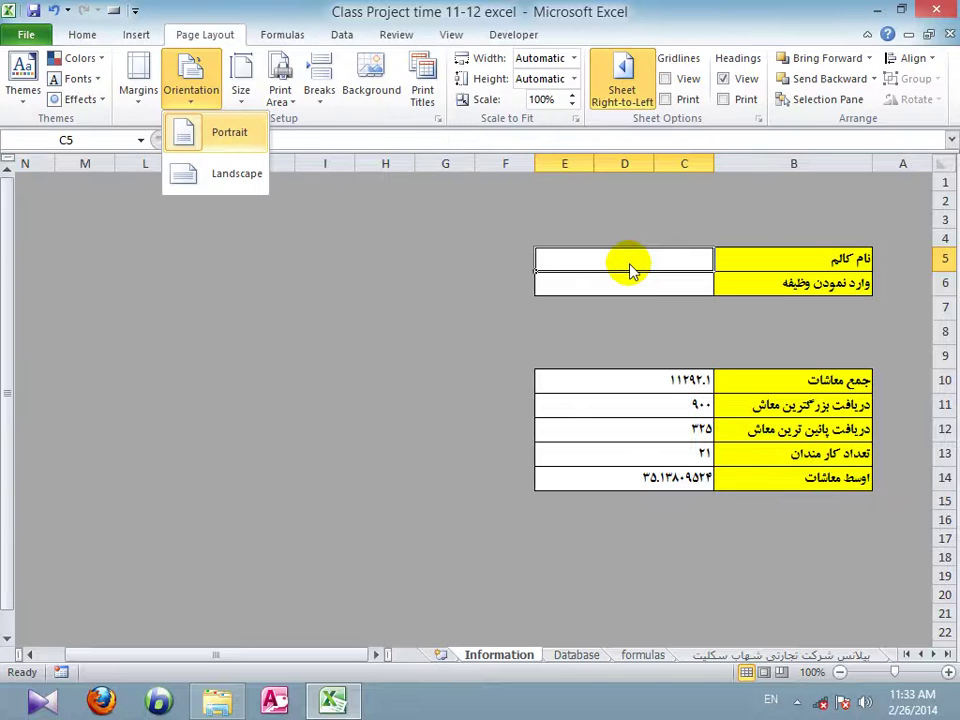
# - Enter Position as the criteria column name in C5 and IT as the criterion in C6
pyautogui.click(630, 268)
pyautogui.write('Position')
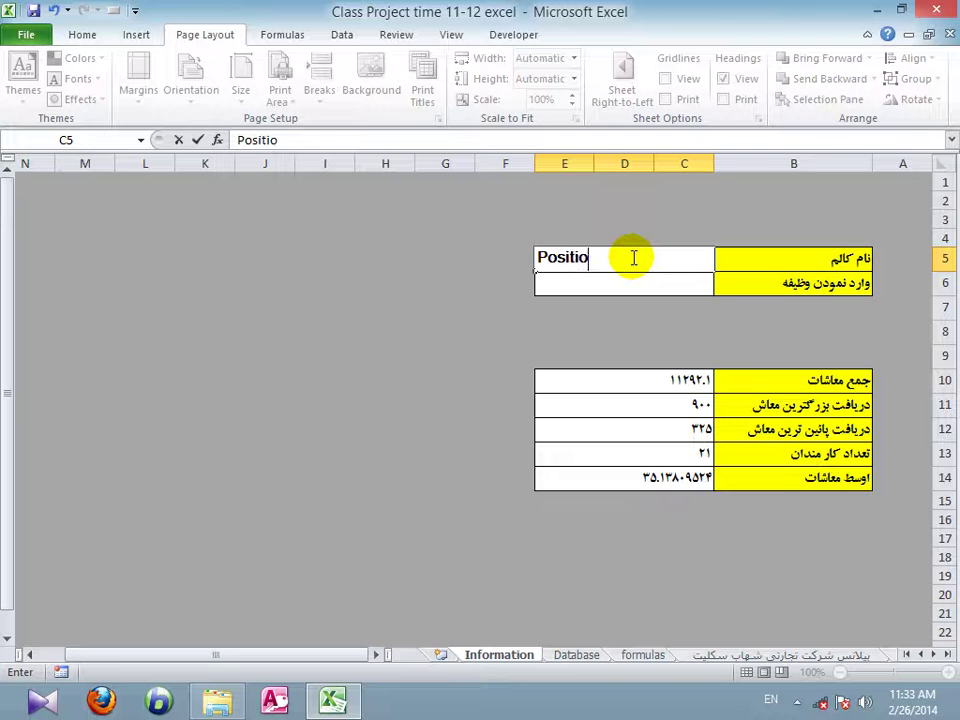
pyautogui.click(590, 287)
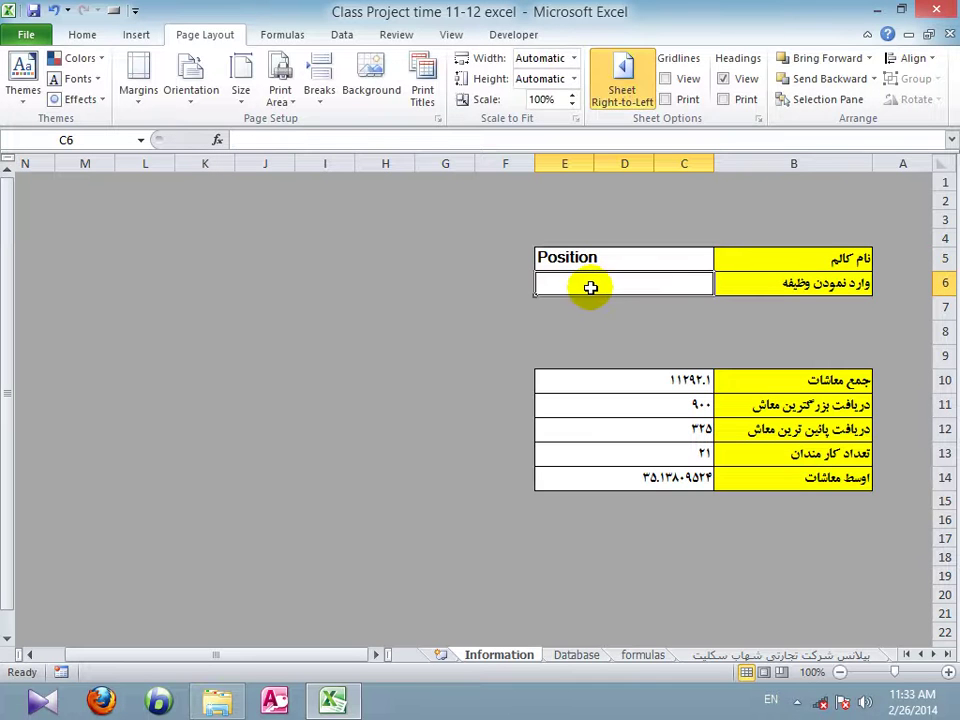
pyautogui.write('IT')
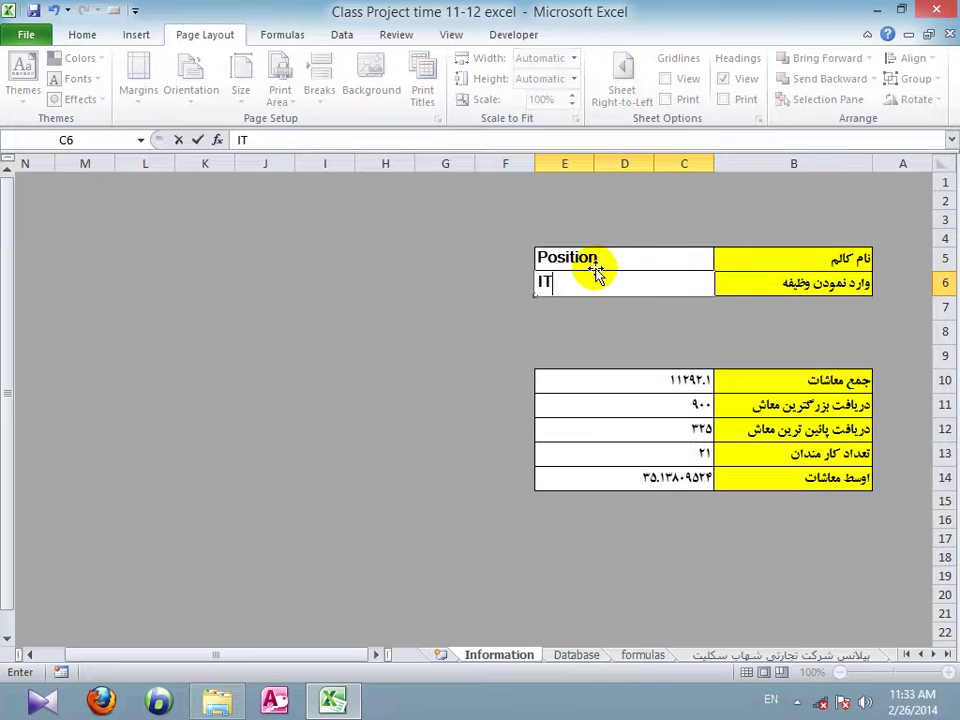
pyautogui.click(346, 332)
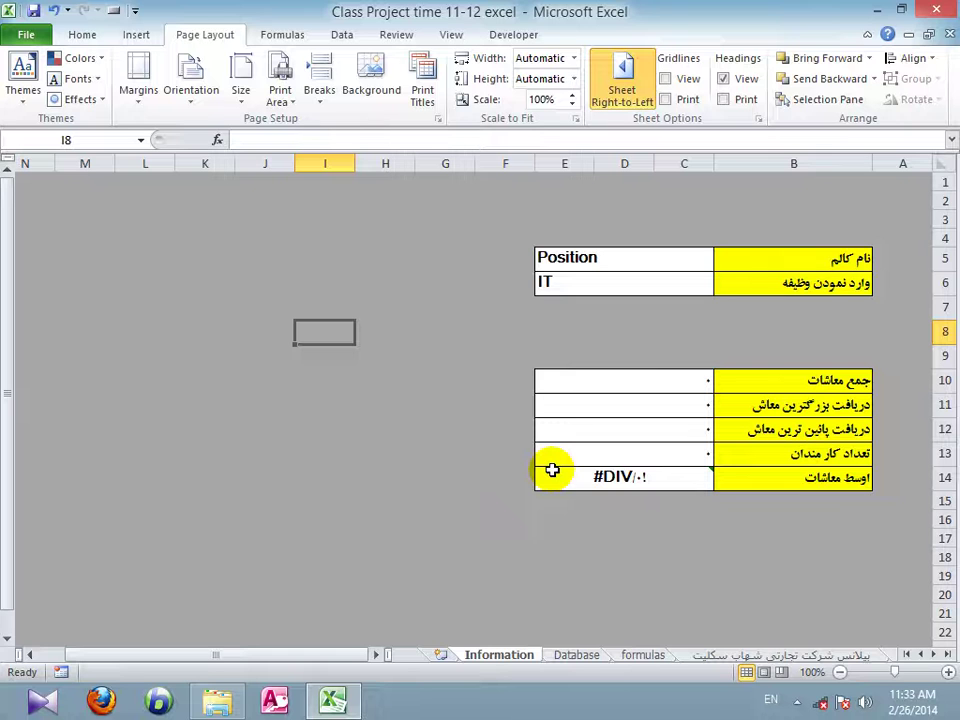
# - Change the position criterion in C6 to Manager
pyautogui.click(595, 279)
pyautogui.write('Manager')
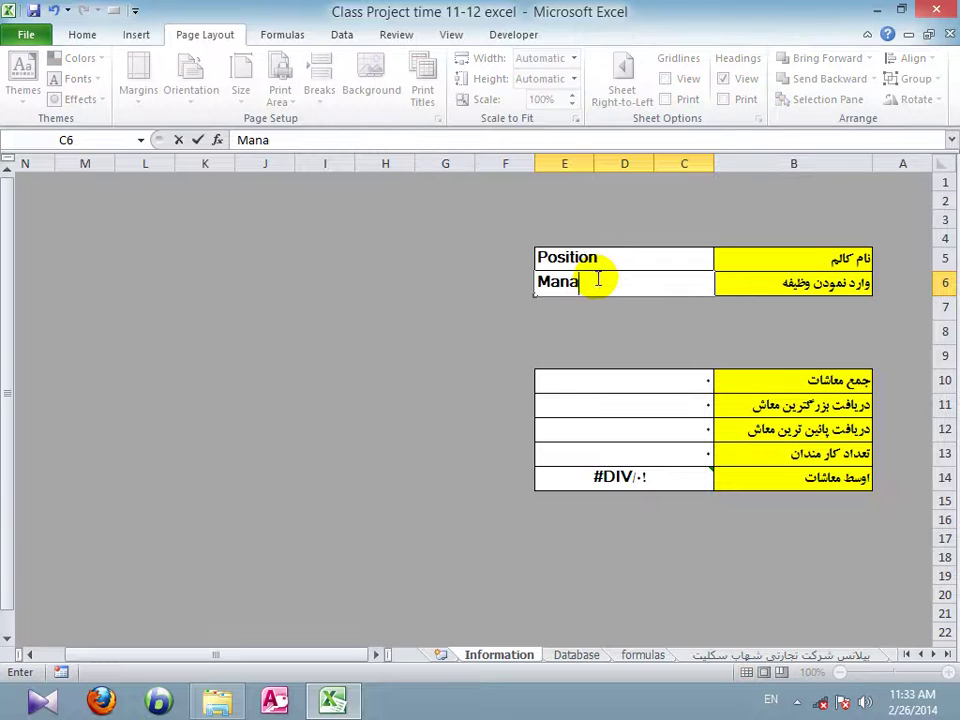
pyautogui.click(454, 302)
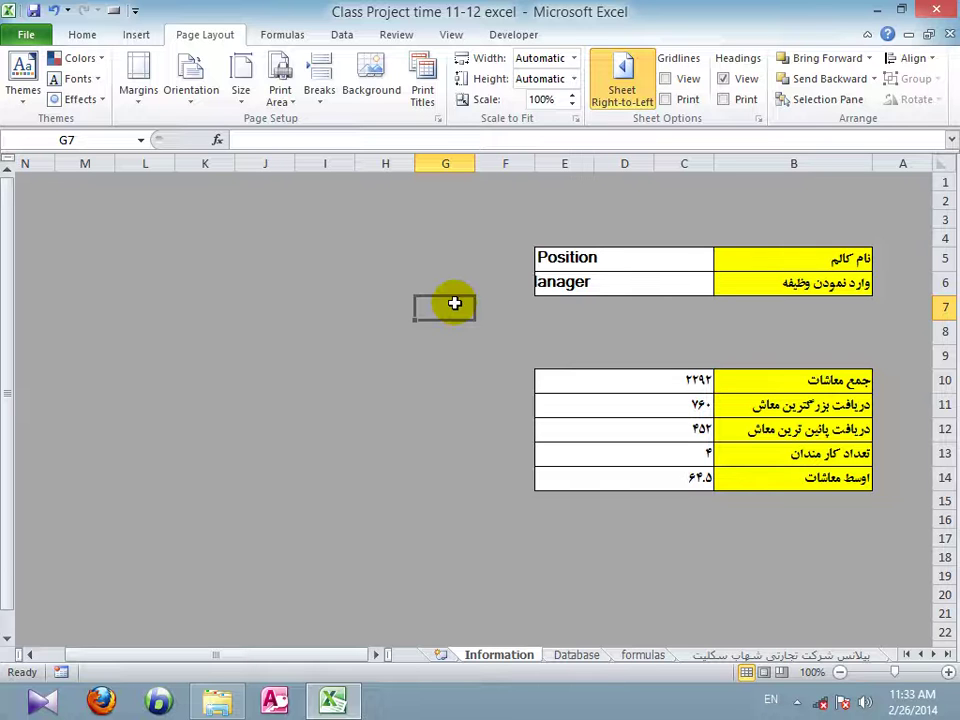
# - Change the position criterion in C6 to cook and check the average formula in C14
pyautogui.click(555, 284)
pyautogui.write('cook')
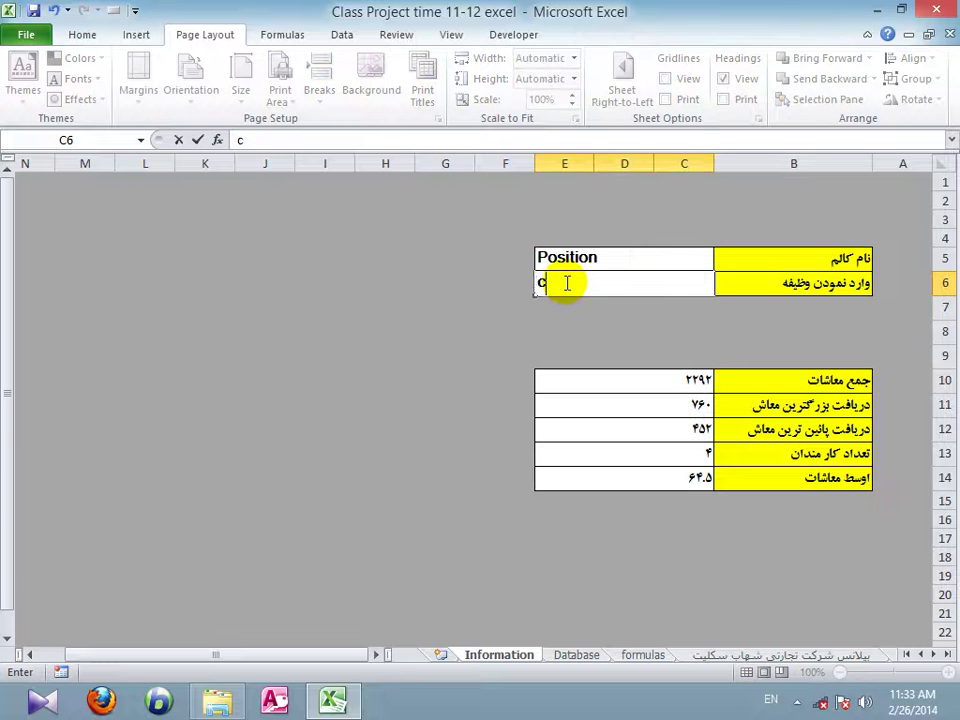
pyautogui.click(427, 356)
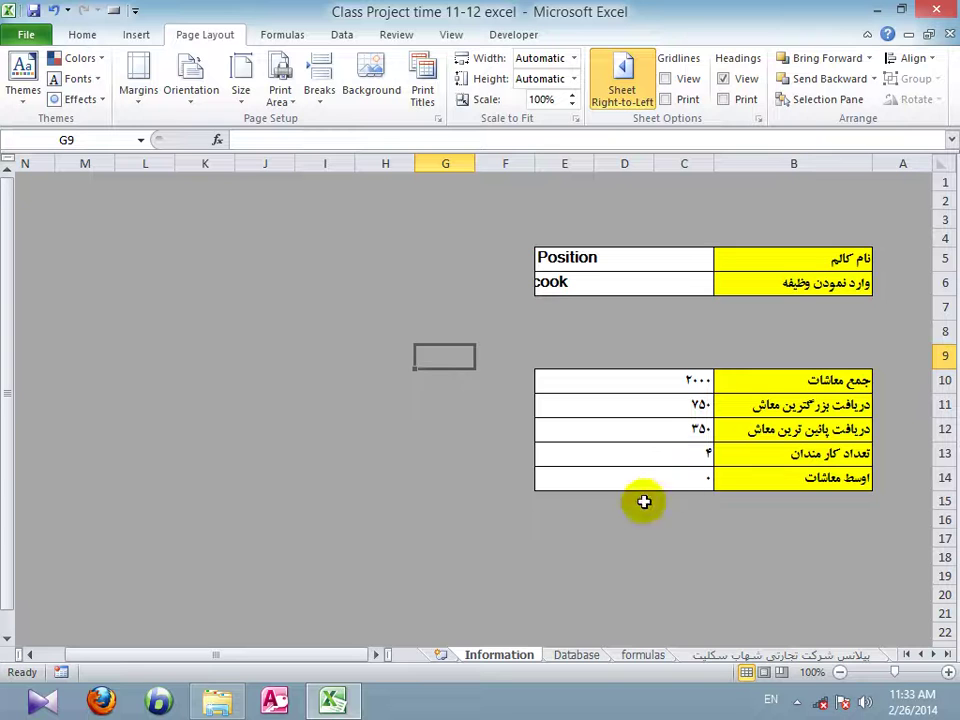
pyautogui.click(669, 482)
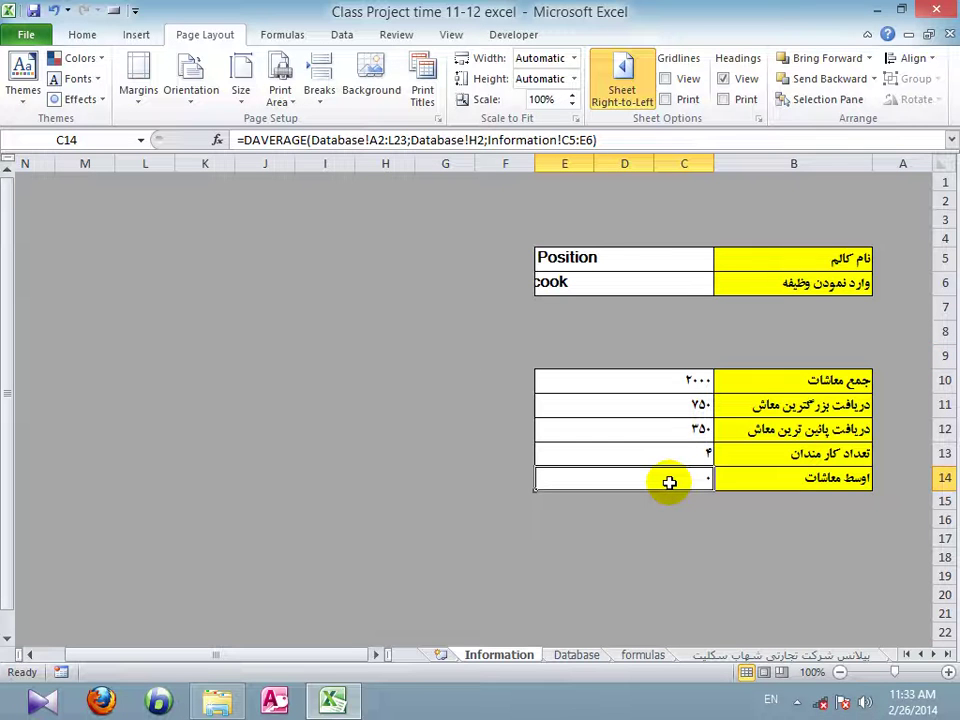
# - Change the position criterion in C6 to Driver
pyautogui.click(599, 281)
pyautogui.write('Driver')
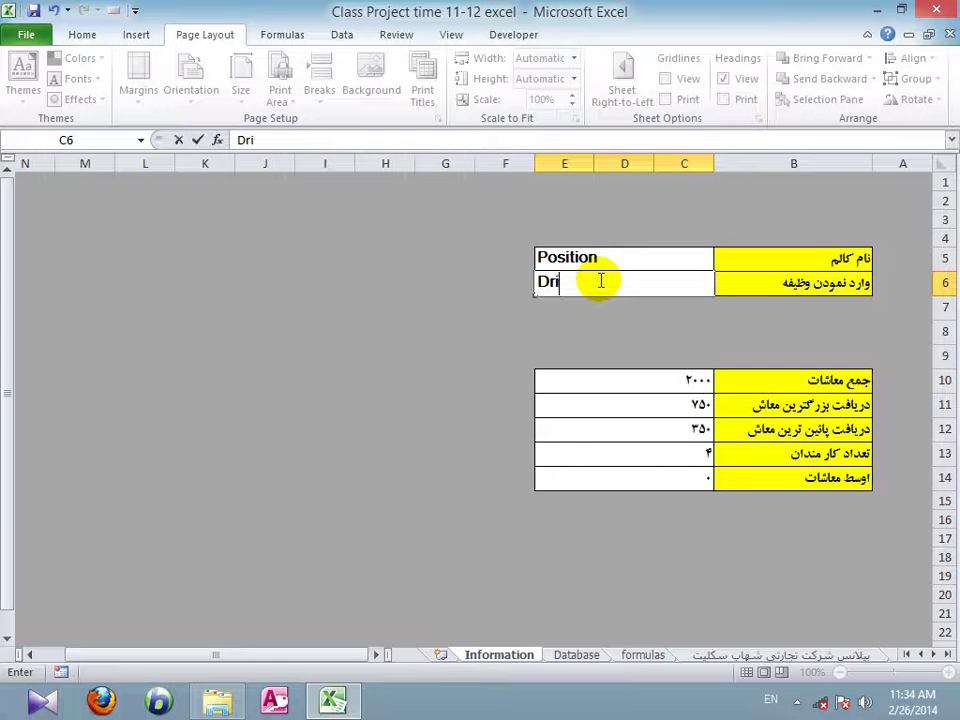
pyautogui.click(437, 348)
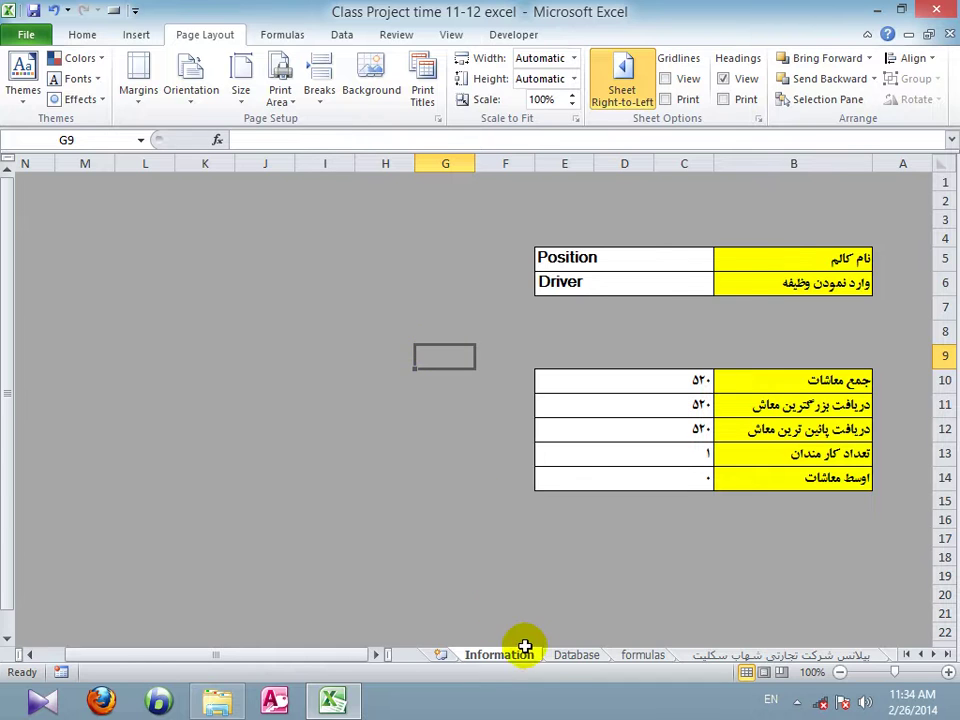
# - Set the position in C11 of the Database sheet to Driver and return to the results on the Information sheet
pyautogui.click(578, 654)
pyautogui.click(208, 393)
pyautogui.write('Driver')
pyautogui.click(165, 447)
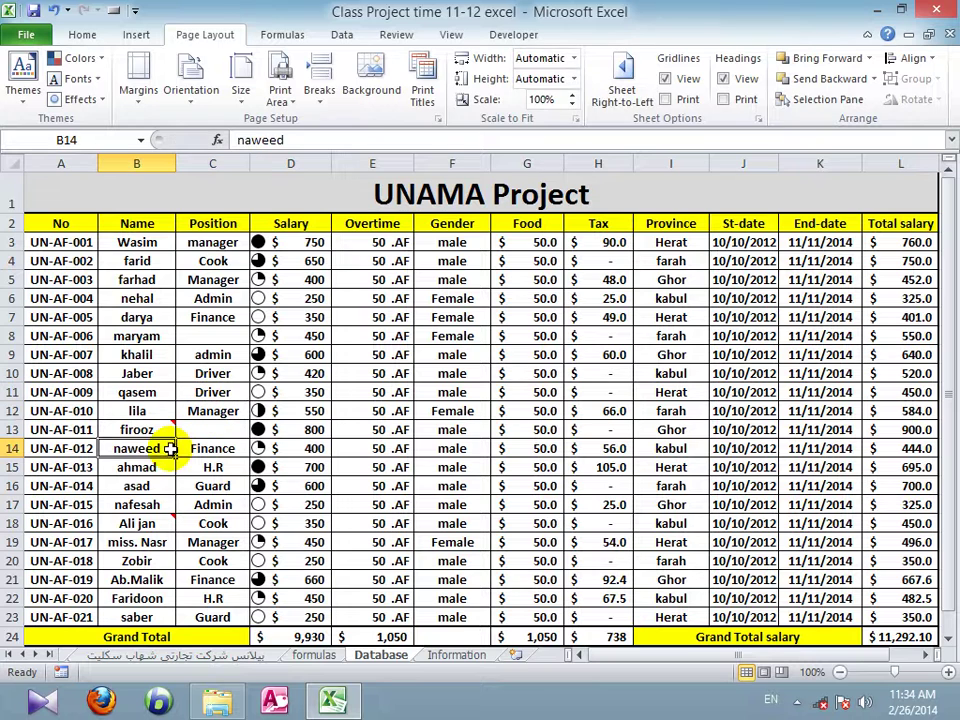
pyautogui.click(452, 652)
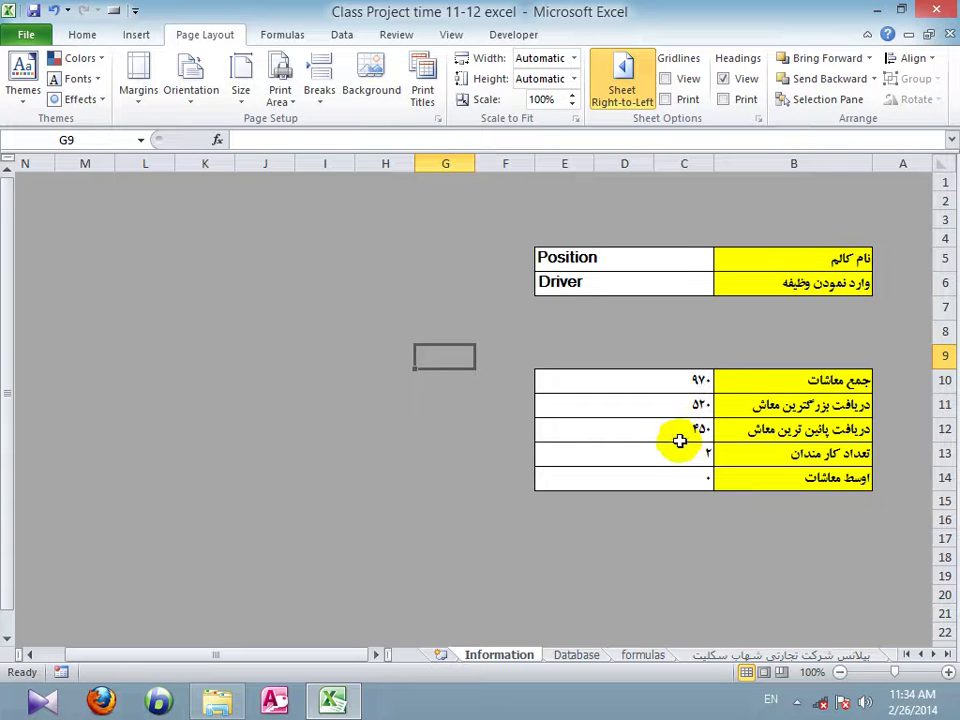
# - Change the criteria column name in C5 to Province
pyautogui.click(613, 269)
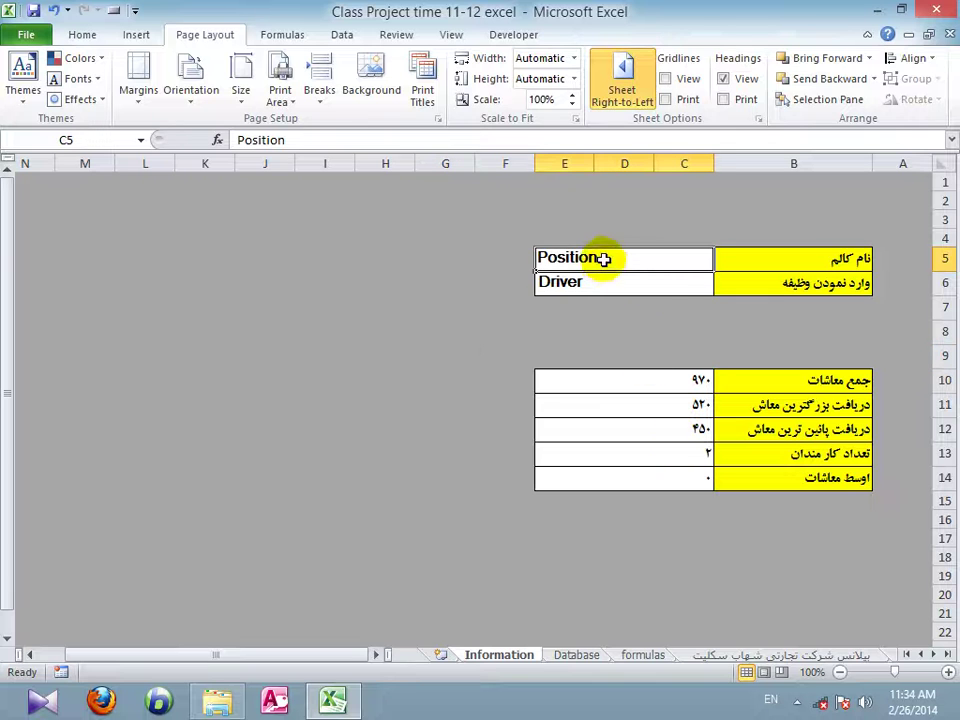
pyautogui.write('Pro')
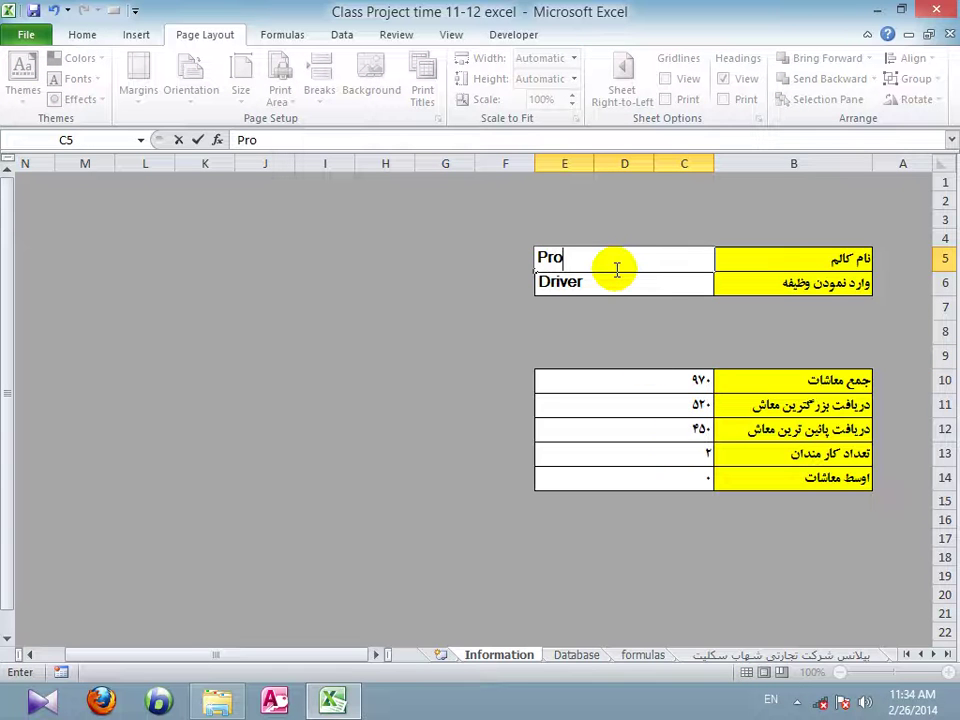
pyautogui.write('vince')
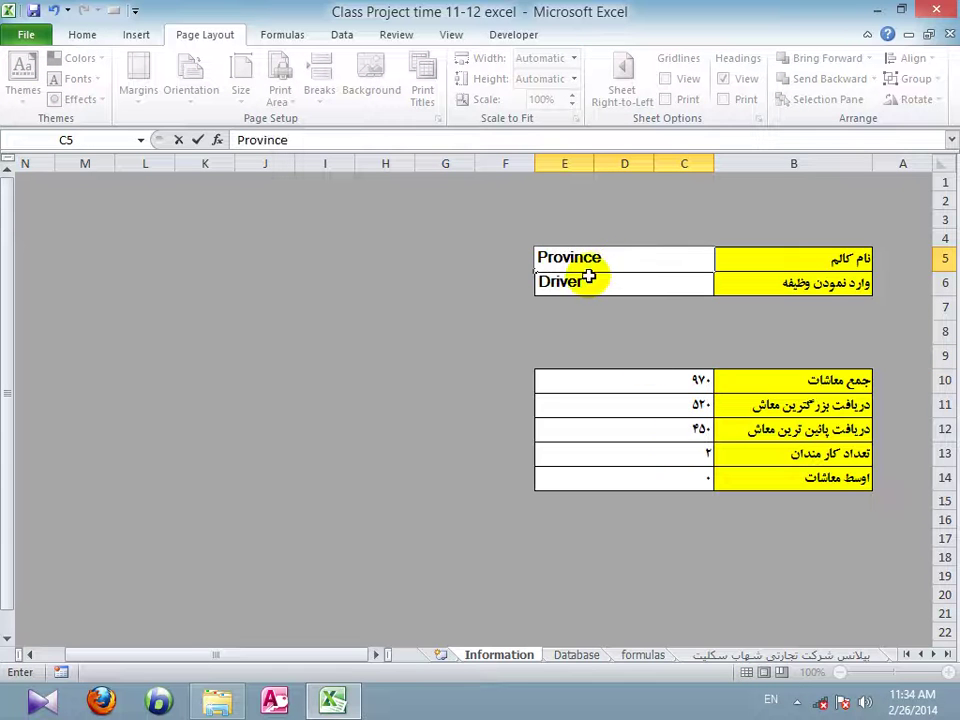
pyautogui.click(617, 304)
# - Center the contents of the two criteria cells C5 and C6 horizontally
pyautogui.moveTo(606, 260); pyautogui.dragTo(606, 272)
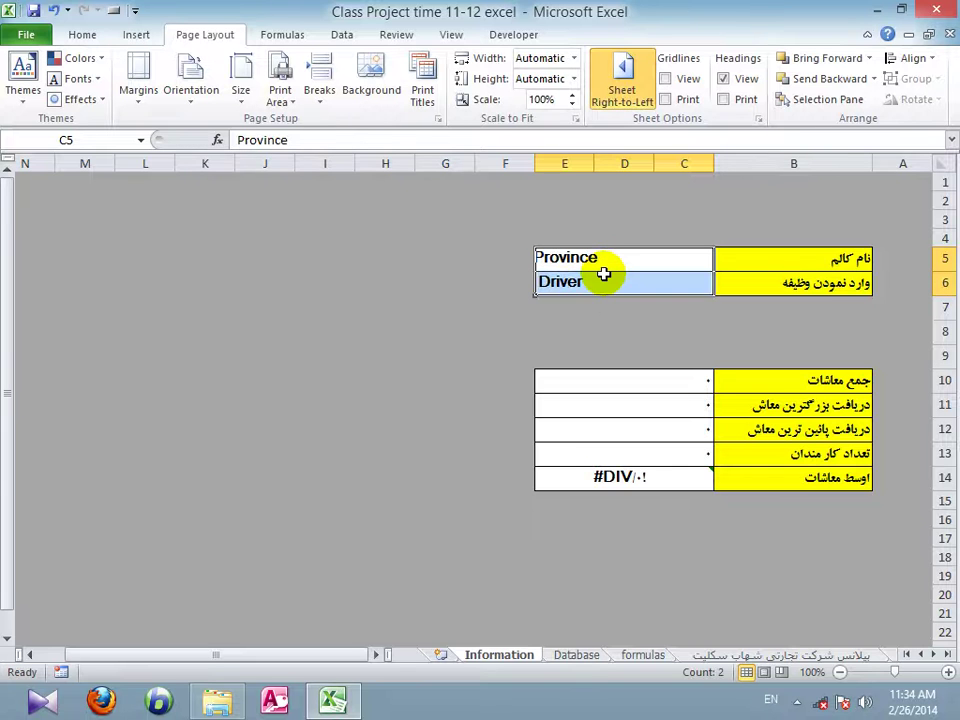
pyautogui.click(81, 34)
pyautogui.click(311, 92)
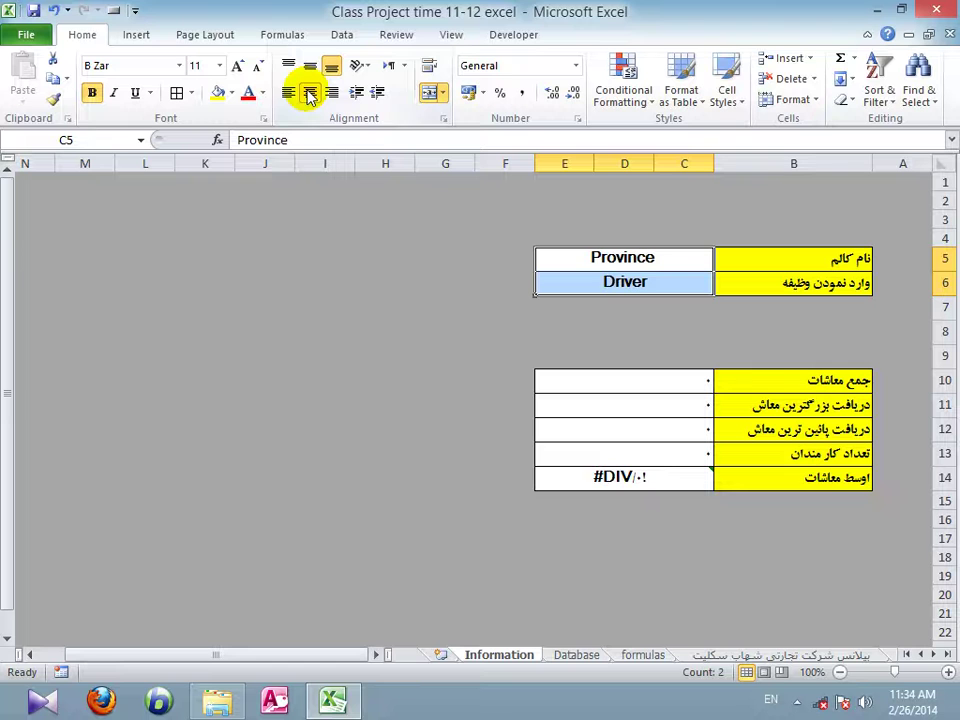
# - Enter Herat as the province criterion in C6
pyautogui.click(611, 284)
pyautogui.write('Herat')
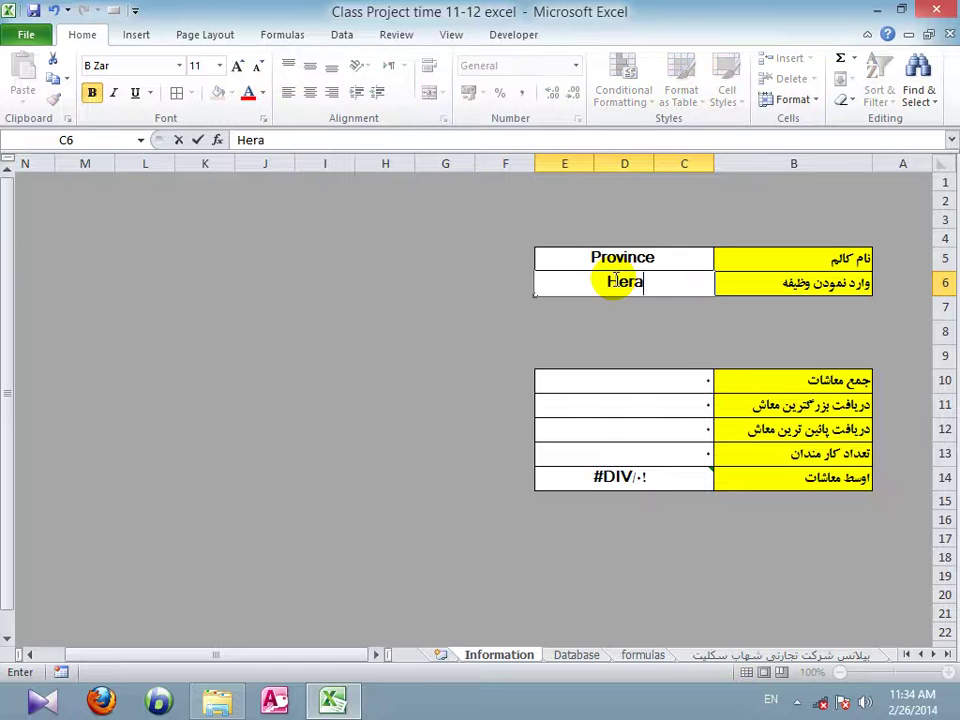
pyautogui.click(472, 331)
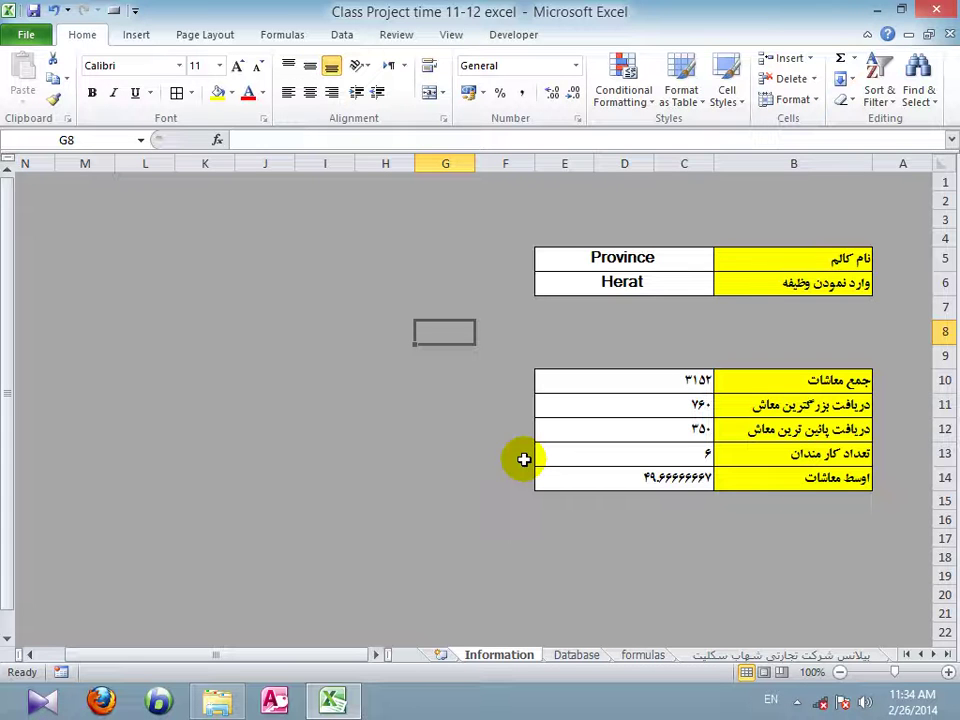
# - Change the province criterion in C6 to farah
pyautogui.click(628, 281)
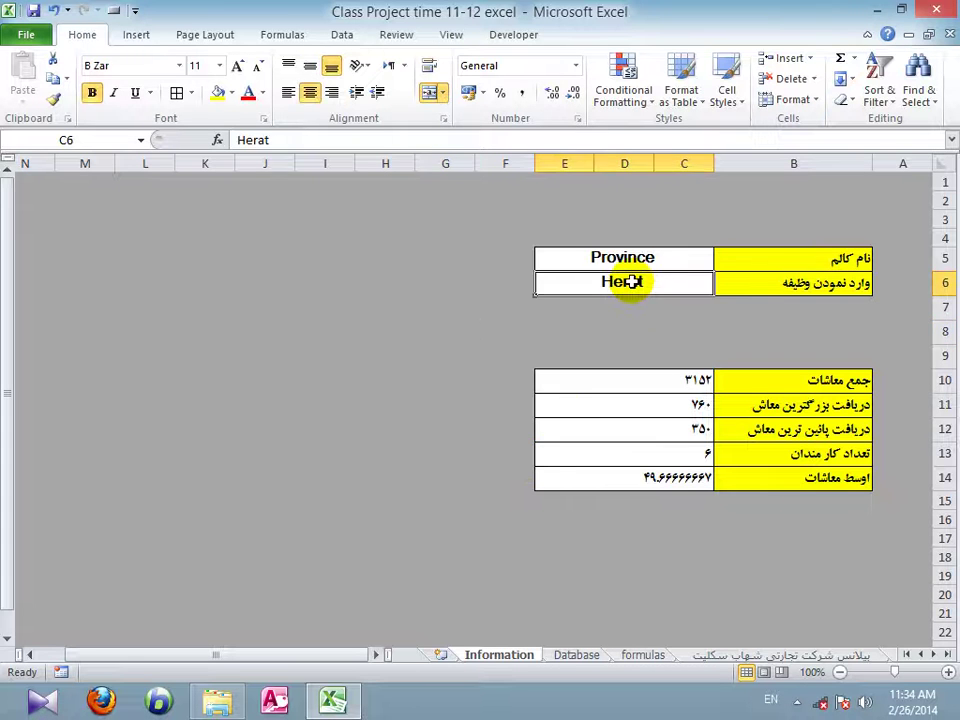
pyautogui.write('farah')
pyautogui.click(554, 331)
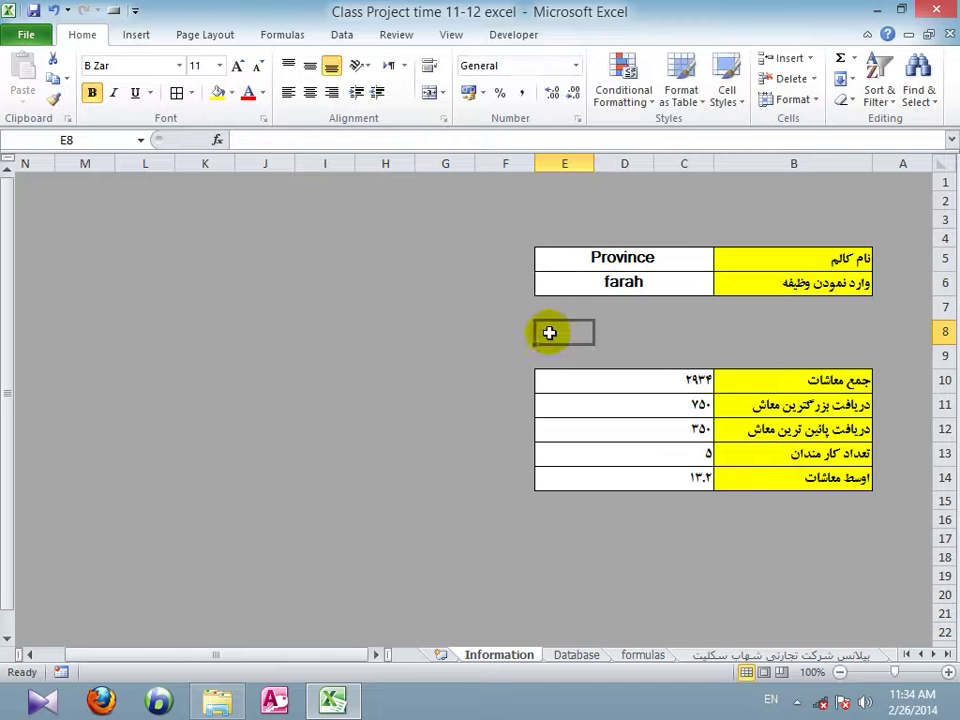
# - Change the province criterion in C6 of the Information sheet to kabul
pyautogui.click(622, 282)
pyautogui.write('ka')
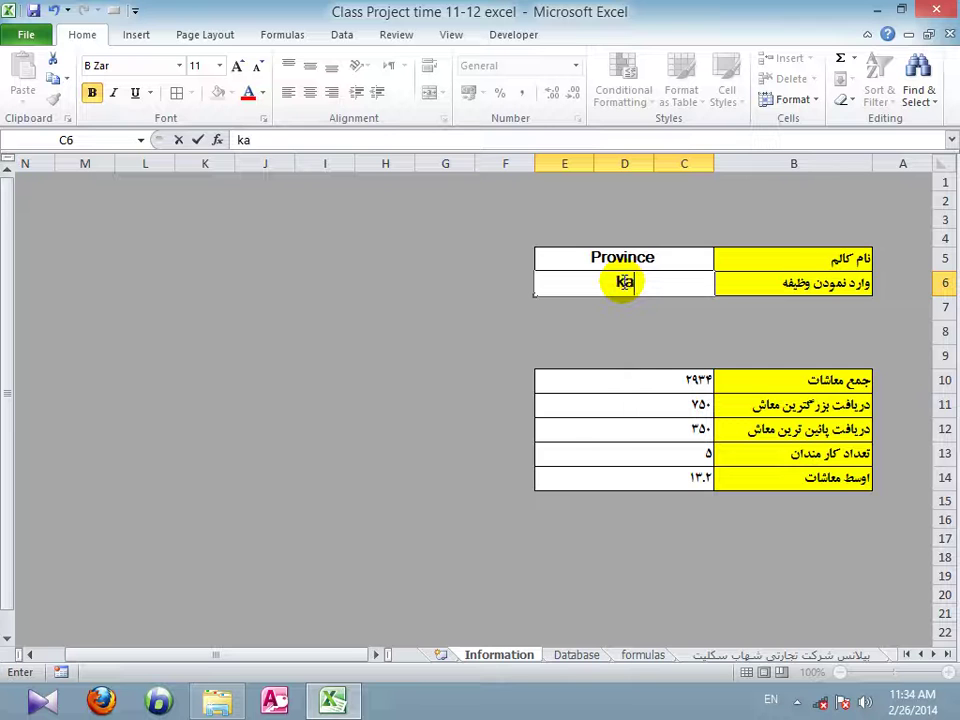
pyautogui.write('bul')
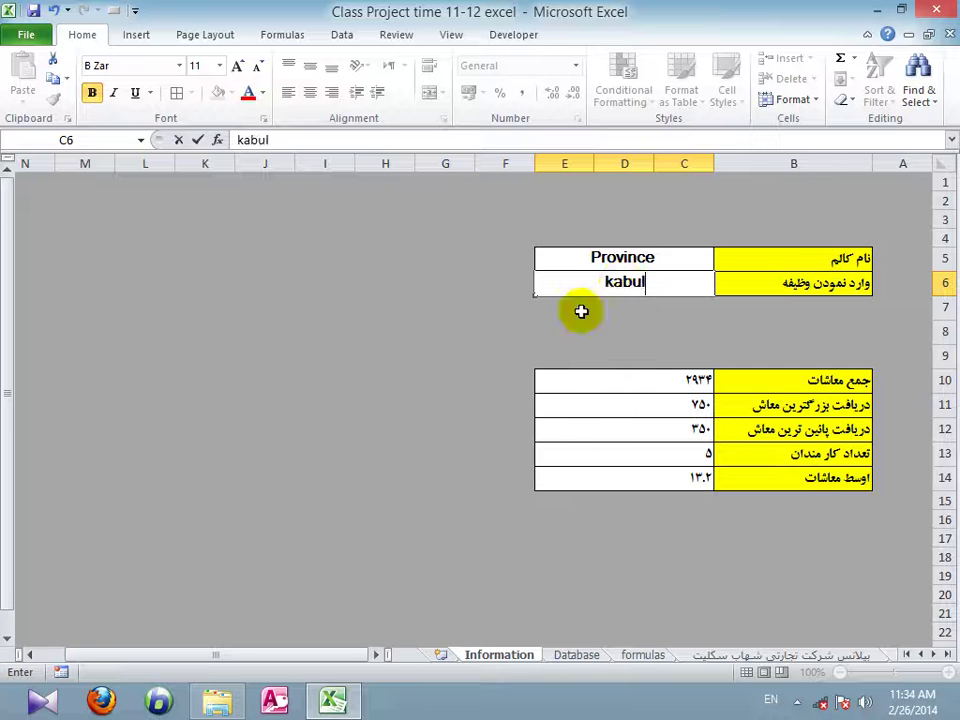
pyautogui.click(494, 354)
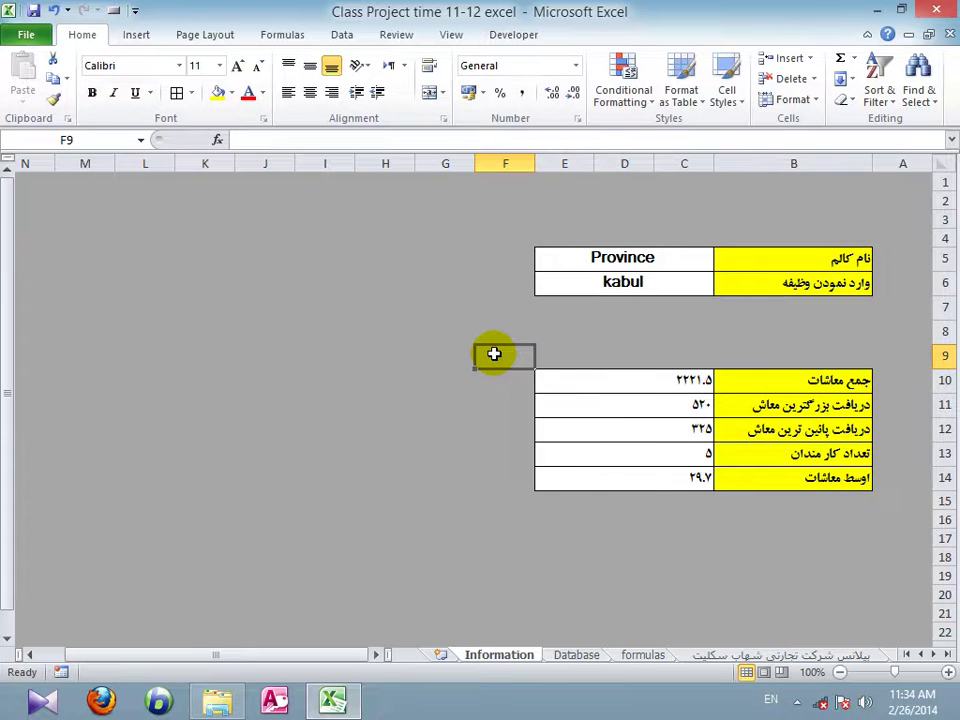
# - Change the criteria column name in C5 to No and enter the sixth employee's record number in C6
pyautogui.click(566, 259)
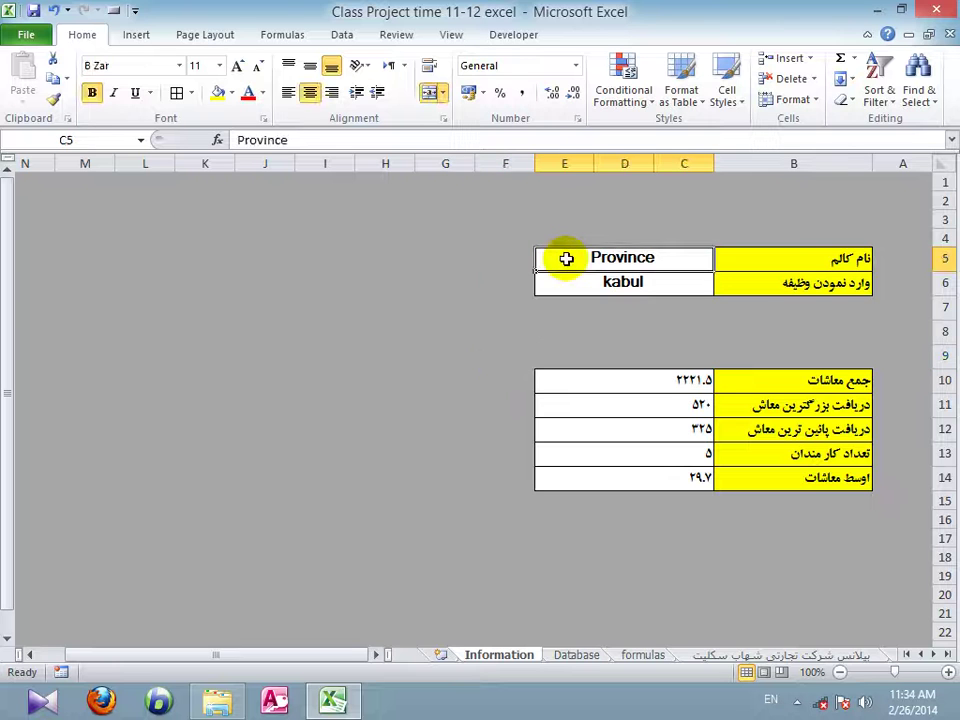
pyautogui.write('No')
pyautogui.press('Return')
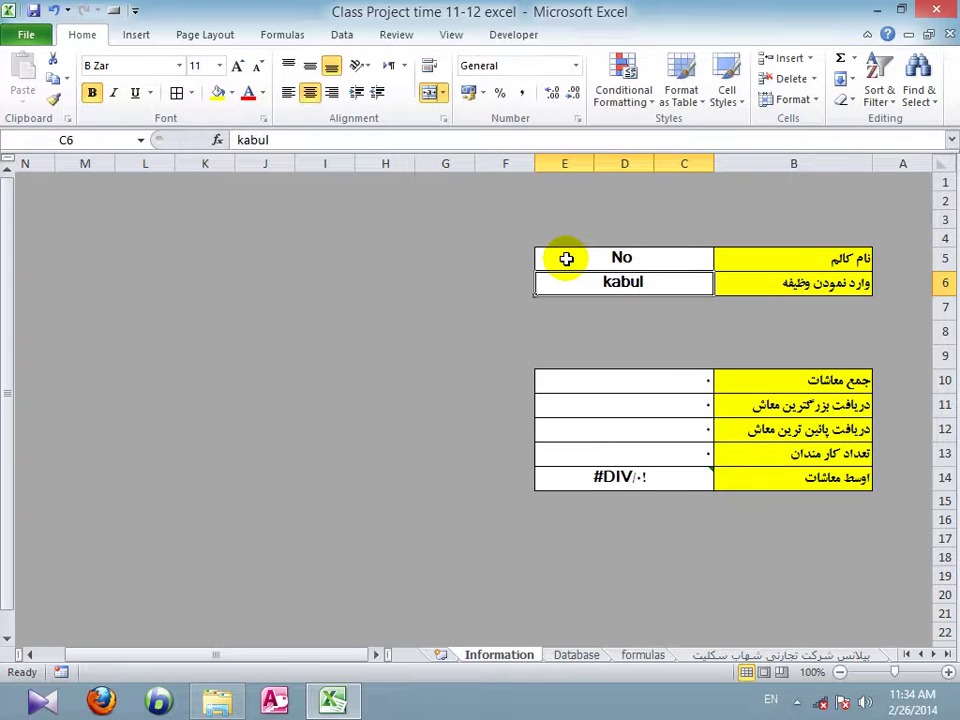
pyautogui.write('UN')
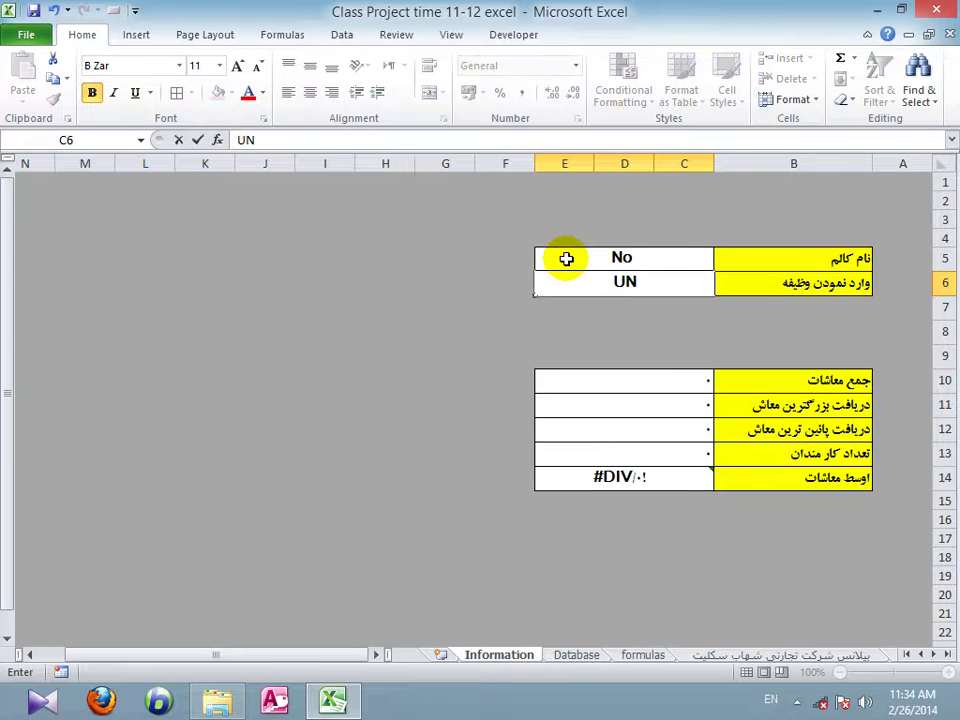
pyautogui.write('-AF-')
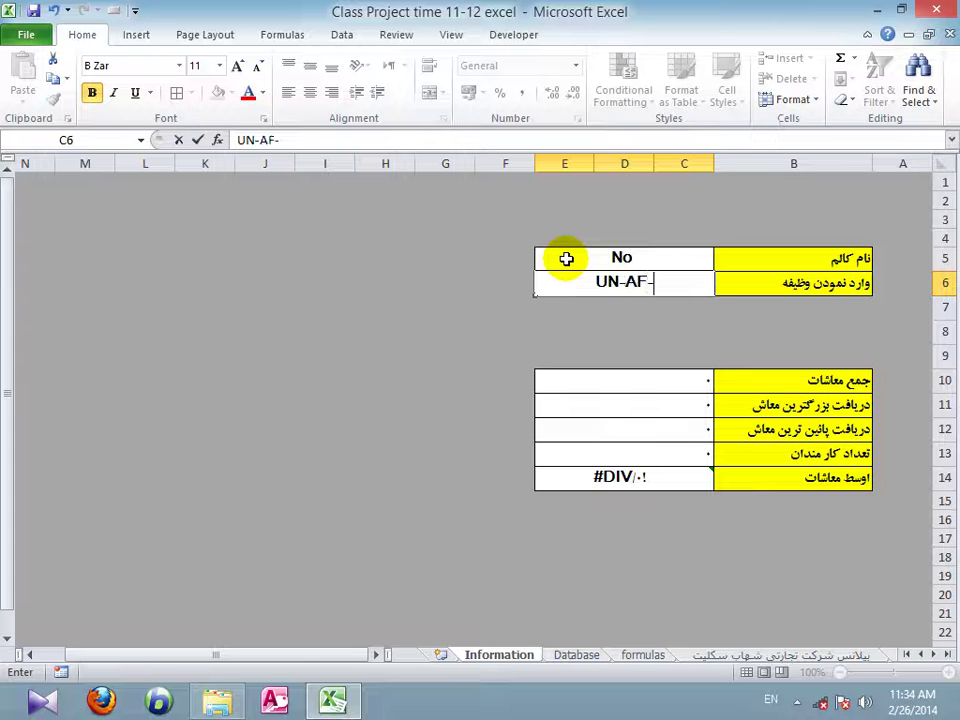
pyautogui.write('004')
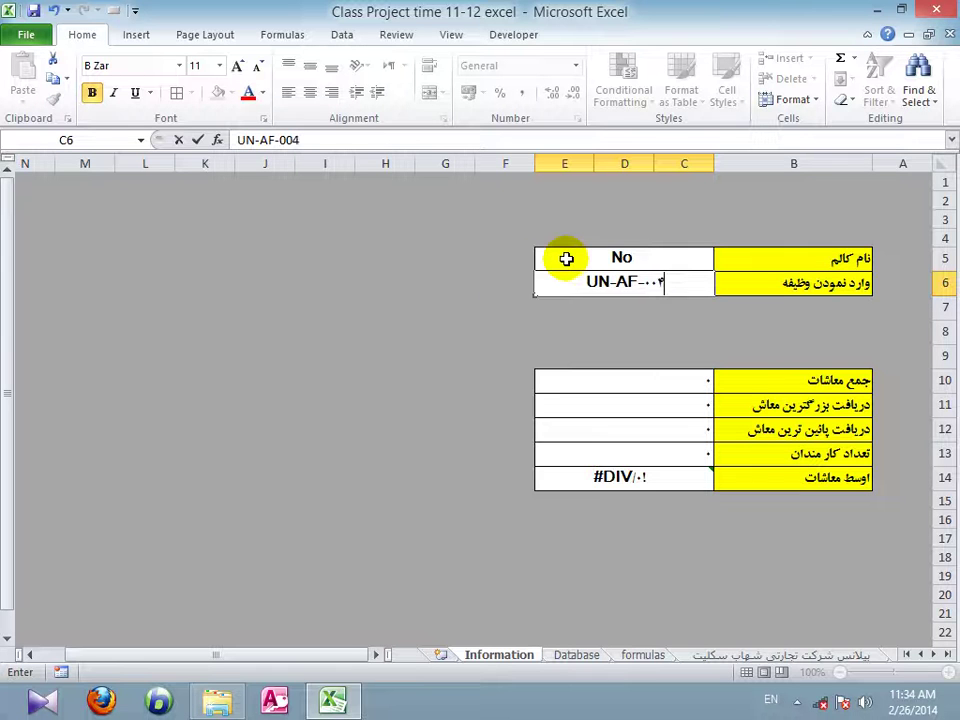
pyautogui.press('BackSpace')
pyautogui.write('6')
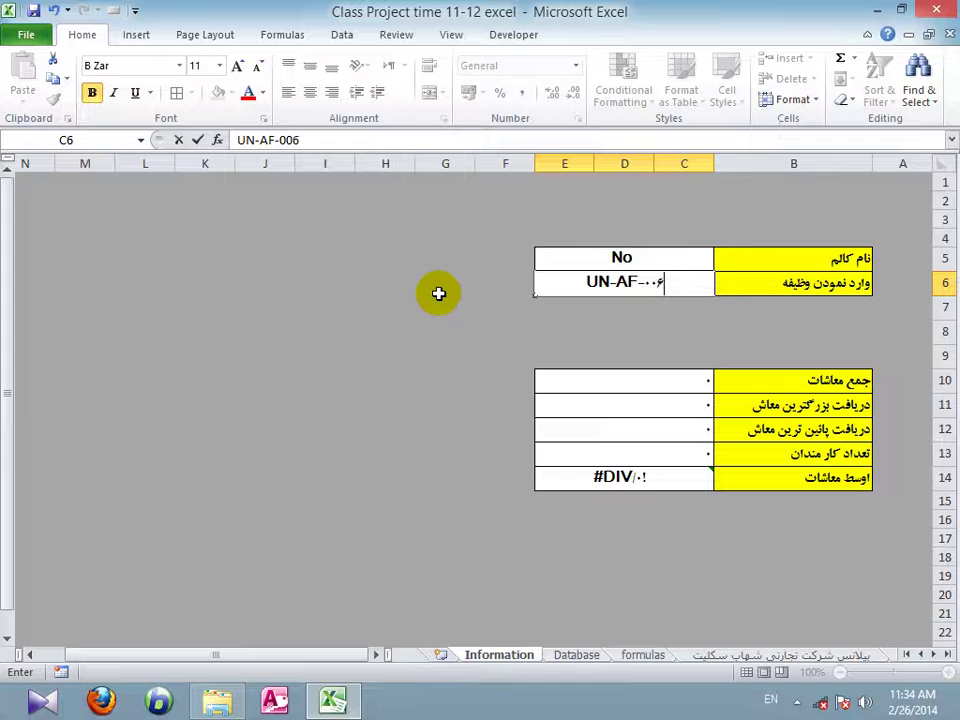
pyautogui.hotkey('ctrl', 'Return')
pyautogui.moveTo(354, 350); pyautogui.dragTo(357, 357)
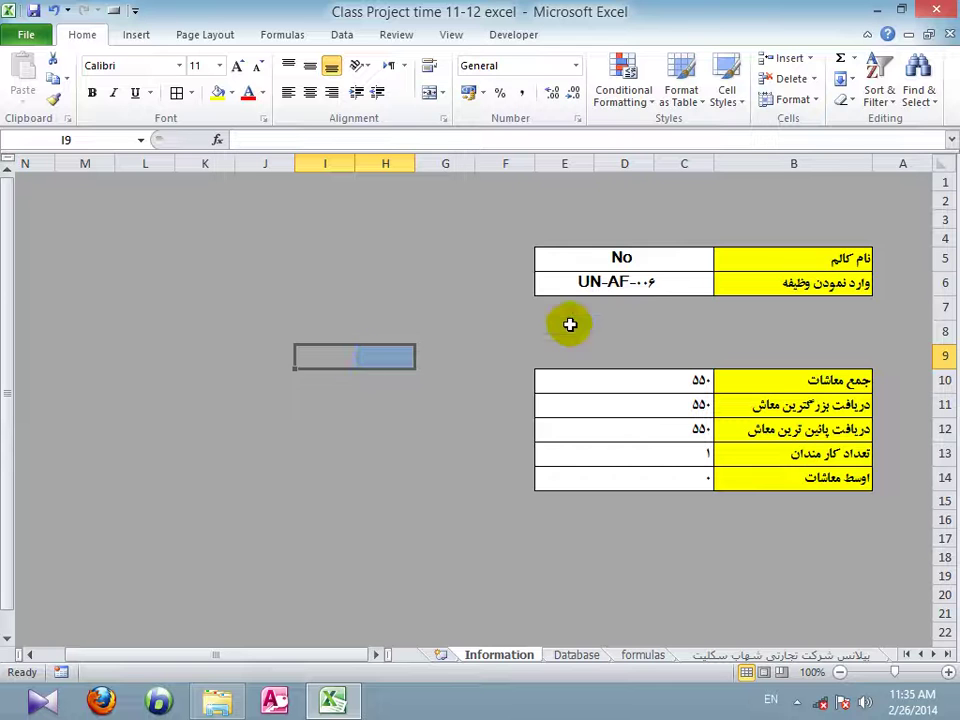
# - Replace the criterion in C6 with the eighth employee's record number
pyautogui.doubleClick(672, 282)
pyautogui.press('BackSpace')
pyautogui.write('8')
pyautogui.click(474, 354)
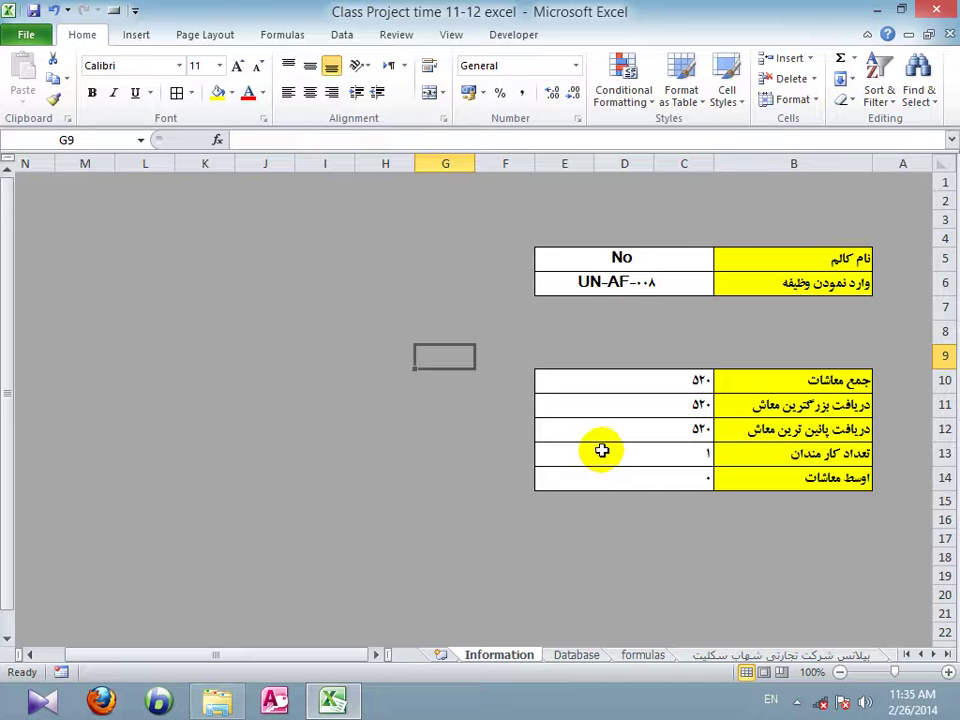
# - Change the criteria column name in C5 to gender and enter Male as the criterion in C6
pyautogui.click(627, 257)
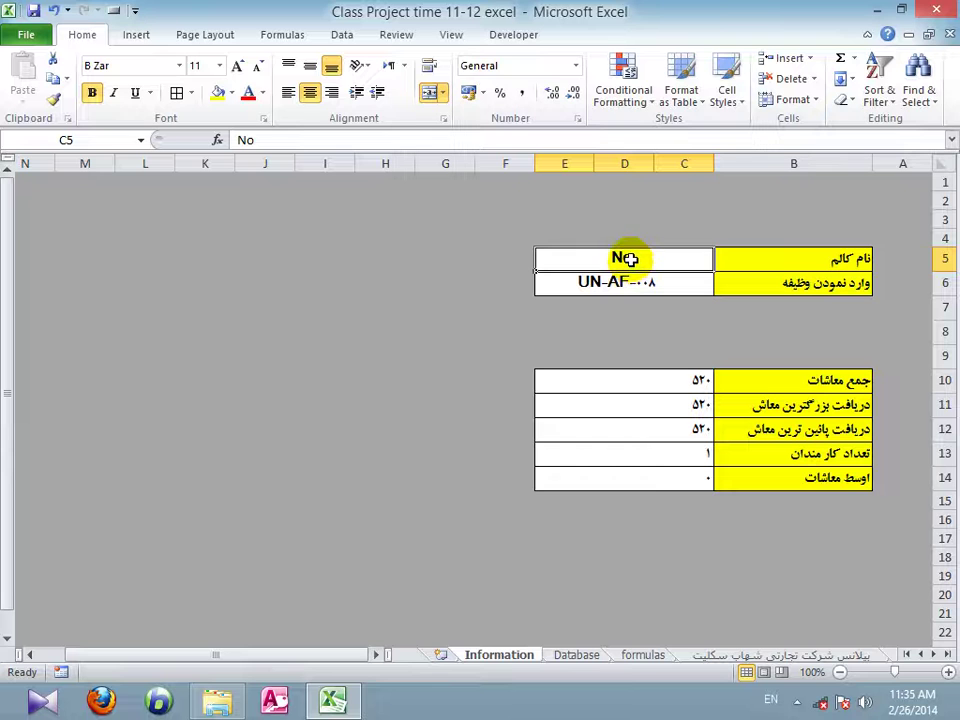
pyautogui.press('BackSpace')
pyautogui.write('gender')
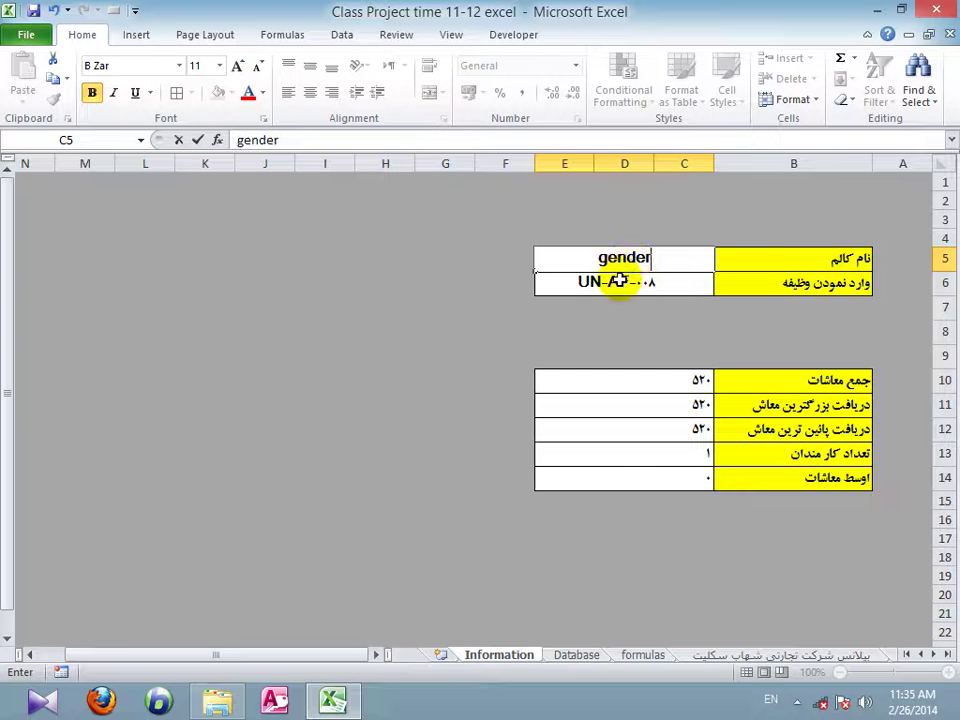
pyautogui.click(615, 281)
pyautogui.write('Male')
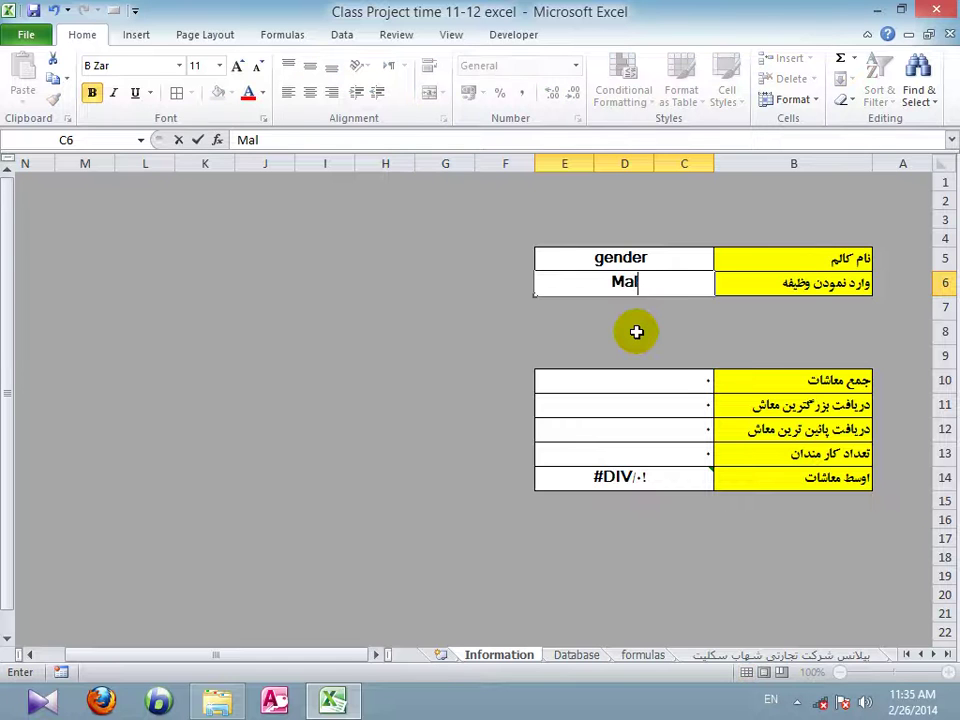
pyautogui.click(518, 334)
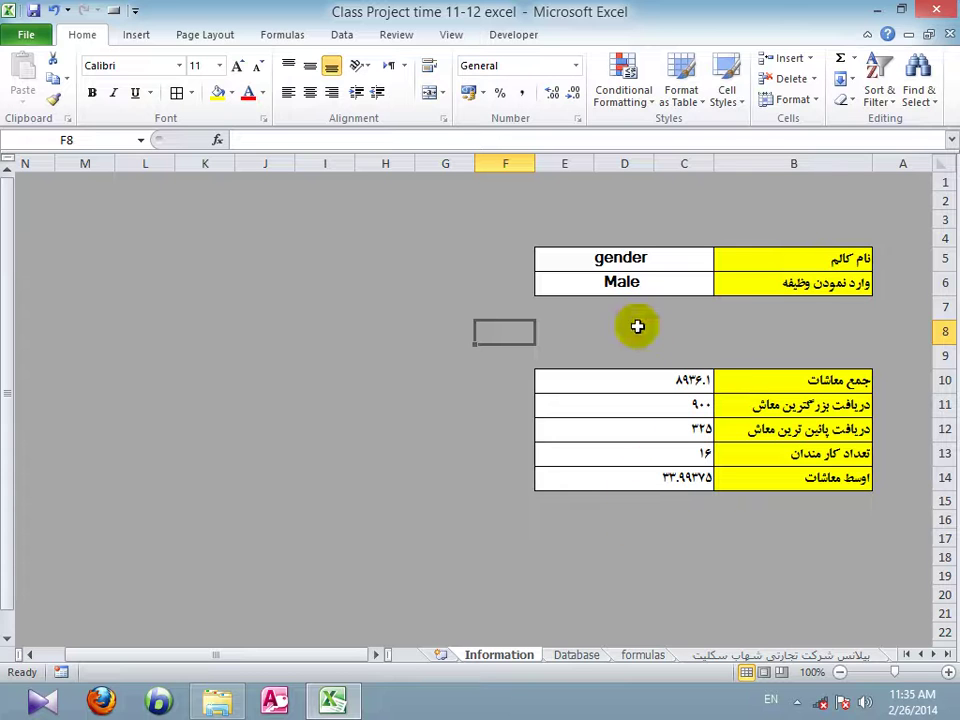
# - Change the gender criterion in C6 to Female
pyautogui.click(619, 290)
pyautogui.write('Female')
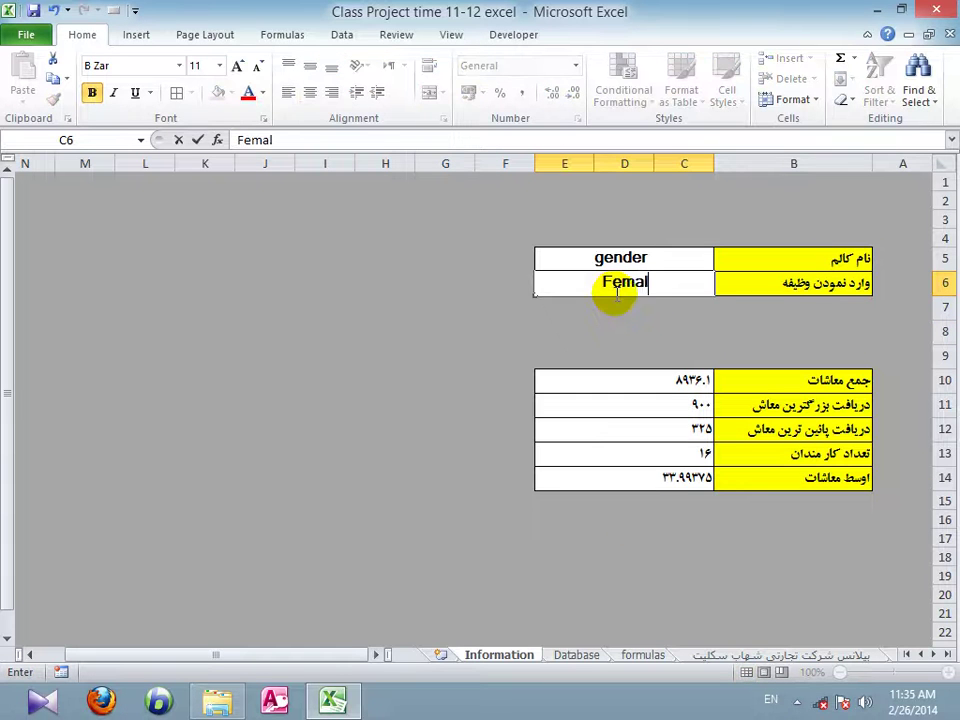
pyautogui.click(575, 328)
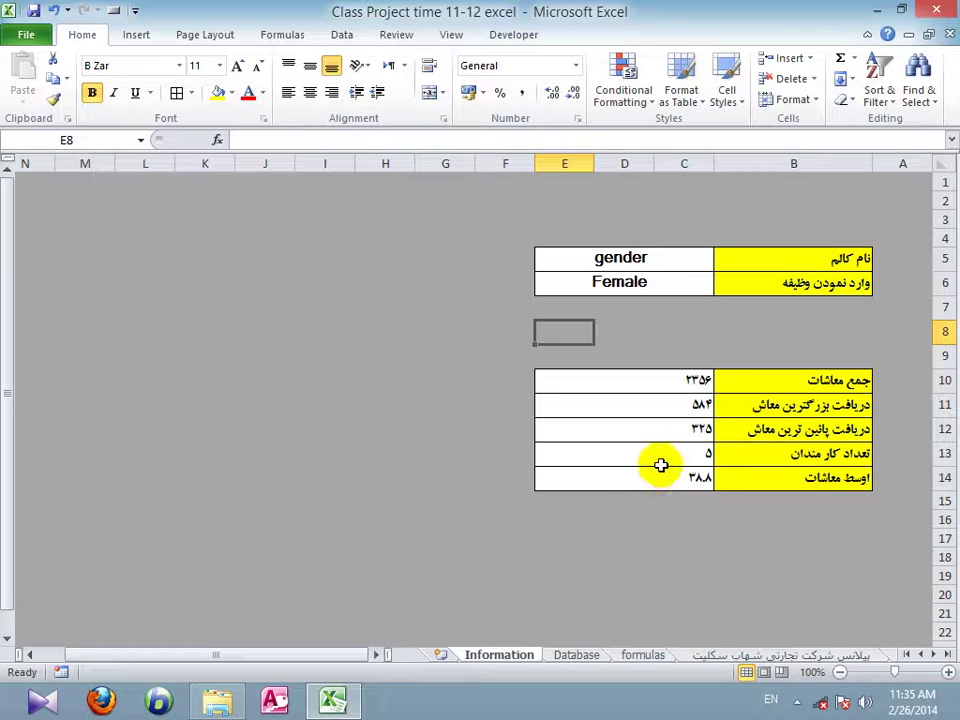
# - Review the employee count and average results and compare the criteria column name with the Database sheet's headings
pyautogui.click(661, 465)
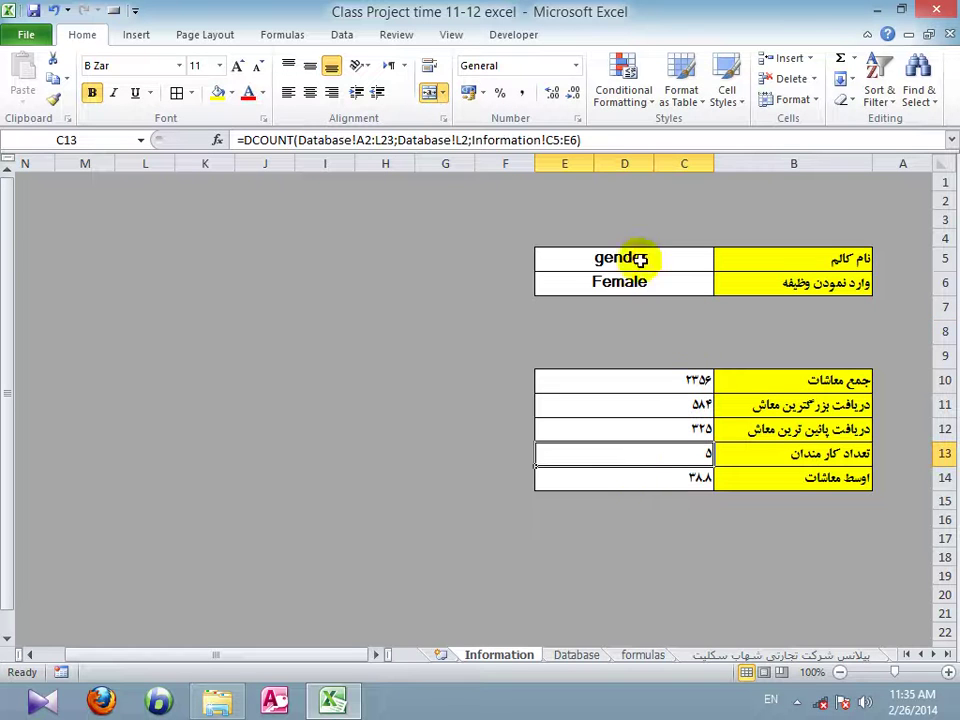
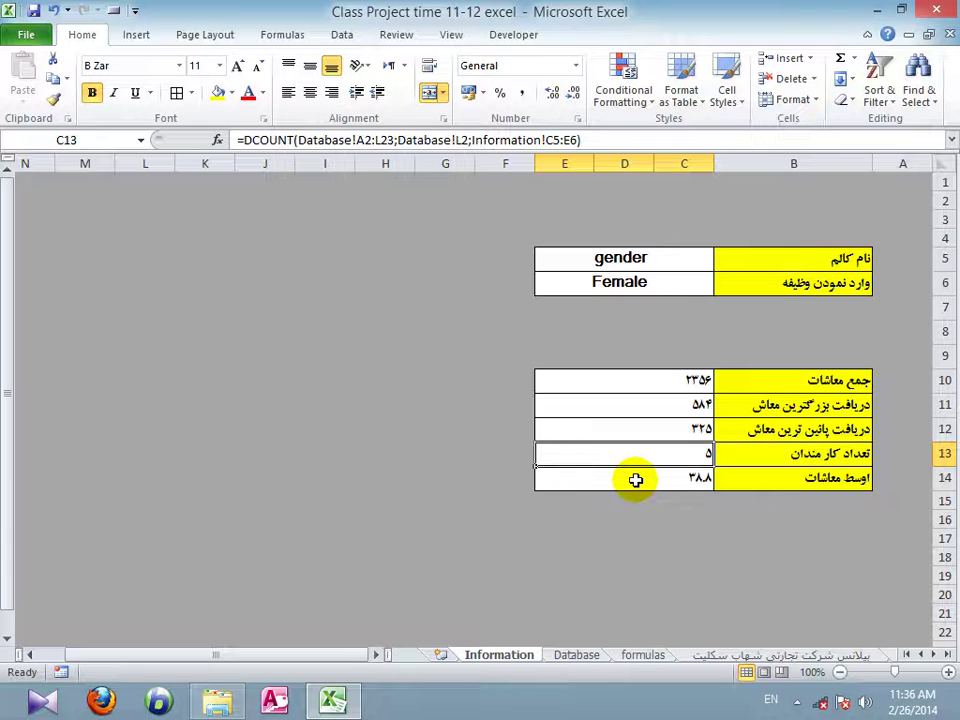
pyautogui.click(635, 480)
pyautogui.click(481, 412)
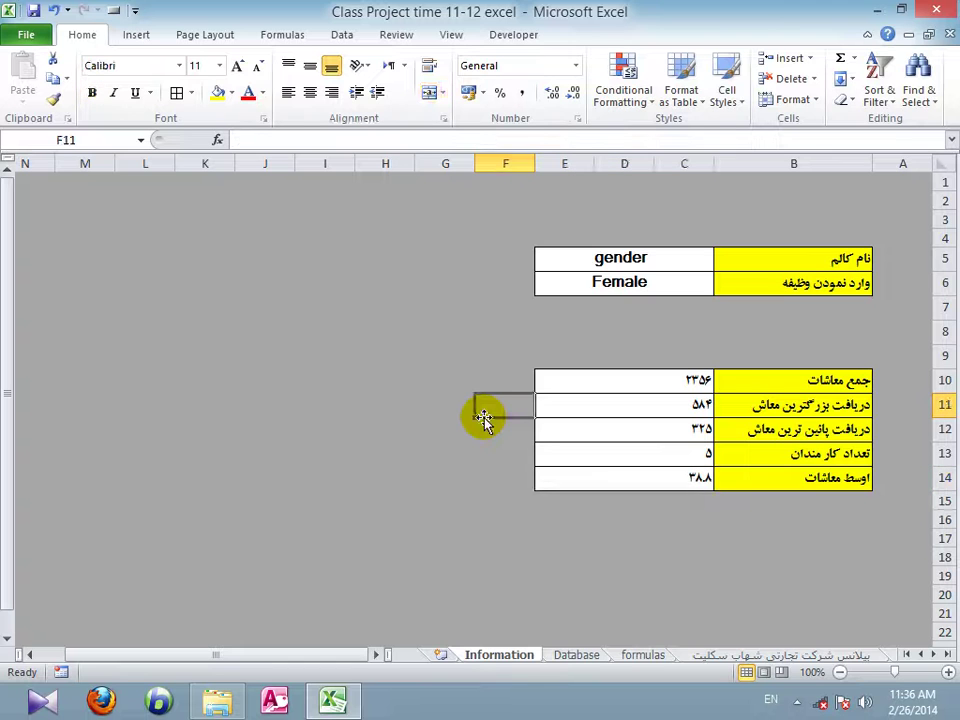
pyautogui.click(636, 258)
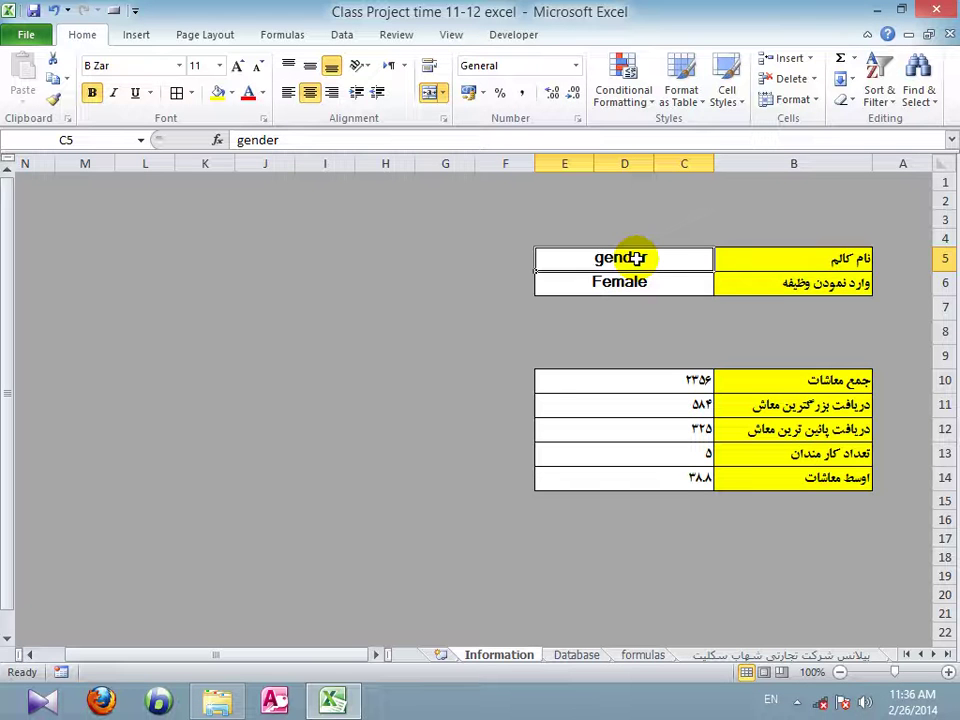
pyautogui.click(574, 666)
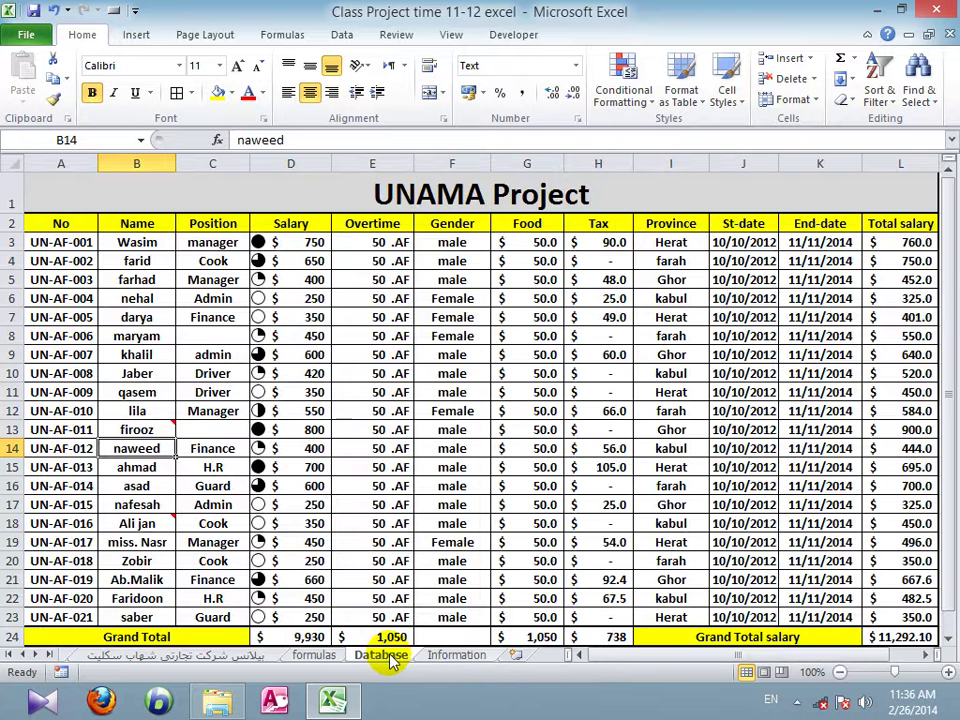
pyautogui.click(452, 656)
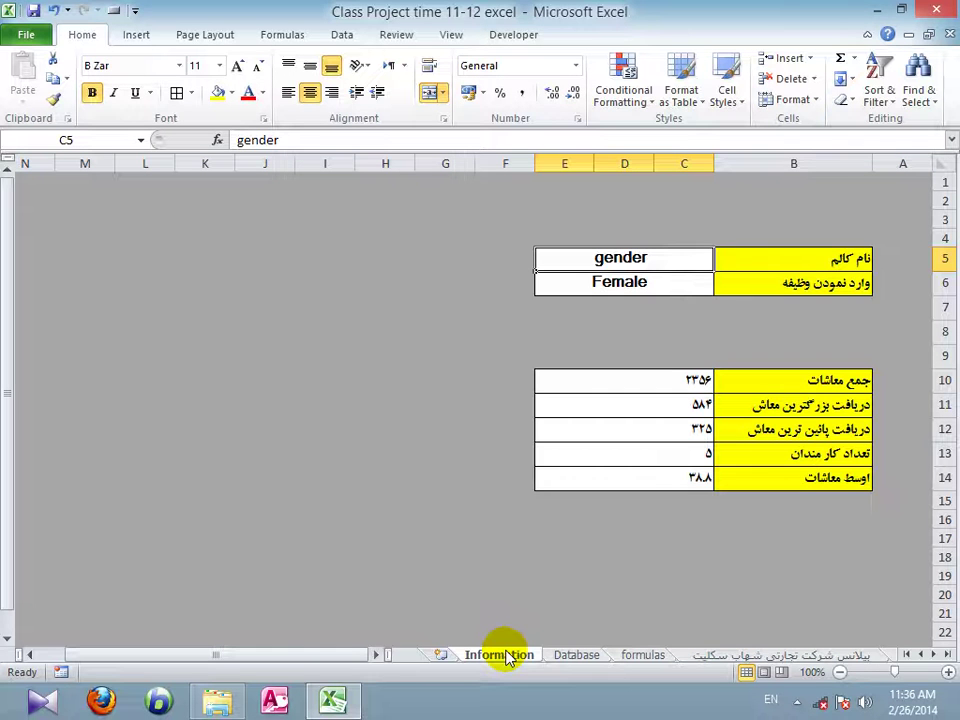
pyautogui.click(568, 643)
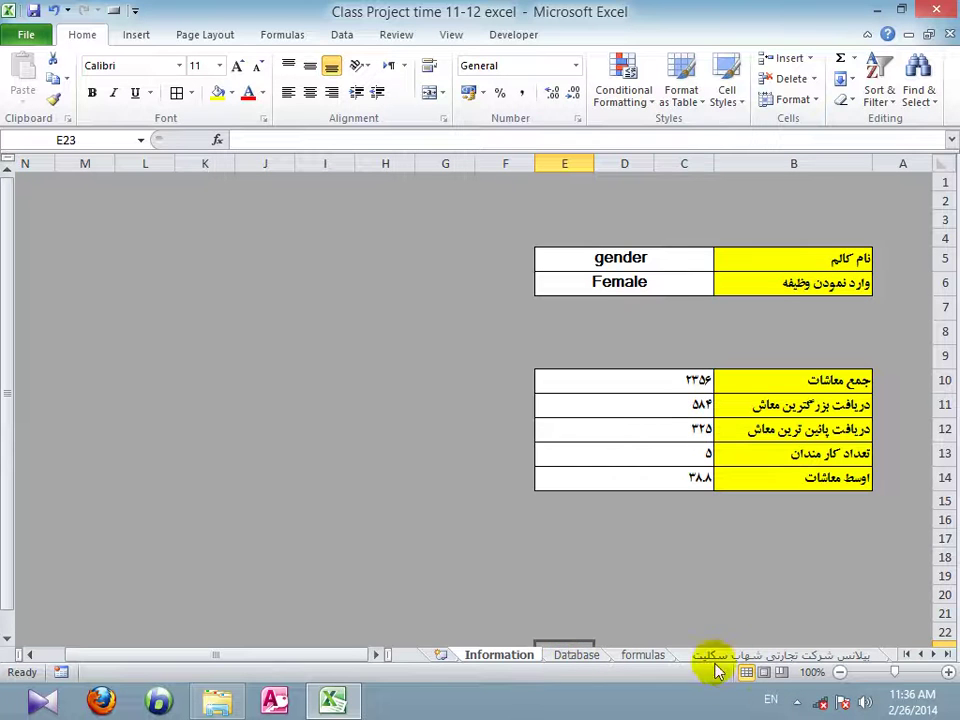
pyautogui.click(797, 703)
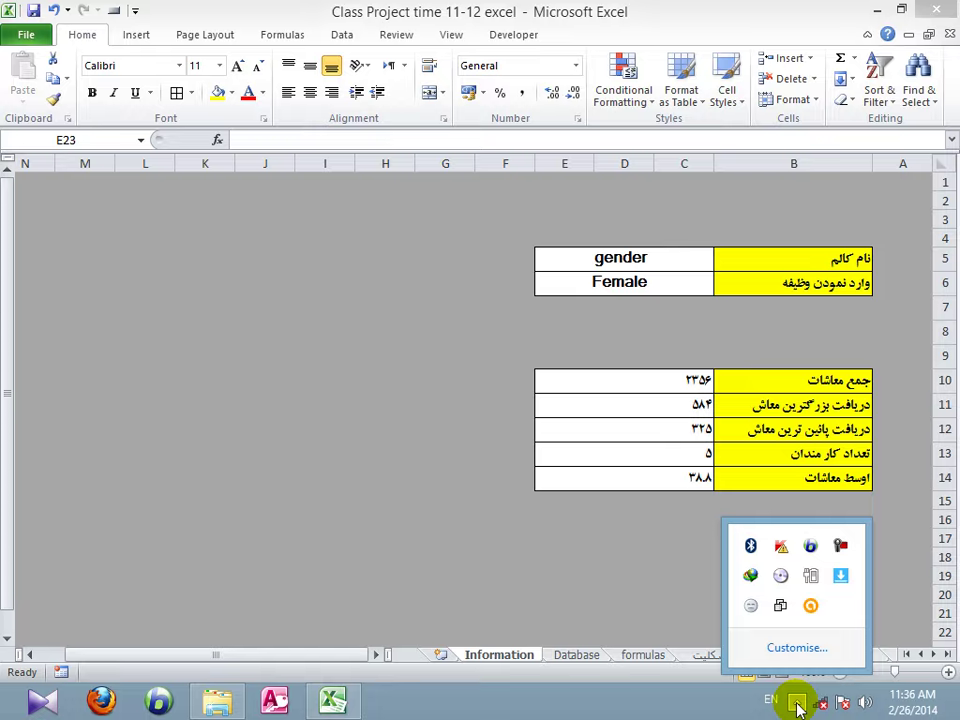
pyautogui.click(840, 545)
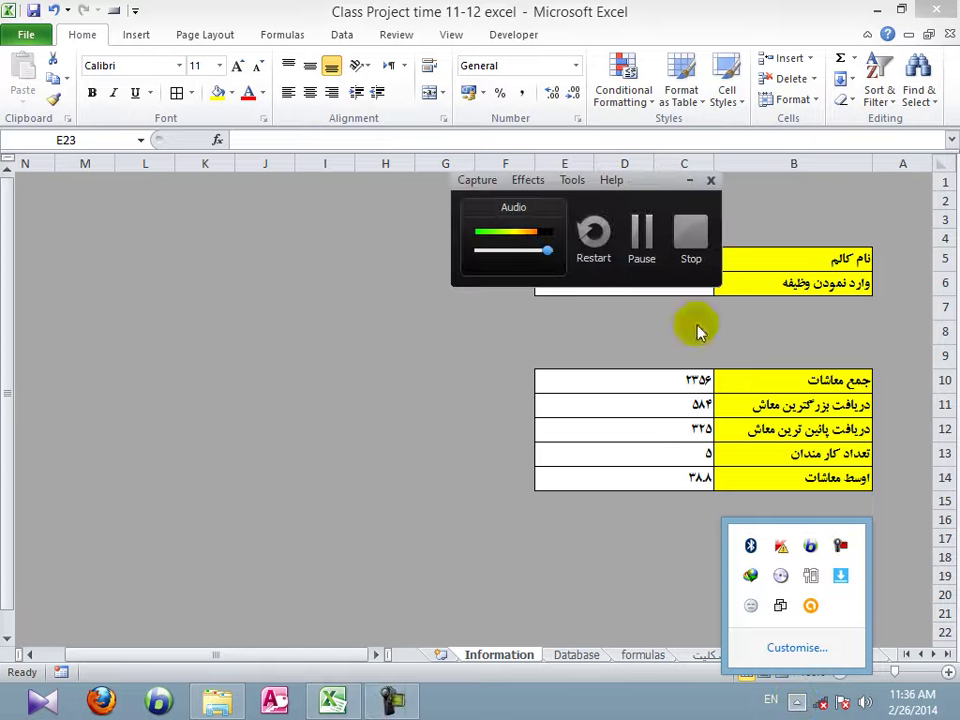
pyautogui.click(643, 250)
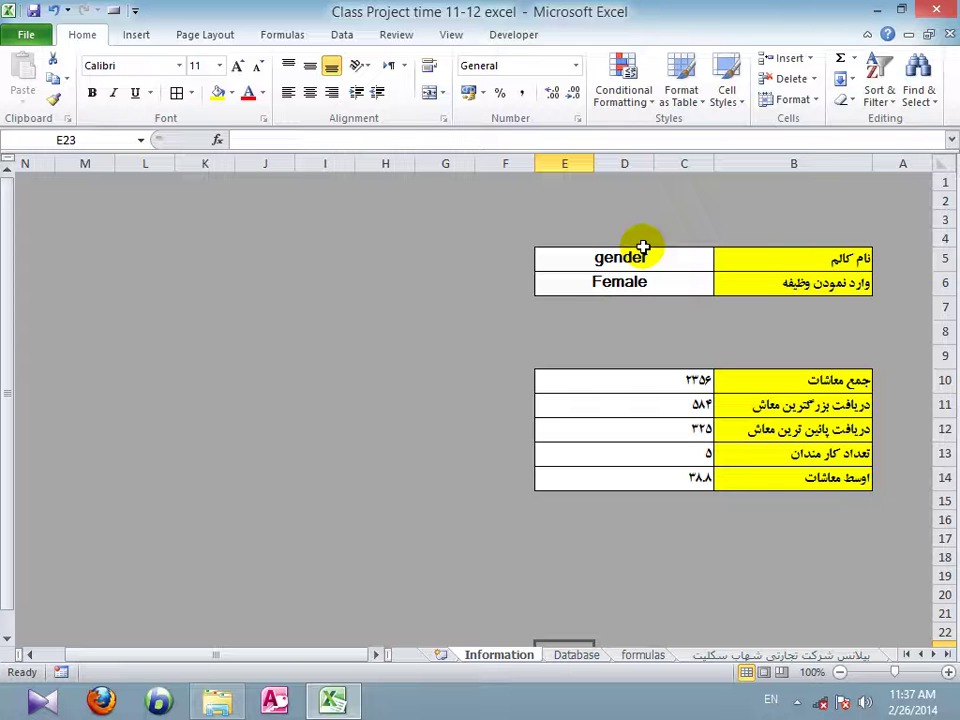
# - Review the conditional formulas listed on the formulas sheet, from singleif to averageifs
pyautogui.click(640, 656)
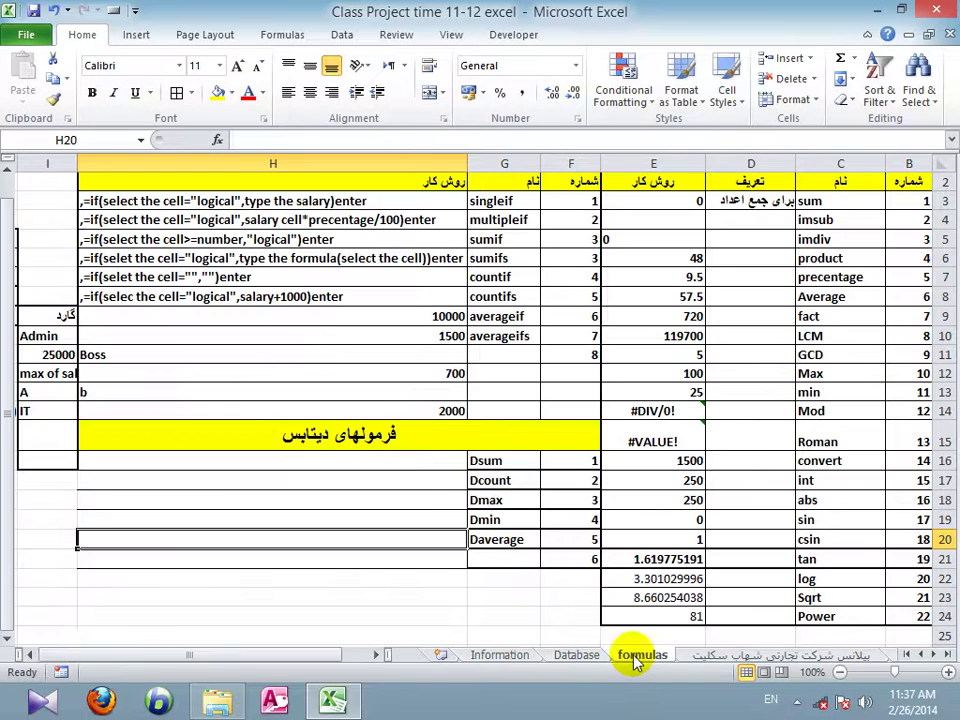
pyautogui.moveTo(499, 221); pyautogui.dragTo(317, 133)
pyautogui.click(315, 258)
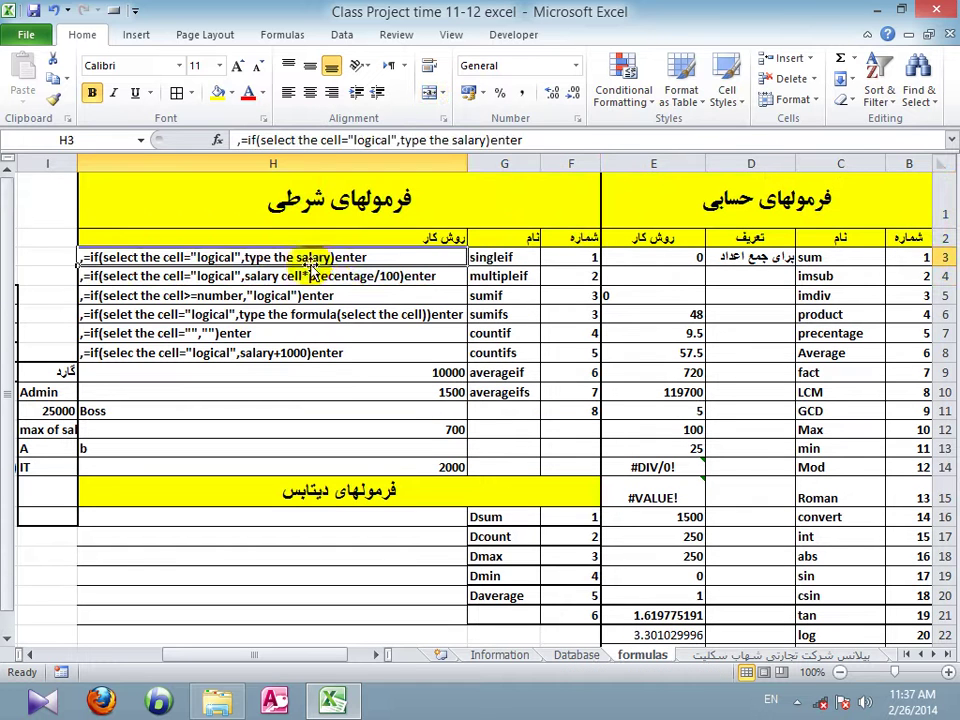
pyautogui.click(360, 291)
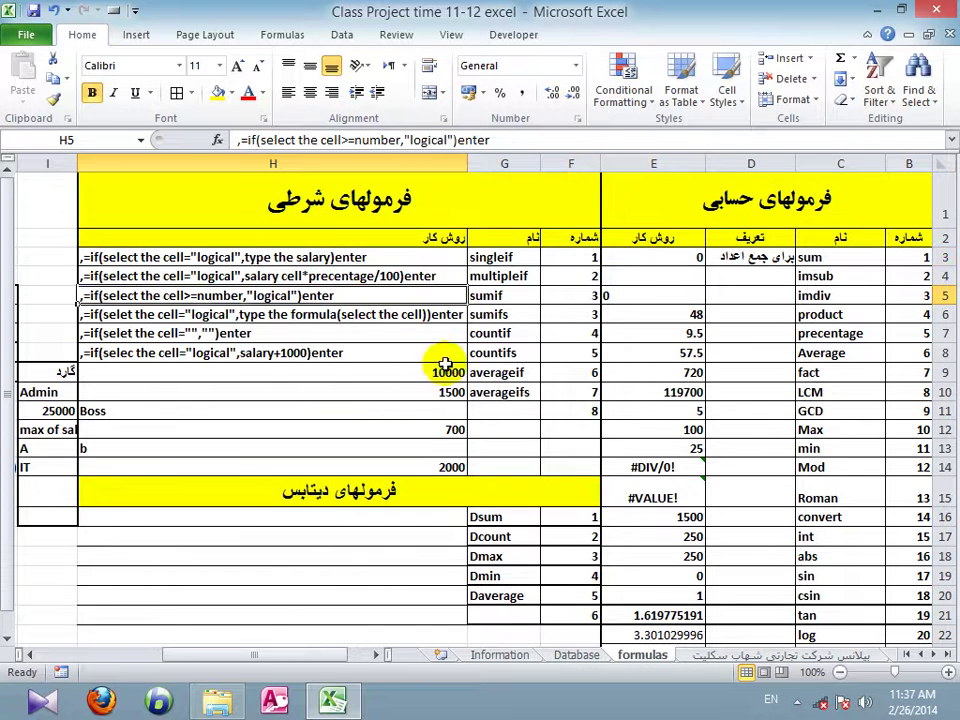
pyautogui.moveTo(311, 295); pyautogui.dragTo(493, 391)
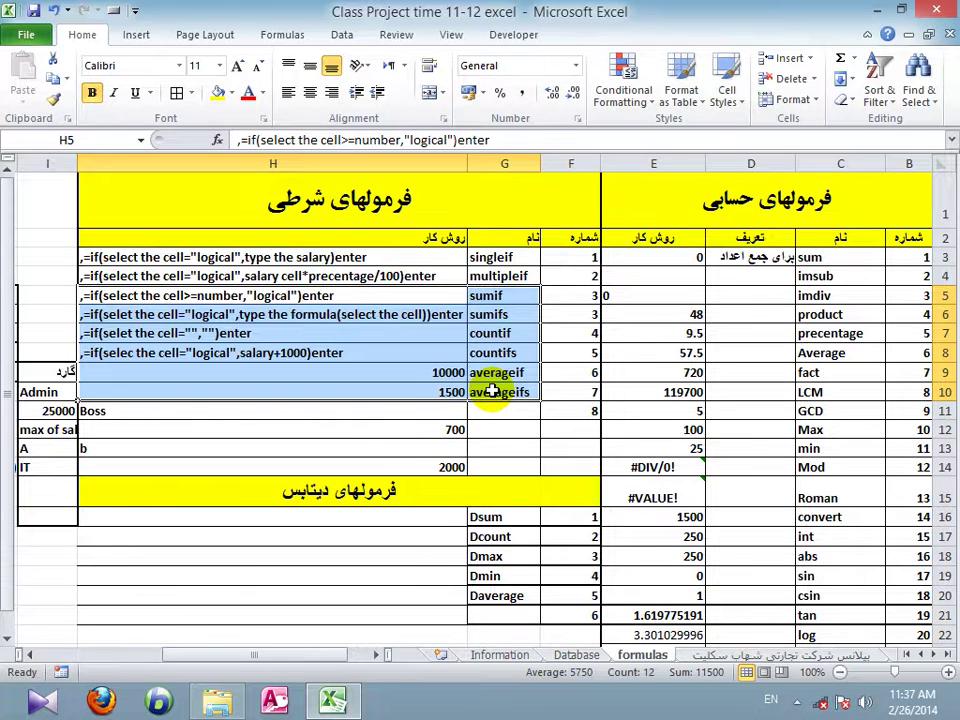
pyautogui.moveTo(497, 296); pyautogui.dragTo(508, 405)
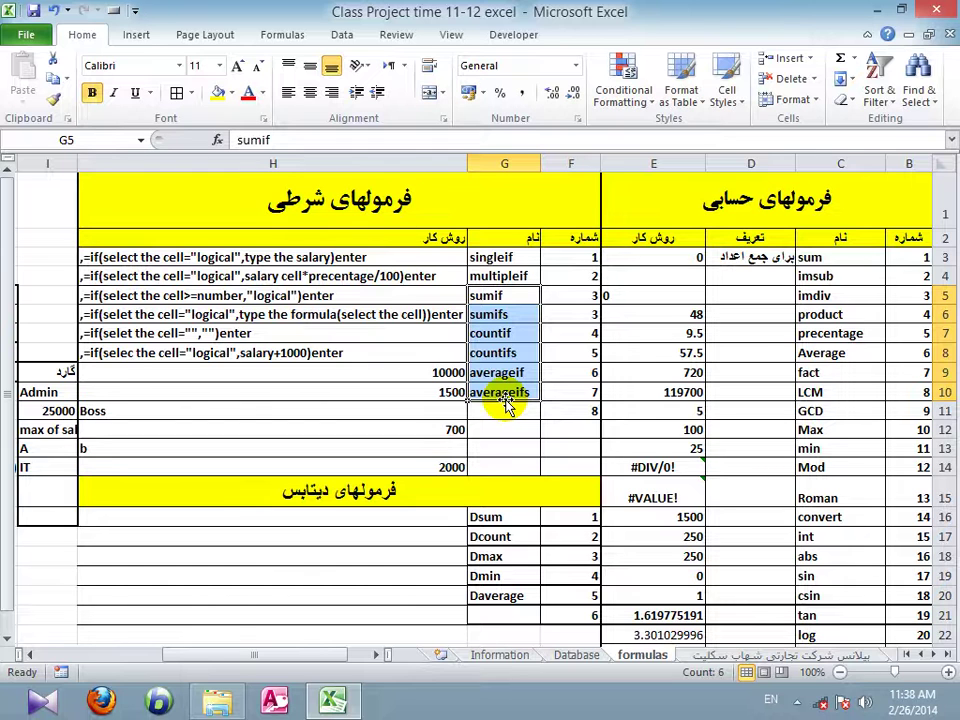
# - Return to the Information sheet, then open the UNAMA Project sheet
pyautogui.click(499, 656)
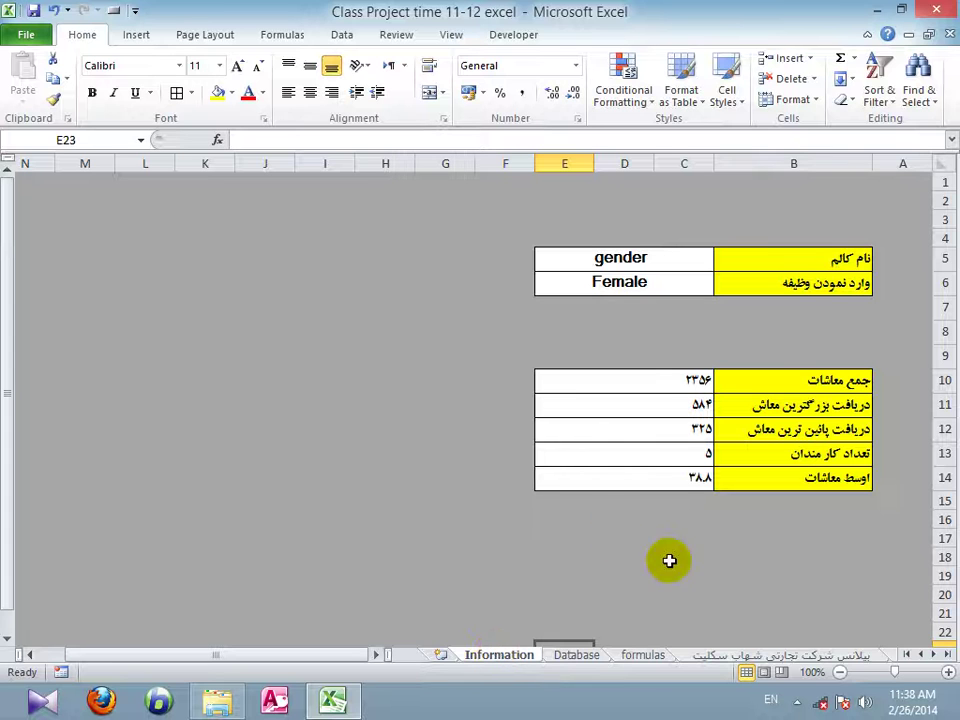
pyautogui.click(947, 655)
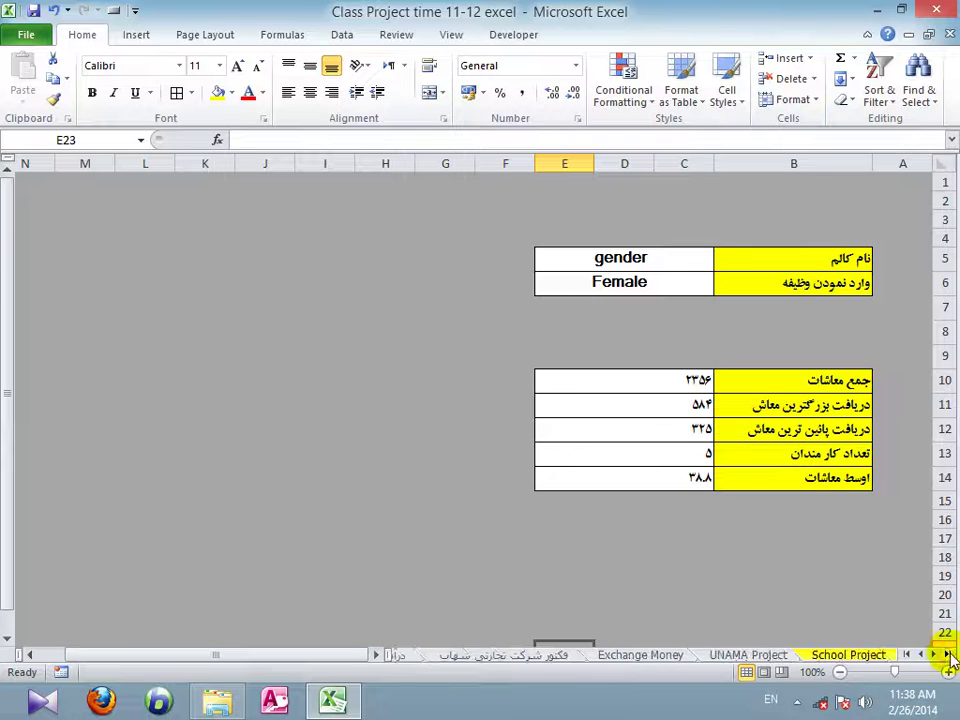
pyautogui.click(764, 671)
pyautogui.click(748, 656)
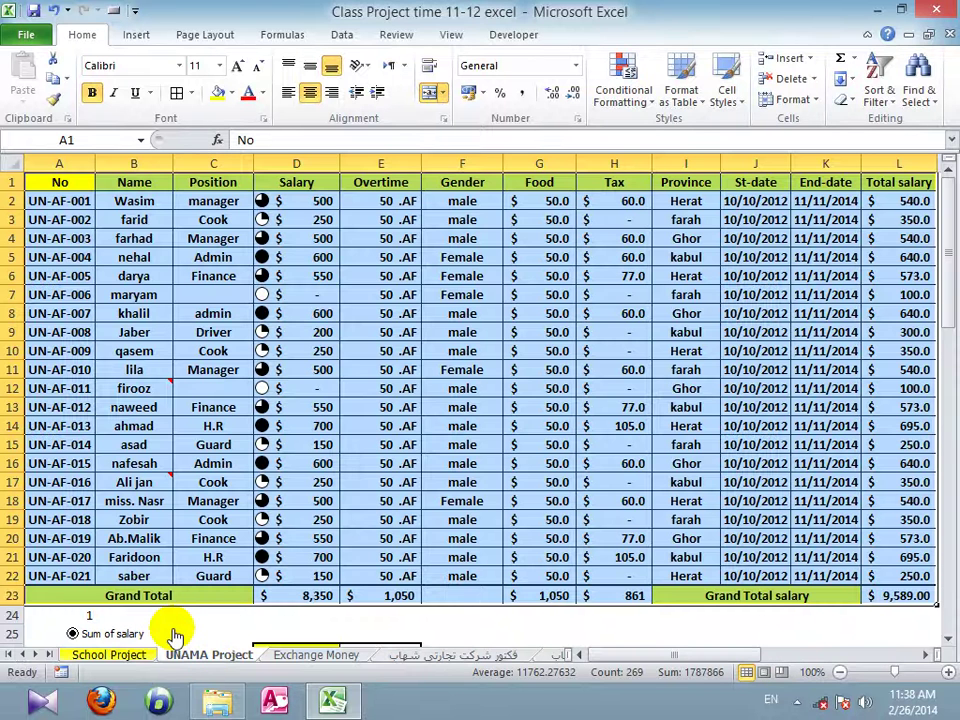
# - Apply all borders and a thick box border to H24:L29 below the Grand Total salary row
pyautogui.click(268, 614)
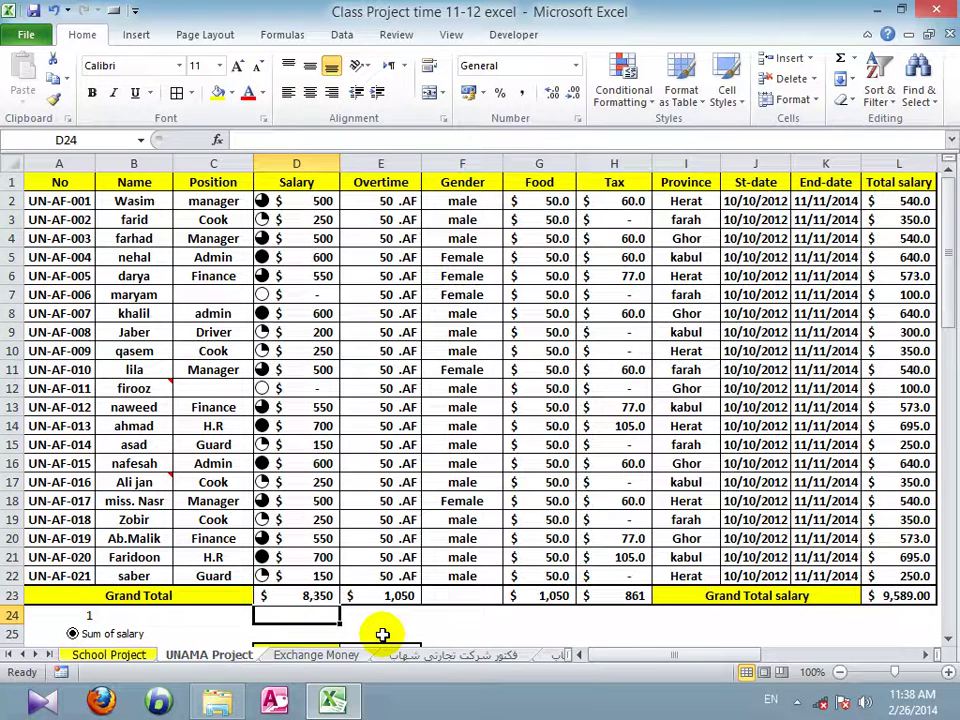
pyautogui.moveTo(946, 229); pyautogui.dragTo(949, 322)
pyautogui.moveTo(615, 336); pyautogui.dragTo(801, 451)
pyautogui.moveTo(619, 335); pyautogui.dragTo(878, 437)
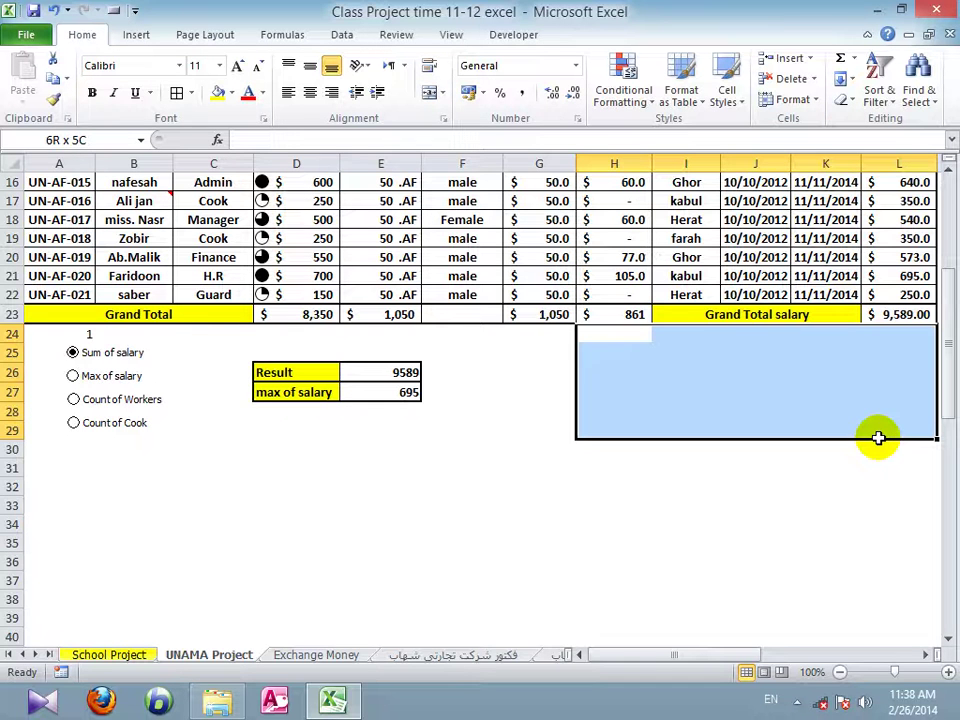
pyautogui.click(191, 92)
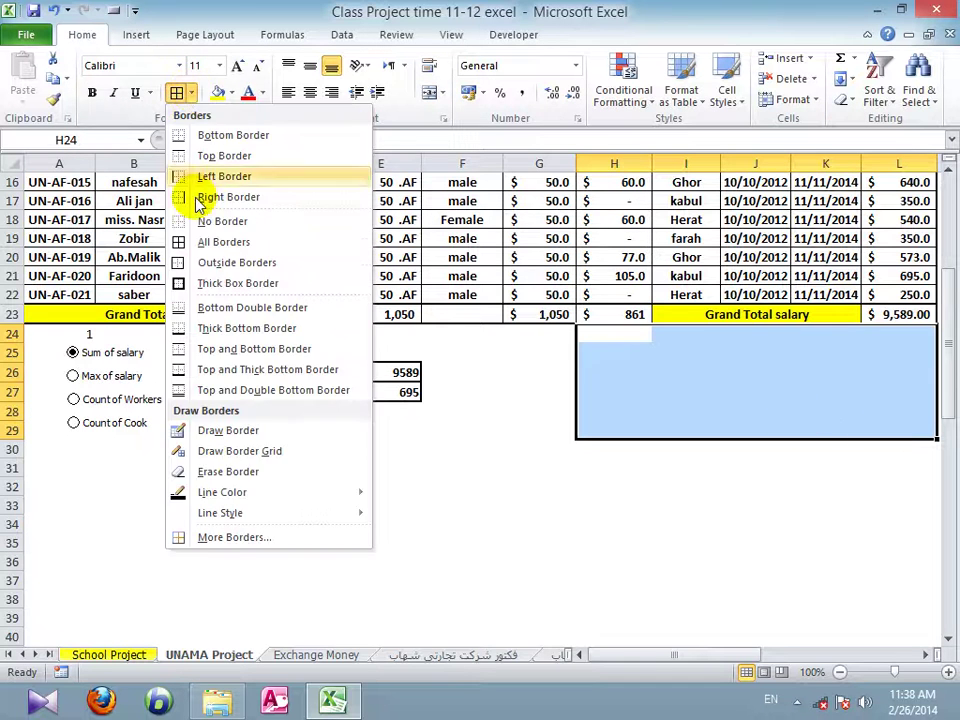
pyautogui.click(200, 241)
pyautogui.click(192, 95)
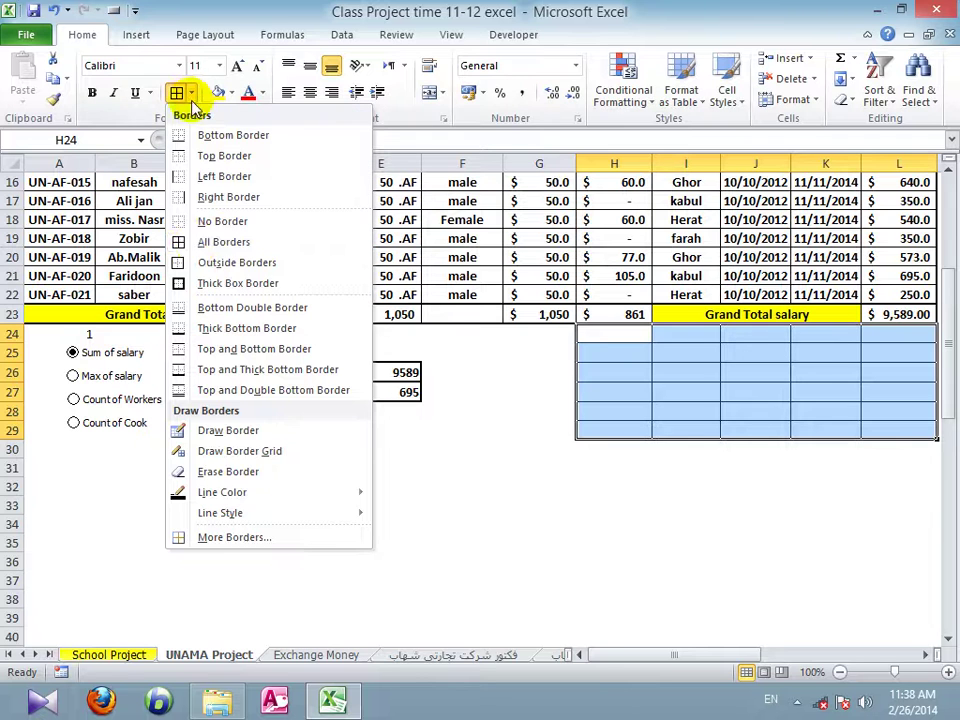
pyautogui.click(210, 283)
pyautogui.click(418, 465)
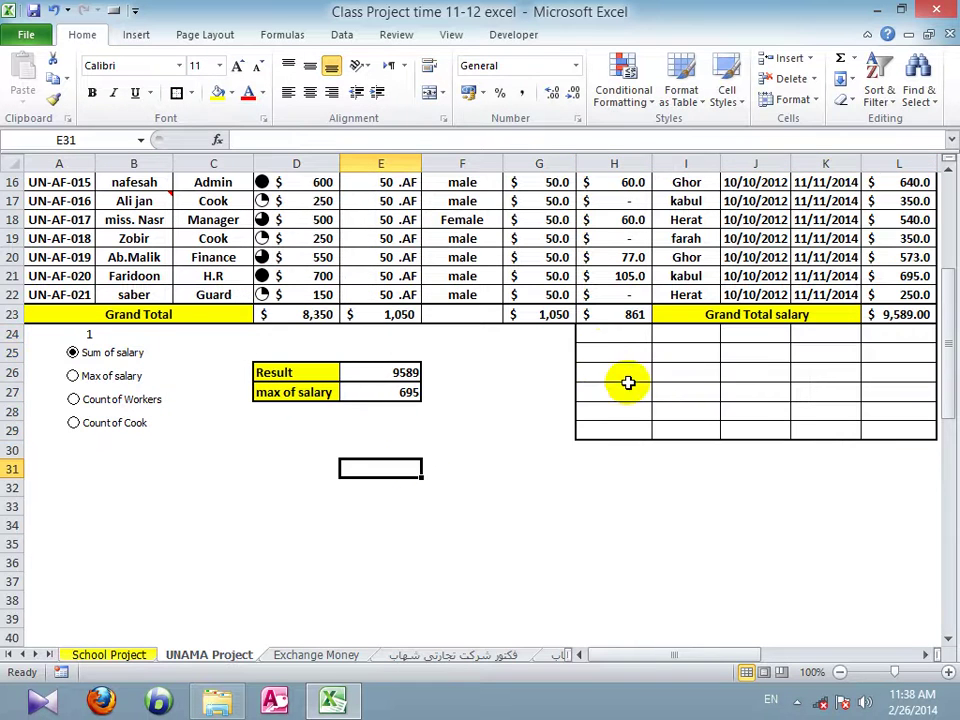
# - Merge H24:K29 across so that each row becomes one wide label cell
pyautogui.moveTo(606, 331); pyautogui.dragTo(800, 435)
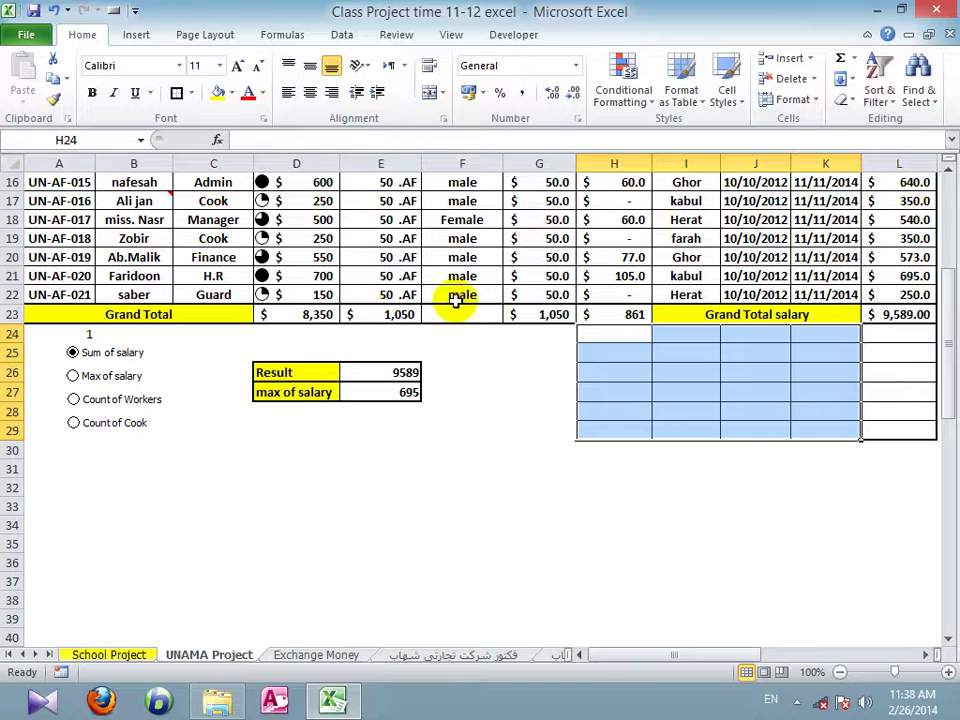
pyautogui.click(442, 93)
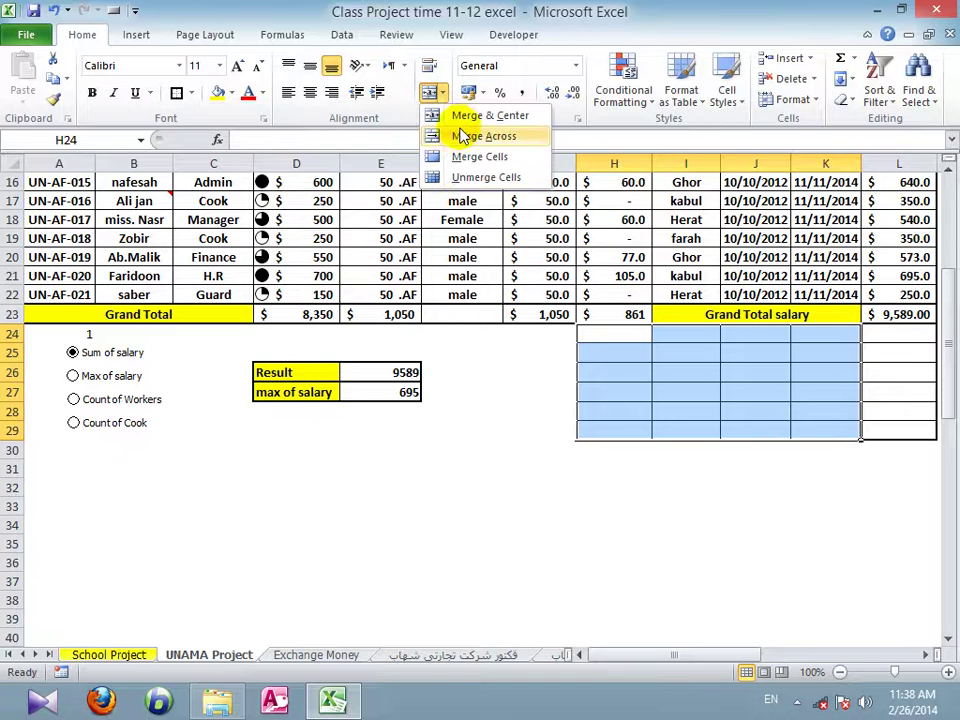
pyautogui.click(462, 135)
# - Make H24:L29 bold and fill the merged label cells in H24:K29 with light gray
pyautogui.moveTo(671, 341); pyautogui.dragTo(870, 437)
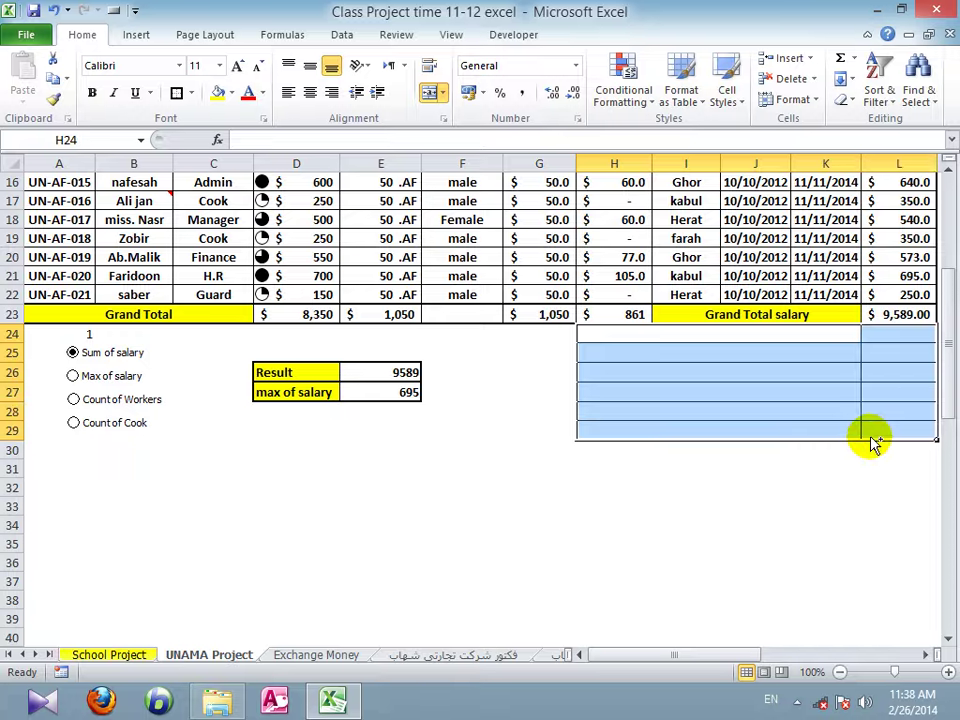
pyautogui.hotkey('ctrl', 'b')
pyautogui.moveTo(596, 352); pyautogui.dragTo(611, 432)
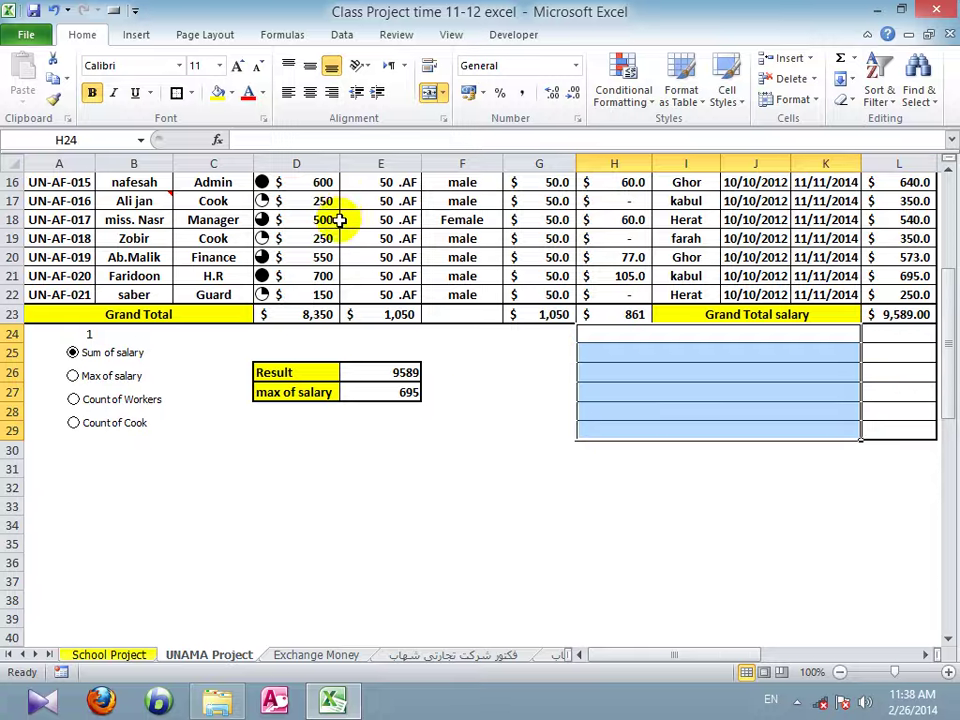
pyautogui.click(230, 93)
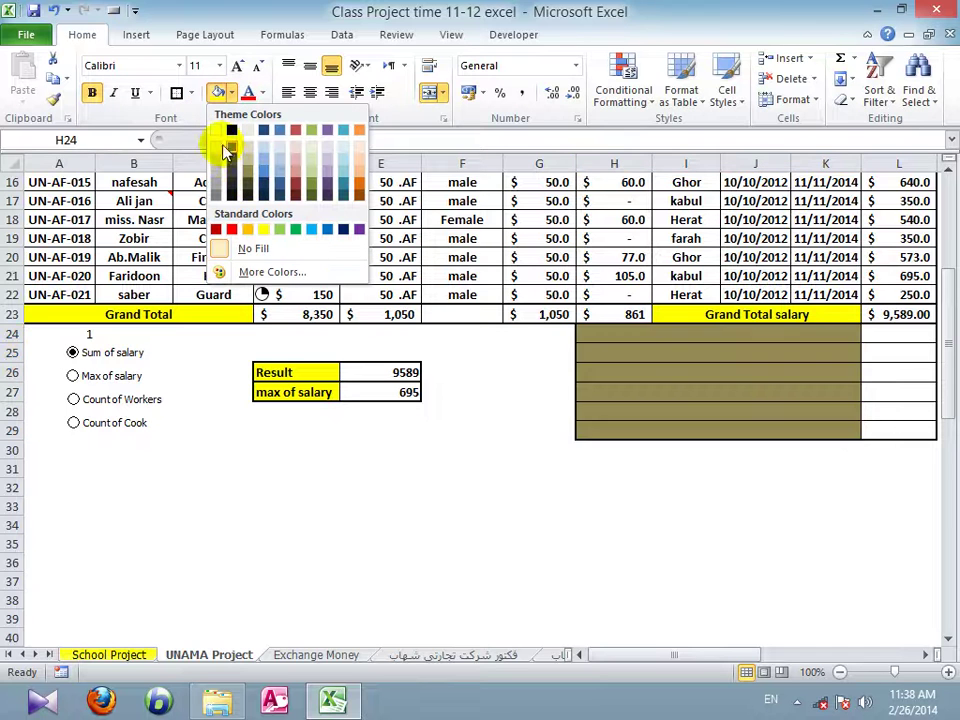
pyautogui.click(222, 145)
pyautogui.click(428, 426)
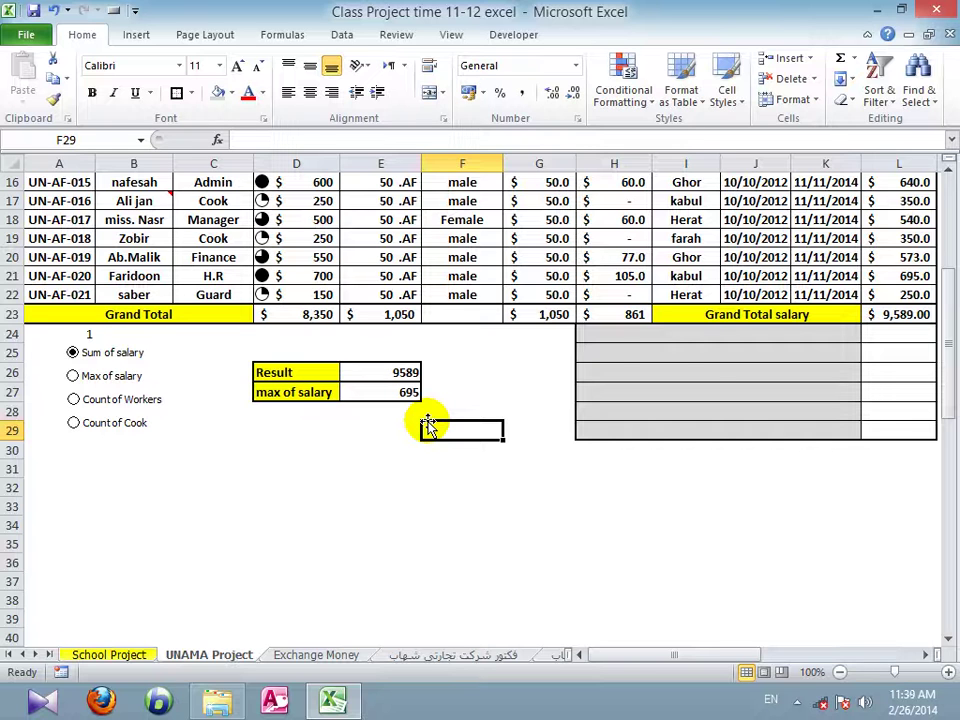
# - Enter the label "sum of IT salary" in the first merged cell, H24
pyautogui.click(624, 339)
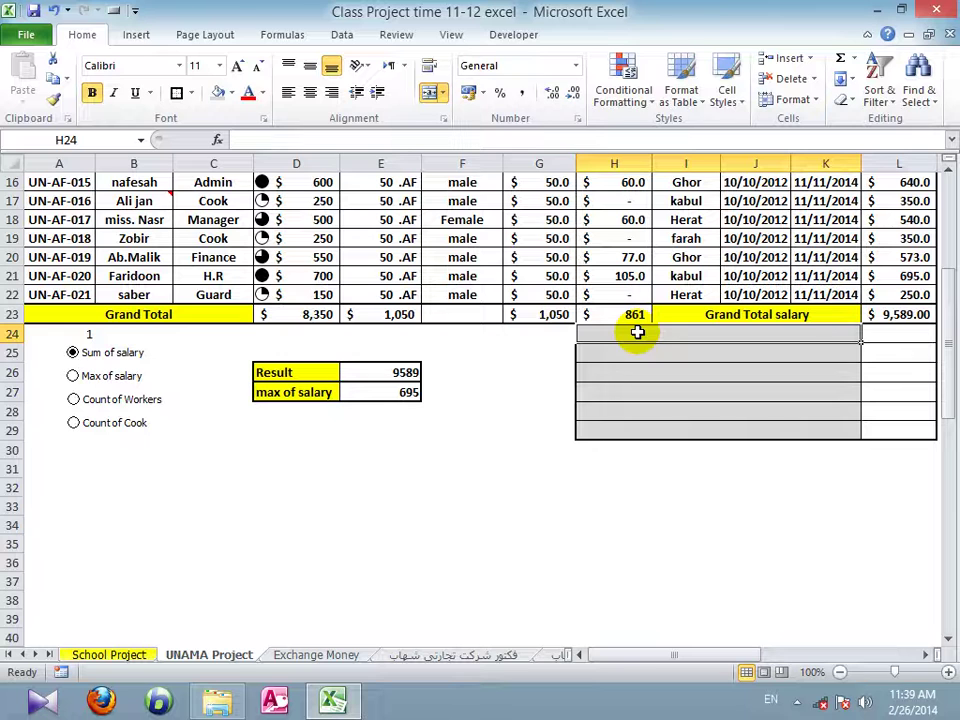
pyautogui.write('sum of IT salary')
pyautogui.press('Return')
pyautogui.press('Return')
pyautogui.press('Return')
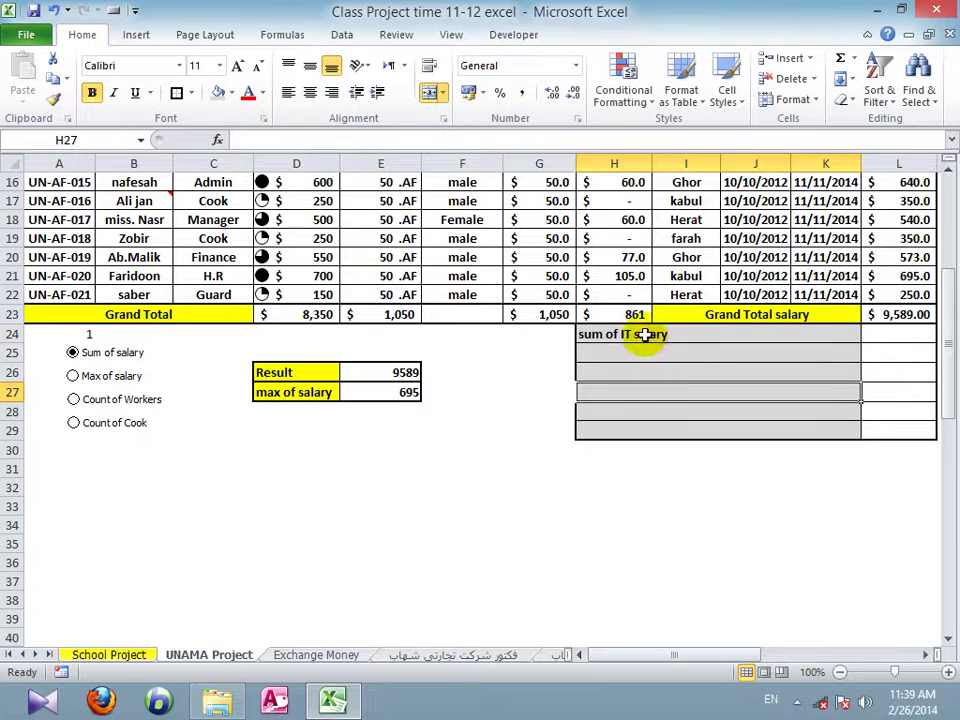
pyautogui.click(647, 336)
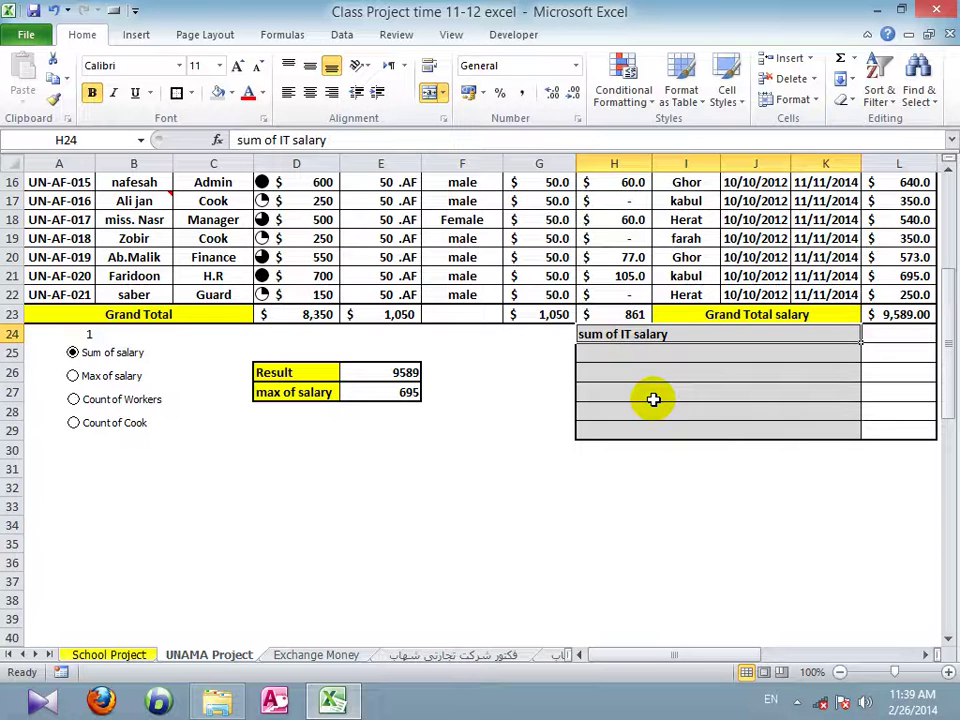
pyautogui.click(893, 318)
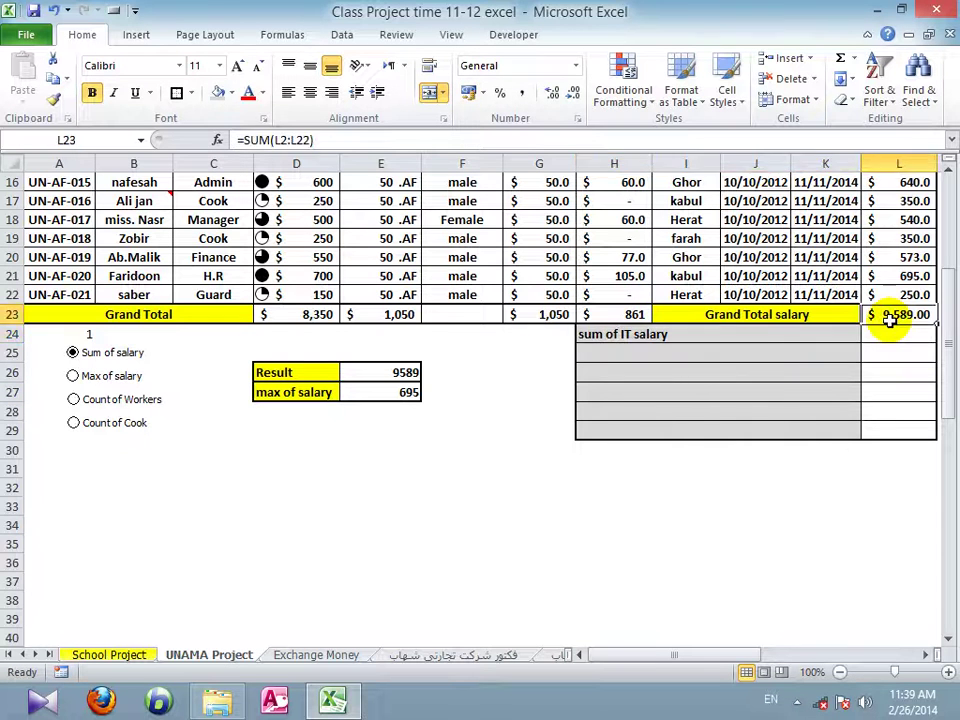
pyautogui.click(893, 334)
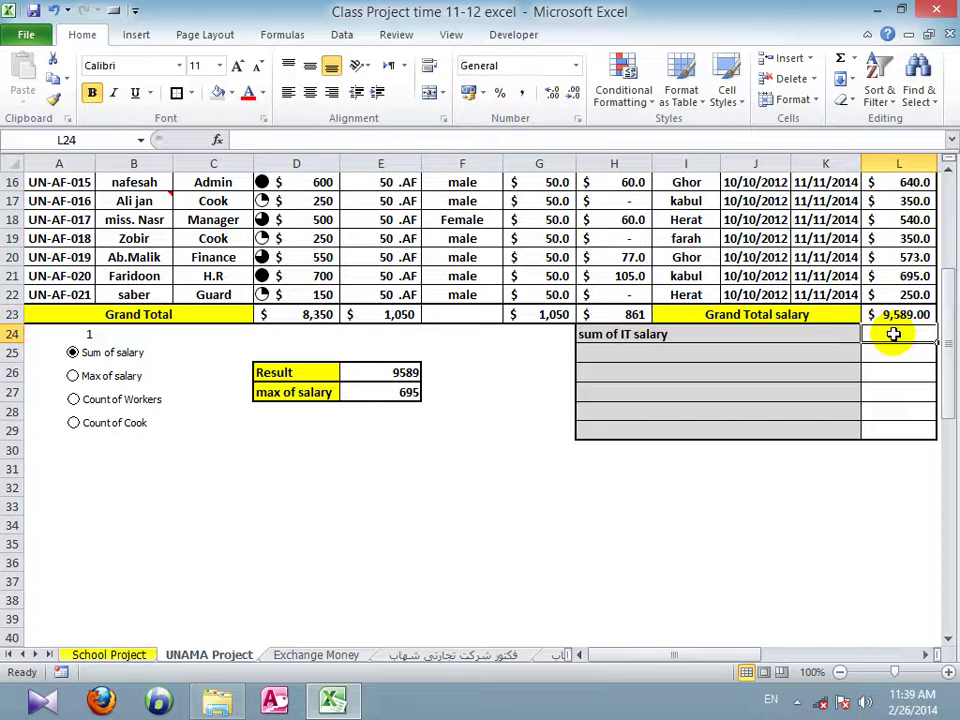
# - Enter =SUM(D16:D22) in G34 as an unconditional sum example and reselect the cell to see its formula
pyautogui.click(519, 519)
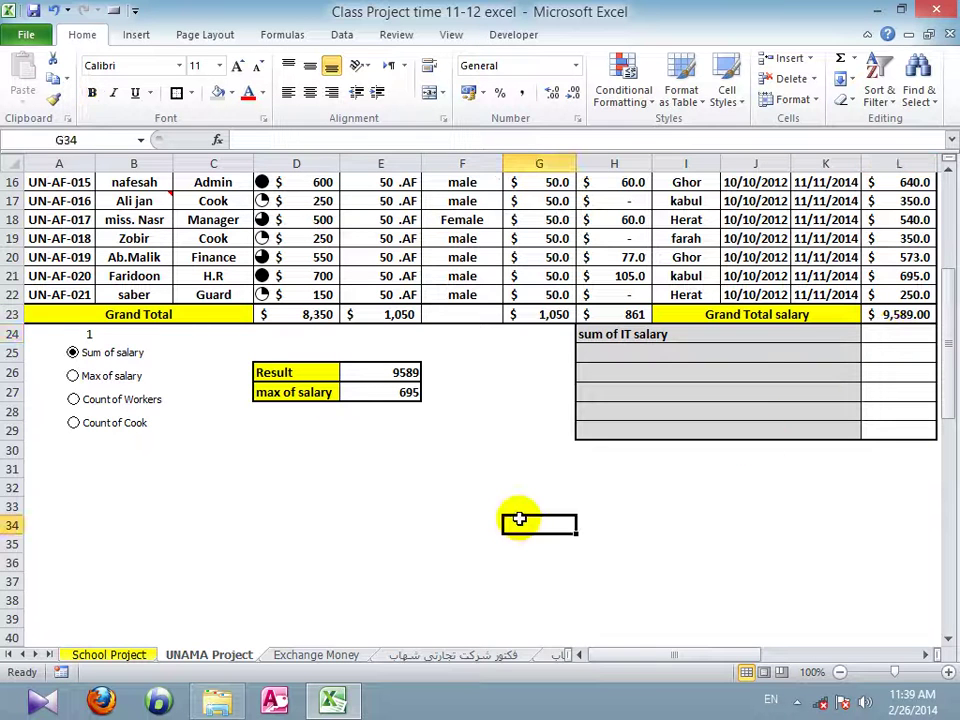
pyautogui.write('=sum')
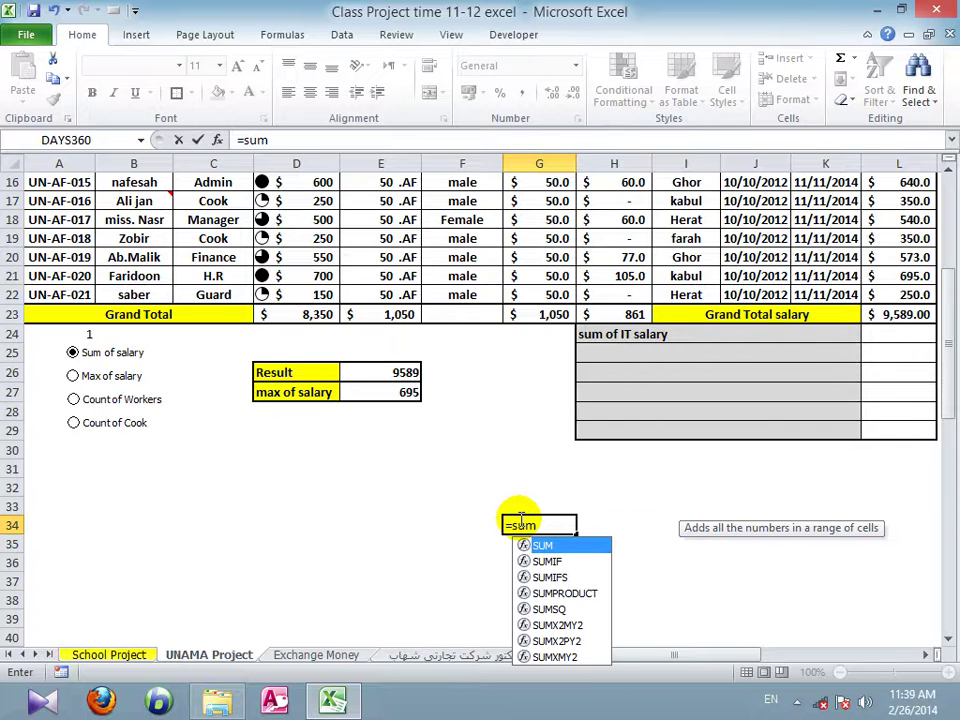
pyautogui.write('(')
pyautogui.moveTo(280, 294); pyautogui.dragTo(283, 187)
pyautogui.write(')')
pyautogui.press('Return')
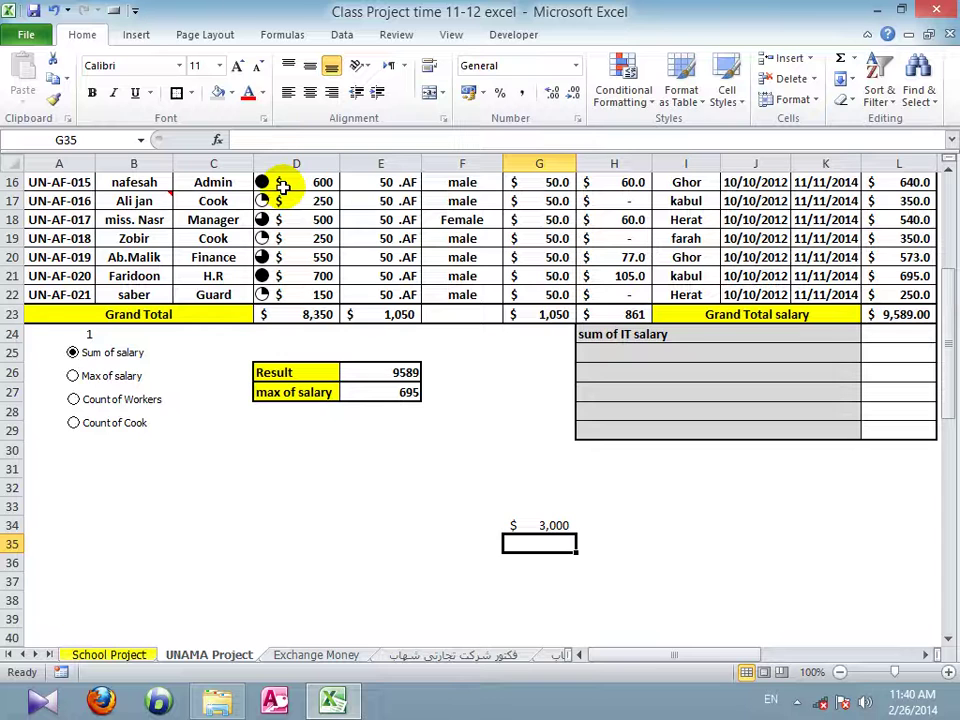
pyautogui.click(555, 528)
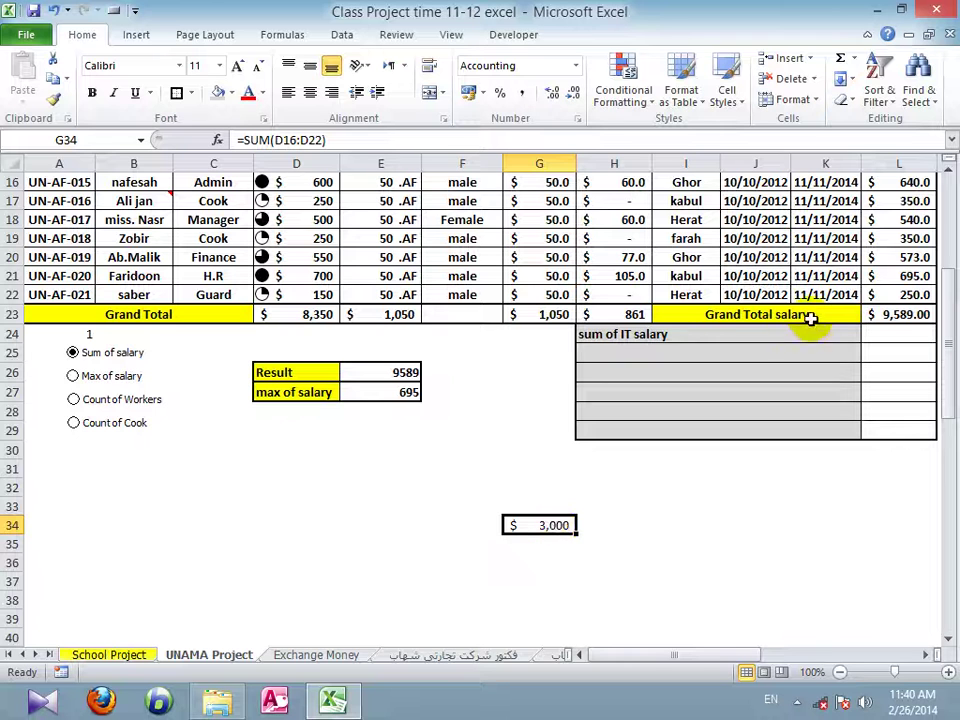
# - Begin a SUMIF formula in L24 with the position cells C2:C22 as its range
pyautogui.click(873, 333)
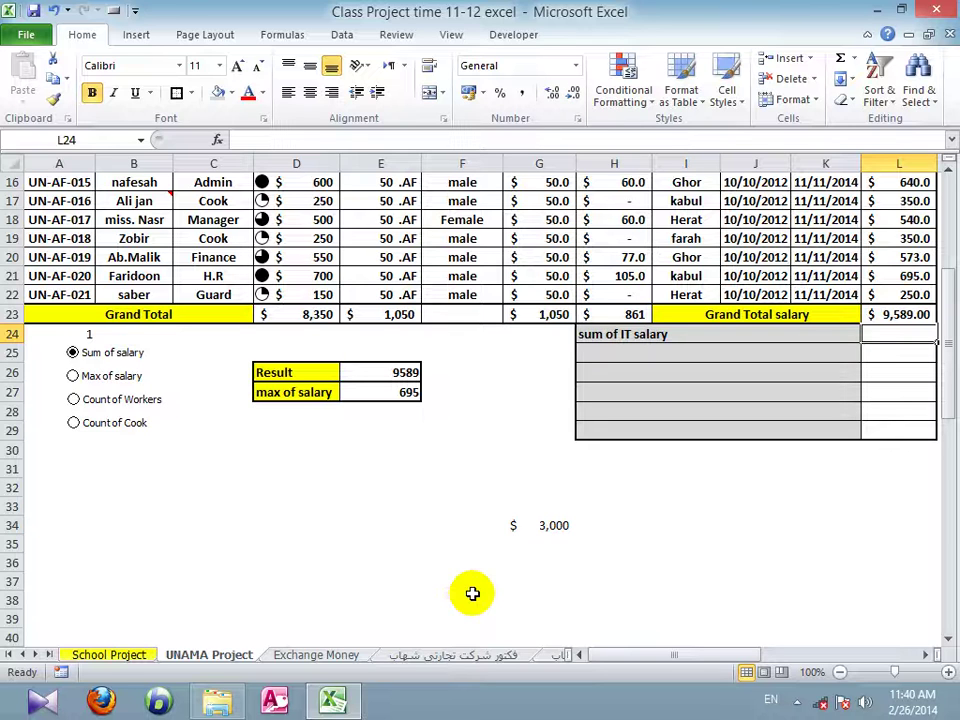
pyautogui.write('=')
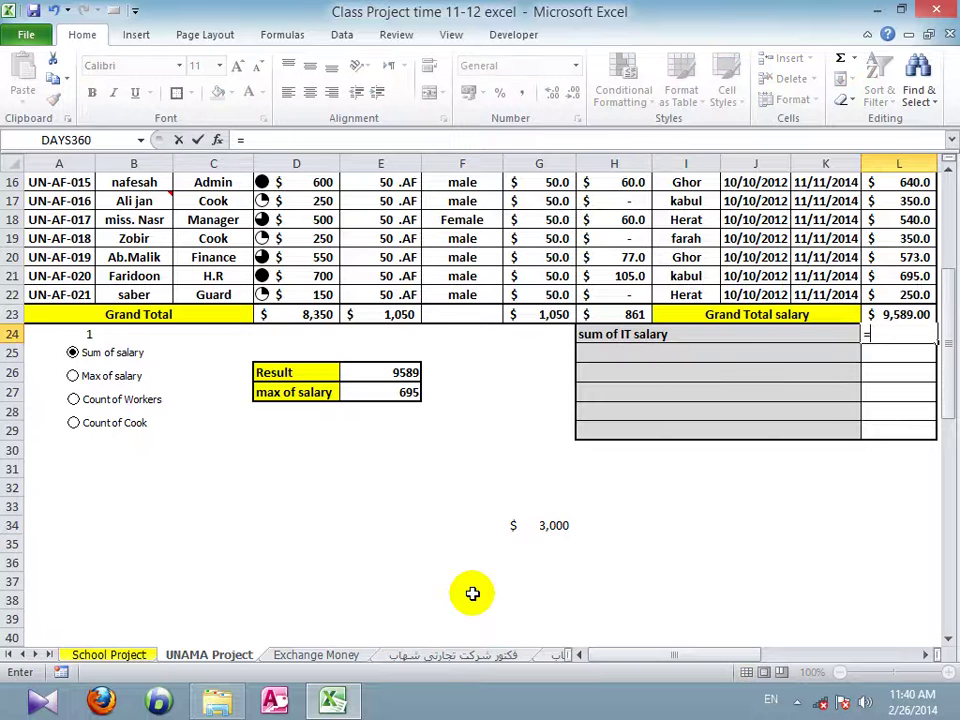
pyautogui.write('sumif')
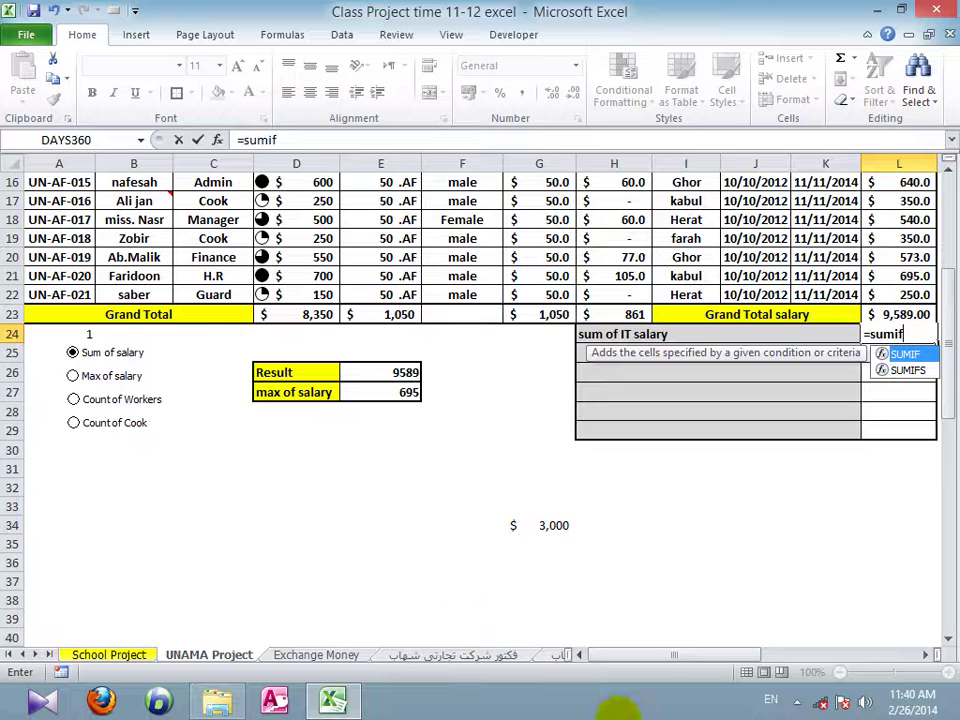
pyautogui.moveTo(670, 656); pyautogui.dragTo(707, 658)
pyautogui.moveTo(945, 304); pyautogui.dragTo(945, 240)
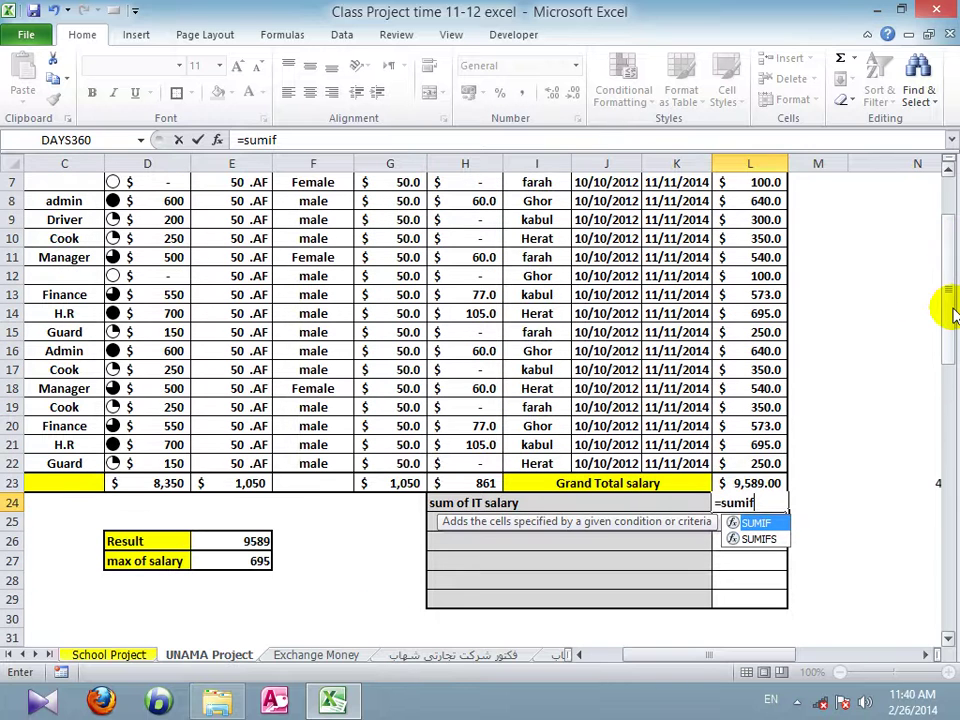
pyautogui.write('(')
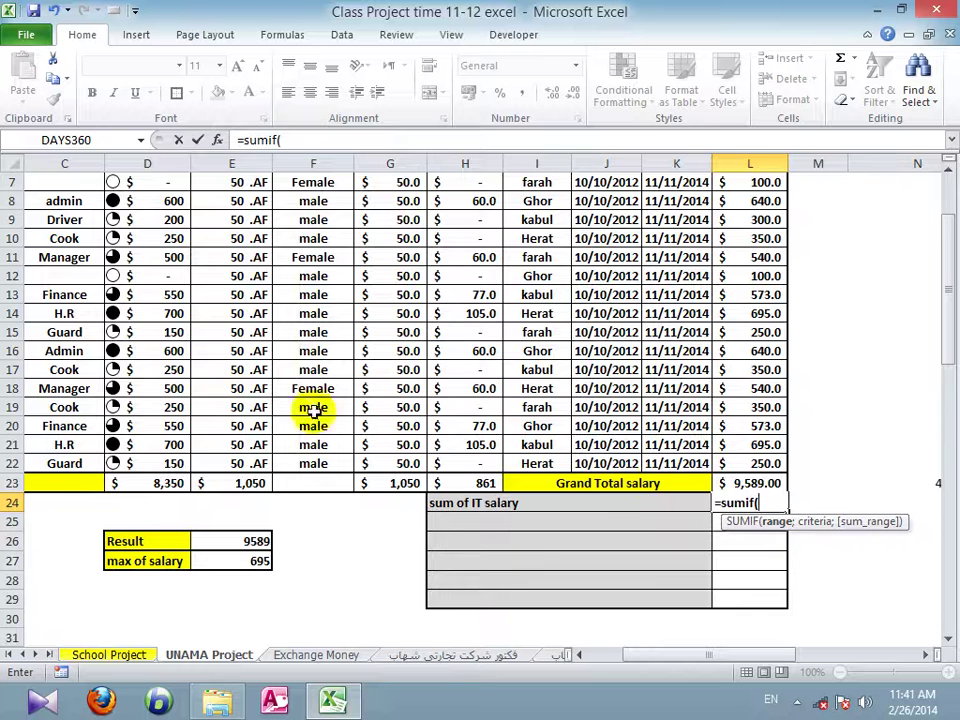
pyautogui.moveTo(42, 463); pyautogui.dragTo(76, 204)
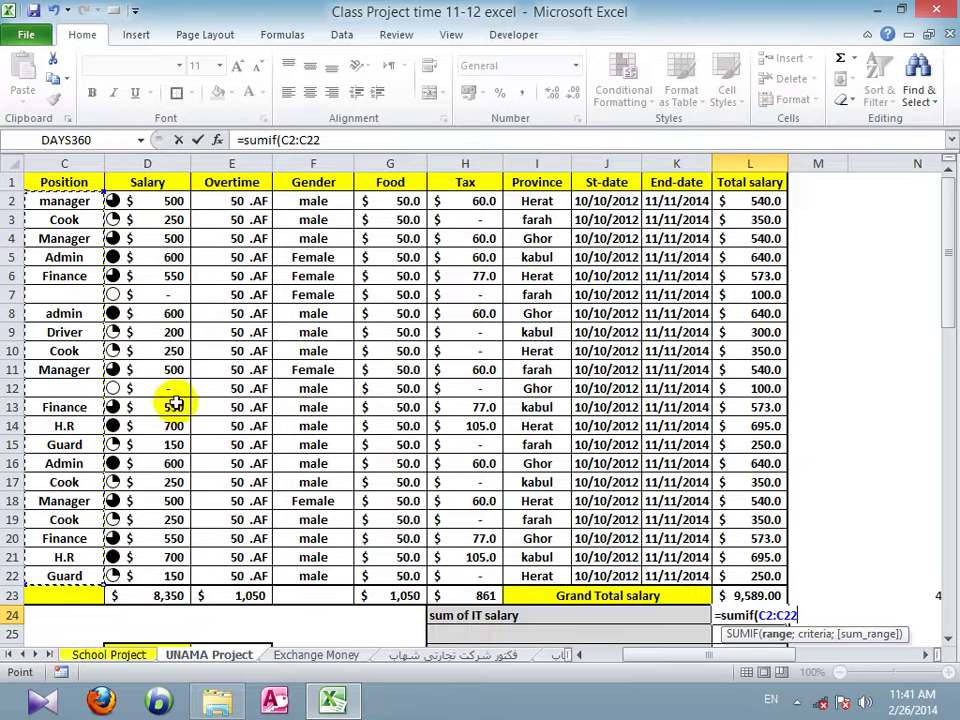
pyautogui.moveTo(955, 311); pyautogui.dragTo(943, 349)
# - Add "Manager" as the criterion of the SUMIF formula in L24
pyautogui.write(';"')
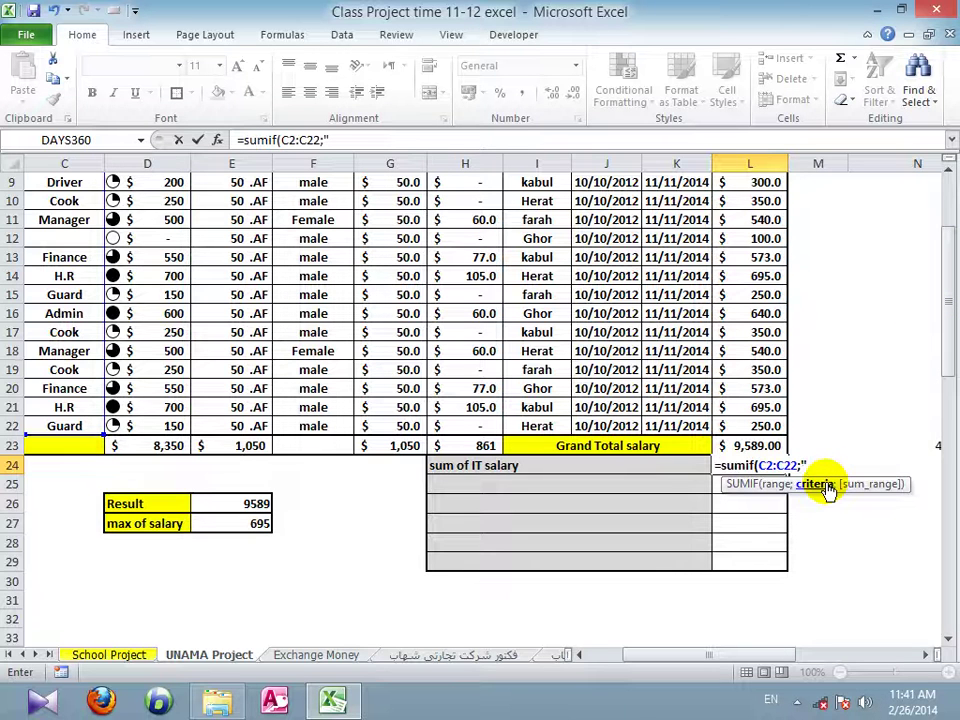
pyautogui.write('Manage')
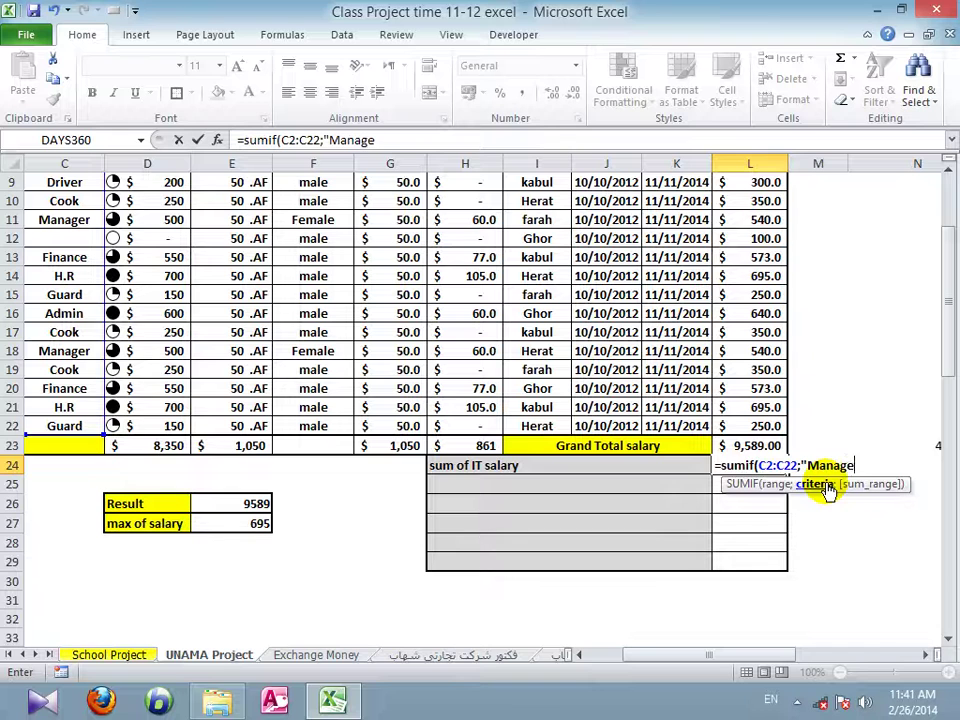
pyautogui.write('r"')
pyautogui.press('BackSpace')
pyautogui.press('BackSpace')
pyautogui.press('BackSpace')
pyautogui.press('BackSpace')
pyautogui.press('BackSpace')
pyautogui.press('BackSpace')
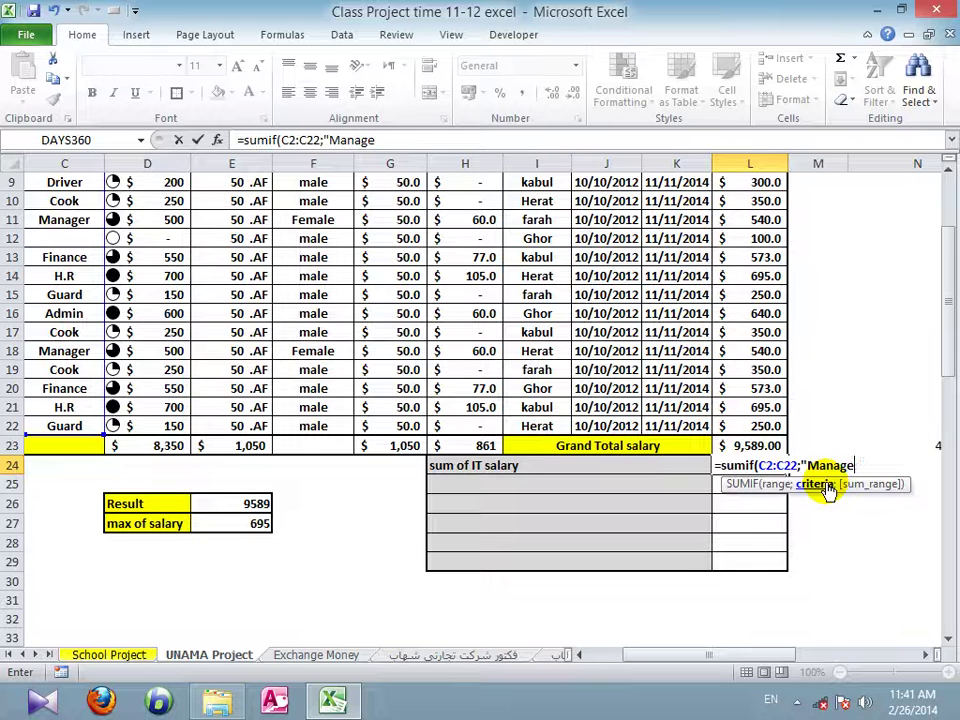
pyautogui.write('nager')
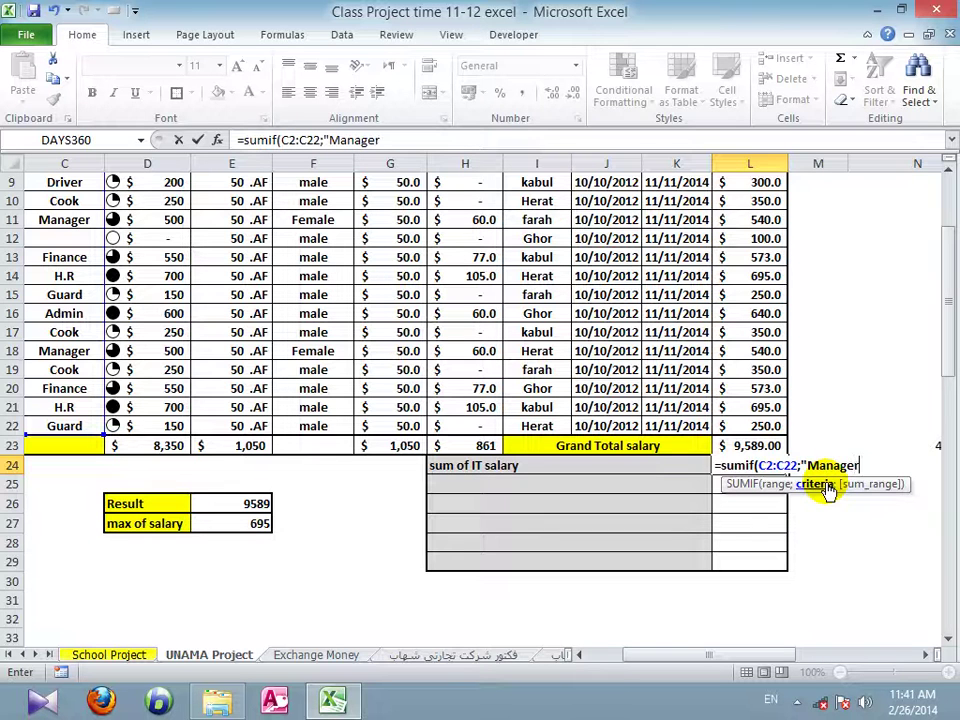
pyautogui.write('"')
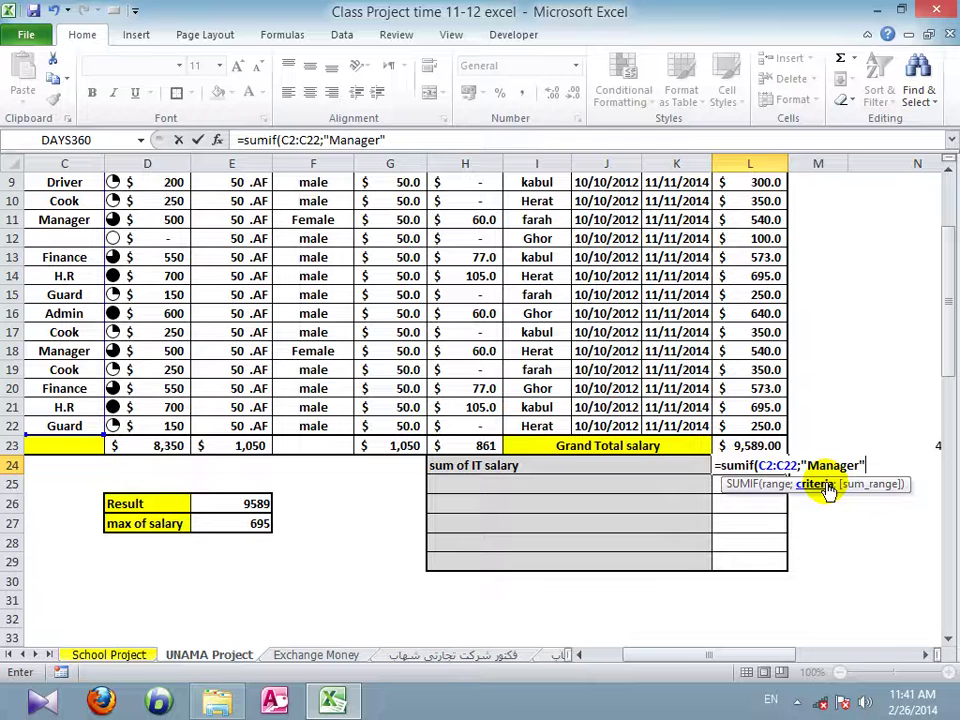
pyautogui.write(';')
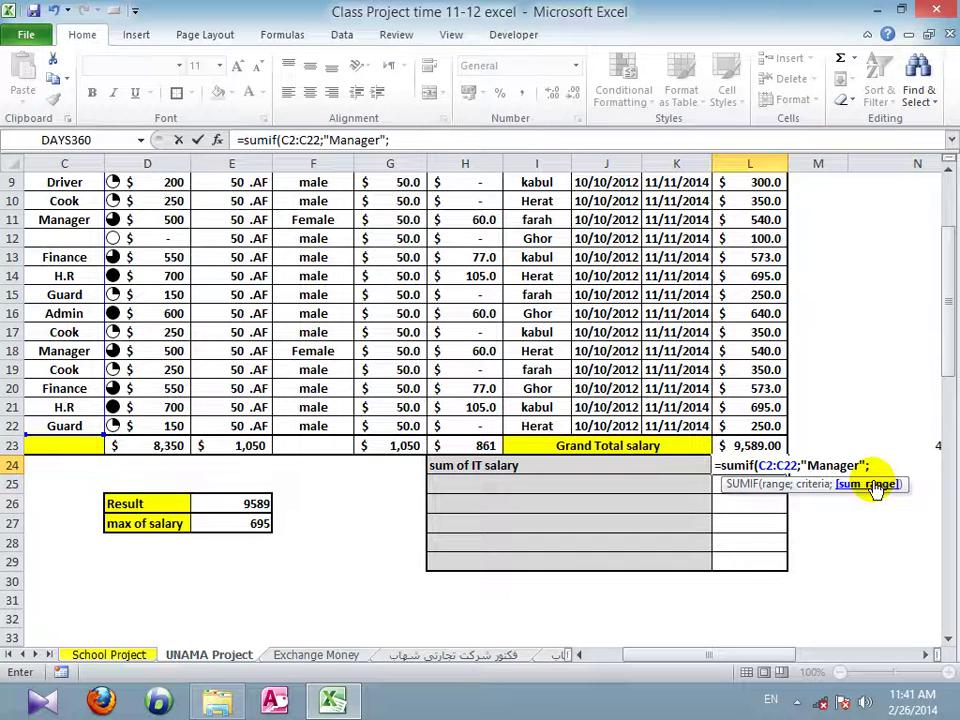
pyautogui.moveTo(313, 424); pyautogui.dragTo(318, 280)
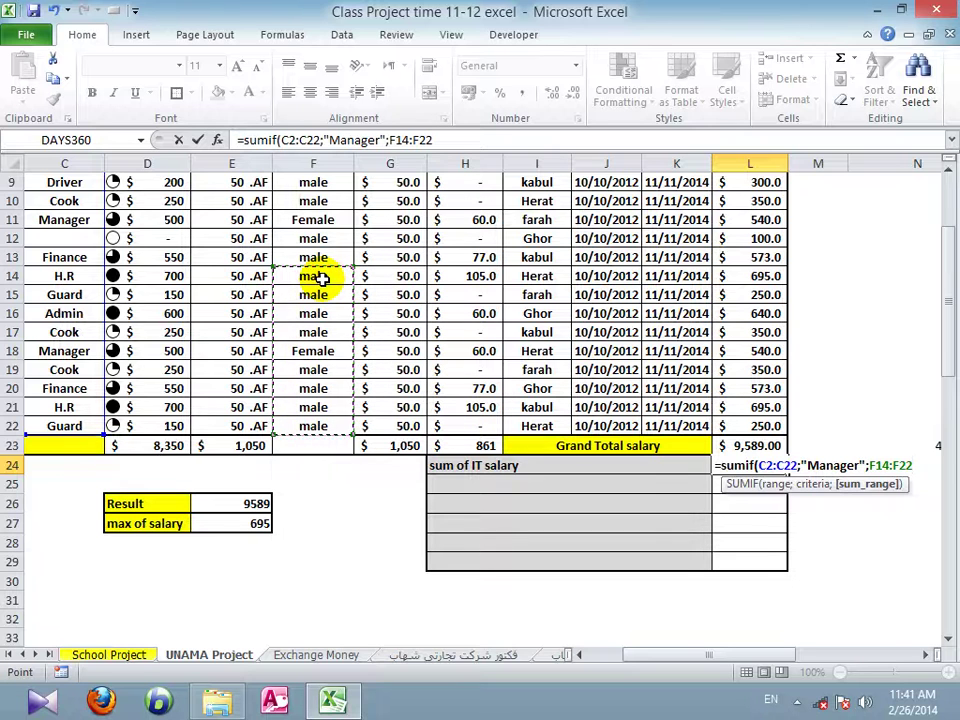
pyautogui.press('BackSpace')
pyautogui.press('BackSpace')
pyautogui.press('BackSpace')
pyautogui.press('BackSpace')
pyautogui.press('BackSpace')
pyautogui.press('BackSpace')
pyautogui.press('BackSpace')
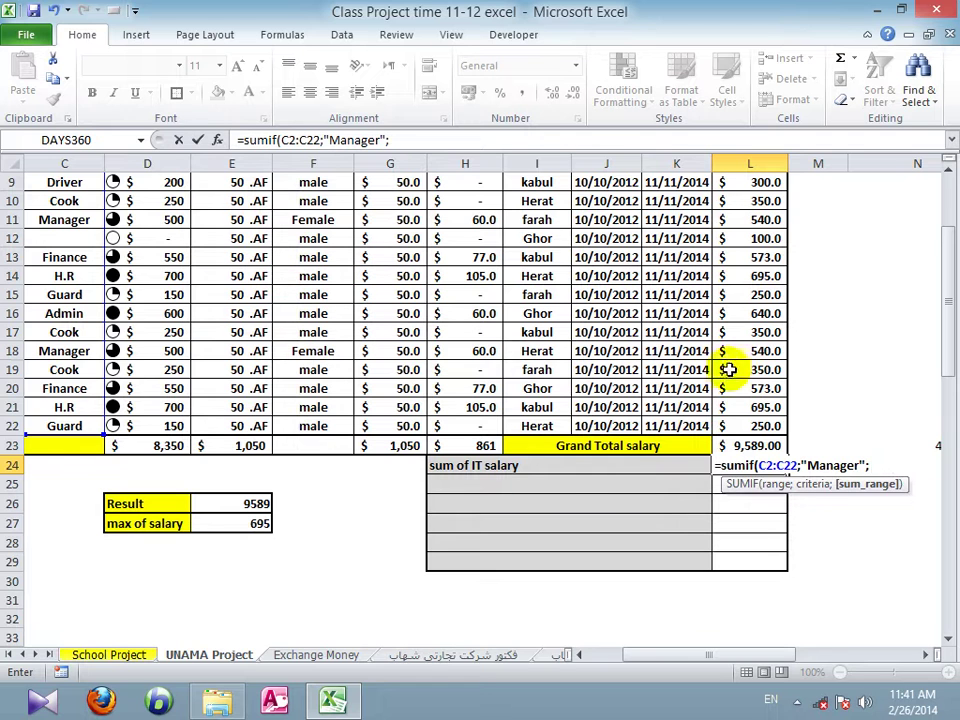
# - Complete the SUMIF formula in L24 with the employees' Total salary values in column L as the sum range
pyautogui.moveTo(739, 420); pyautogui.dragTo(748, 198)
pyautogui.moveTo(953, 283); pyautogui.dragTo(953, 310)
pyautogui.press('Return')
# - Change the label in H24 to "sum of manager salary"
pyautogui.doubleClick(480, 409)
pyautogui.doubleClick(477, 409)
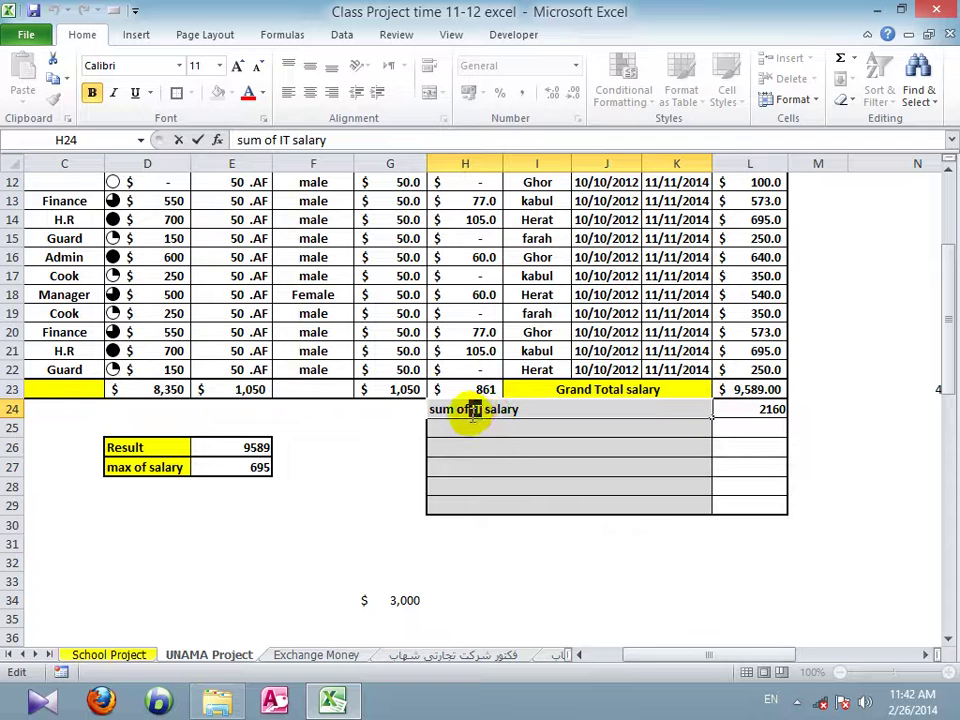
pyautogui.write('ma')
pyautogui.press('BackSpace')
pyautogui.press('BackSpace')
pyautogui.write('Amanger')
pyautogui.press('Return')
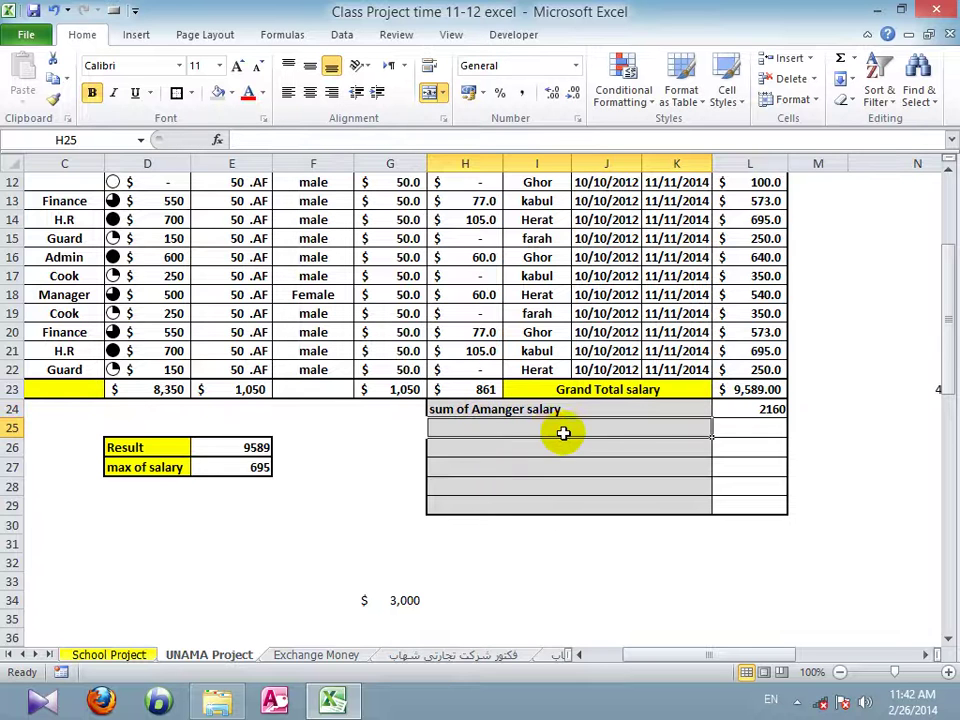
pyautogui.click(482, 410)
pyautogui.doubleClick(480, 411)
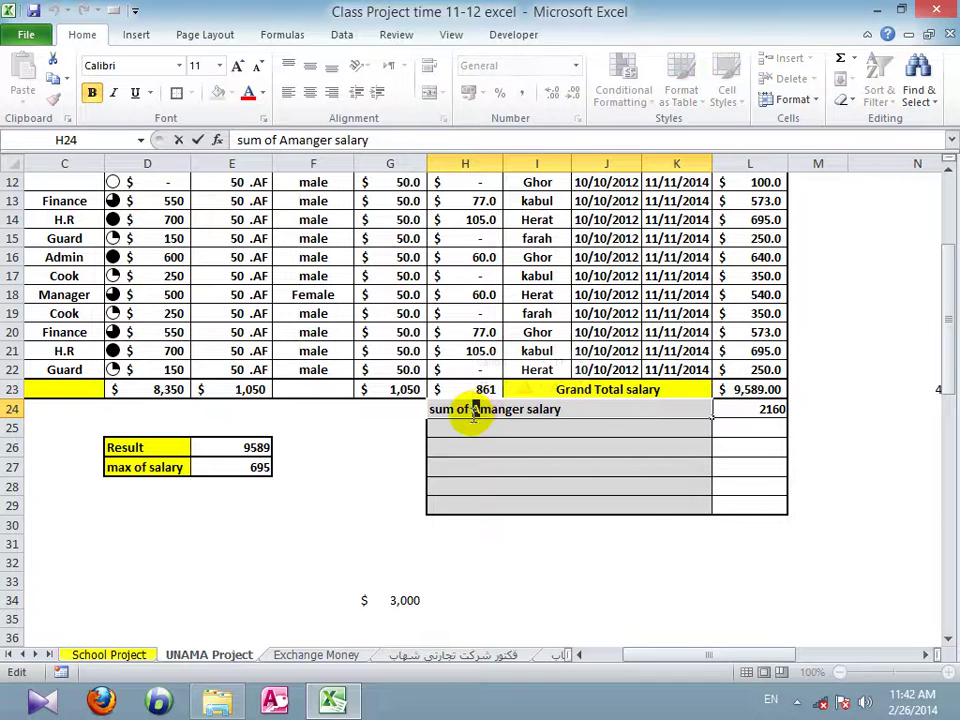
pyautogui.press('BackSpace')
pyautogui.click(497, 411)
pyautogui.write('a')
pyautogui.press('Return')
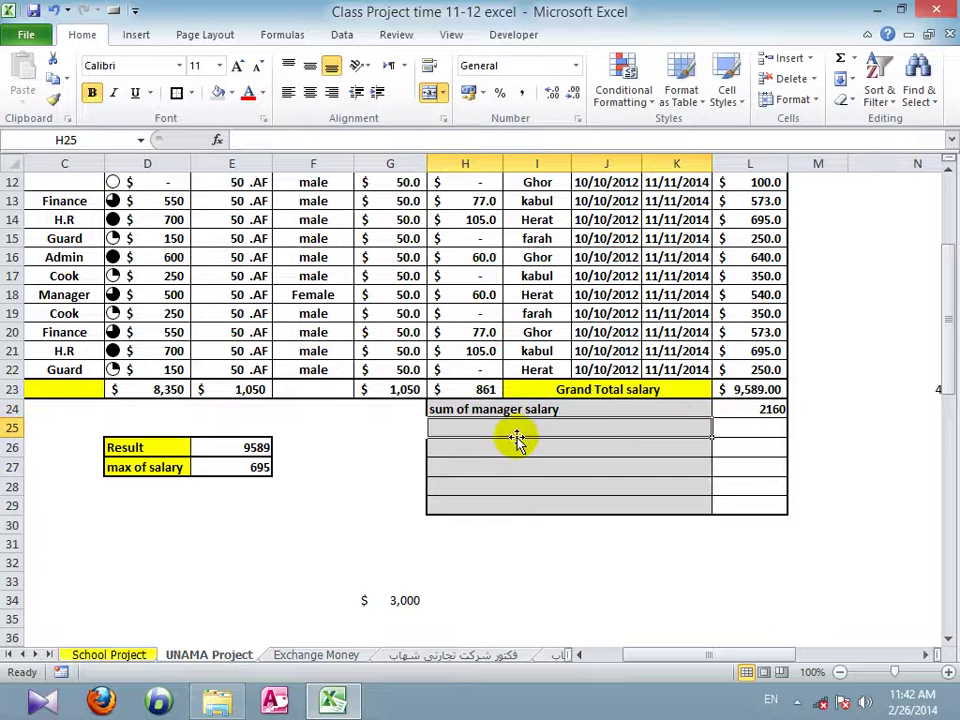
# - Check the SUMIF formula in L24 and change the position in C17 to Manager to test its total
pyautogui.click(739, 414)
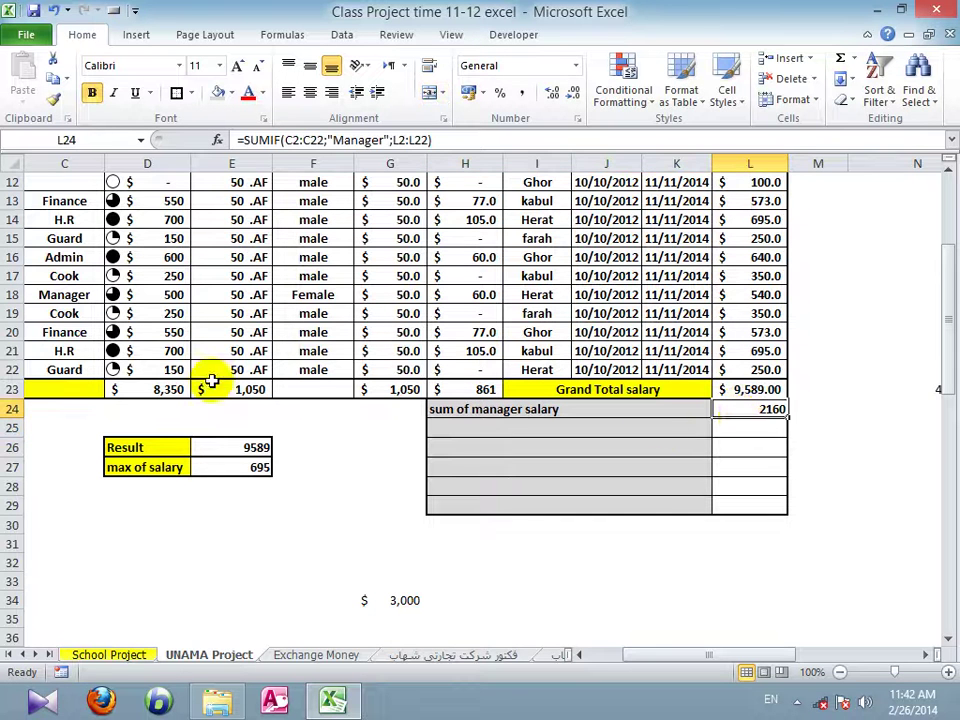
pyautogui.click(143, 273)
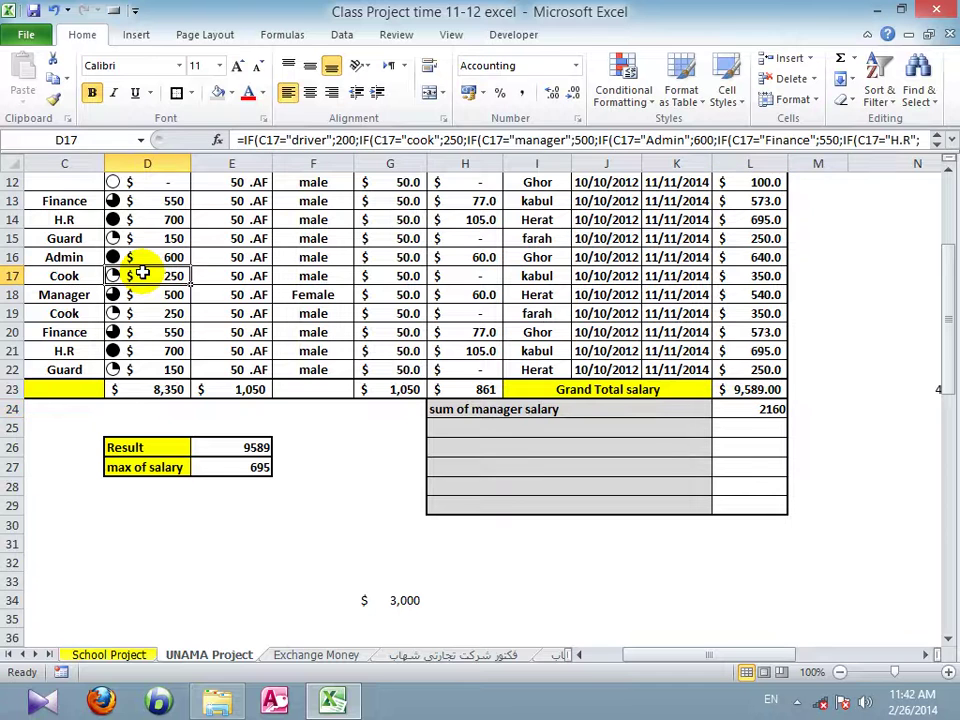
pyautogui.click(63, 280)
pyautogui.write('Manager')
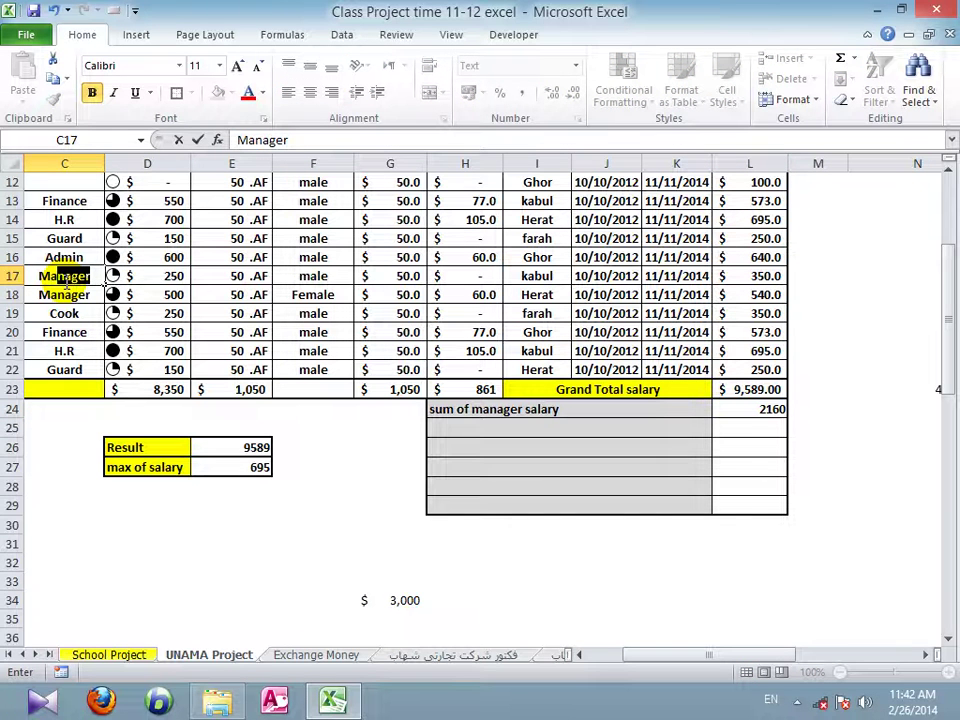
pyautogui.click(97, 316)
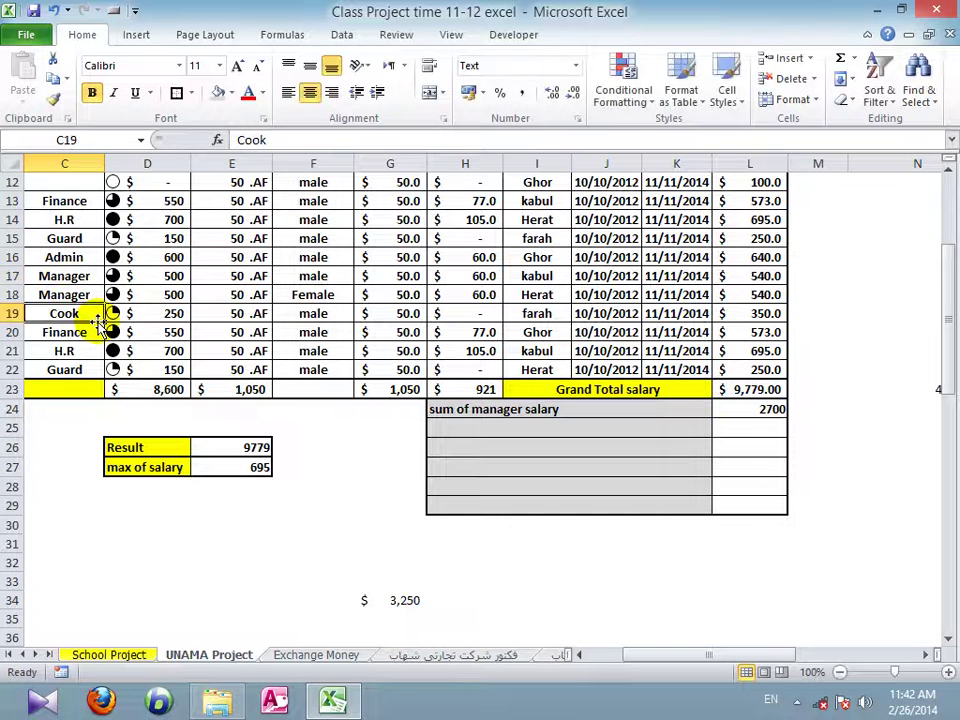
# - Replace the formula in L24 with a new SUMIF that uses the province cells I2:I22 as its range
pyautogui.click(740, 409)
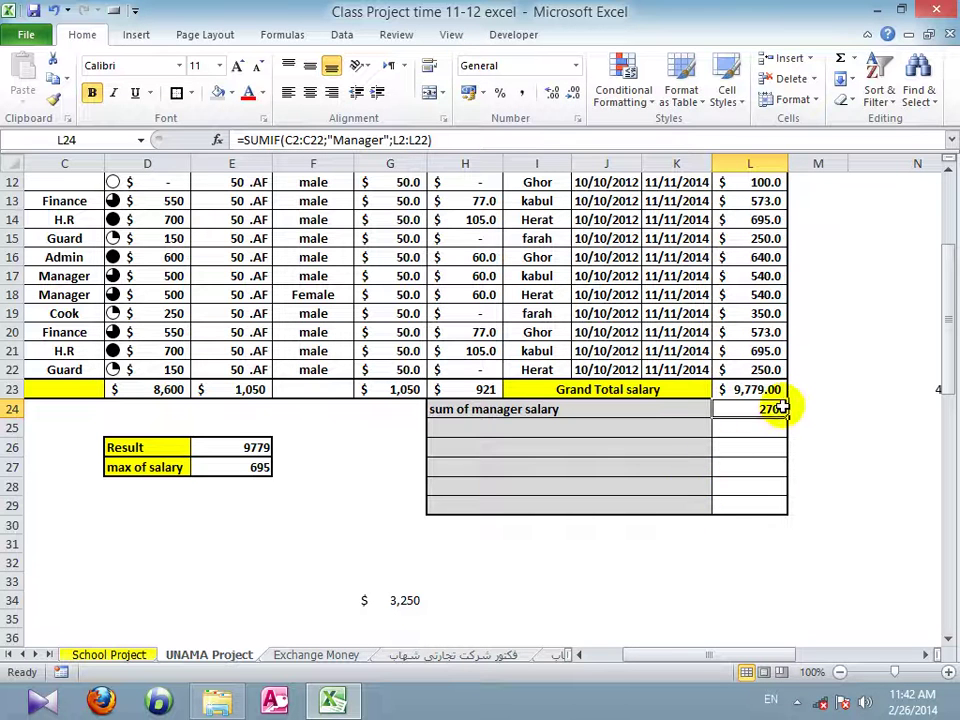
pyautogui.write('=')
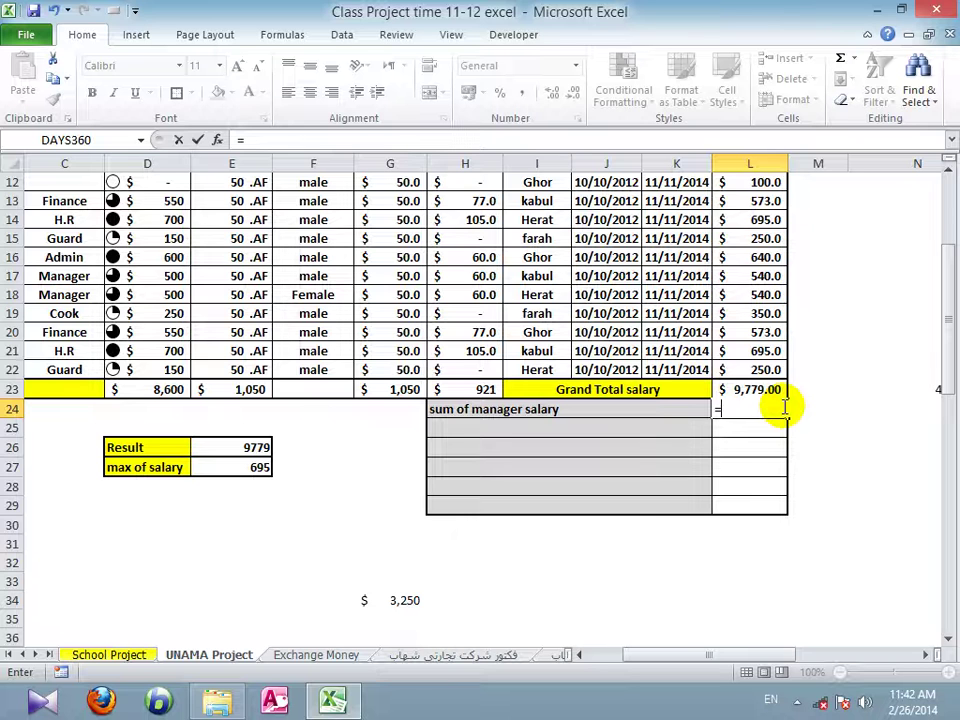
pyautogui.write('sumif')
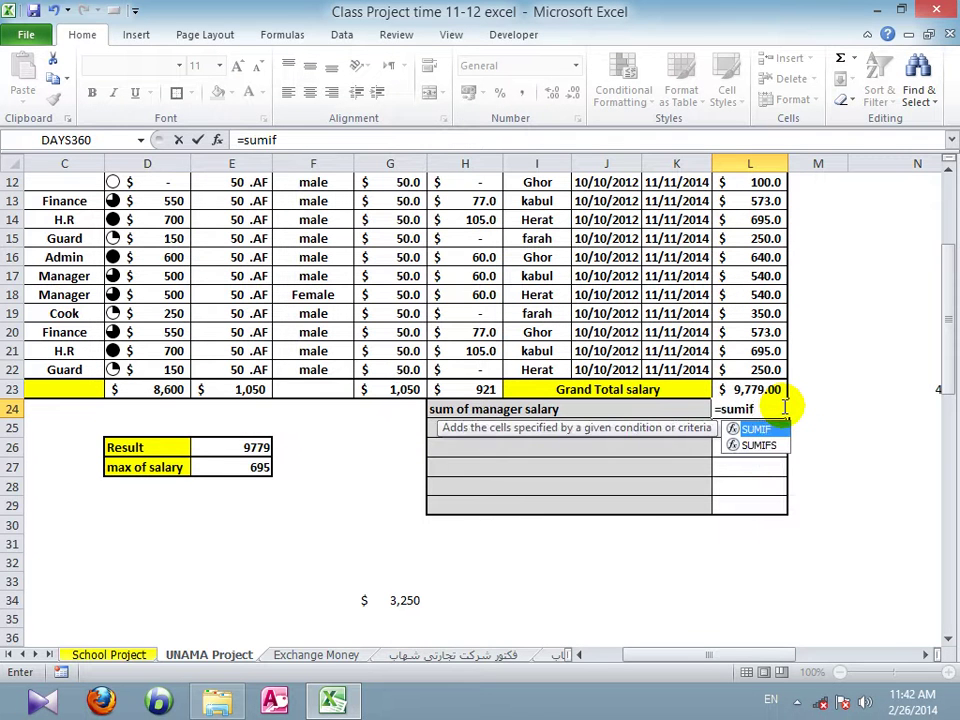
pyautogui.write('(')
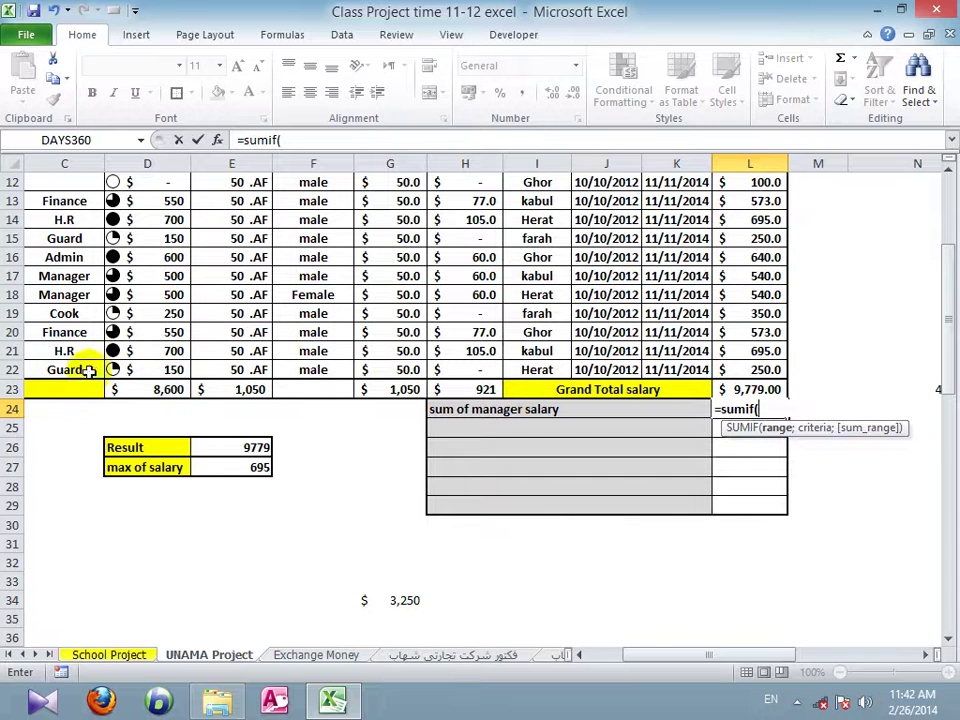
pyautogui.moveTo(531, 370); pyautogui.dragTo(529, 191)
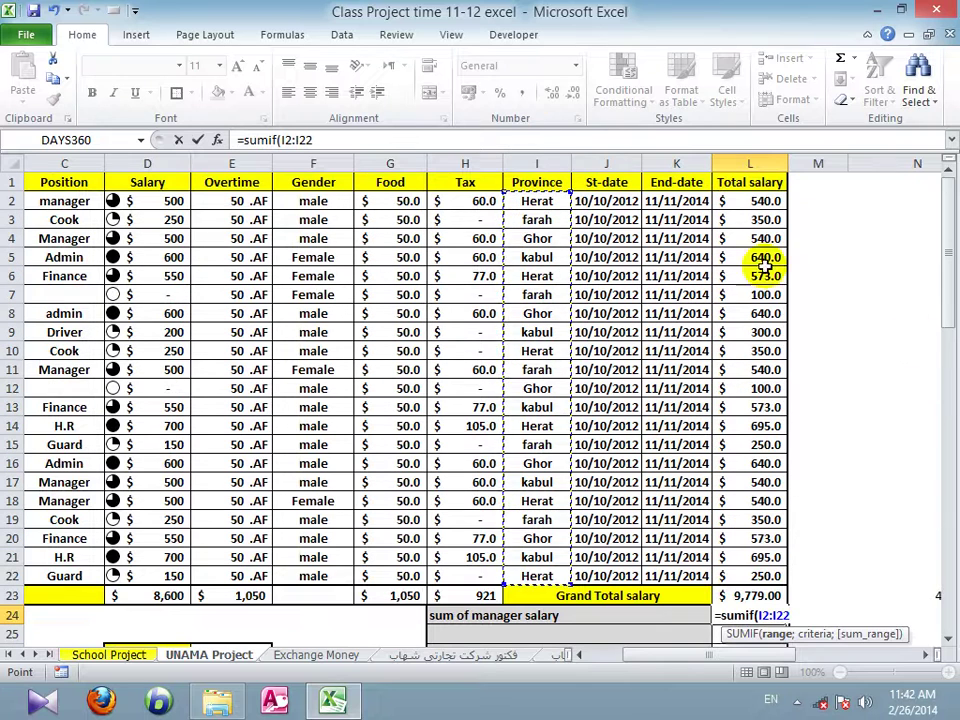
pyautogui.moveTo(949, 265); pyautogui.dragTo(950, 365)
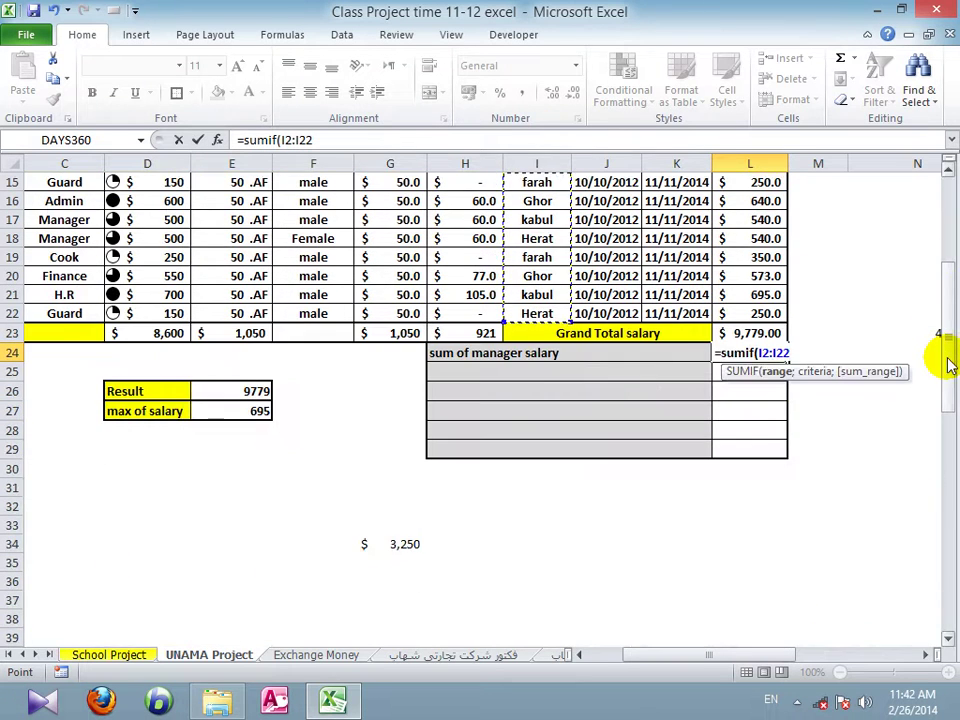
# - Complete the SUMIF in L24 with "Herat" as the criterion and the Total salary cells L2:L22 as the sum range
pyautogui.write(';')
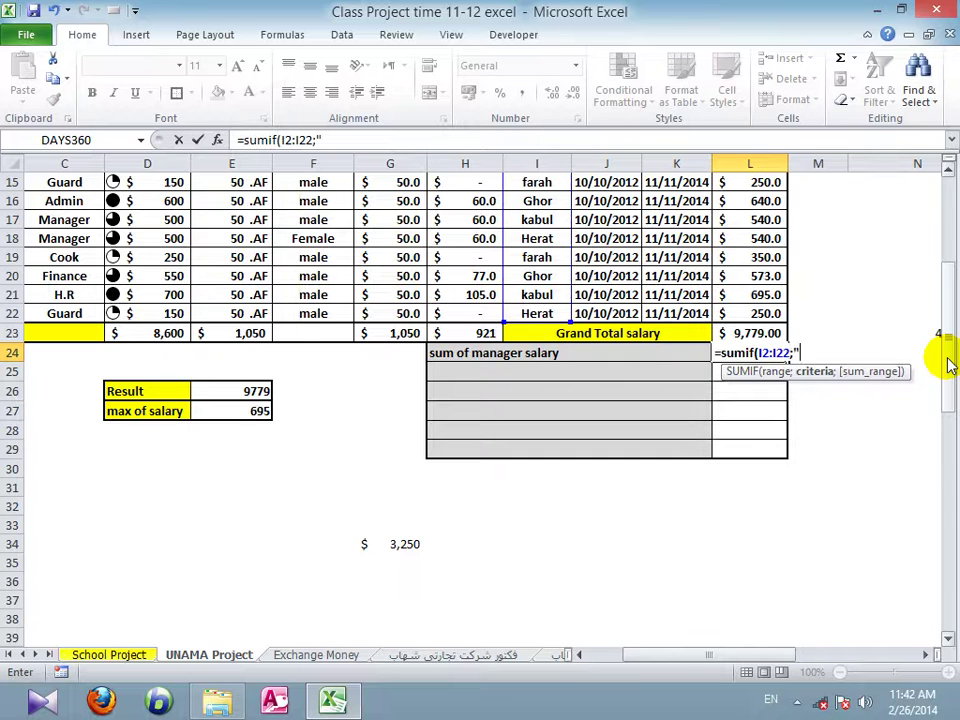
pyautogui.write('"Herat"')
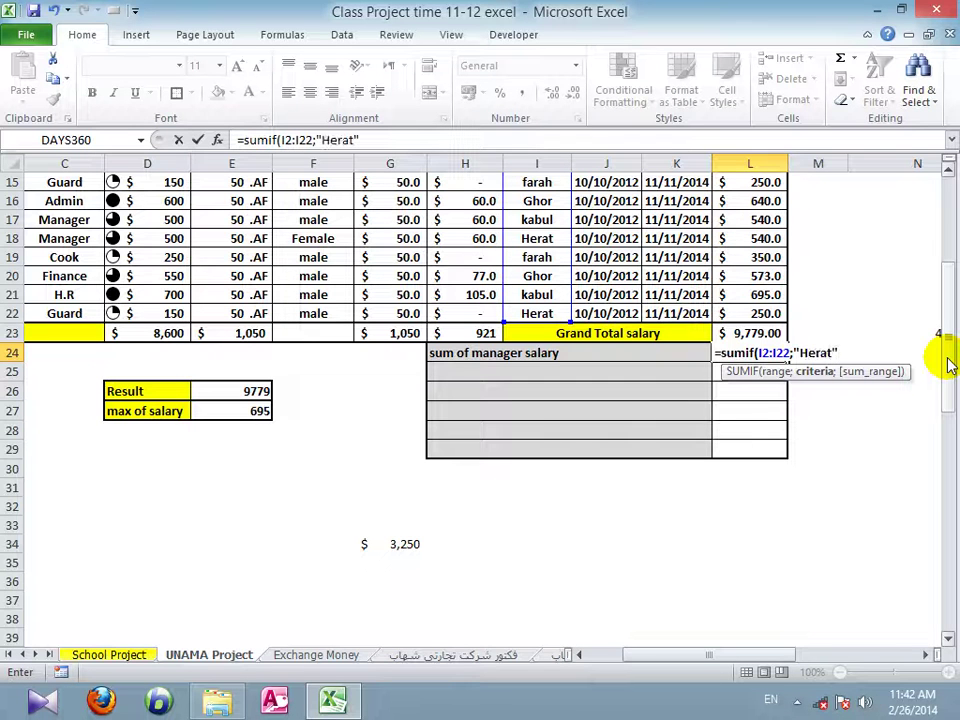
pyautogui.write(';')
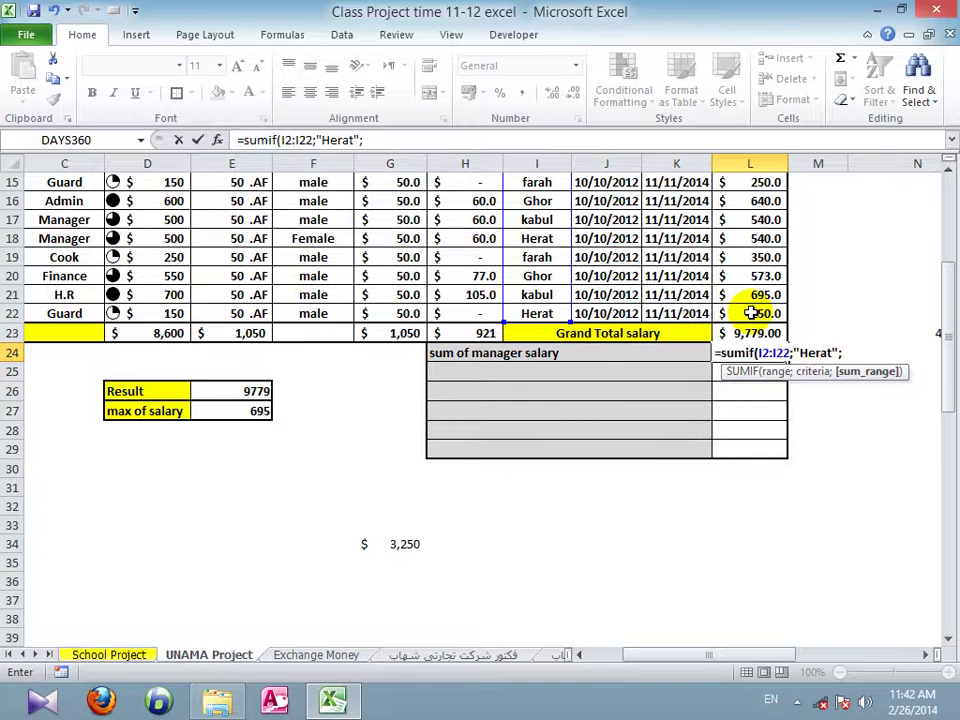
pyautogui.moveTo(750, 313); pyautogui.dragTo(760, 198)
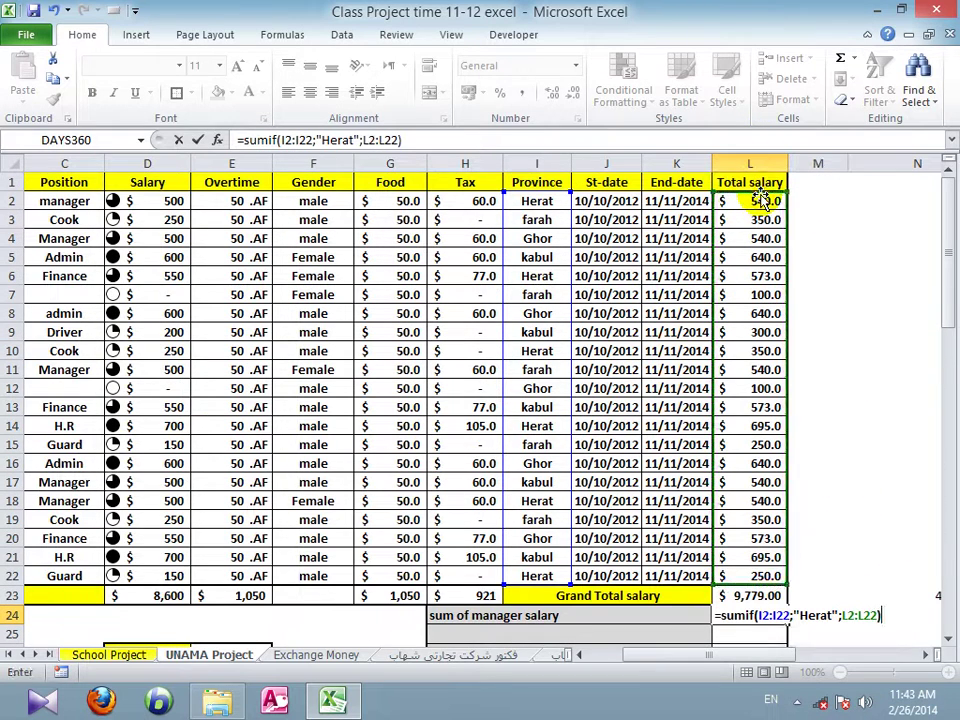
pyautogui.press('Return')
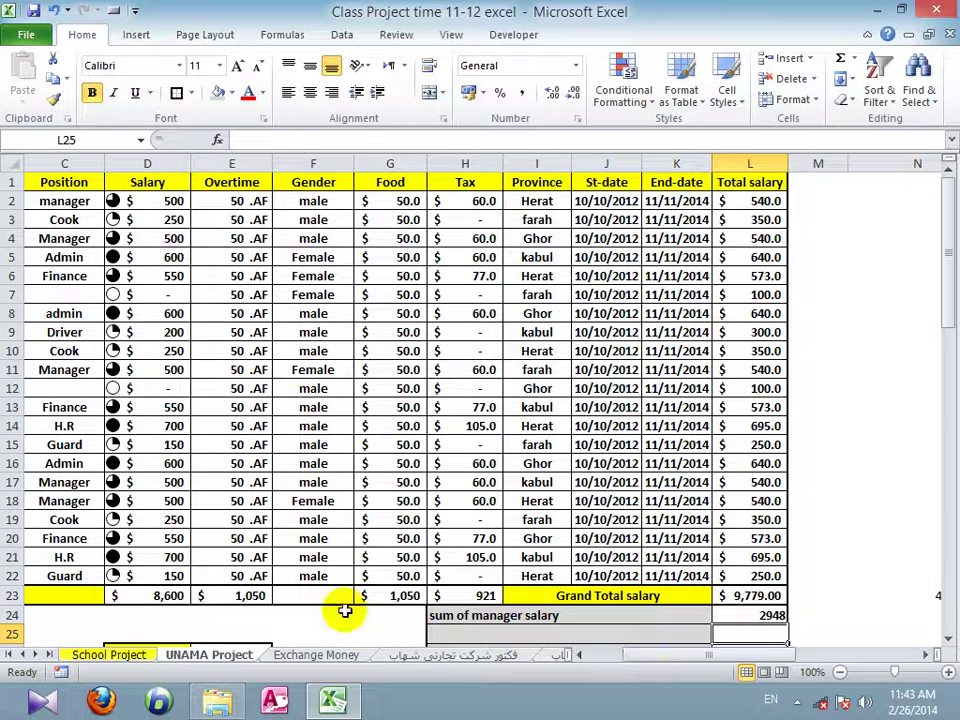
# - Replace "manager" with "herati" in the H24 label so it describes the province-based sum
pyautogui.click(490, 617)
pyautogui.doubleClick(490, 617)
pyautogui.moveTo(522, 616); pyautogui.dragTo(467, 614)
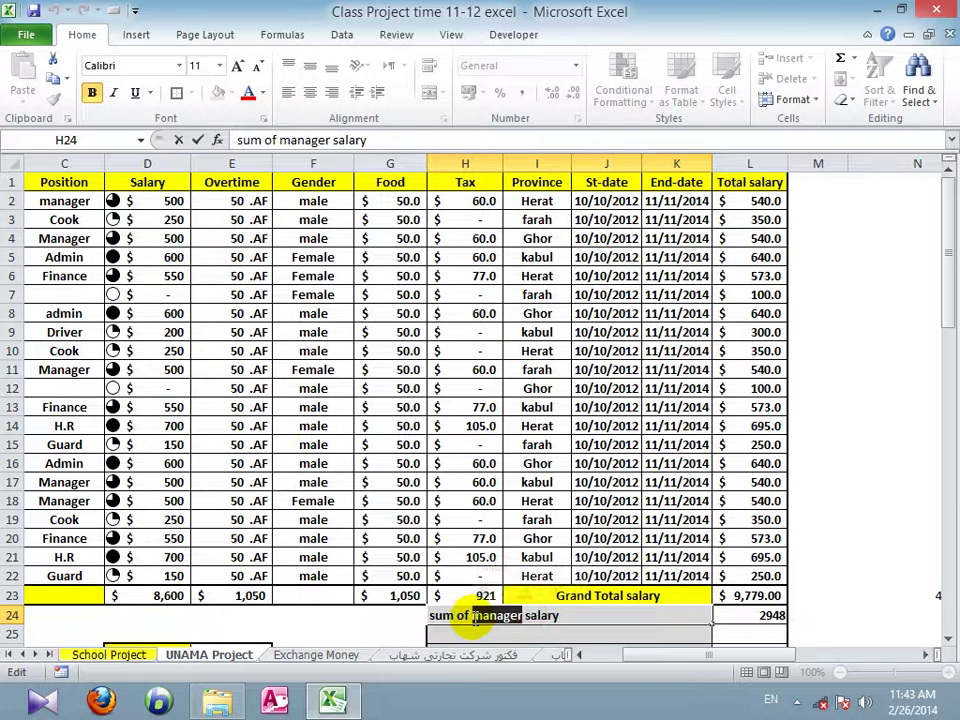
pyautogui.write('herati')
pyautogui.press('Return')
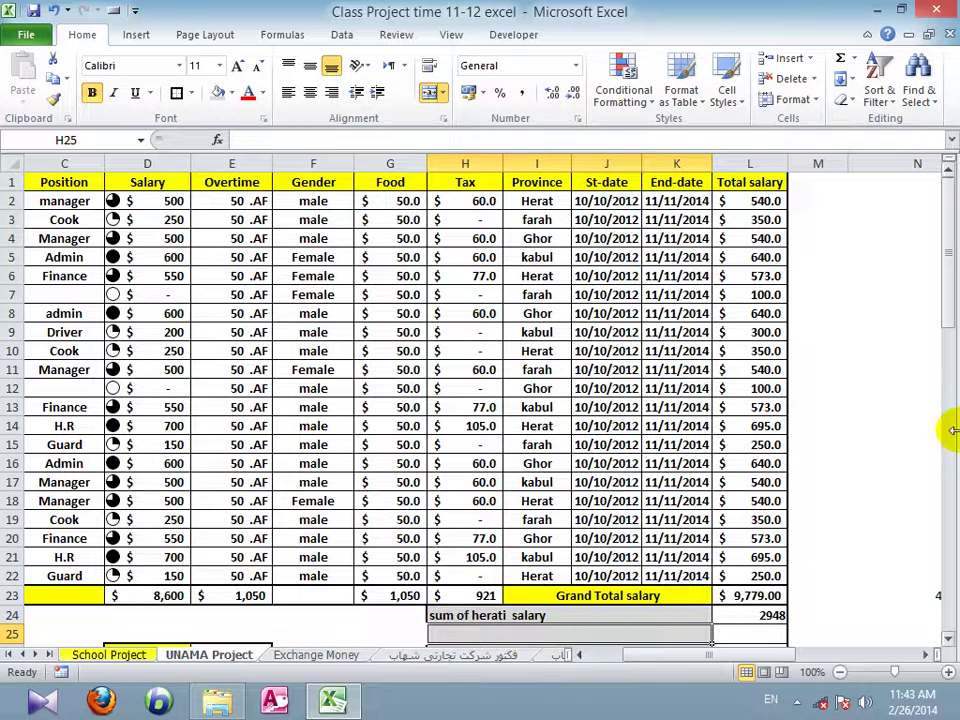
# - Enter the label "sum of Manager salary from herat" in H25
pyautogui.moveTo(949, 300); pyautogui.dragTo(950, 355)
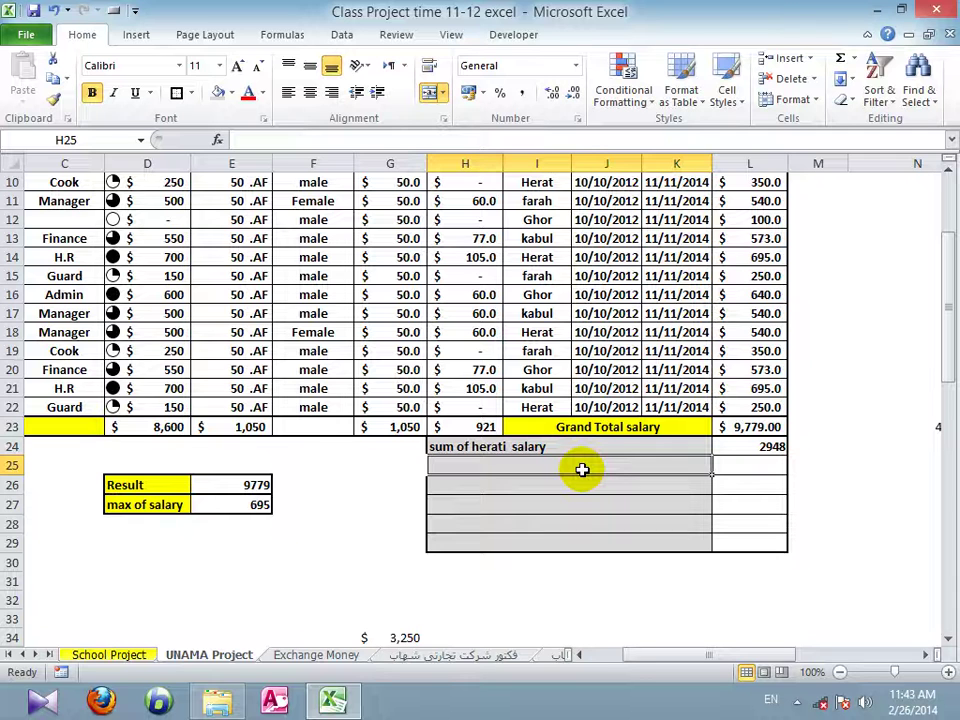
pyautogui.write('sum of ')
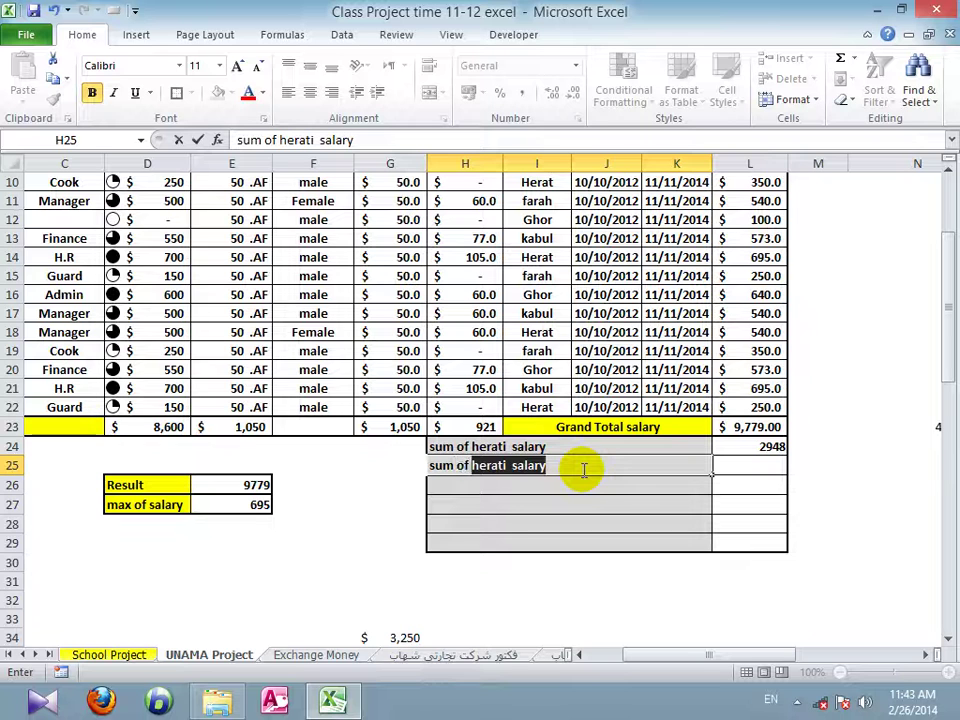
pyautogui.write('Mana')
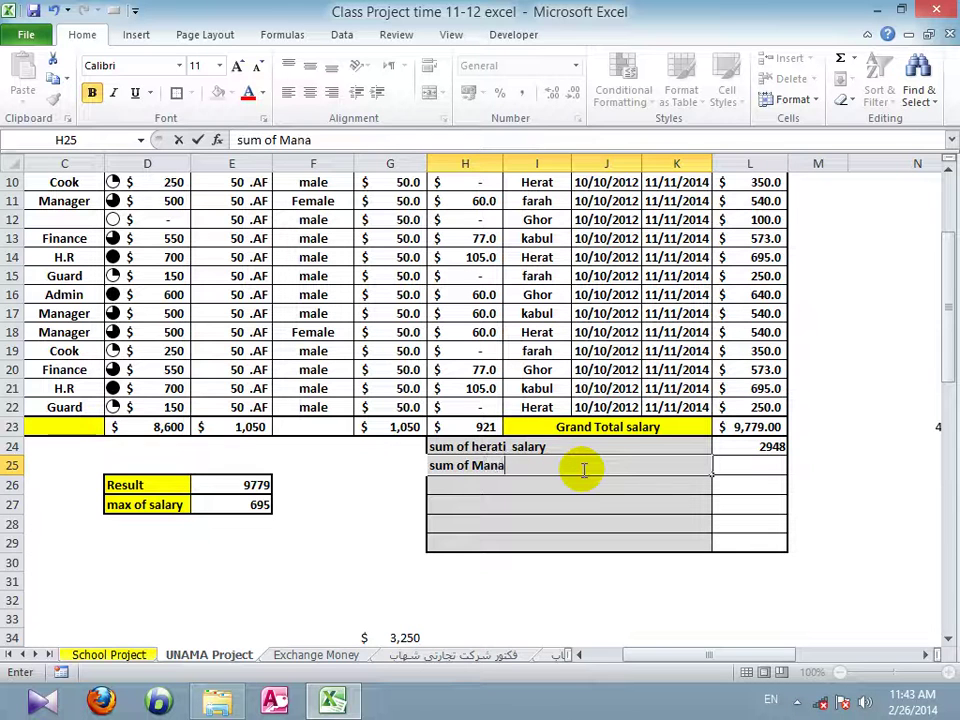
pyautogui.write('ger salary from herat')
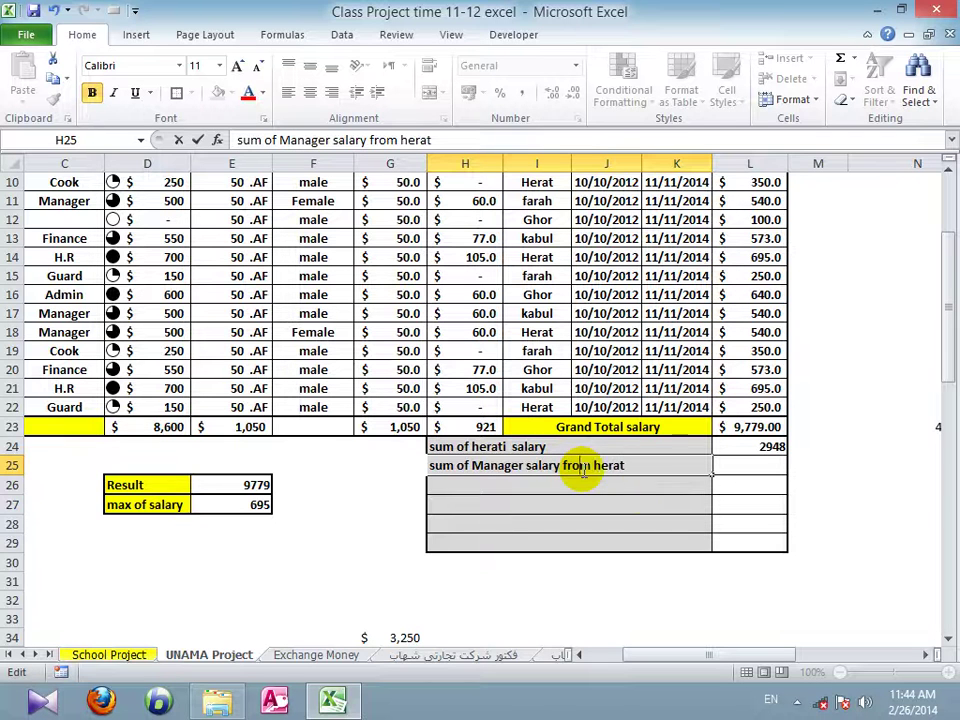
pyautogui.click(649, 497)
# - Begin a SUMIFS formula in L25 with the Total salary cells L2:L22 as its sum range
pyautogui.click(764, 466)
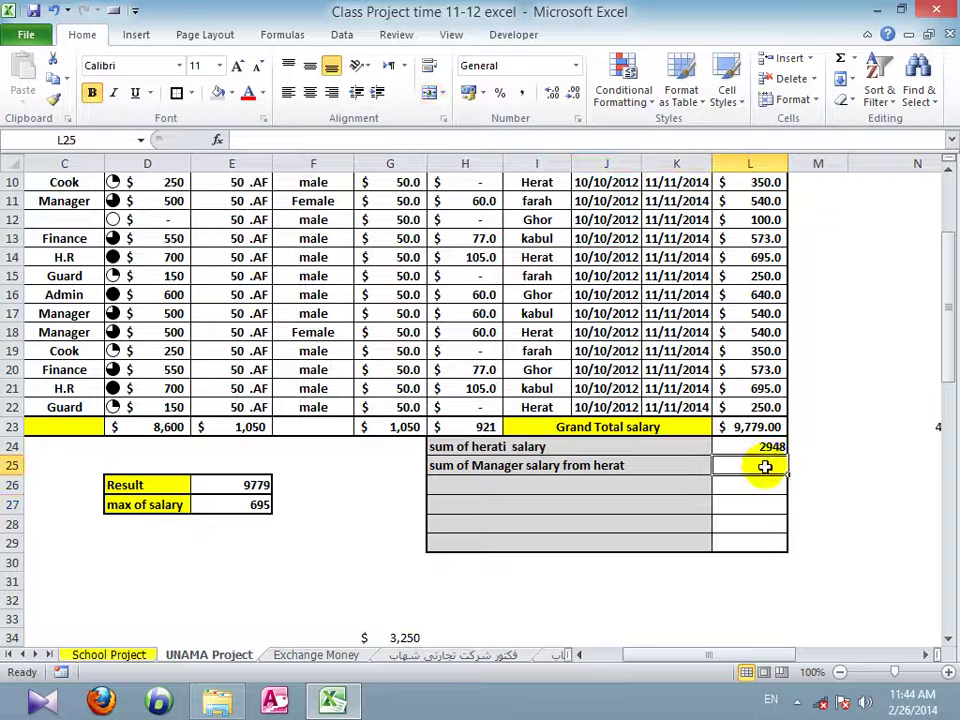
pyautogui.write('=sumifs')
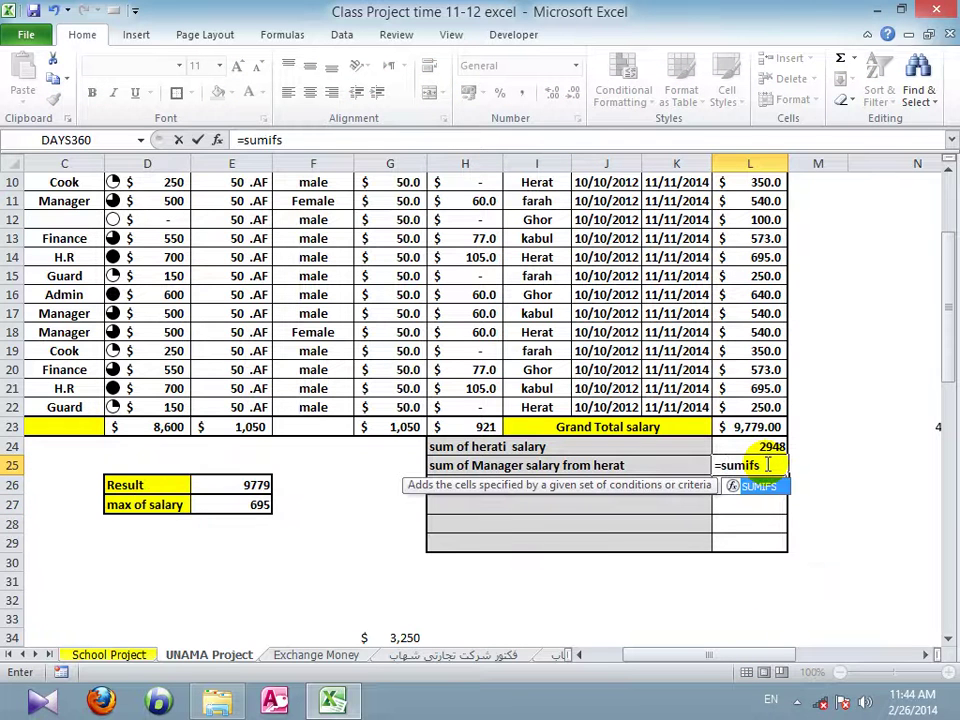
pyautogui.write('(')
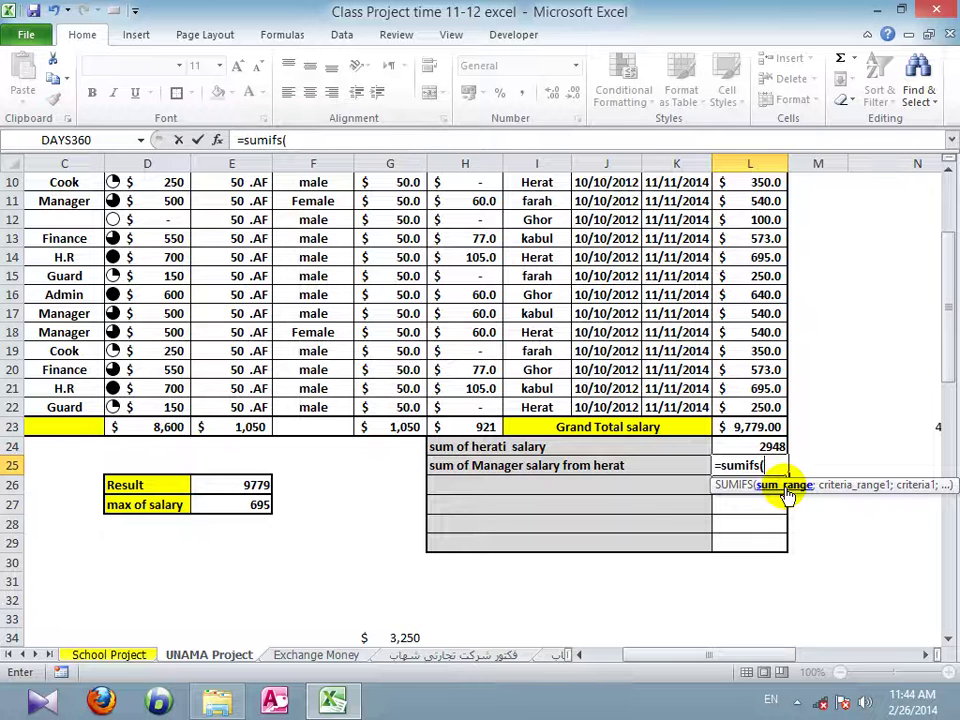
pyautogui.click(742, 388)
pyautogui.moveTo(245, 407); pyautogui.dragTo(228, 355)
pyautogui.moveTo(165, 407); pyautogui.dragTo(160, 332)
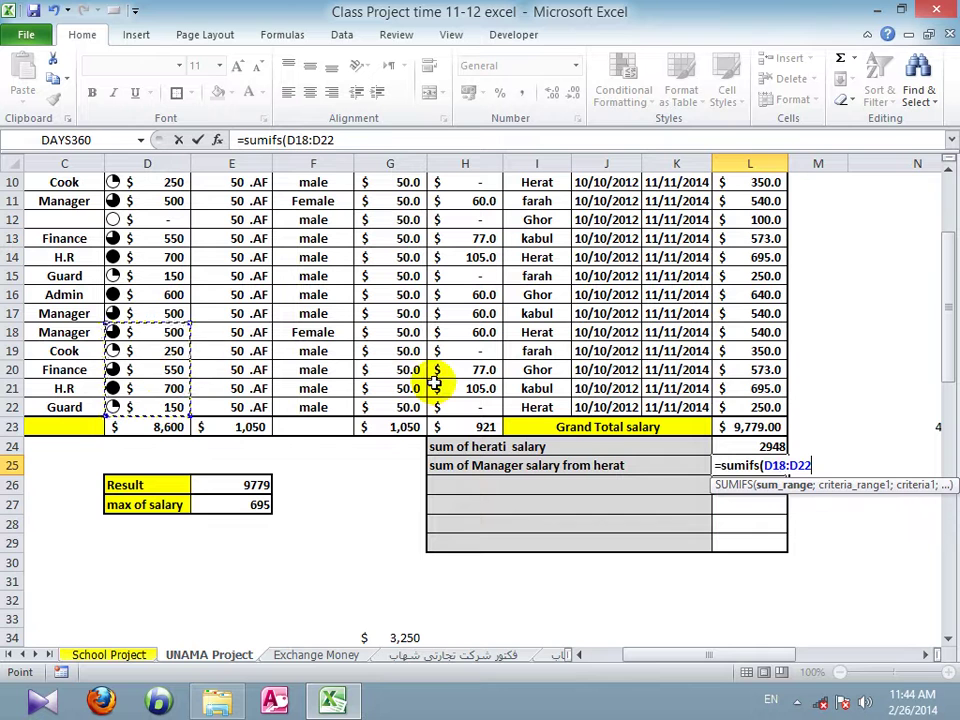
pyautogui.moveTo(754, 407); pyautogui.dragTo(756, 200)
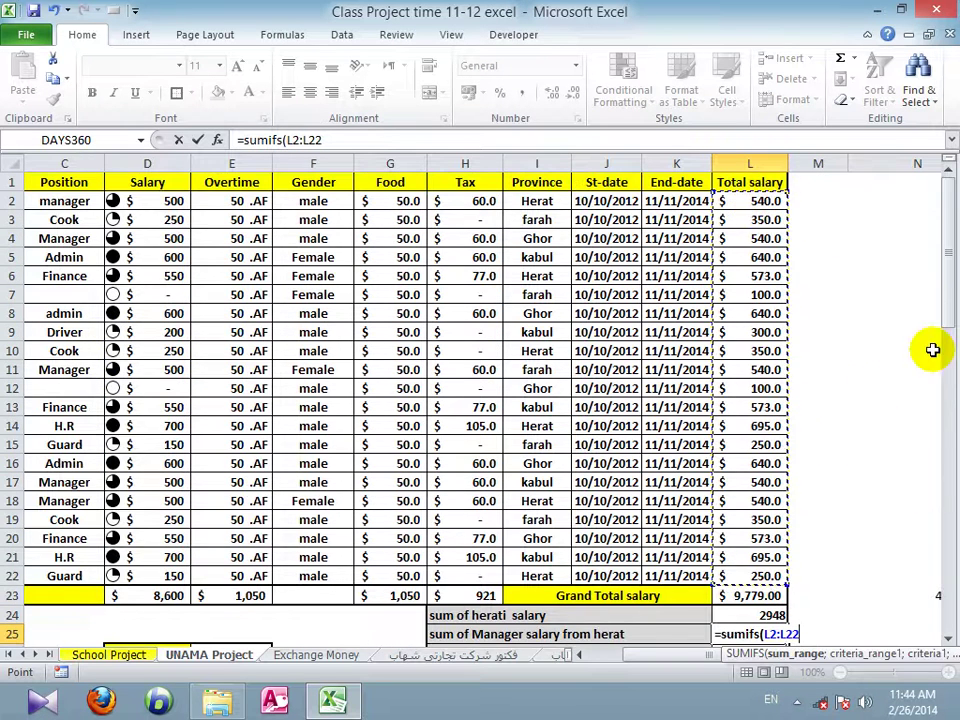
pyautogui.moveTo(945, 268); pyautogui.dragTo(950, 365)
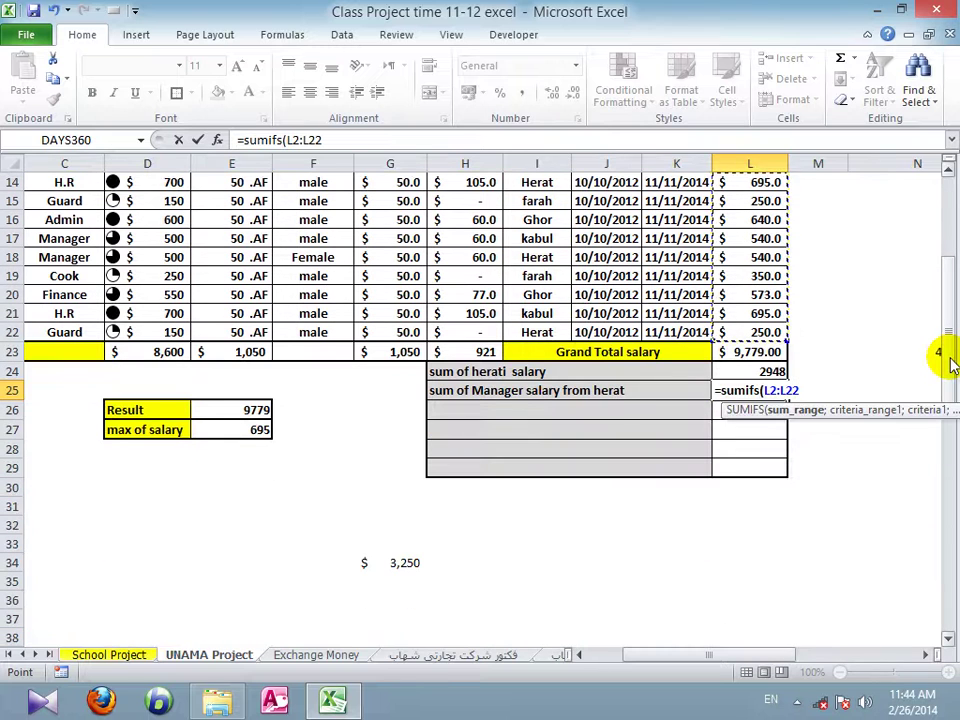
# - Add the Position cells C2:C22 as the first criteria range of the L25 SUMIFS, with "Manager" as its criterion
pyautogui.write(';')
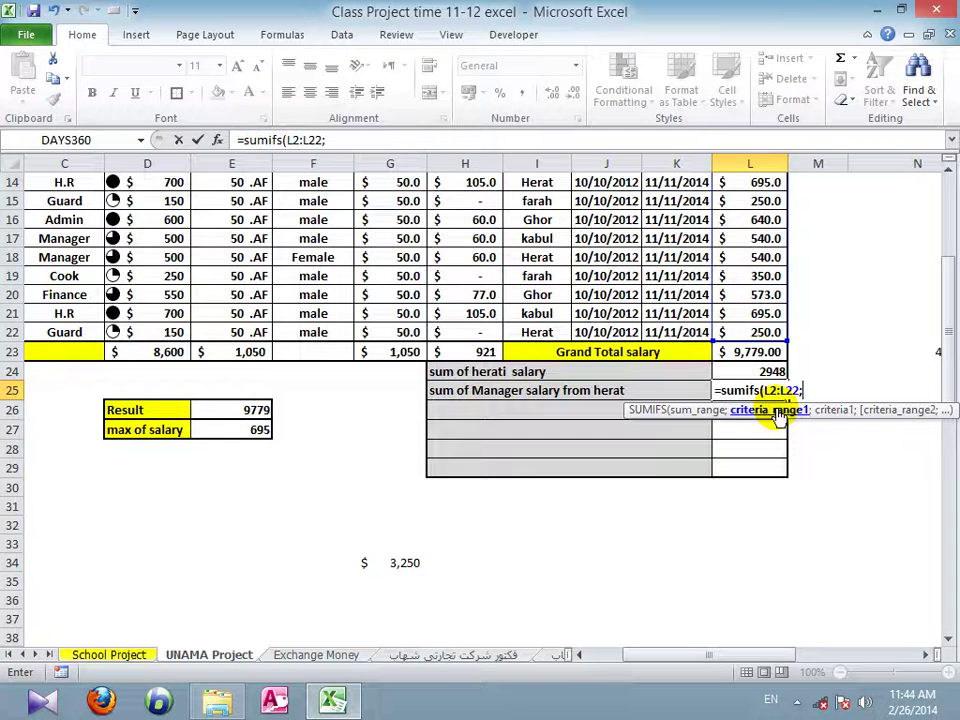
pyautogui.moveTo(66, 331); pyautogui.dragTo(72, 204)
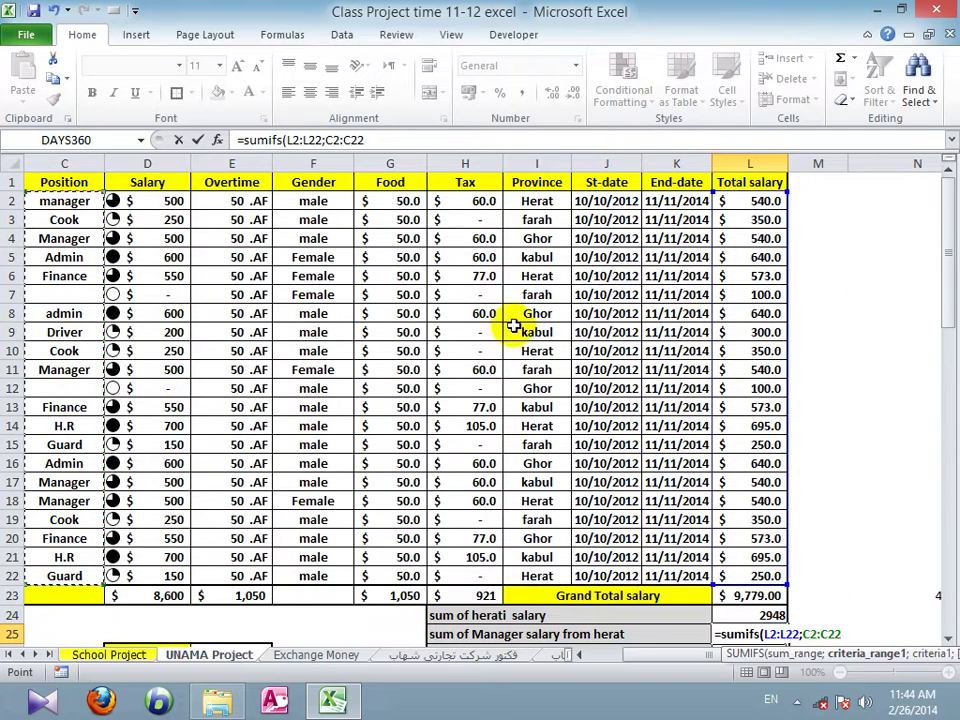
pyautogui.moveTo(949, 249); pyautogui.dragTo(945, 315)
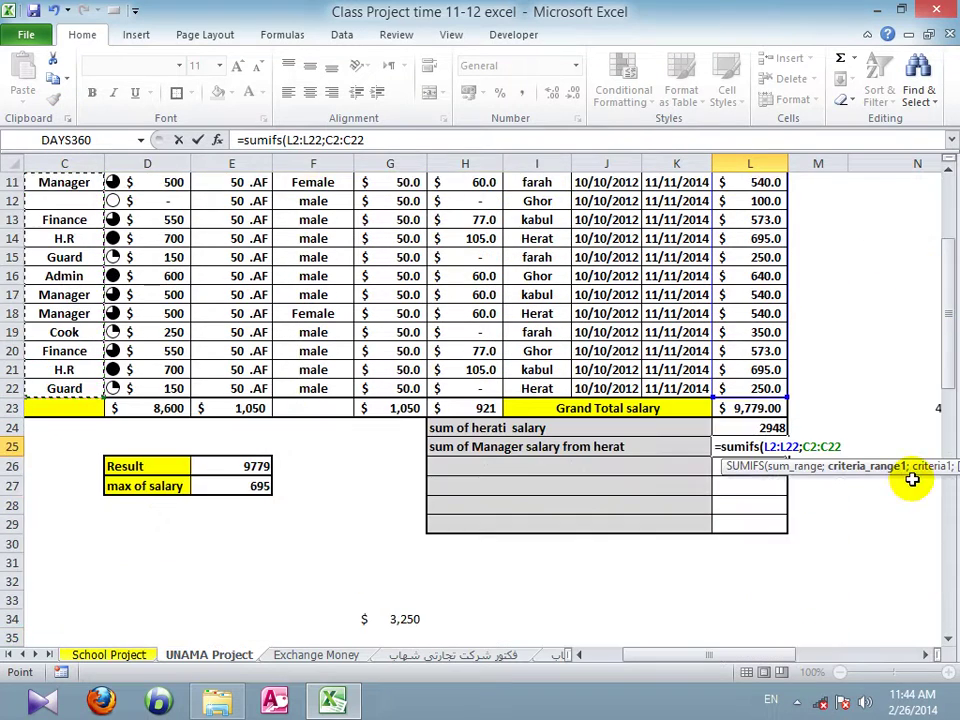
pyautogui.write(';"')
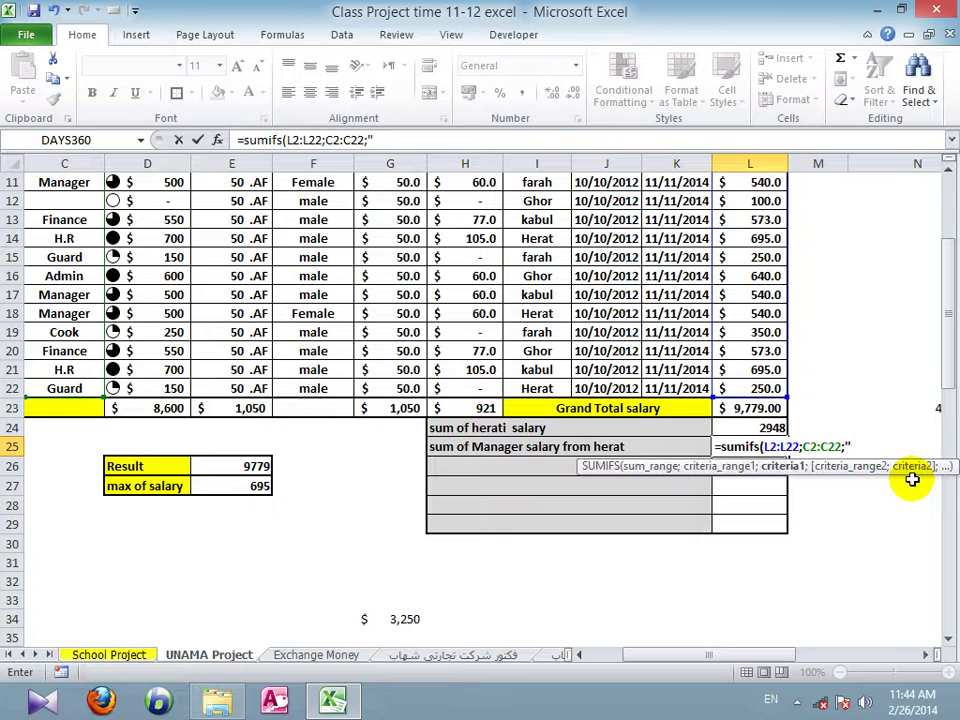
pyautogui.write('Mana')
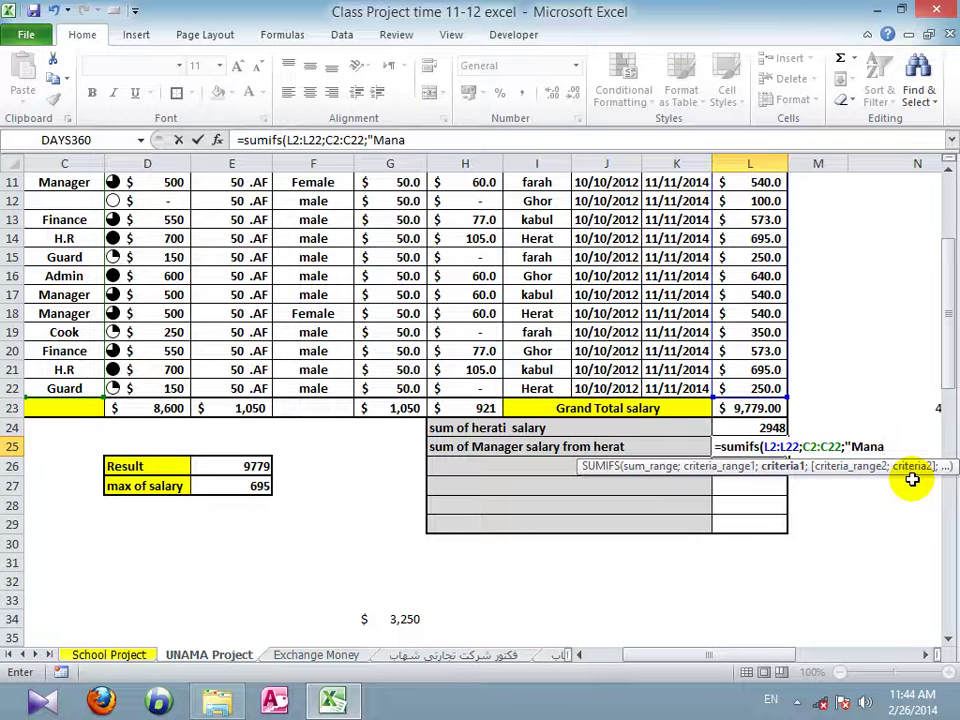
pyautogui.write('ger";')
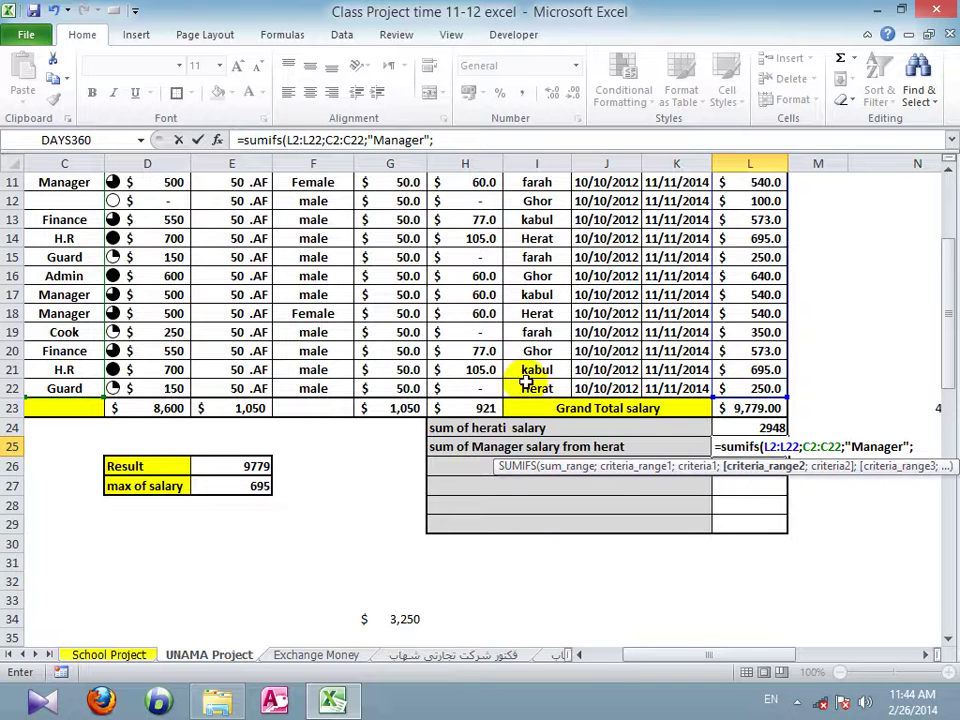
# - Complete the L25 SUMIFS with the Province cells I2:I22 as the second criteria range and "herat" as its criterion
pyautogui.moveTo(533, 388); pyautogui.dragTo(537, 202)
pyautogui.write(';')
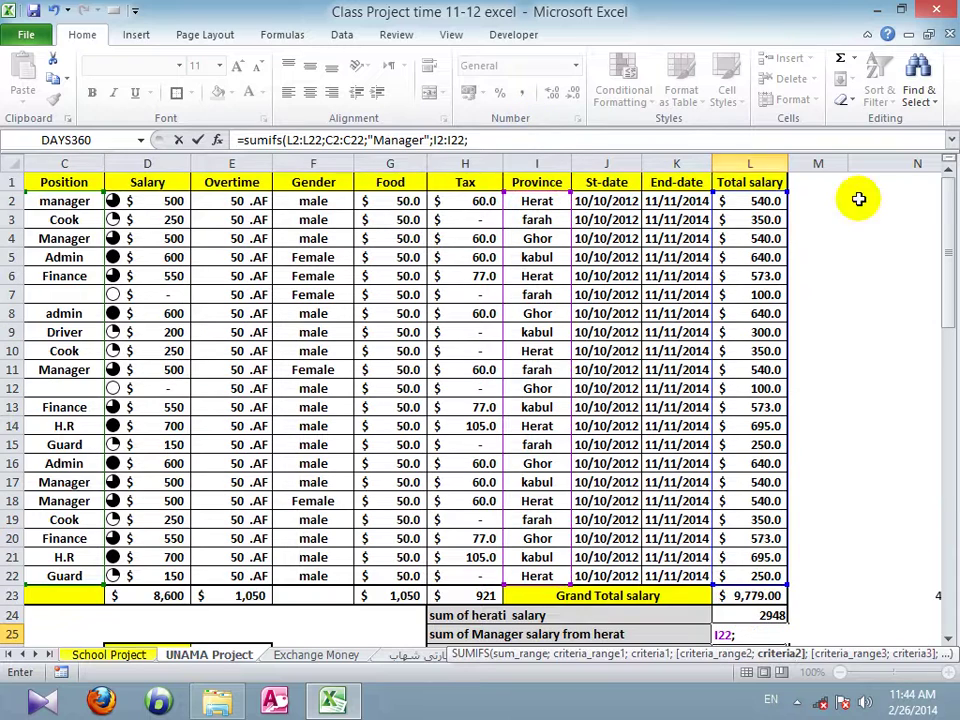
pyautogui.moveTo(939, 214); pyautogui.dragTo(940, 325)
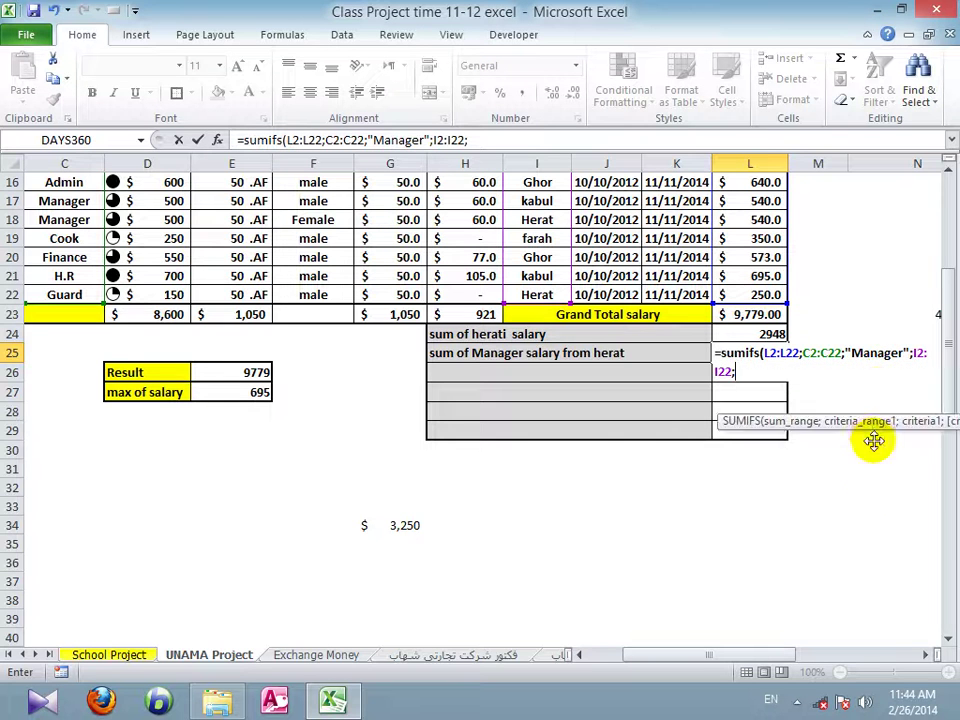
pyautogui.write('"herat")')
pyautogui.press('Return')
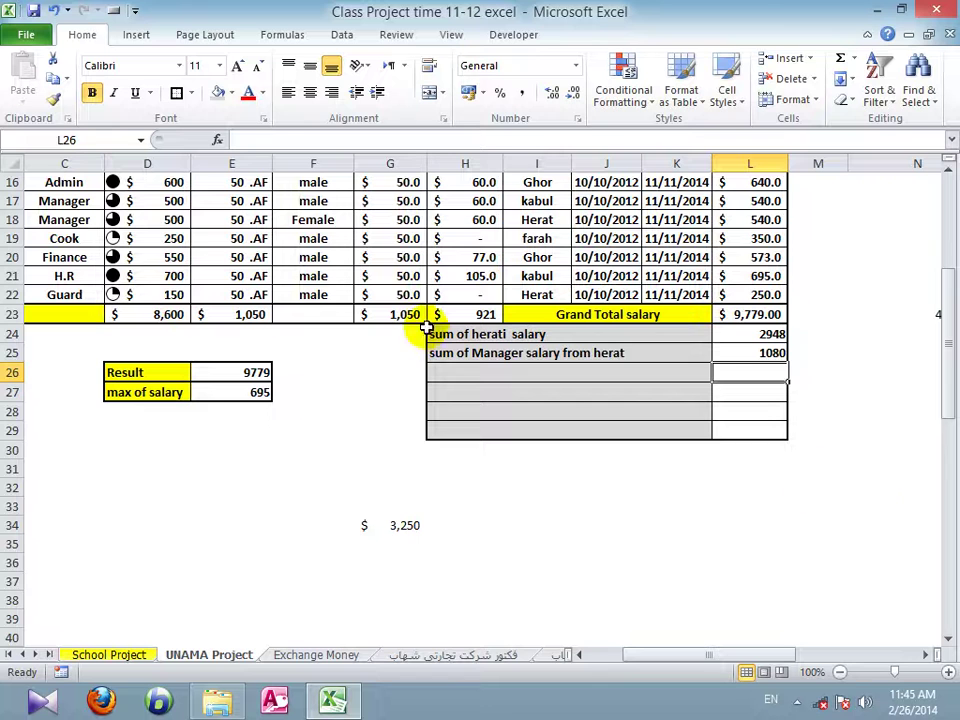
# - Change the province of the manager in row 17 to "herat" and check the SUMIFS cell L25
pyautogui.click(68, 222)
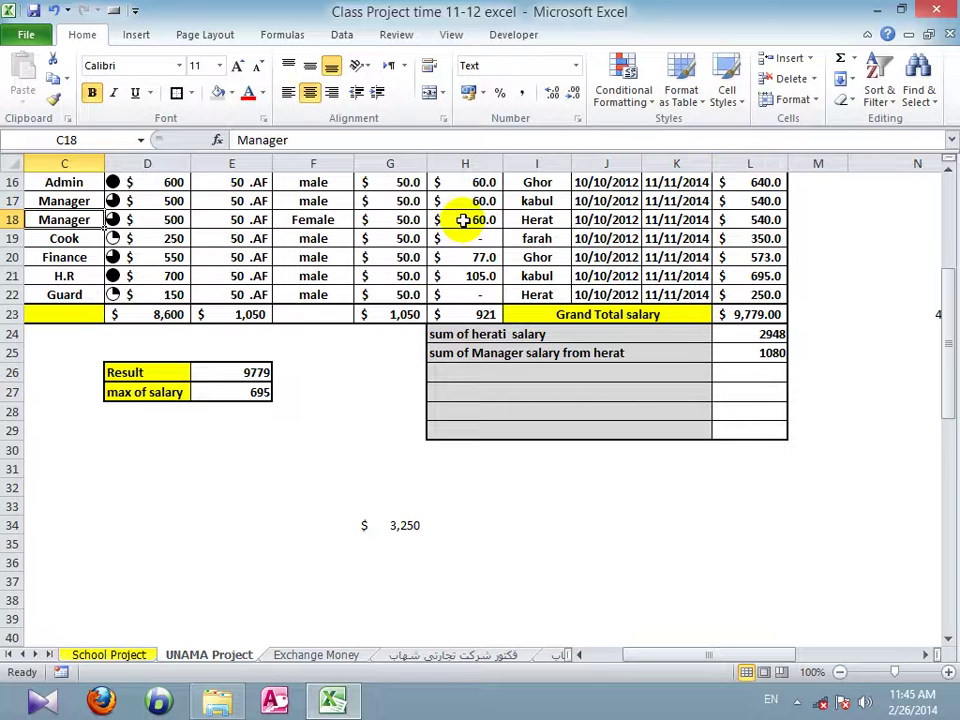
pyautogui.click(521, 219)
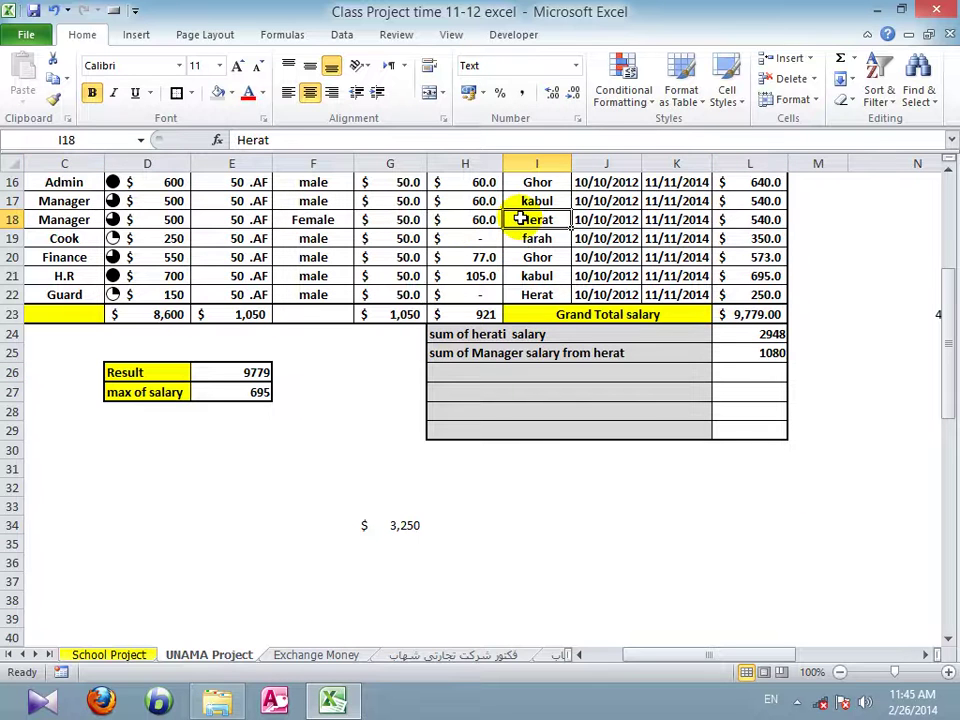
pyautogui.click(77, 199)
pyautogui.click(522, 201)
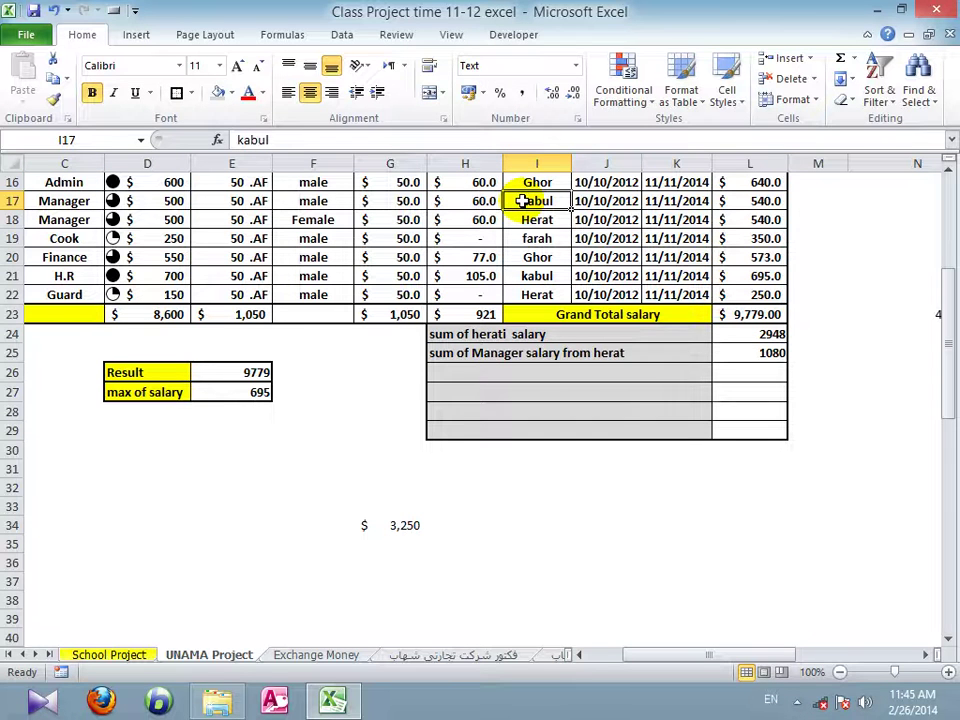
pyautogui.write('herat')
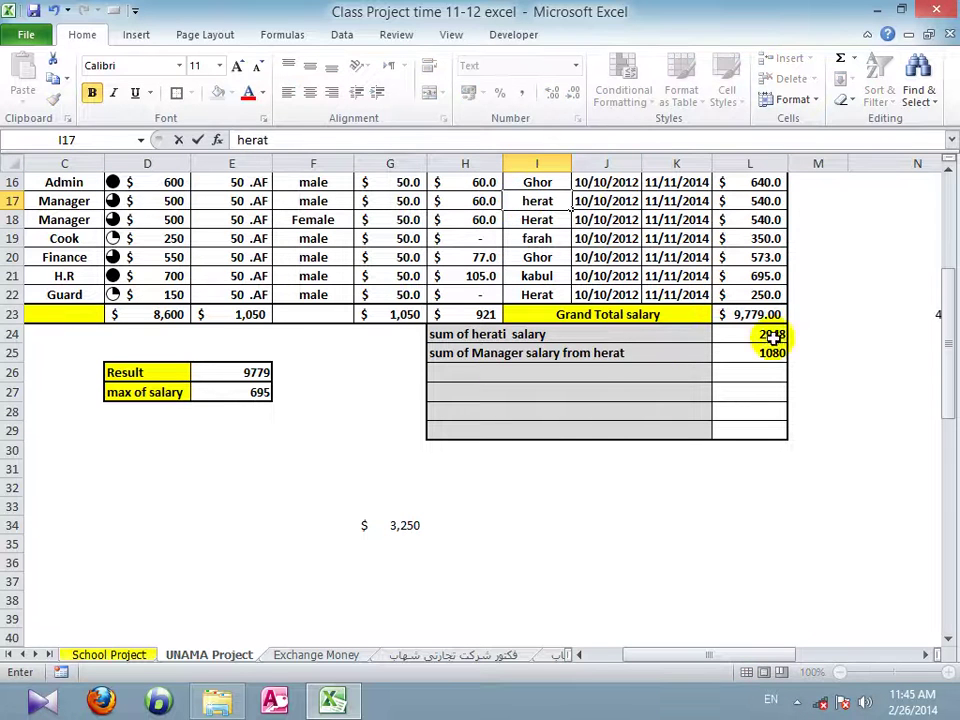
pyautogui.click(759, 372)
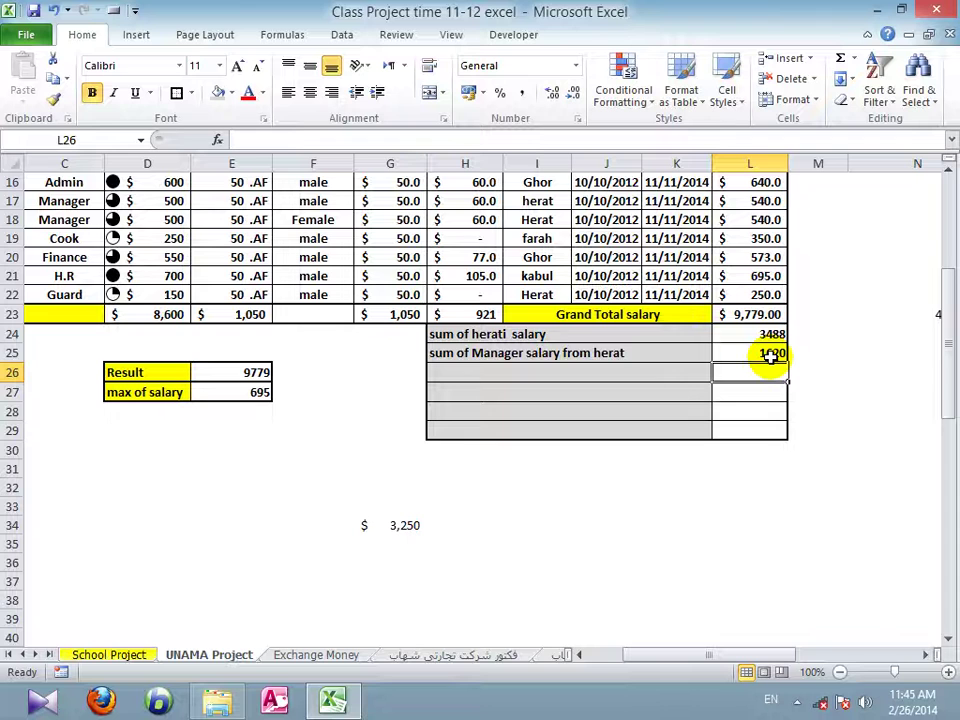
pyautogui.click(771, 353)
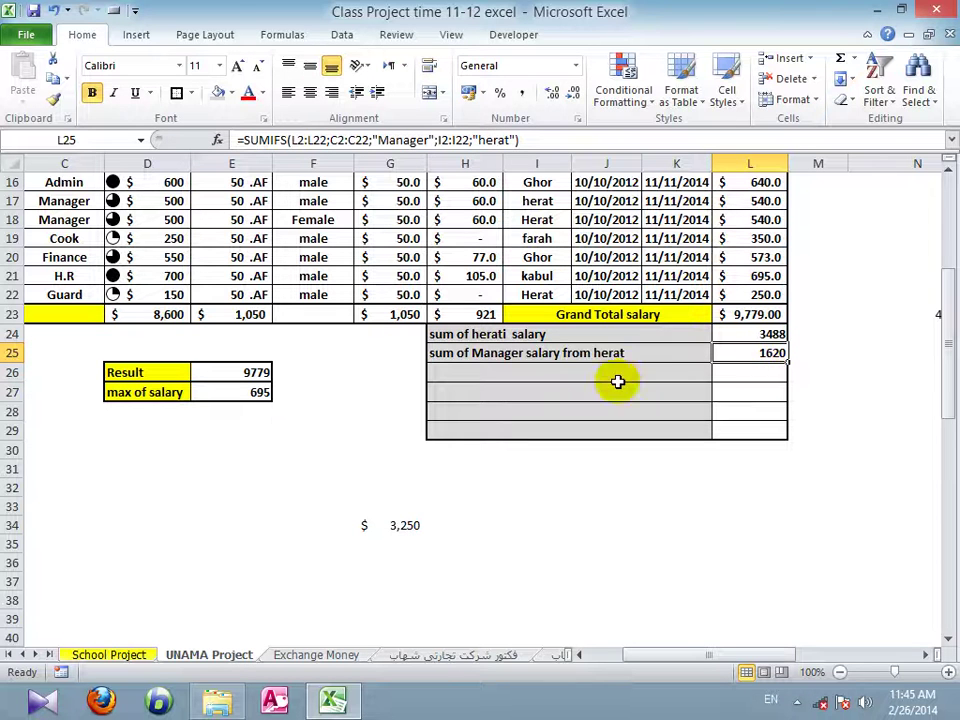
# - Try a COUNTIF formula in H26 that counts "Manager" in the Position cells C2:C22
pyautogui.click(588, 371)
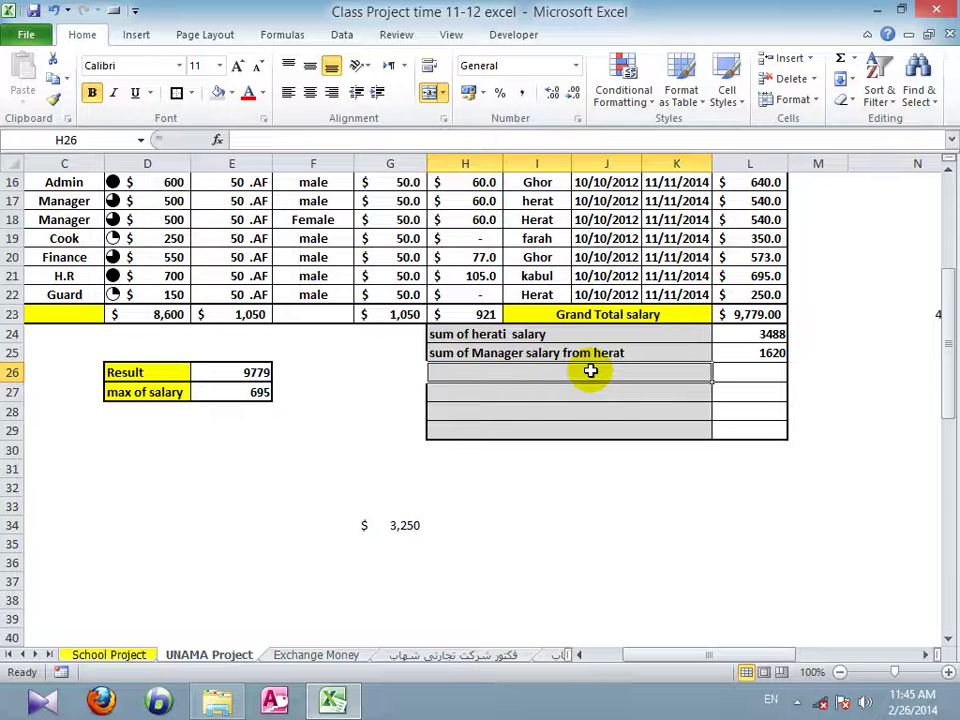
pyautogui.write('=')
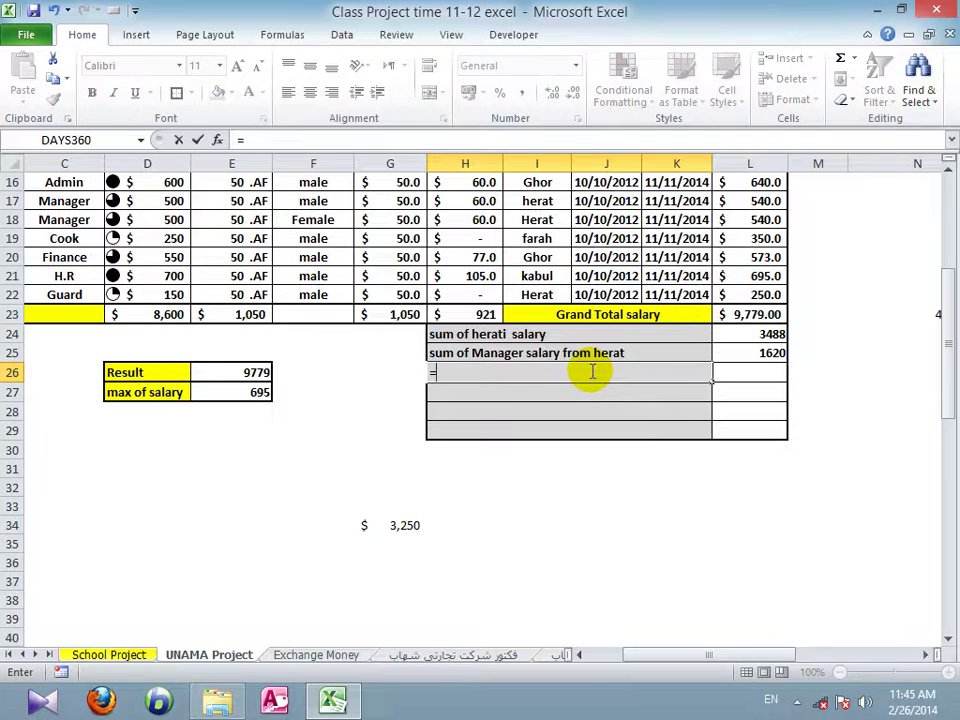
pyautogui.write('count')
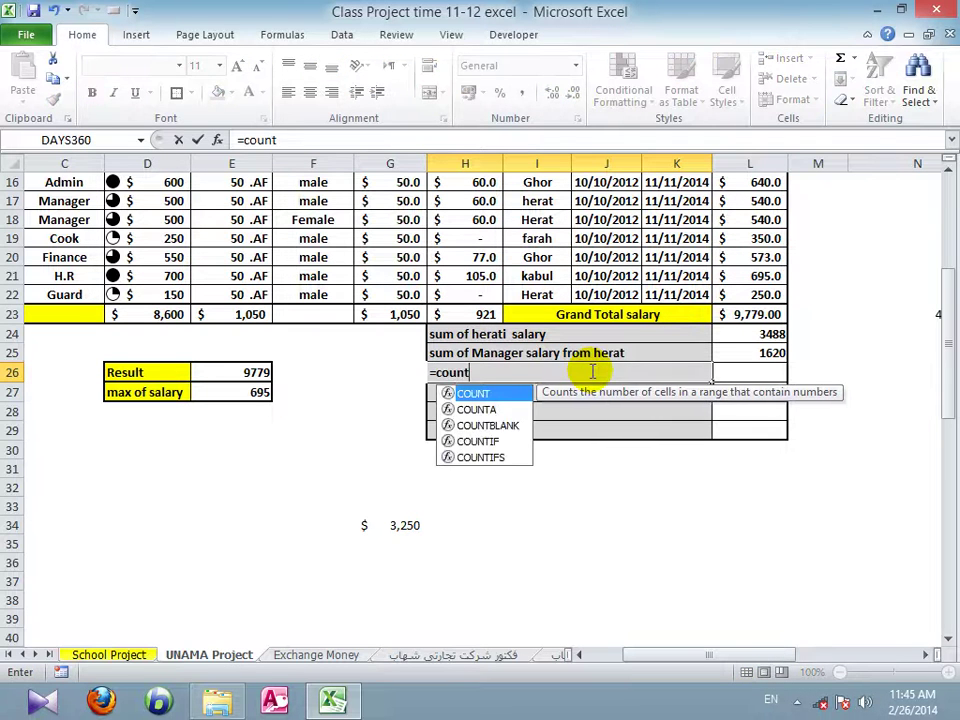
pyautogui.write('if')
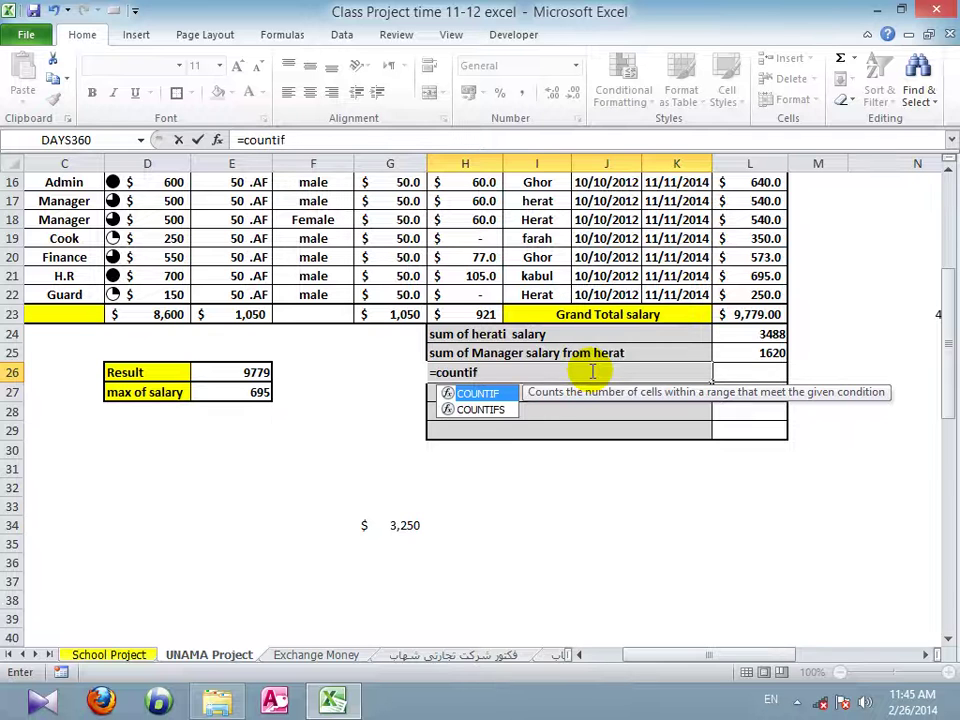
pyautogui.write('(')
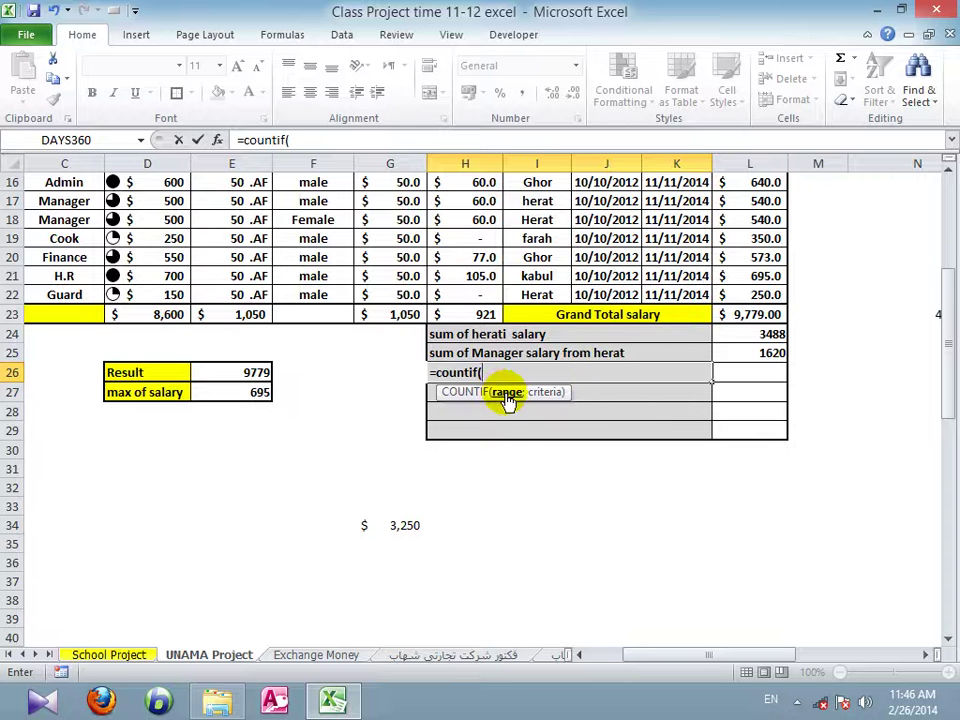
pyautogui.moveTo(72, 292); pyautogui.dragTo(110, 200)
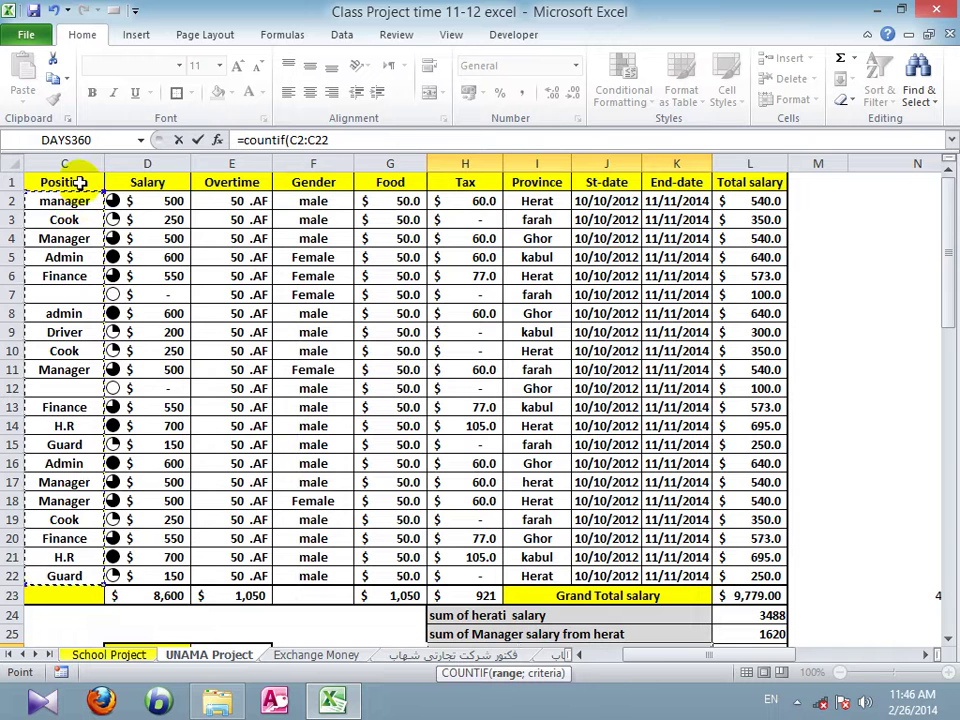
pyautogui.moveTo(945, 206); pyautogui.dragTo(948, 300)
pyautogui.write(';"')
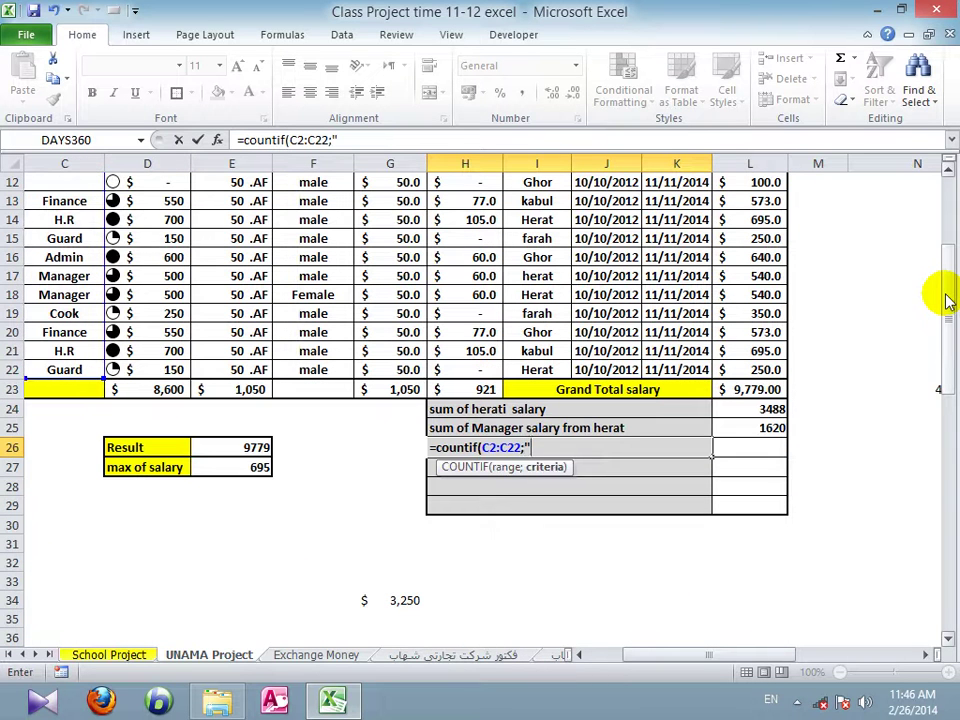
pyautogui.write('Mana')
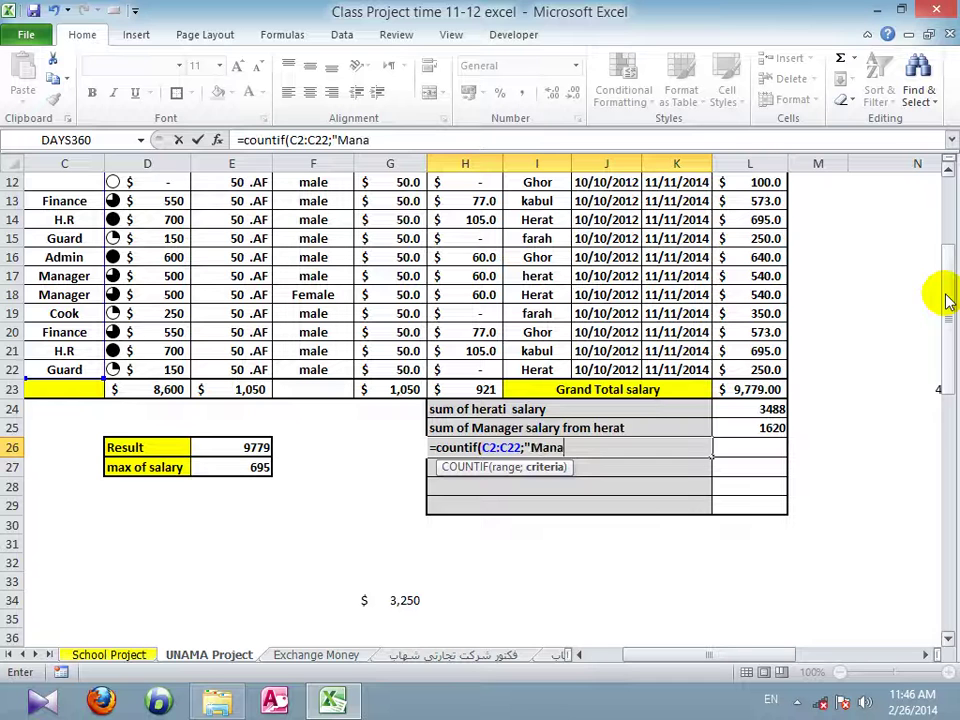
pyautogui.write('ger")')
pyautogui.press('Return')
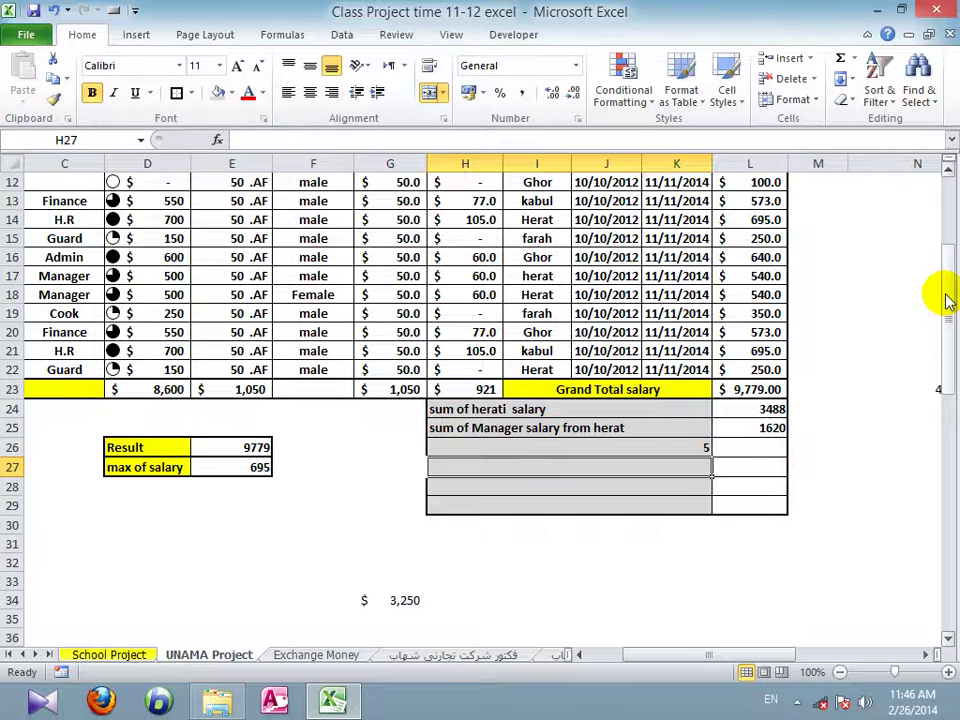
# - Replace the content of H26 with the label "count of Herat"
pyautogui.press('Up')
pyautogui.press('BackSpace')
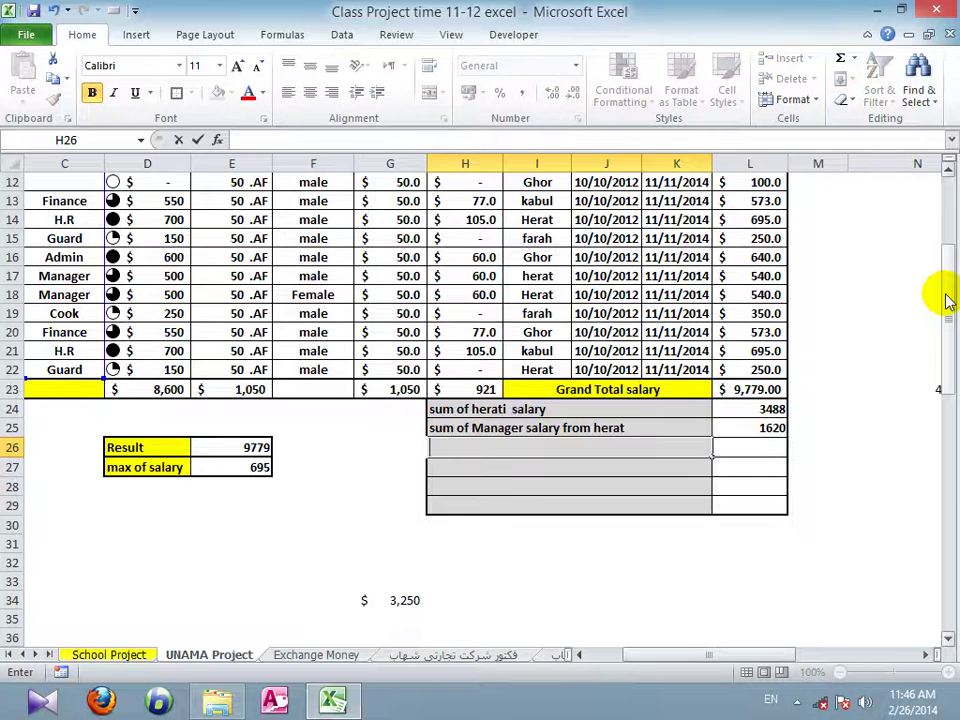
pyautogui.write('cou')
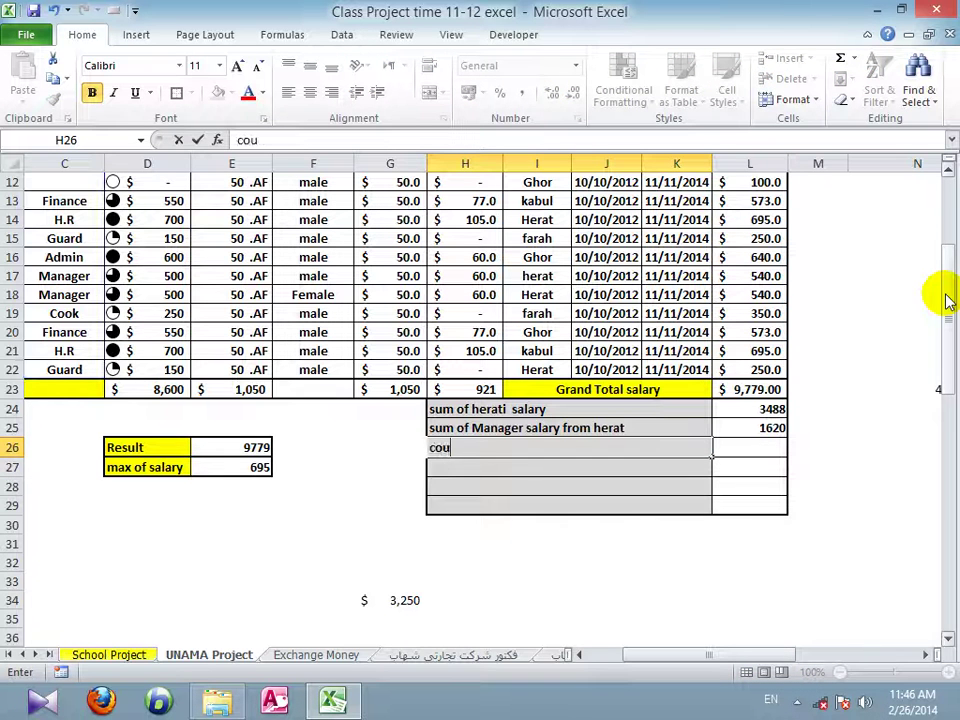
pyautogui.write('nt of')
pyautogui.write(' manag')
pyautogui.press('BackSpace')
pyautogui.press('BackSpace')
pyautogui.press('BackSpace')
pyautogui.press('BackSpace')
pyautogui.press('BackSpace')
pyautogui.write('Heta')
pyautogui.press('BackSpace')
pyautogui.press('BackSpace')
pyautogui.write('rat')
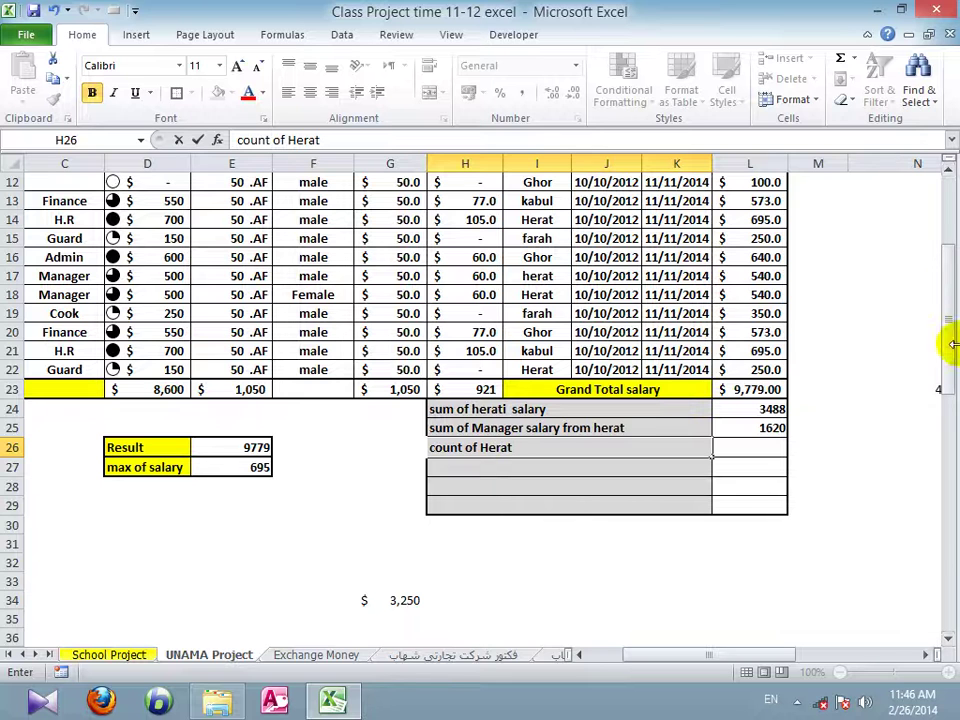
# - Enter a COUNTIF formula in L26 that counts "herat" in the Province cells I2:I22
pyautogui.click(767, 442)
pyautogui.write('=')
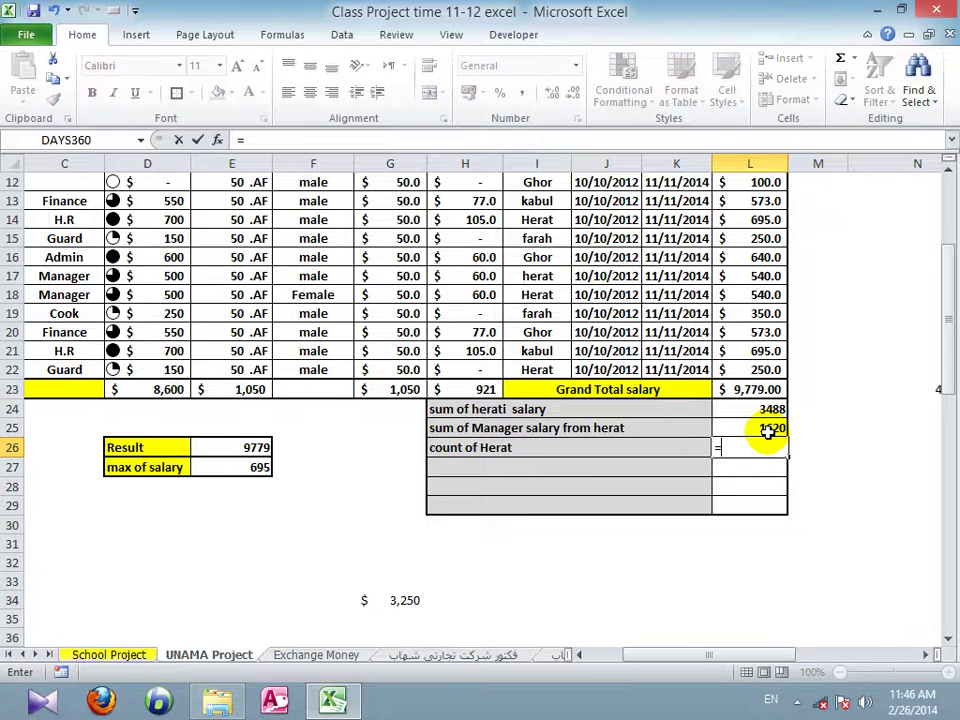
pyautogui.write('countif(')
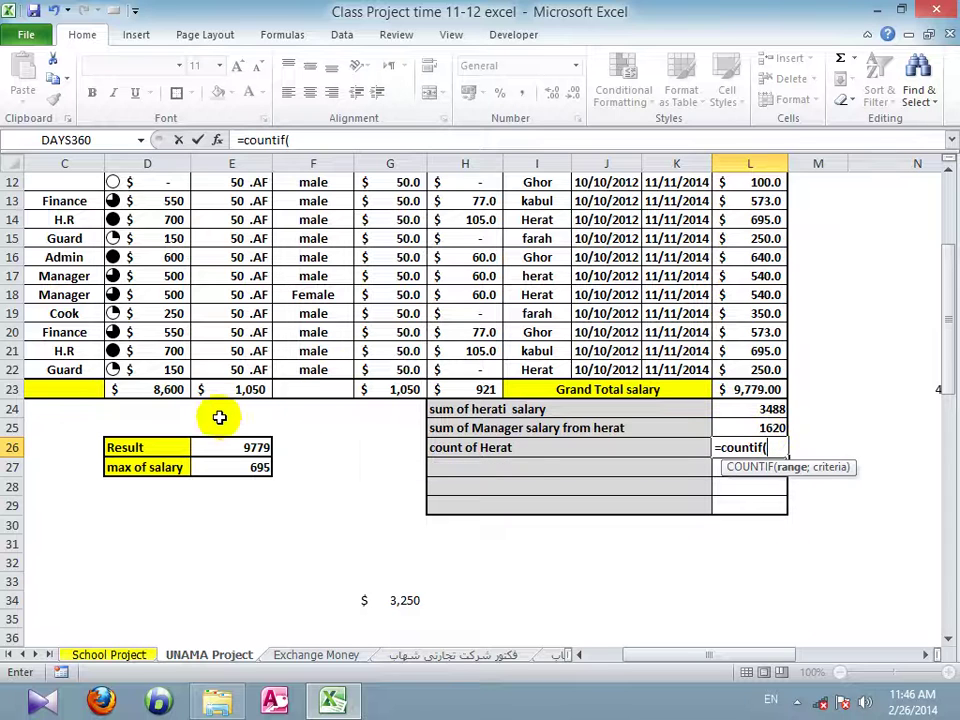
pyautogui.moveTo(536, 369); pyautogui.dragTo(536, 203)
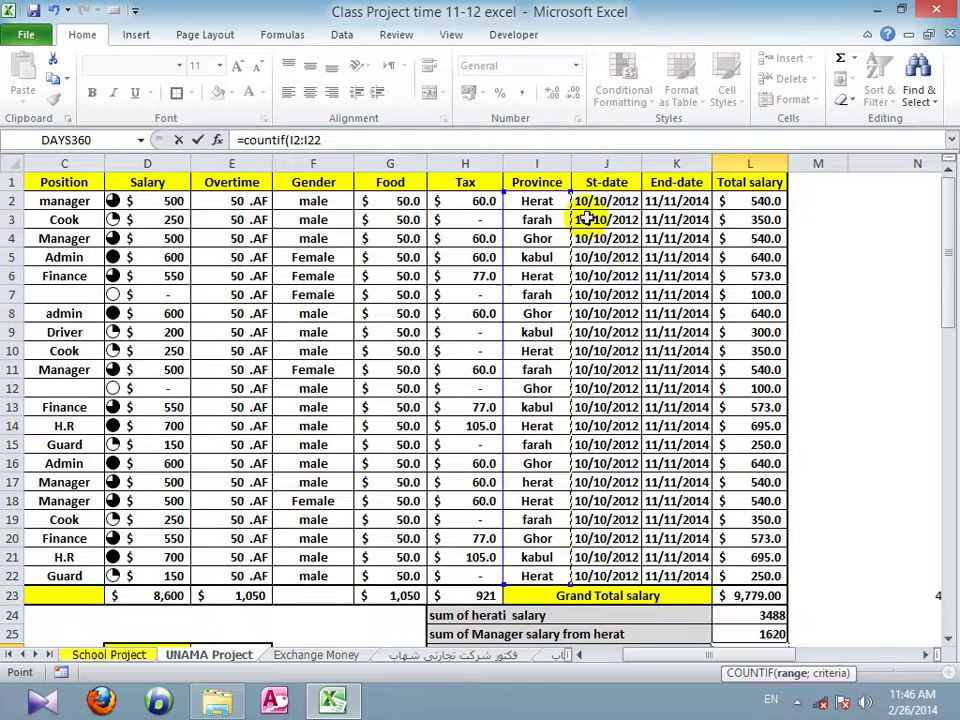
pyautogui.moveTo(943, 208); pyautogui.dragTo(937, 300)
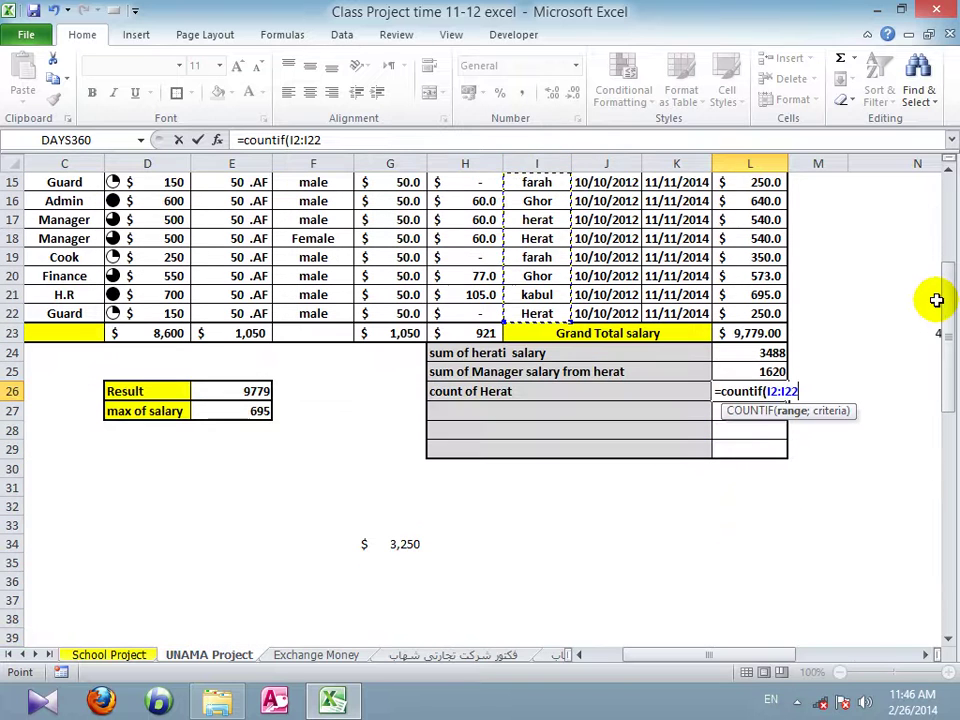
pyautogui.write(';"herat)')
pyautogui.press('Return')
# - Enter the label "Count of manager from herat" in H27, below the Herat count label
pyautogui.click(456, 422)
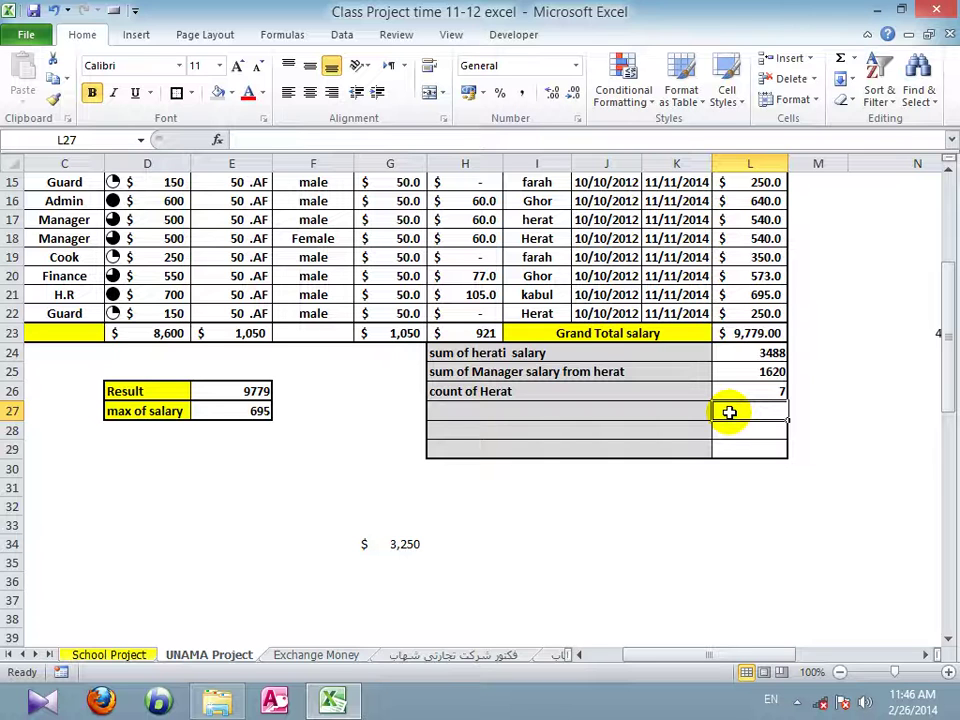
pyautogui.click(647, 428)
pyautogui.click(649, 407)
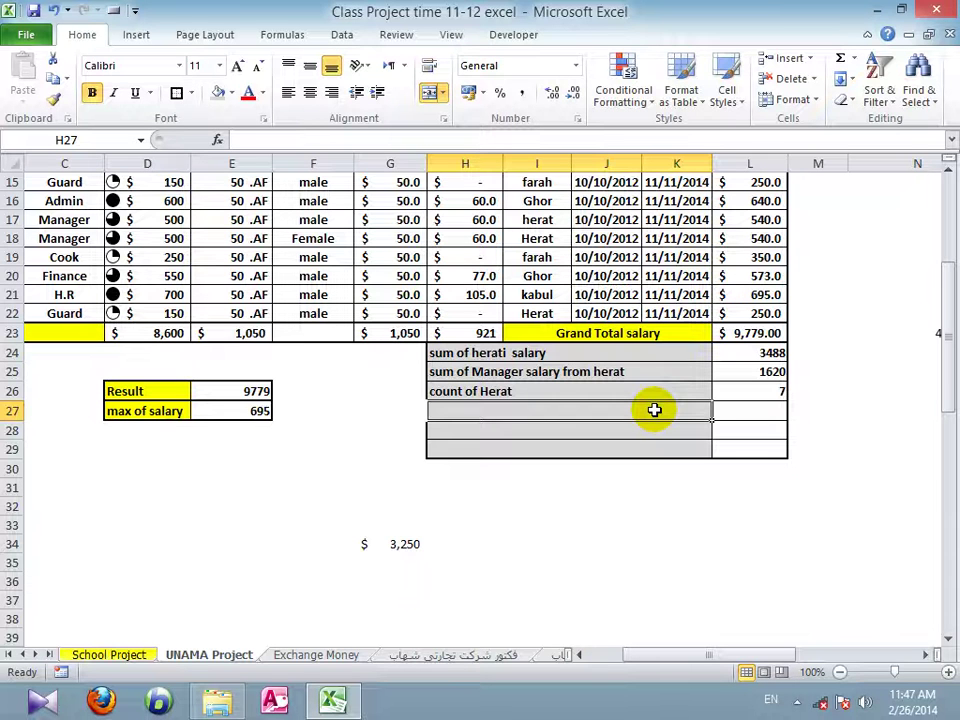
pyautogui.write('Cout')
pyautogui.press('BackSpace')
pyautogui.write('u')
pyautogui.press('BackSpace')
pyautogui.press('BackSpace')
pyautogui.write('unt of ')
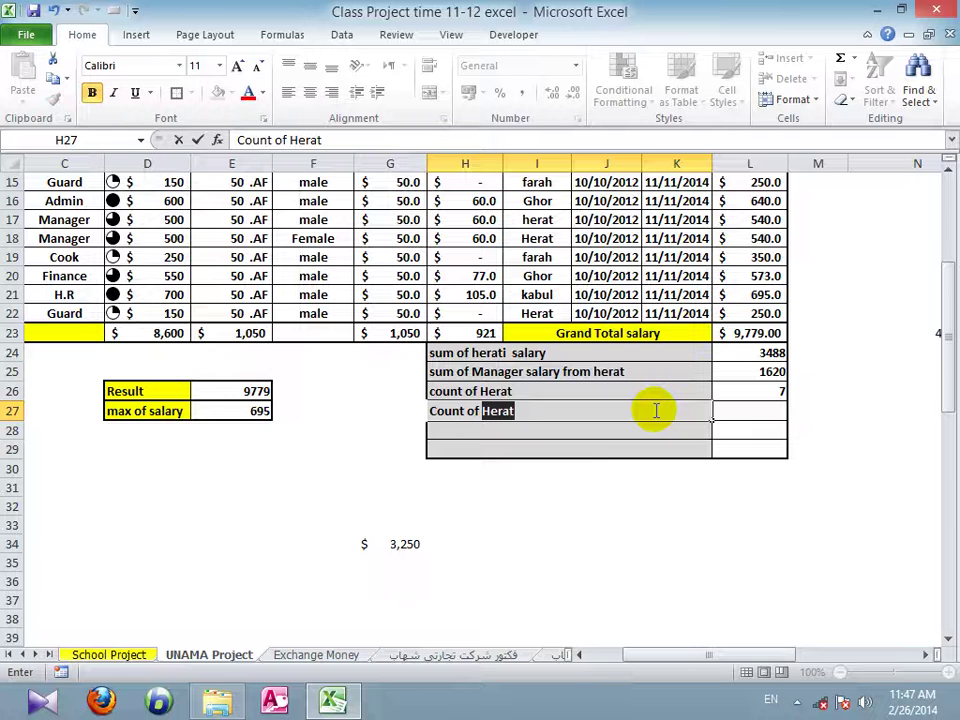
pyautogui.write('manage f')
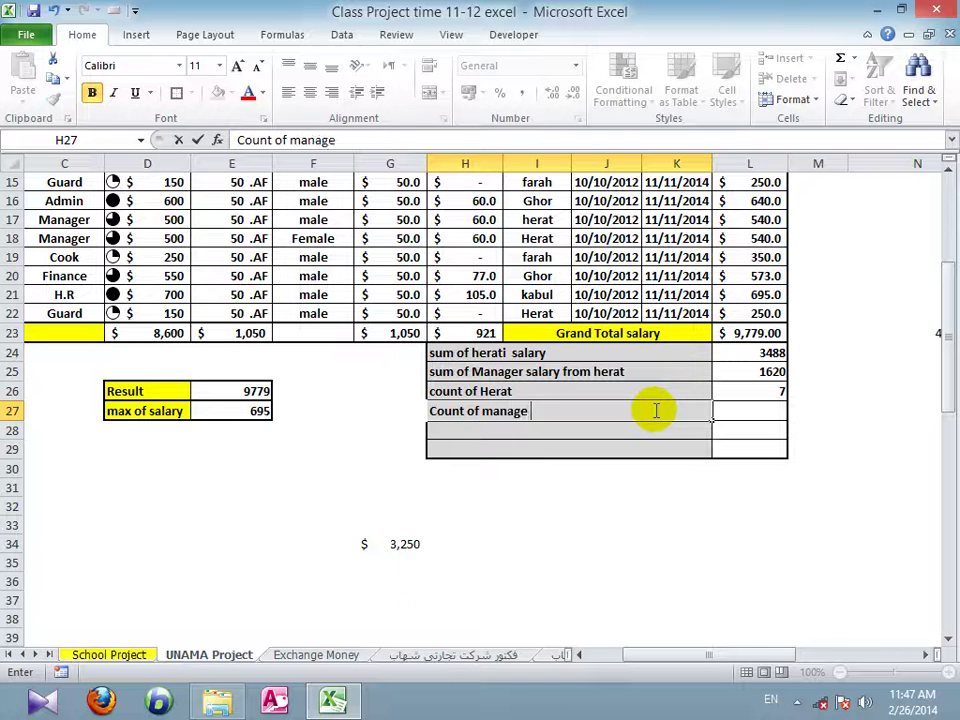
pyautogui.press('BackSpace')
pyautogui.press('BackSpace')
pyautogui.write('r g')
pyautogui.press('BackSpace')
pyautogui.write('from herat')
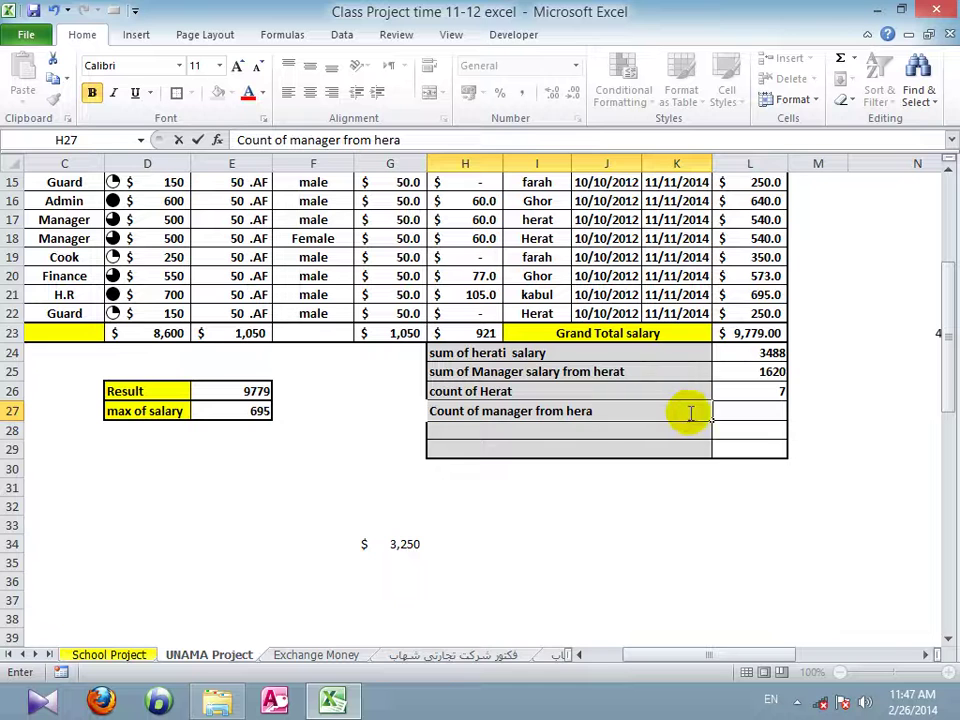
# - Begin a COUNTIFS formula in L27 with the Position cells C2:C22 and the criterion "Manager"
pyautogui.click(735, 410)
pyautogui.write('=')
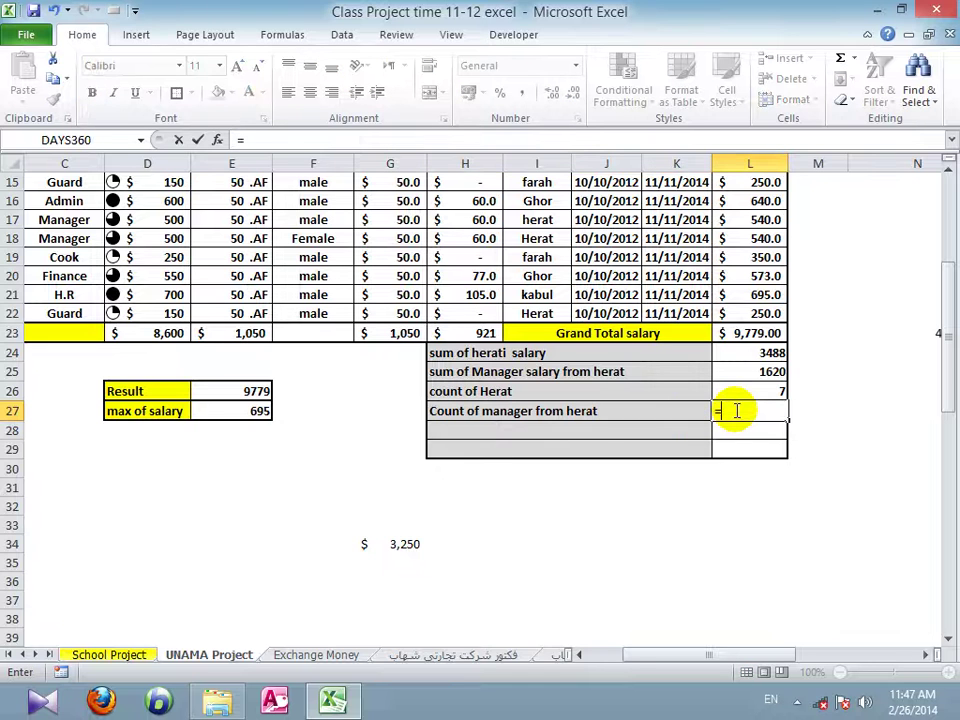
pyautogui.write('c')
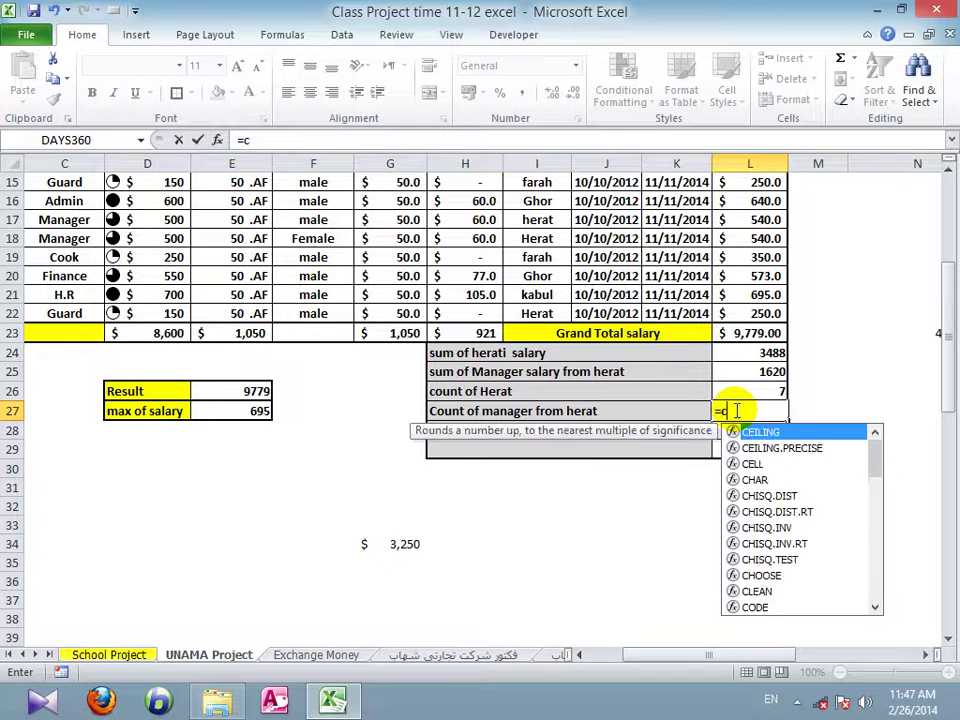
pyautogui.write('ountifs')
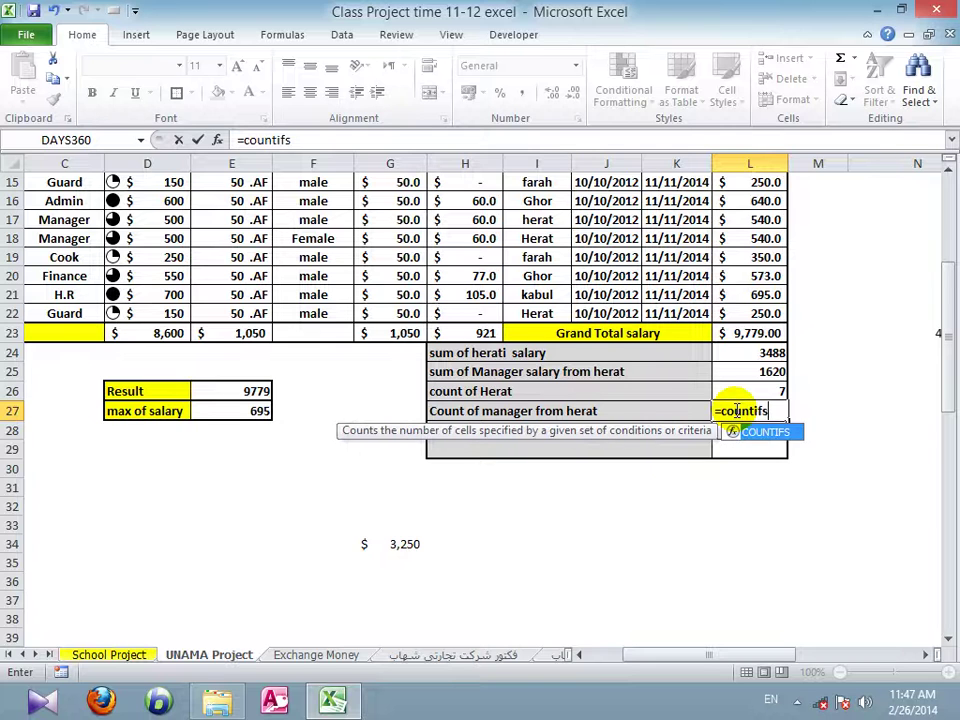
pyautogui.write('(')
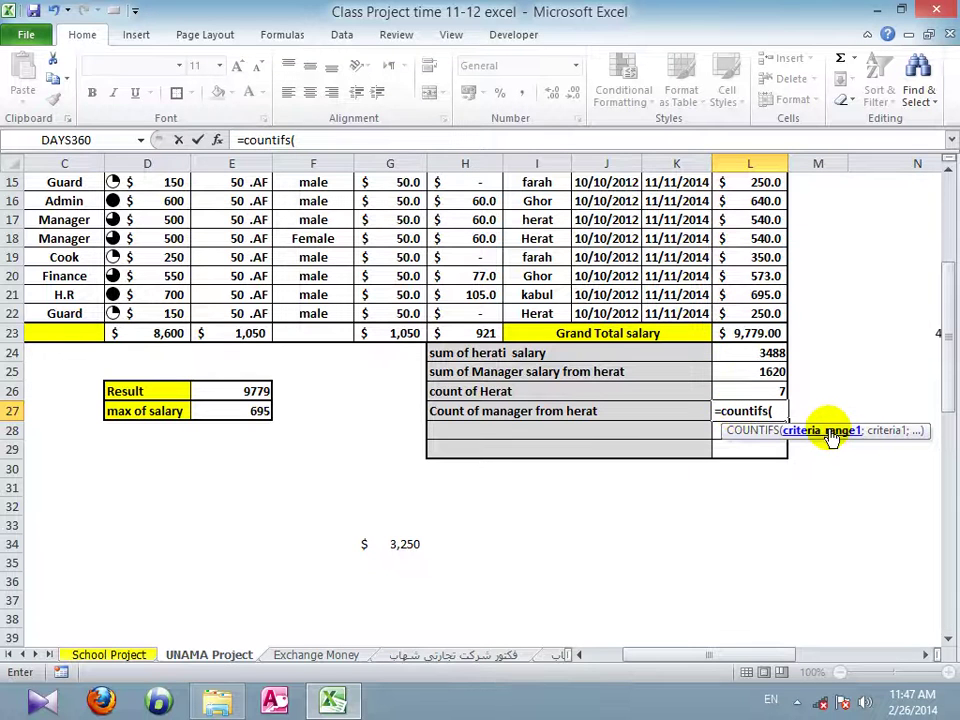
pyautogui.moveTo(90, 313); pyautogui.dragTo(64, 200)
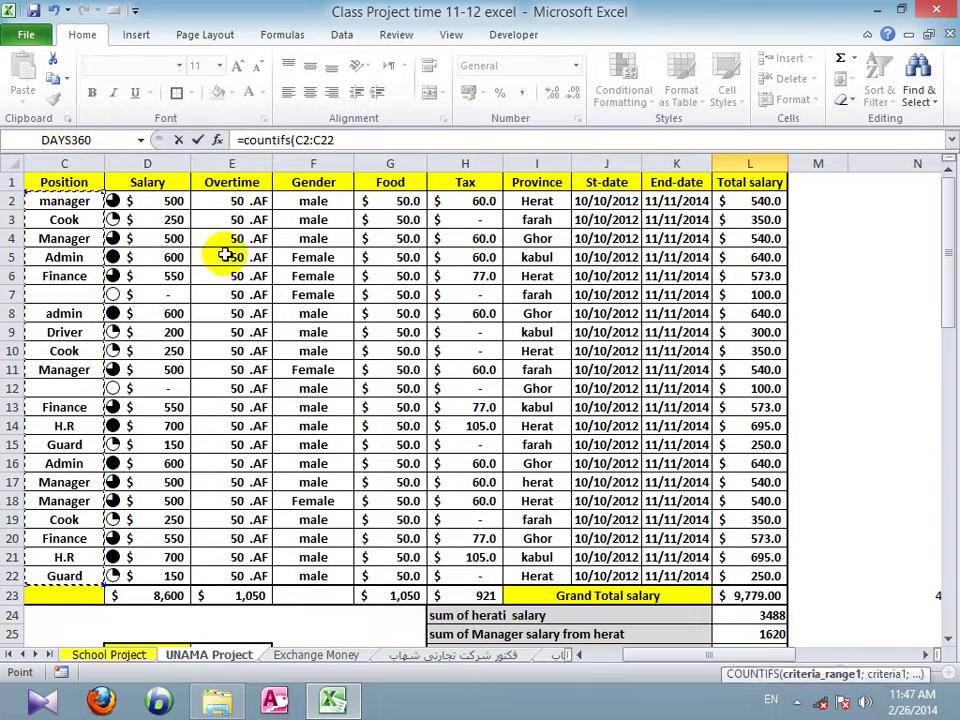
pyautogui.moveTo(945, 242); pyautogui.dragTo(950, 362)
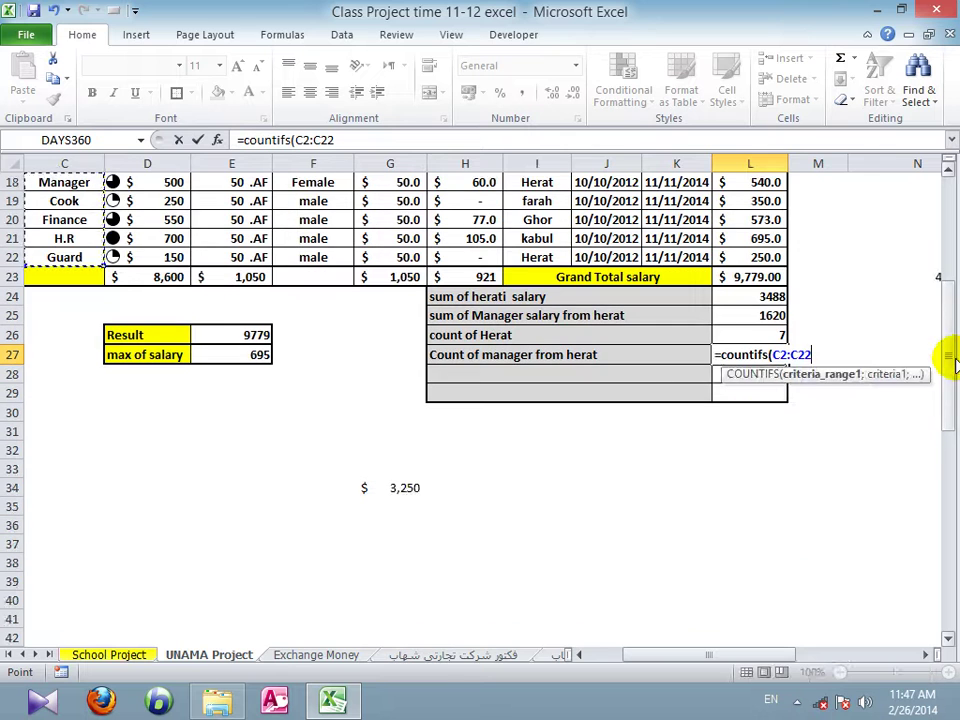
pyautogui.write(';"')
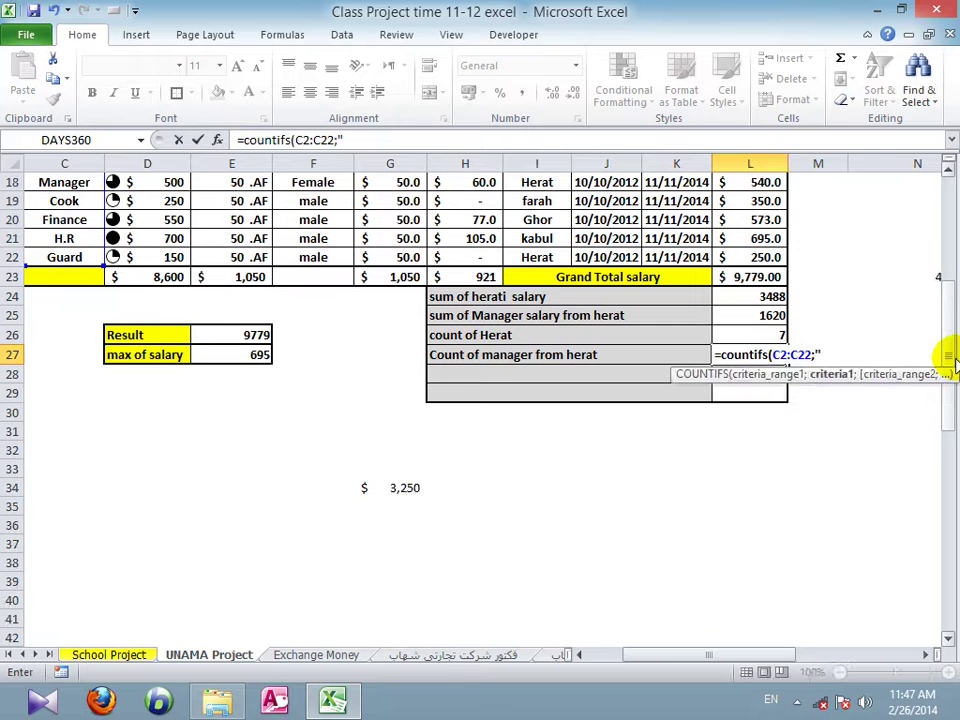
pyautogui.write('Manager')
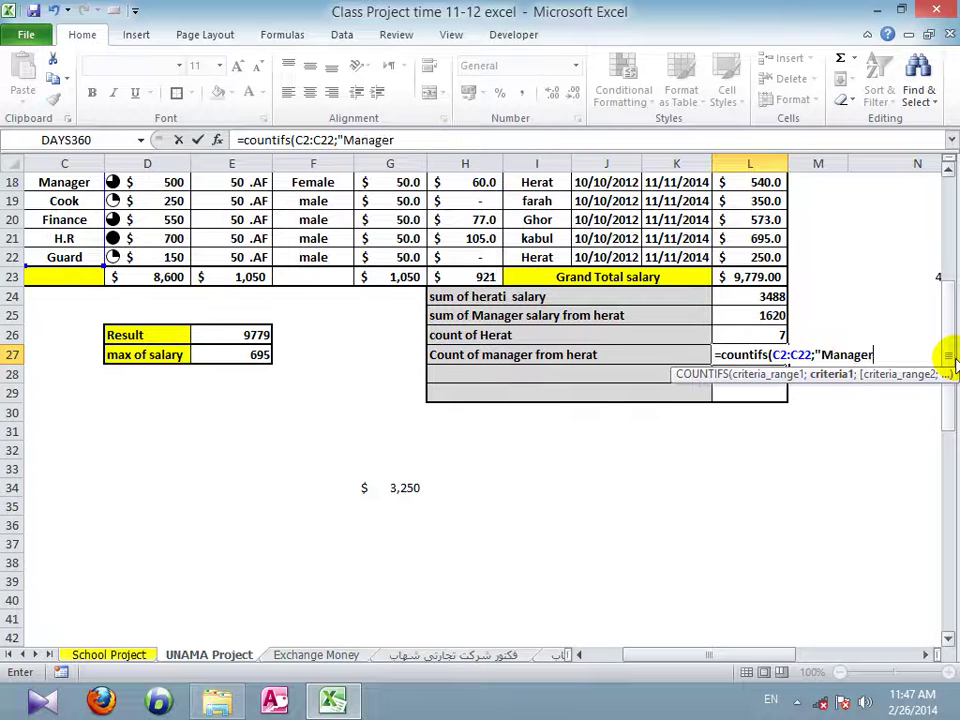
pyautogui.write('";')
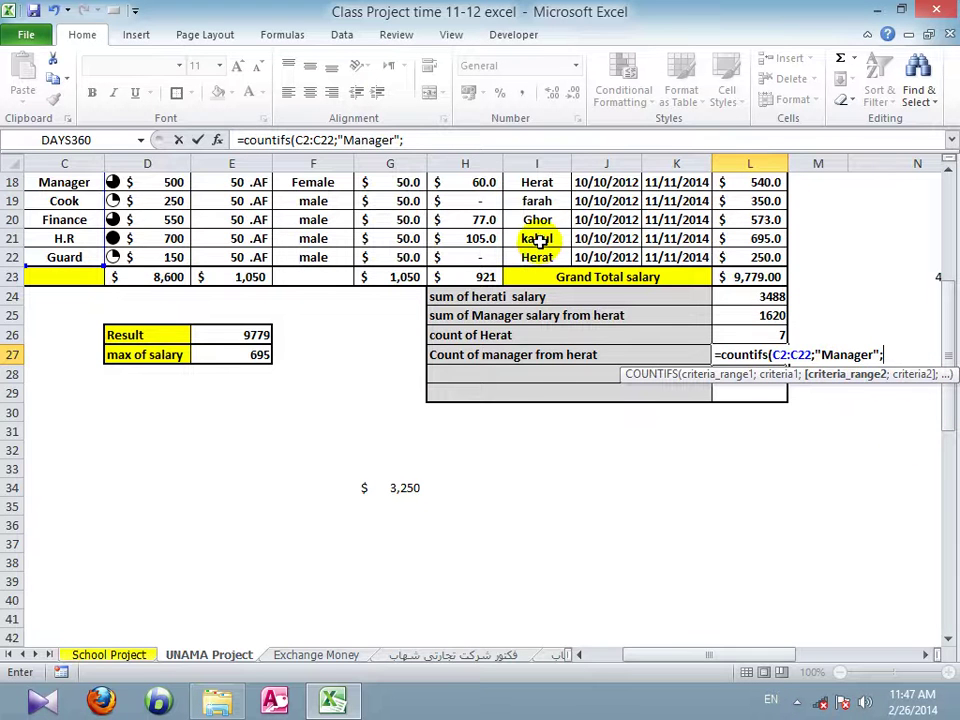
# - Complete the COUNTIFS formula in L27 with the Province cells I2:I22 and the criterion "Herat"
pyautogui.moveTo(537, 257); pyautogui.dragTo(545, 200)
pyautogui.moveTo(950, 215); pyautogui.dragTo(950, 295)
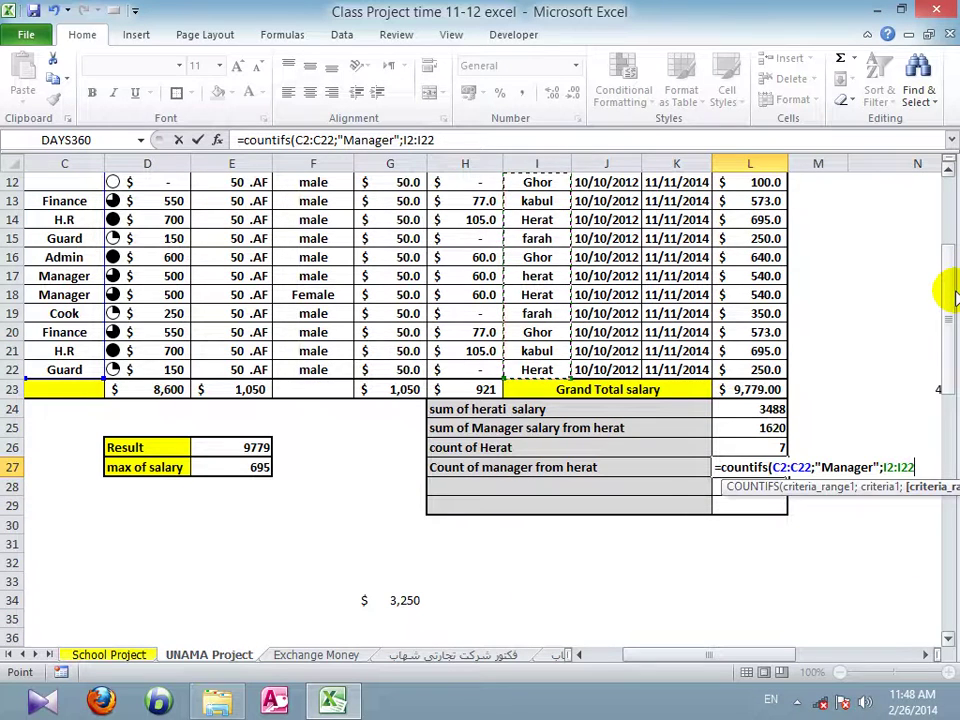
pyautogui.write(';"')
pyautogui.write('He')
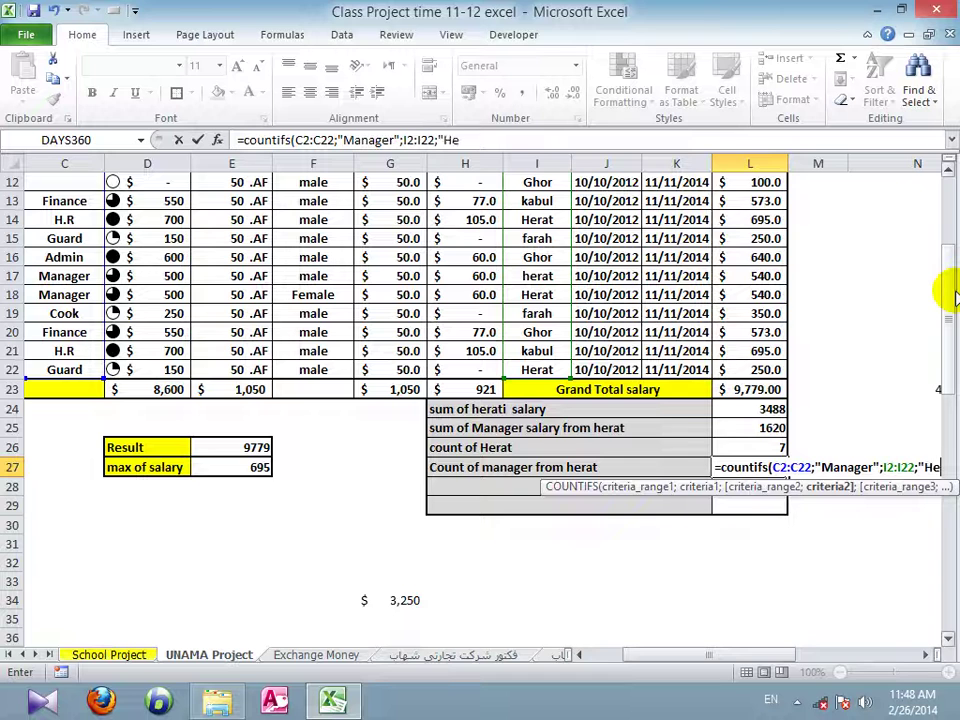
pyautogui.write('rat")')
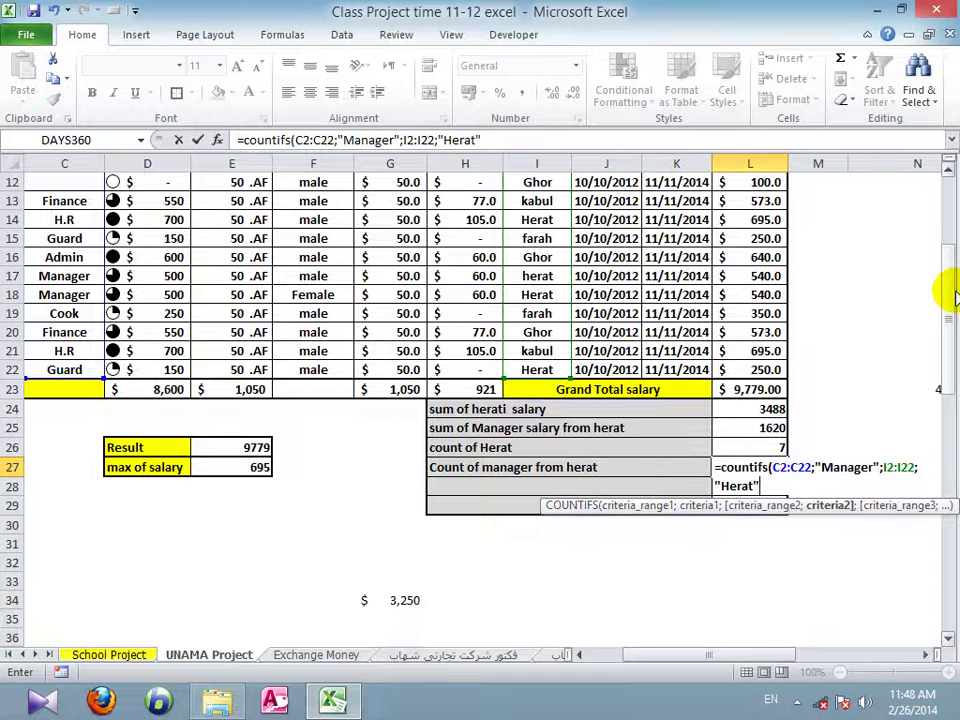
pyautogui.press('Return')
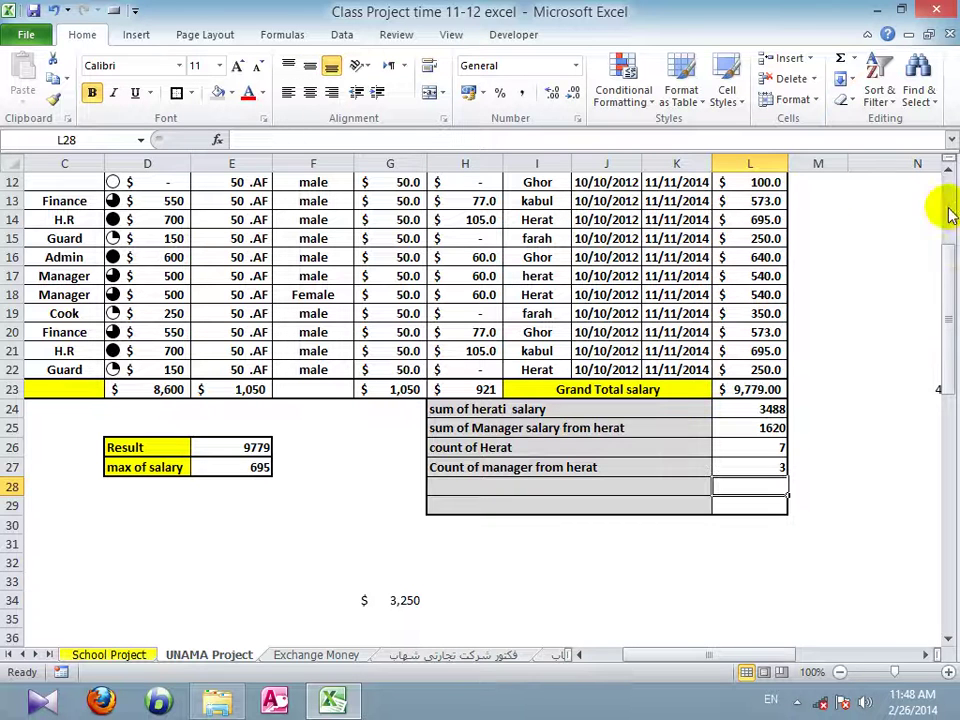
pyautogui.click(556, 482)
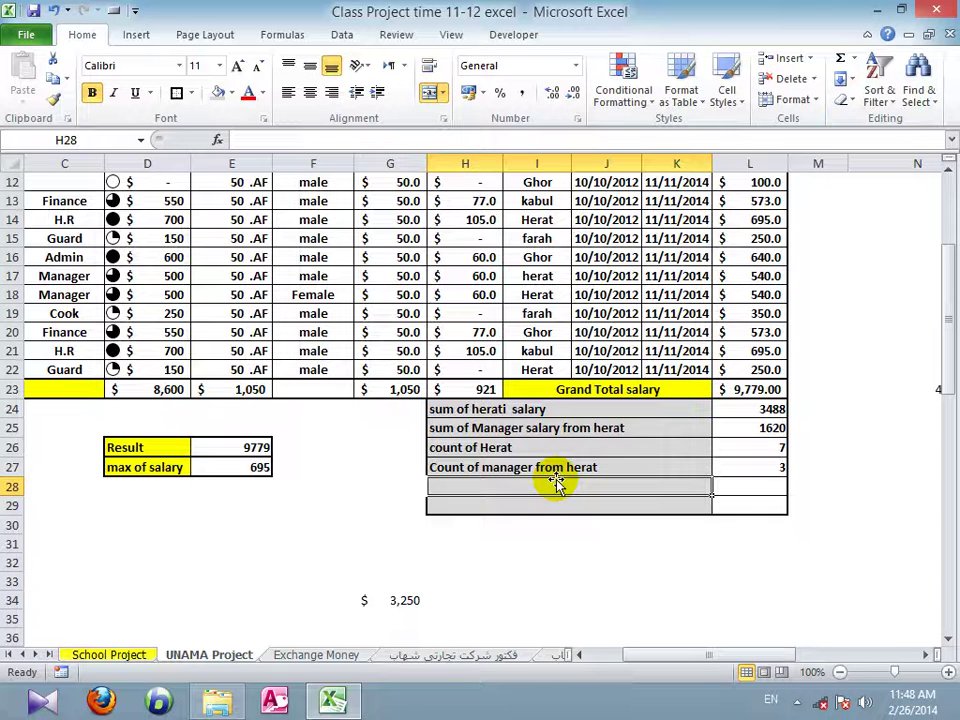
pyautogui.write('=')
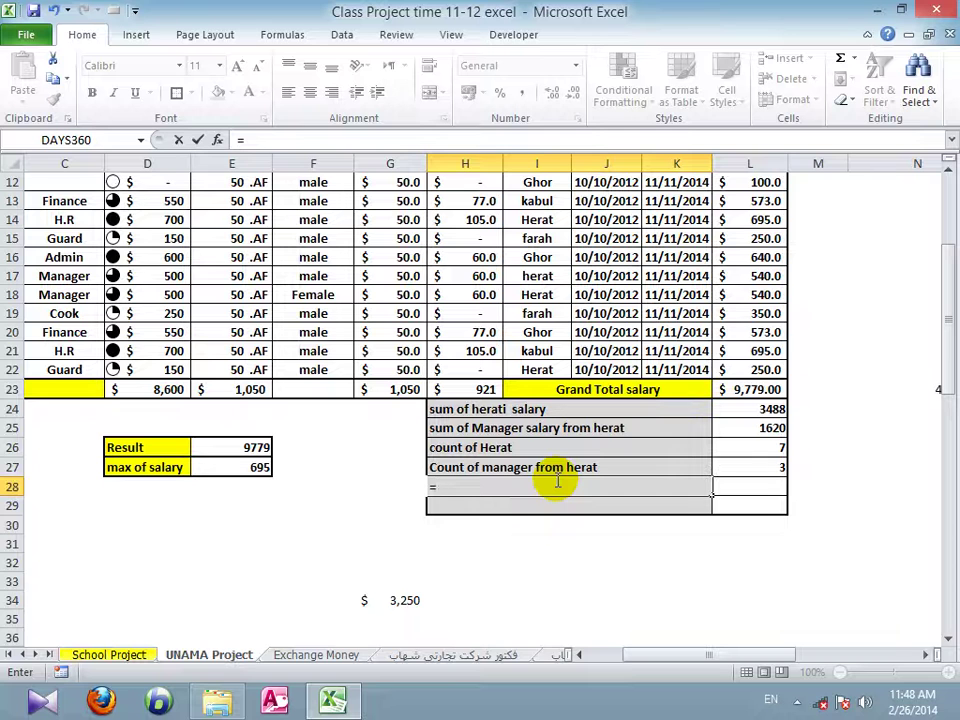
pyautogui.write('avera')
pyautogui.press('BackSpace')
pyautogui.press('BackSpace')
pyautogui.press('BackSpace')
pyautogui.press('BackSpace')
pyautogui.press('BackSpace')
pyautogui.press('BackSpace')
pyautogui.press('Escape')
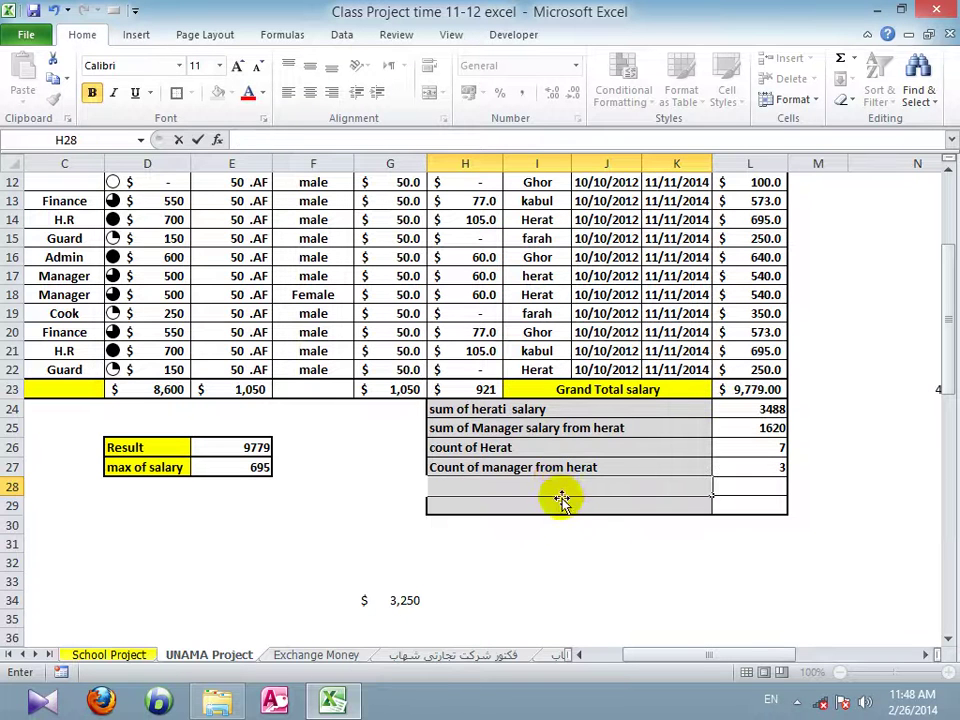
pyautogui.click(565, 500)
pyautogui.moveTo(563, 467); pyautogui.dragTo(563, 501)
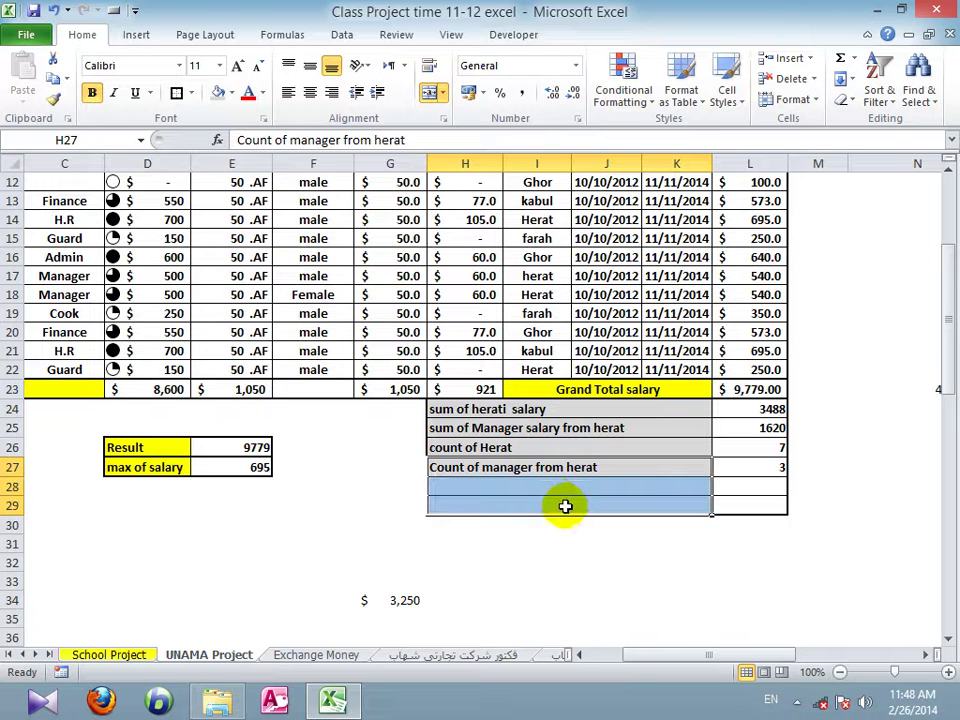
pyautogui.click(750, 488)
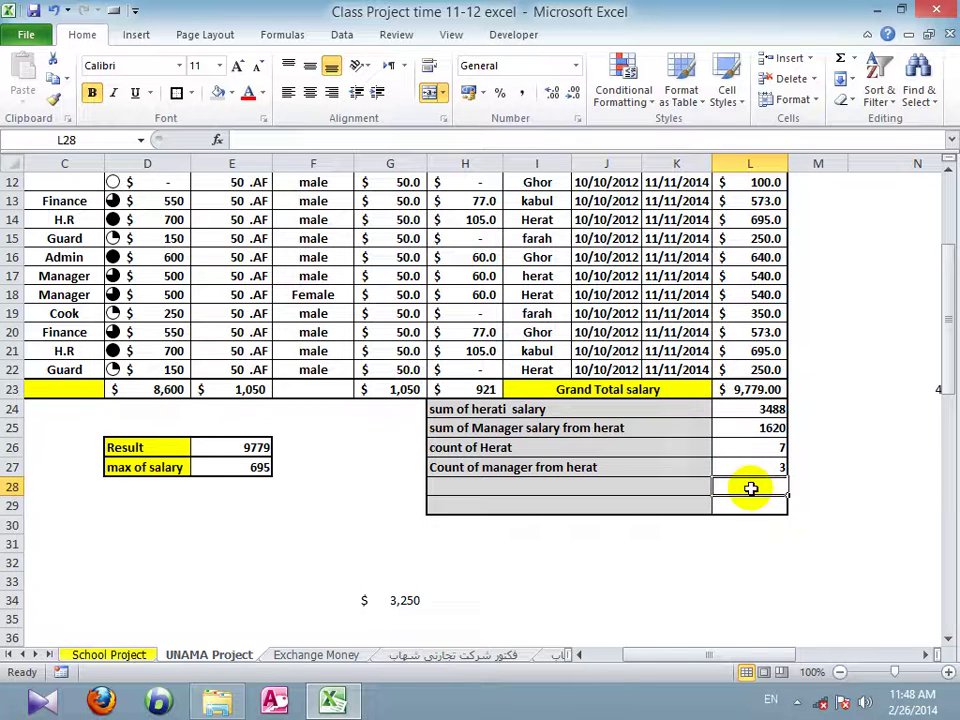
pyautogui.click(715, 414)
pyautogui.moveTo(715, 414); pyautogui.dragTo(675, 422)
pyautogui.moveTo(738, 489); pyautogui.dragTo(650, 502)
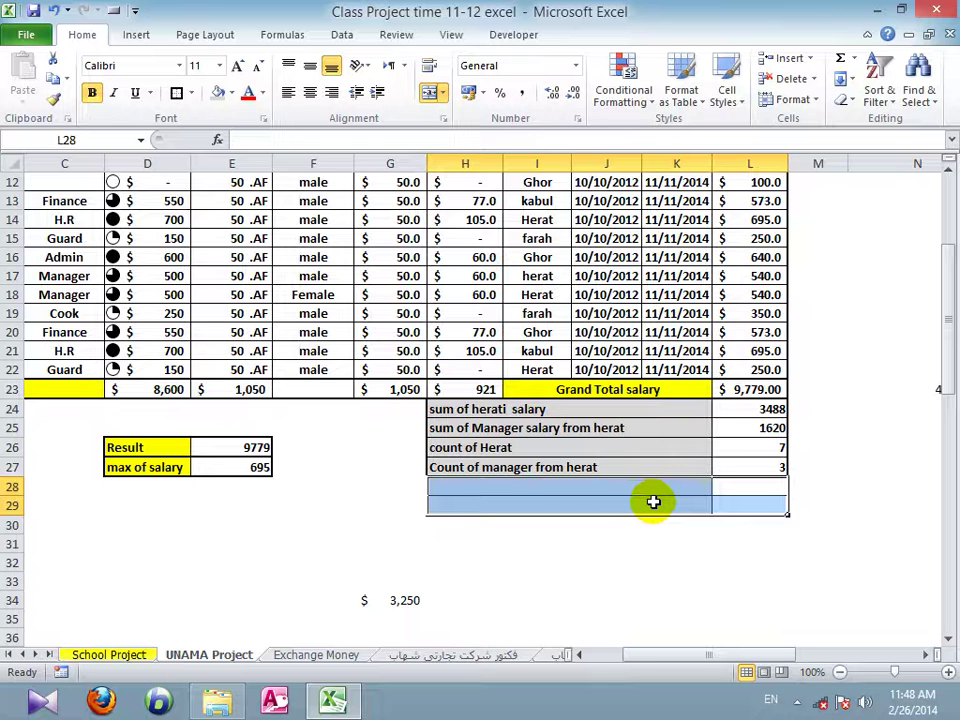
# - Start an AVERAGEIF formula in L28 to examine its arguments, and discard the entry
pyautogui.click(736, 504)
pyautogui.click(738, 484)
pyautogui.write('=')
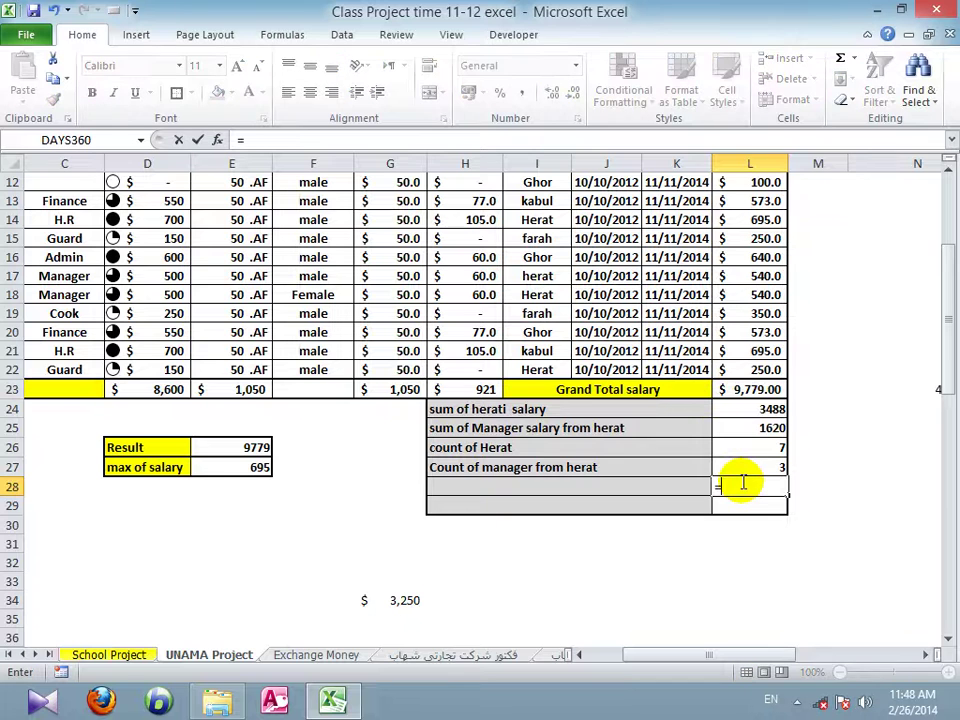
pyautogui.write('average')
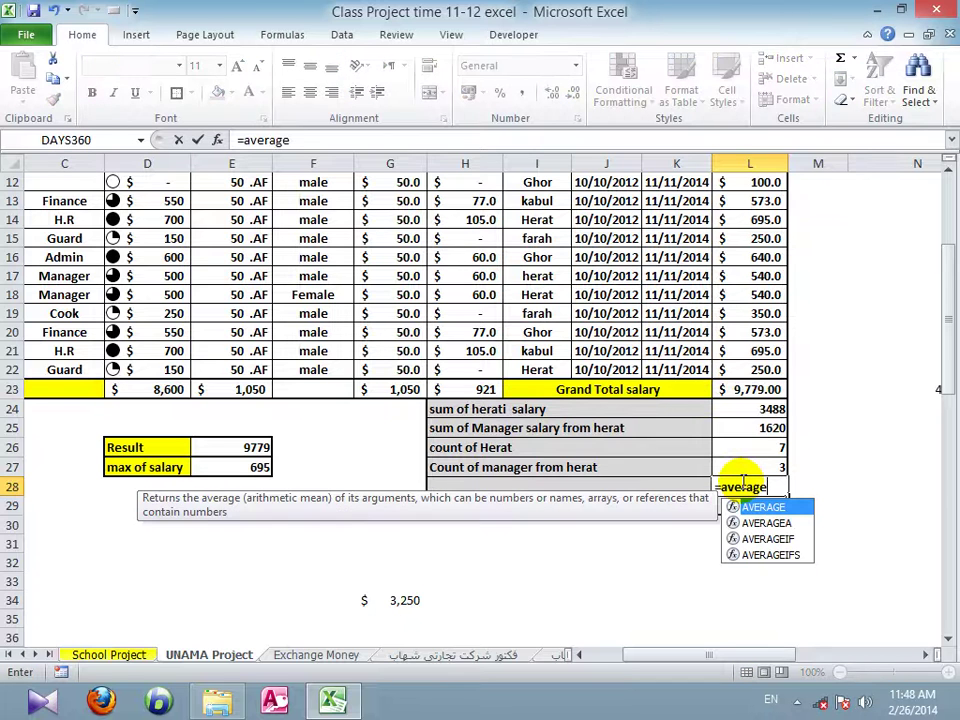
pyautogui.write('if(')
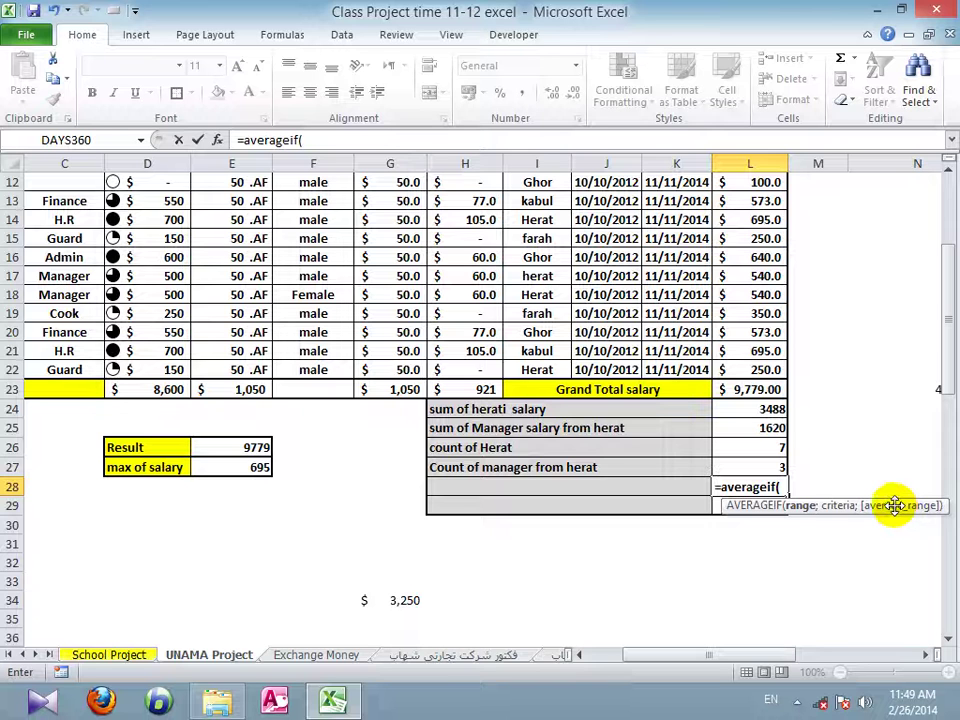
pyautogui.press('BackSpace')
pyautogui.press('BackSpace')
pyautogui.press('BackSpace')
pyautogui.press('BackSpace')
pyautogui.press('BackSpace')
pyautogui.press('BackSpace')
pyautogui.press('BackSpace')
pyautogui.press('BackSpace')
pyautogui.press('BackSpace')
pyautogui.press('BackSpace')
pyautogui.press('BackSpace')
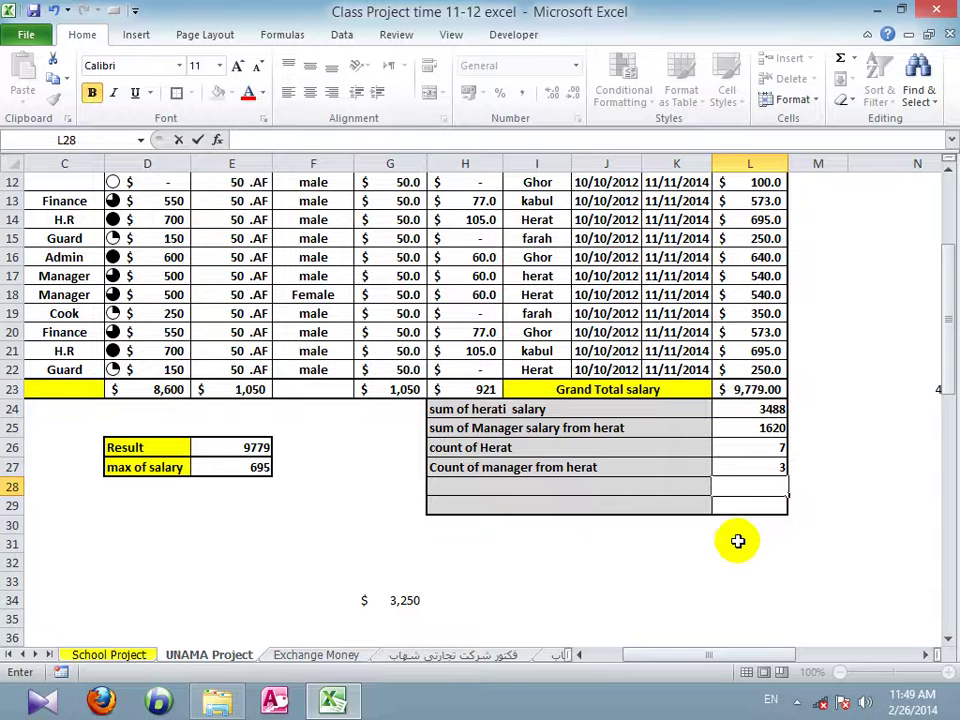
# - Start an AVERAGEIFS formula in L29 to examine its arguments, and discard the entry
pyautogui.click(735, 510)
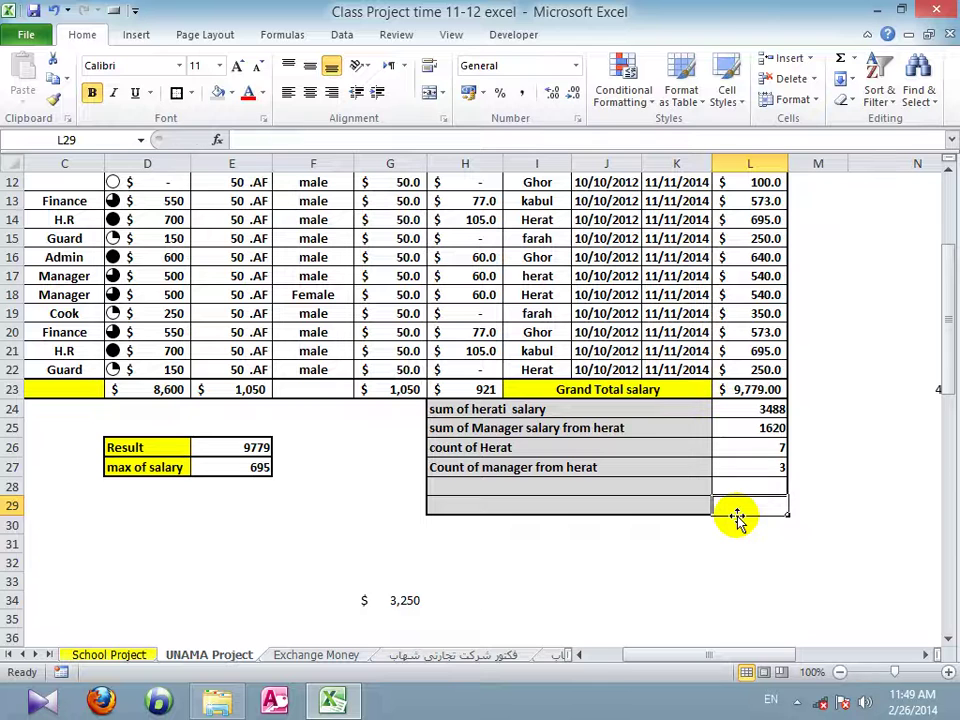
pyautogui.write('ave')
pyautogui.press('BackSpace')
pyautogui.press('BackSpace')
pyautogui.press('BackSpace')
pyautogui.write('=')
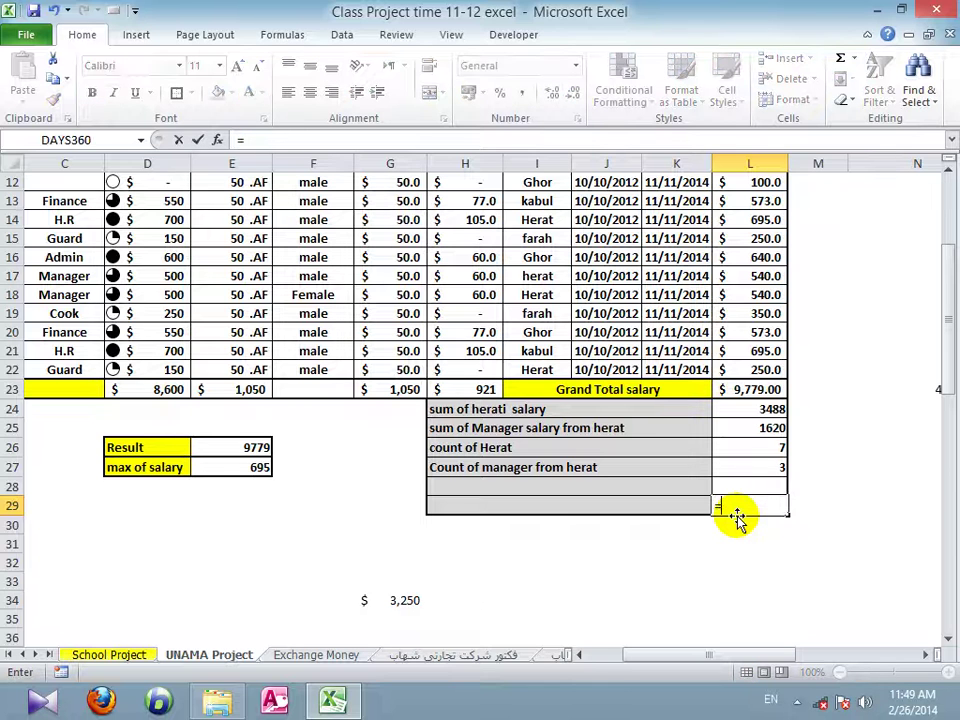
pyautogui.write('averageifs')
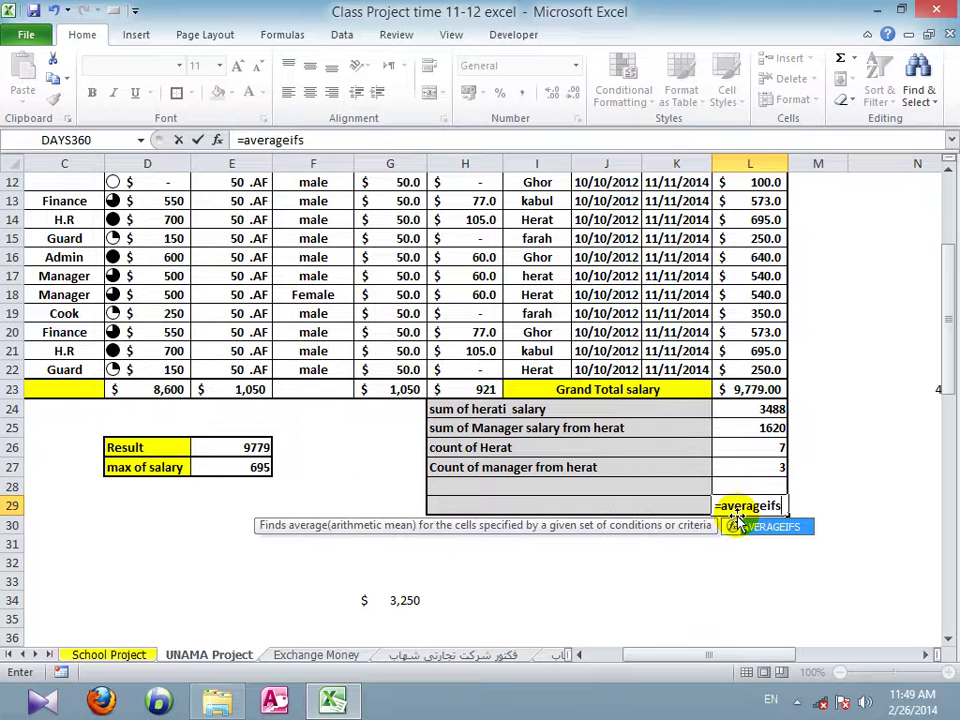
pyautogui.write('(')
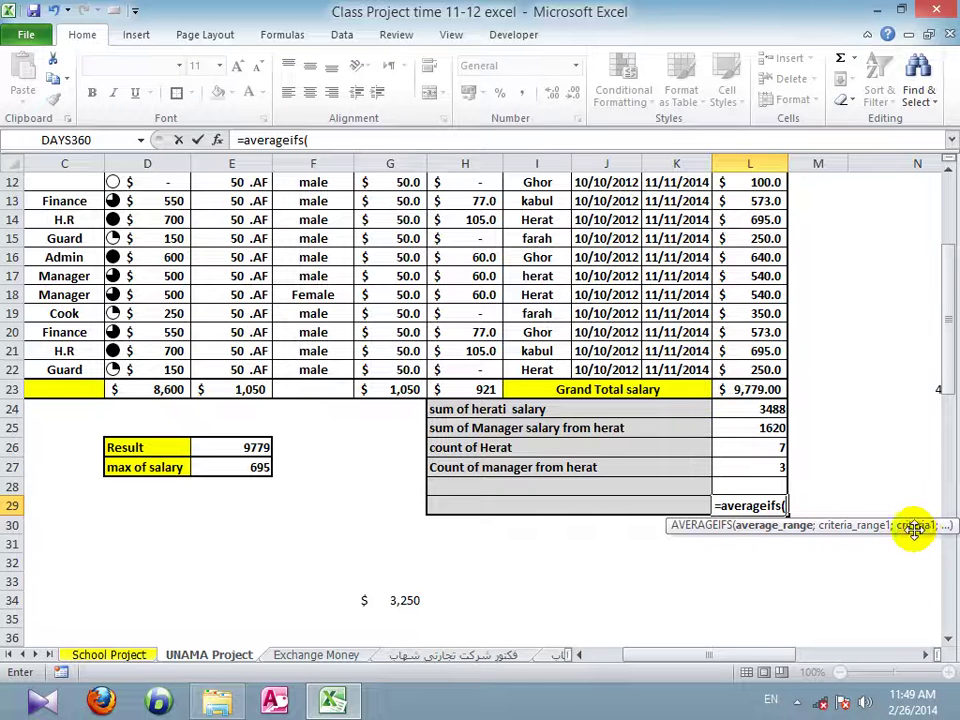
pyautogui.press('BackSpace')
pyautogui.press('BackSpace')
pyautogui.press('BackSpace')
pyautogui.press('BackSpace')
pyautogui.press('Escape')
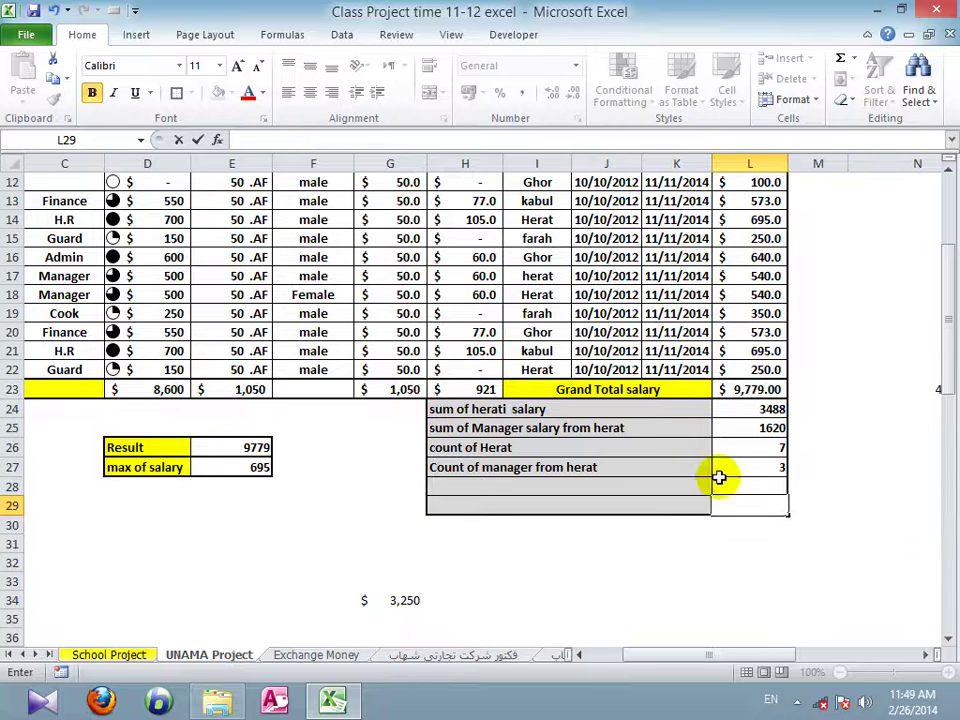
# - Enter the label "average of tax" in H28, below the label for counting Herat managers
pyautogui.click(642, 486)
pyautogui.write('average')
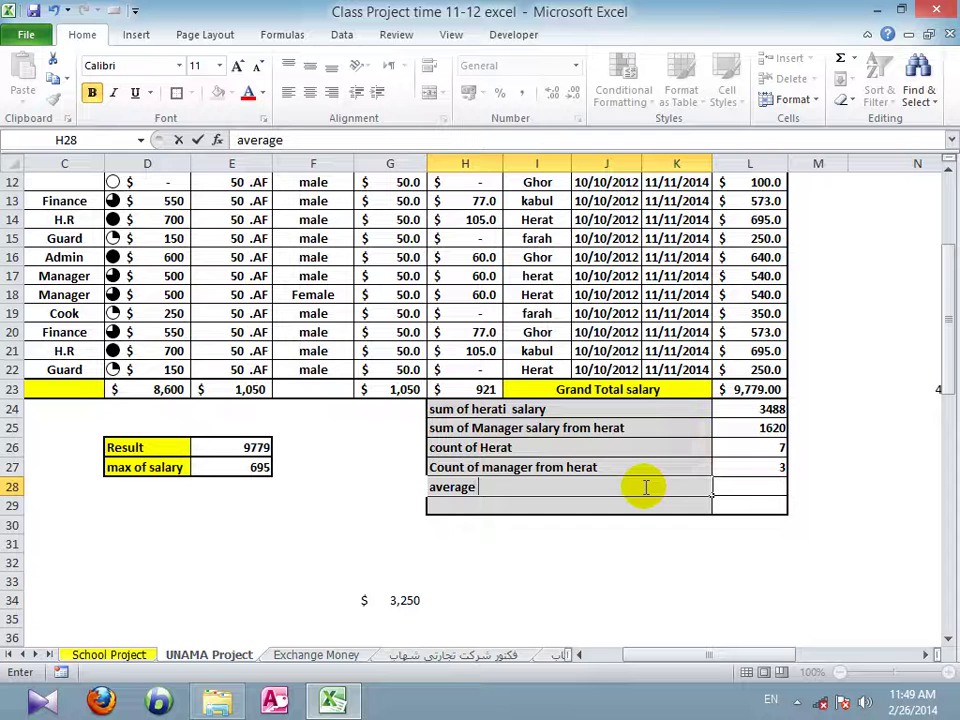
pyautogui.write(' of tax')
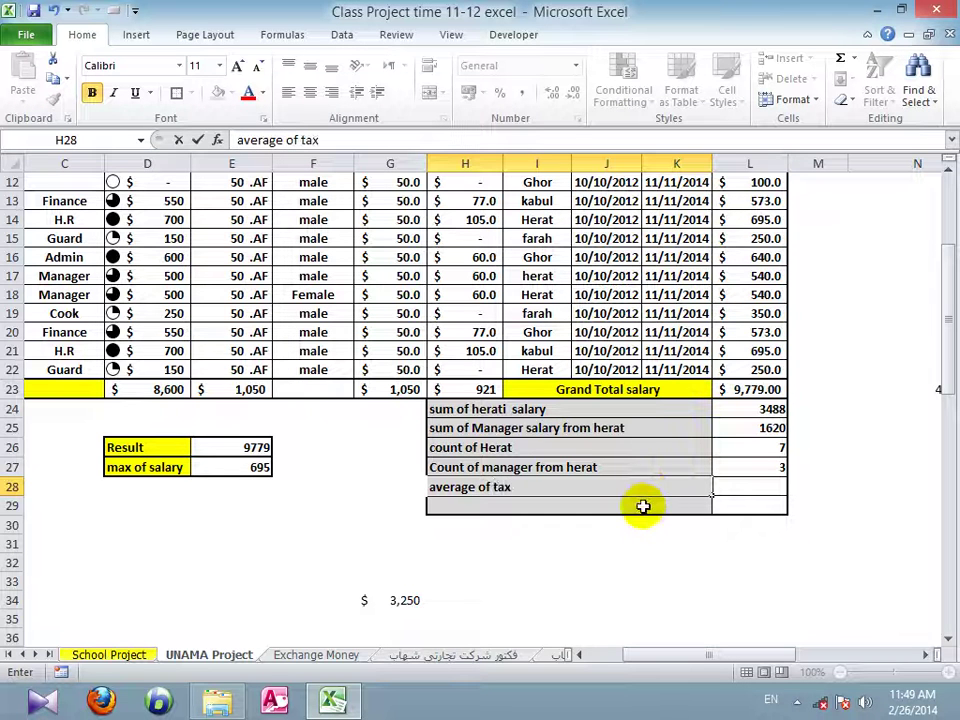
# - Change the label in H28 to "average manager Tax"
pyautogui.press('BackSpace')
pyautogui.press('BackSpace')
pyautogui.press('BackSpace')
pyautogui.press('BackSpace')
pyautogui.press('BackSpace')
pyautogui.write('mana')
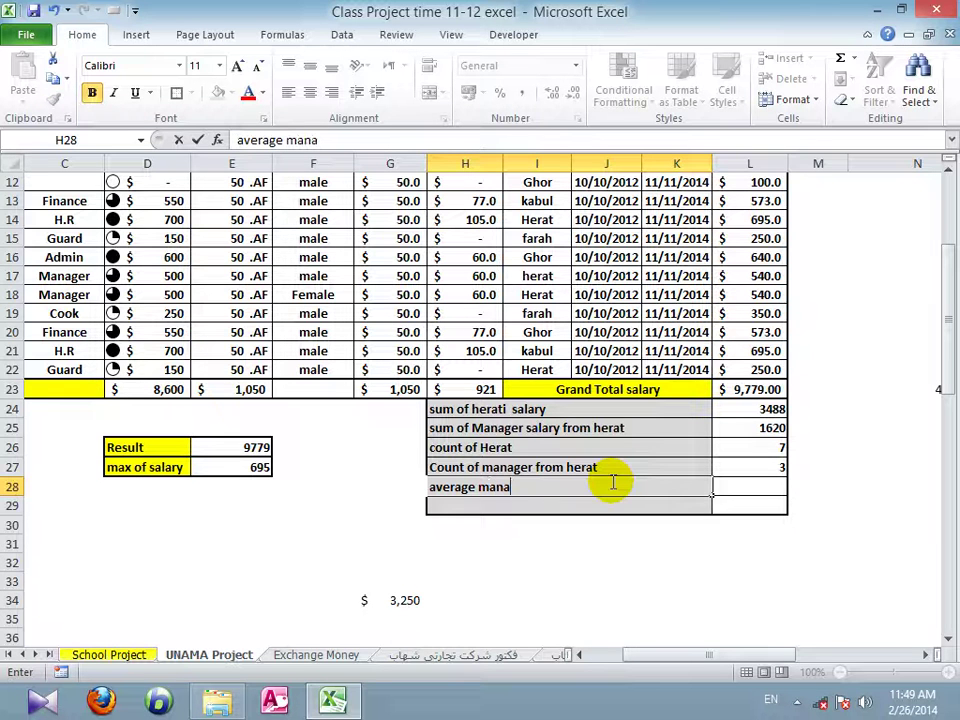
pyautogui.write('ger Tax')
pyautogui.press('Return')
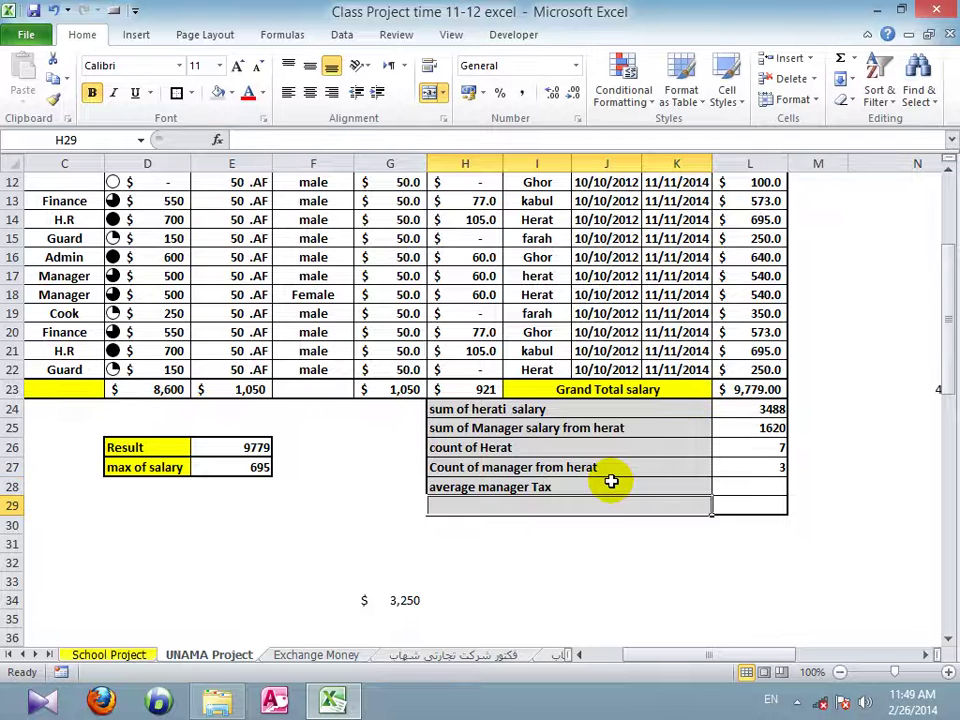
# - Enter the label "Average of manager tax from herat" in H29, below the average manager tax label
pyautogui.write('Average ')
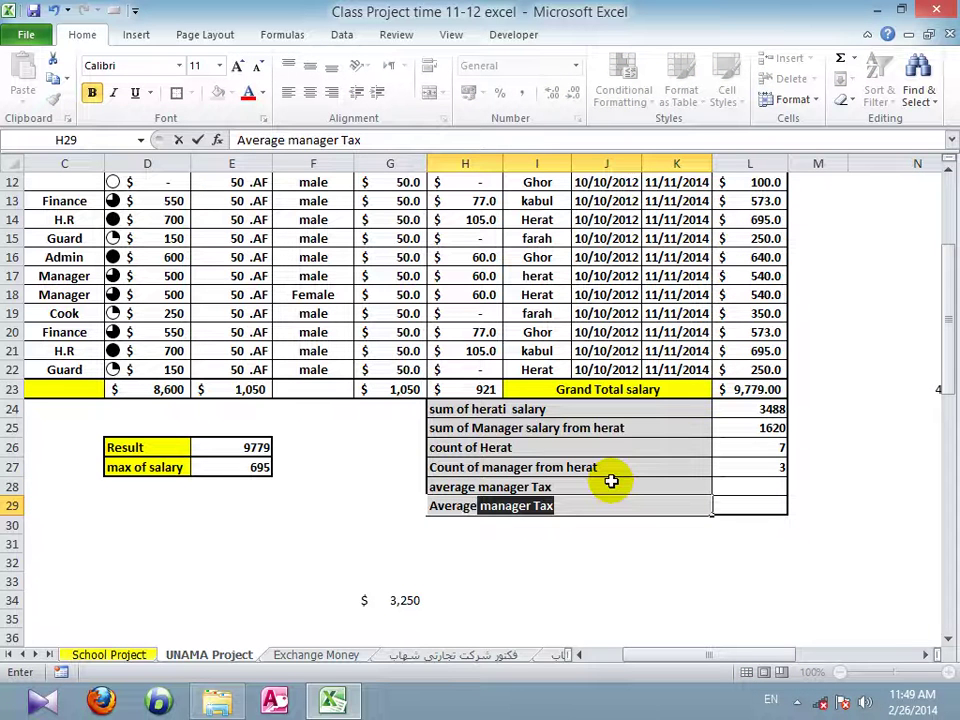
pyautogui.write('of')
pyautogui.press('BackSpace')
pyautogui.press('BackSpace')
pyautogui.press('BackSpace')
pyautogui.write('of ')
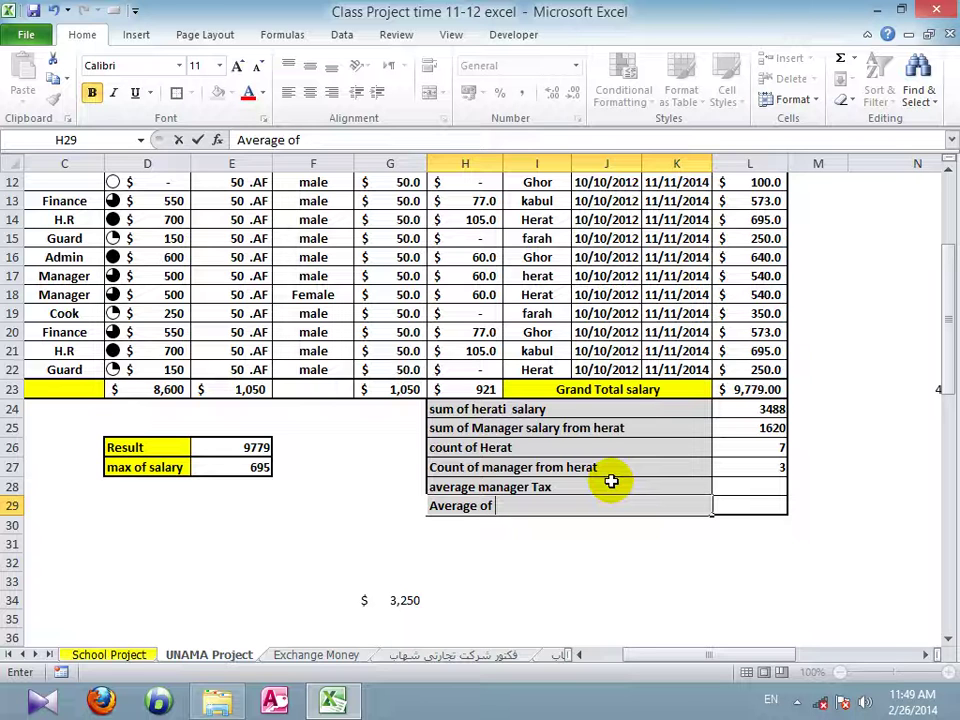
pyautogui.write('manager')
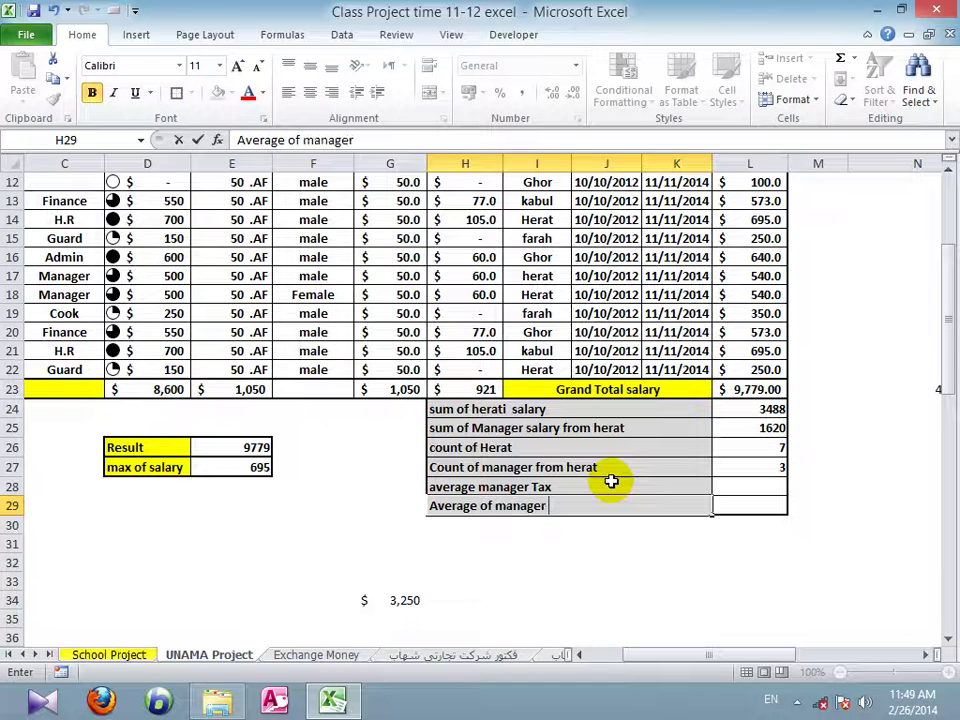
pyautogui.write(' tax from herat')
pyautogui.click(729, 508)
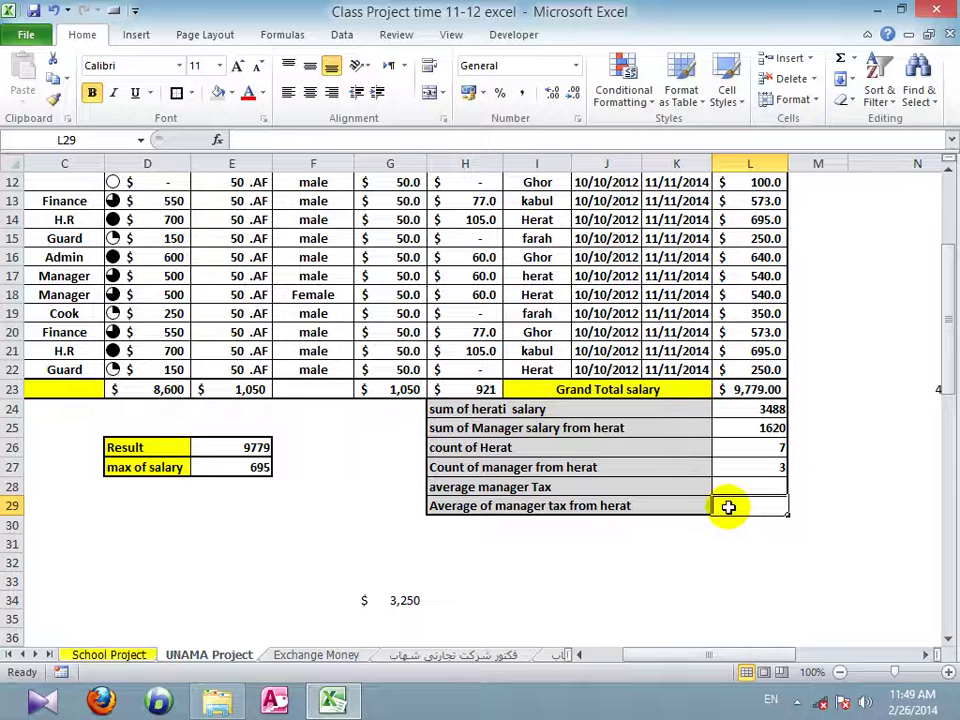
pyautogui.moveTo(665, 430); pyautogui.dragTo(749, 510)
pyautogui.click(692, 481)
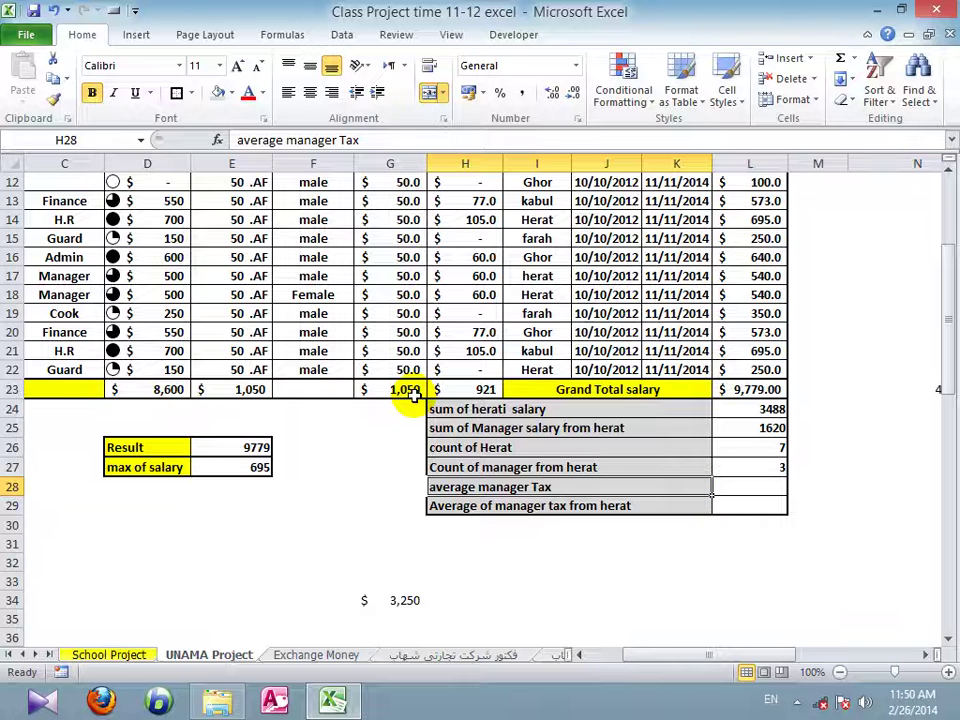
pyautogui.moveTo(335, 505); pyautogui.dragTo(358, 505)
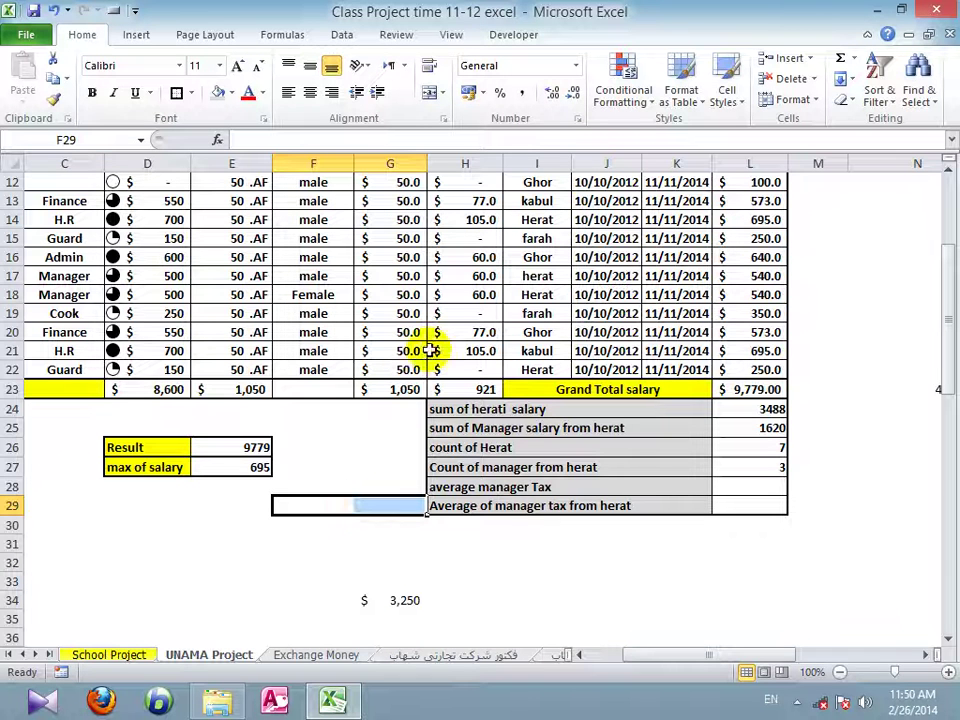
# - Close the Class Project time 11-12 excel workbook with its changes saved, and show the desktop
pyautogui.click(936, 9)
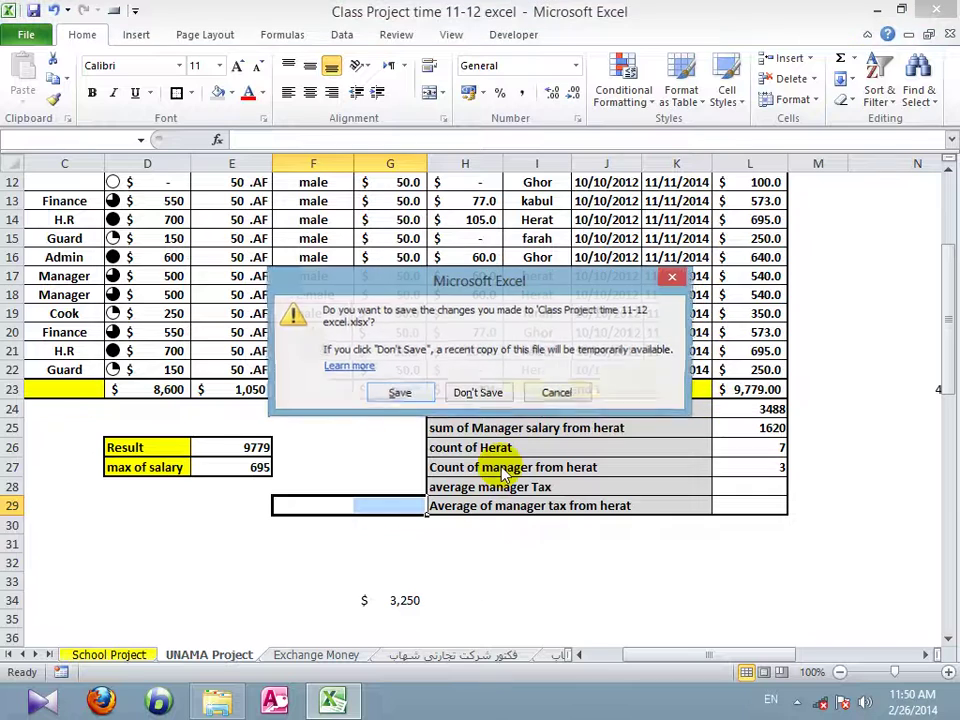
pyautogui.click(401, 391)
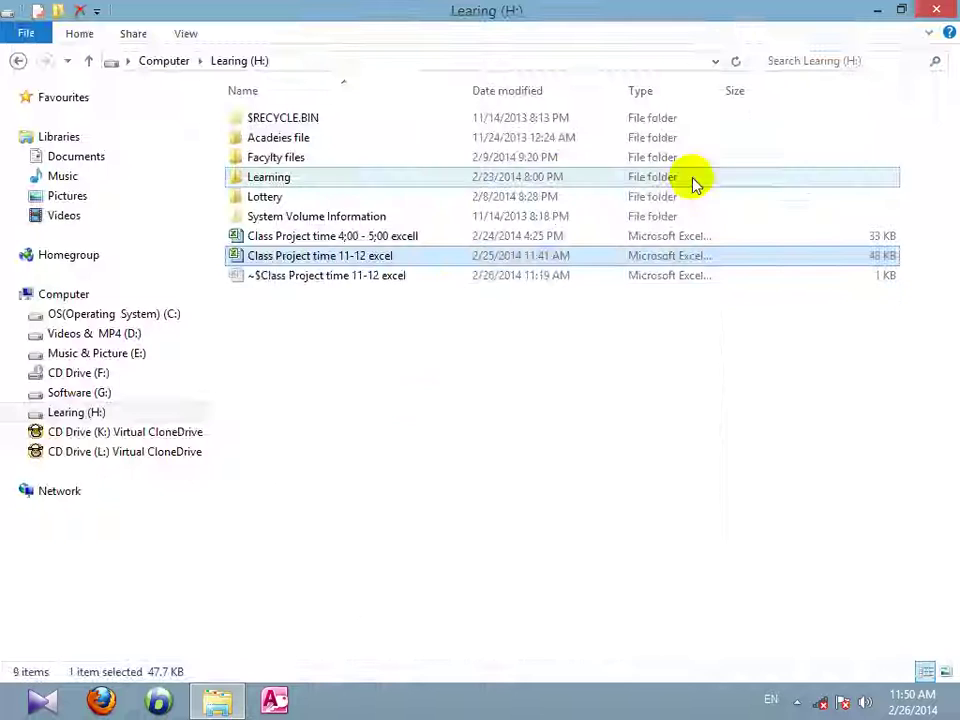
pyautogui.press('super+d')
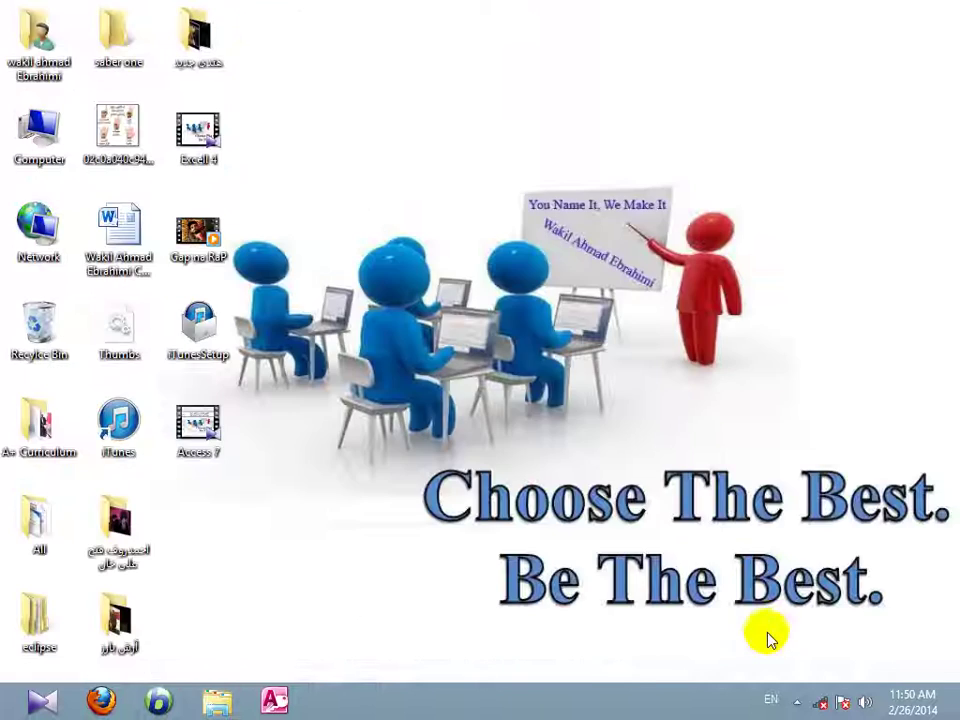
pyautogui.click(797, 699)
pyautogui.click(840, 545)
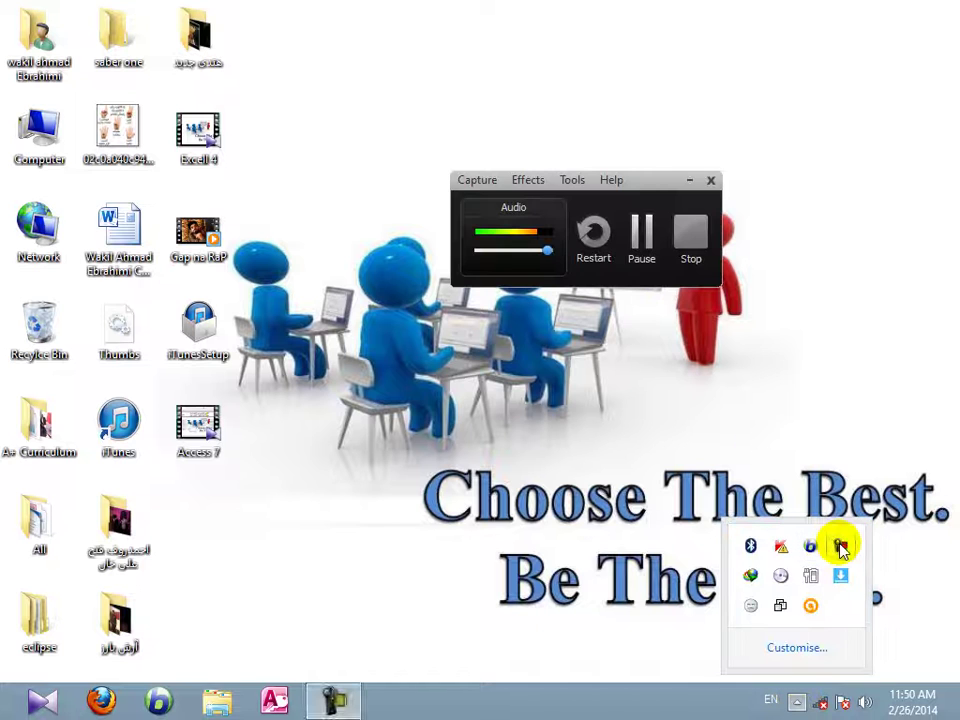